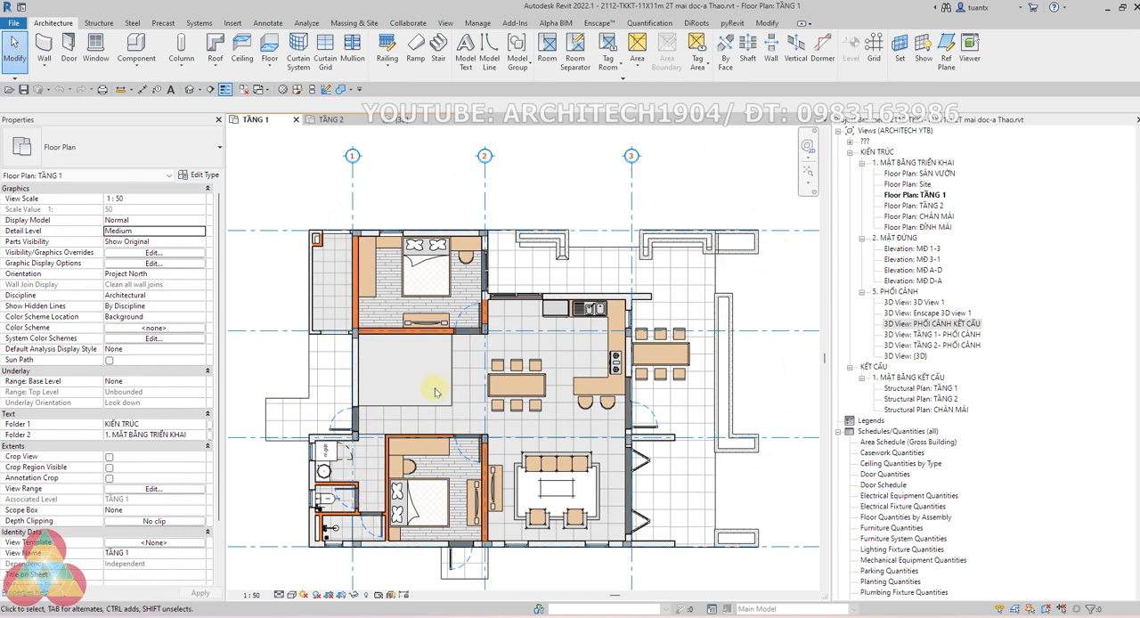
Examine the upper bedroom, then the dining and kitchen areas in the TẦNG 1 floor plan
scroll(363, 249, "up", 2)
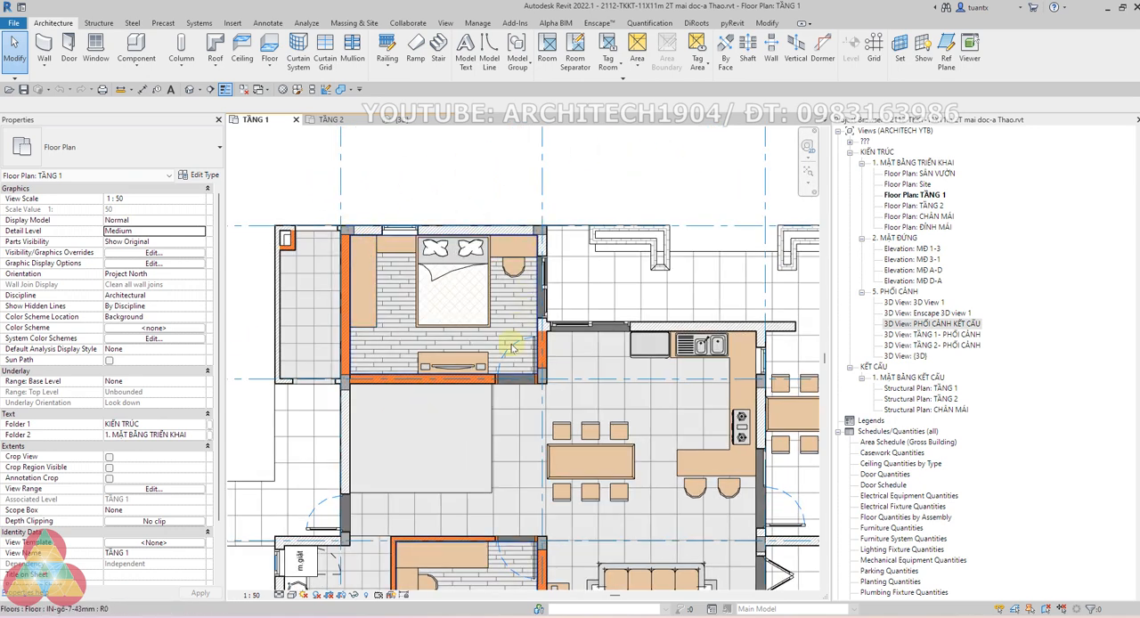
scroll(371, 250, "up", 1)
scroll(403, 269, "up", 1)
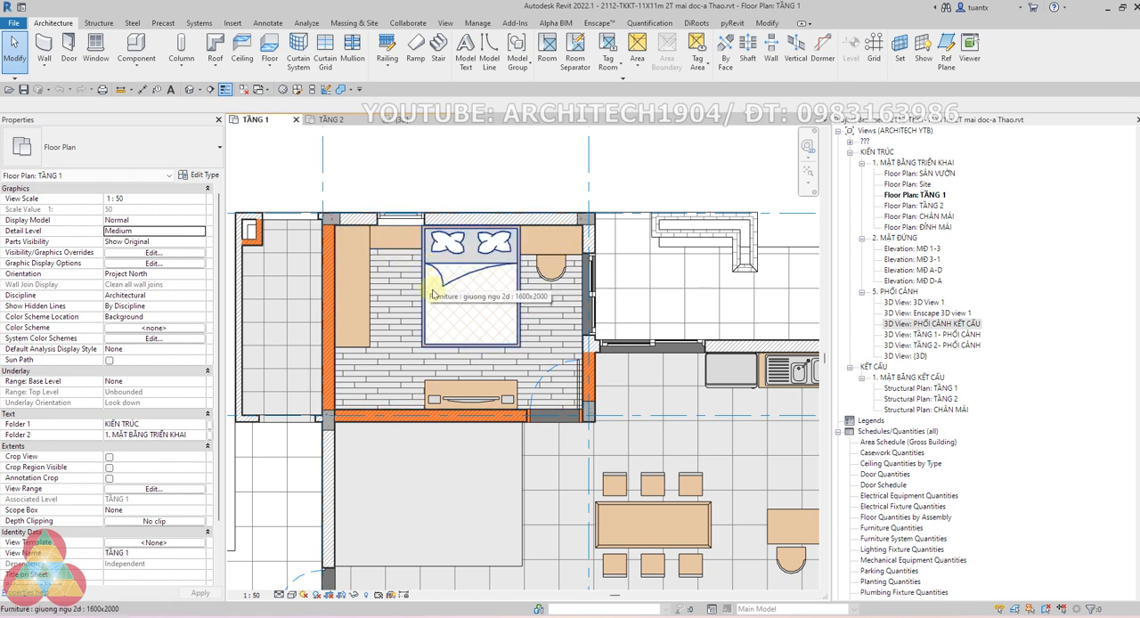
scroll(487, 366, "down", 1)
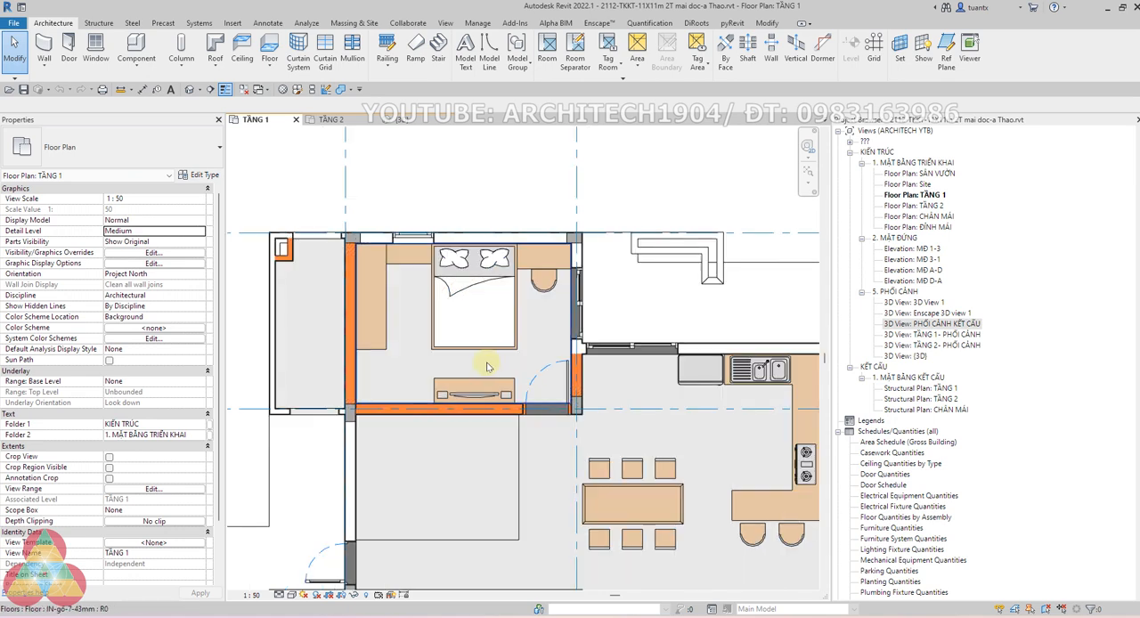
scroll(486, 368, "down", 2)
middle_click_drag(473, 380, 460, 274)
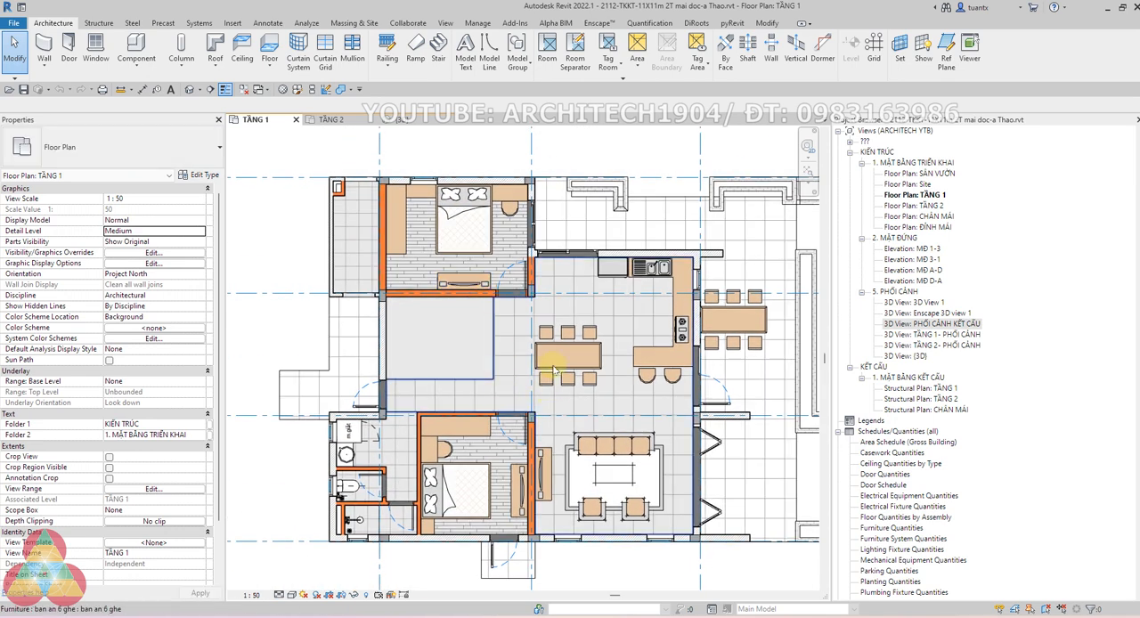
left_click(553, 365)
middle_click_drag(564, 315, 486, 310)
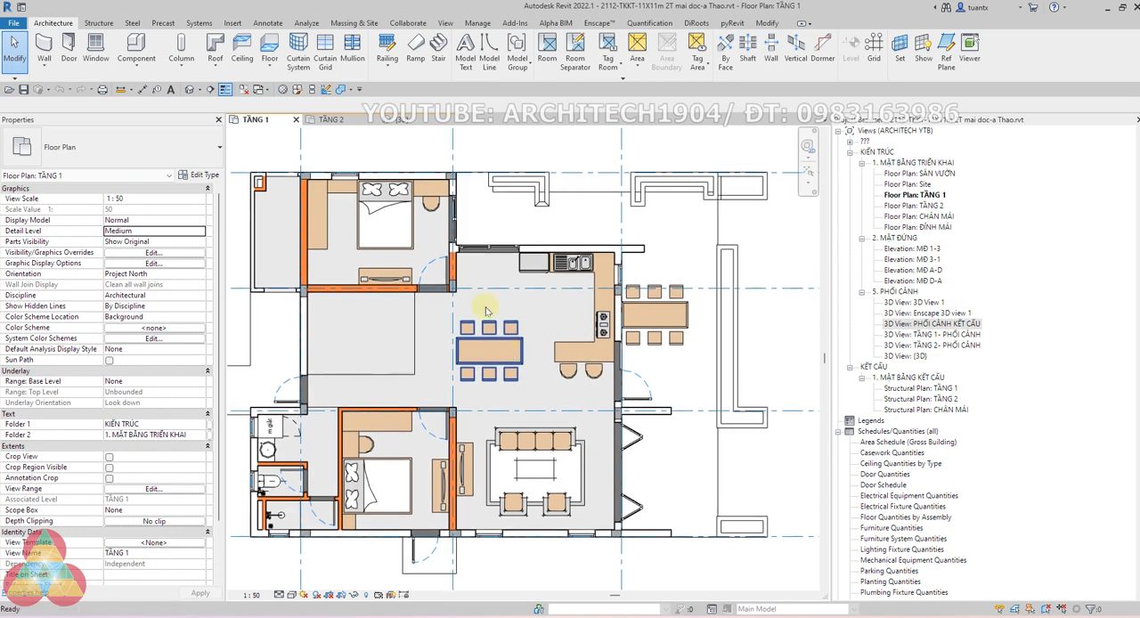
scroll(618, 293, "up", 2)
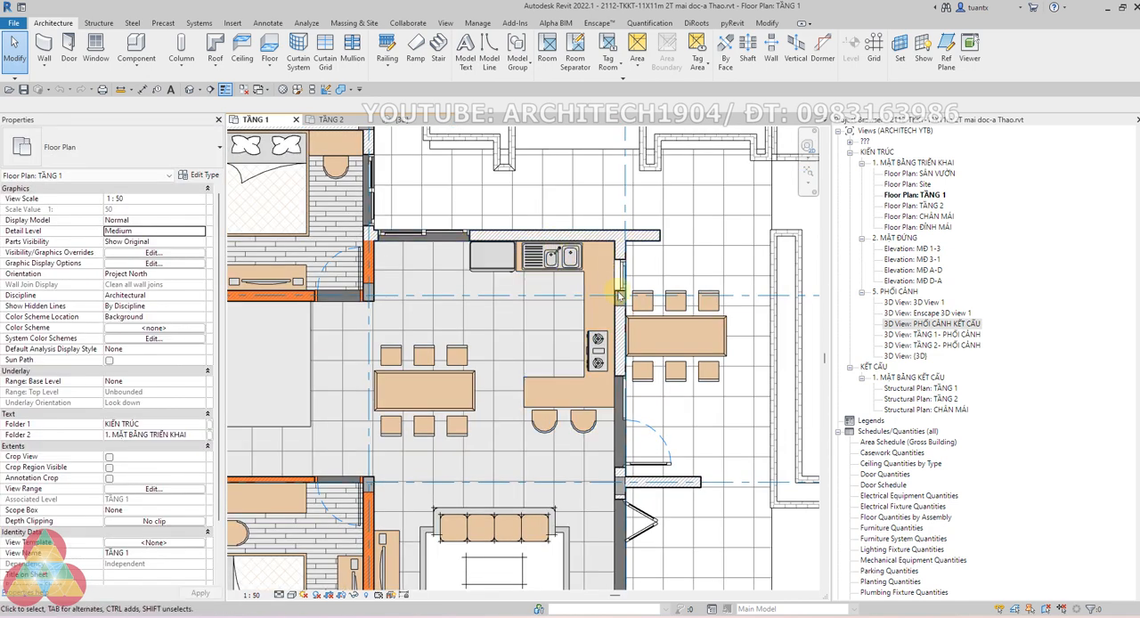
scroll(620, 374, "down", 1)
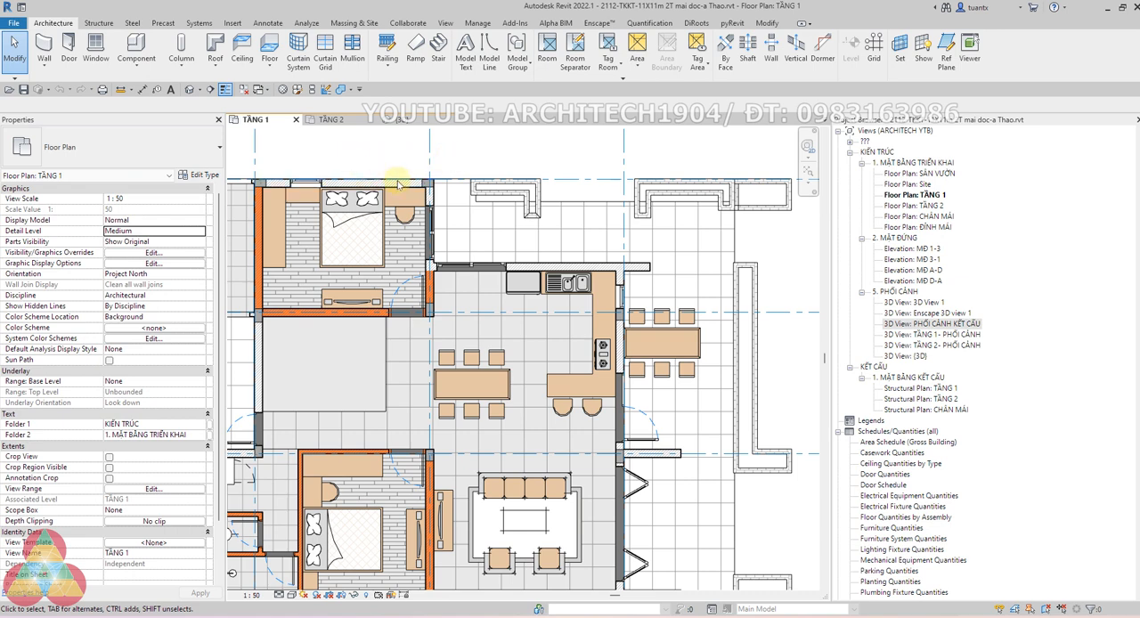
Examine the overall room layout of the TẦNG 1 floor plan, including both bedrooms and the living area
scroll(347, 233, "up", 2)
middle_click_drag(347, 233, 373, 235)
scroll(394, 245, "down", 2)
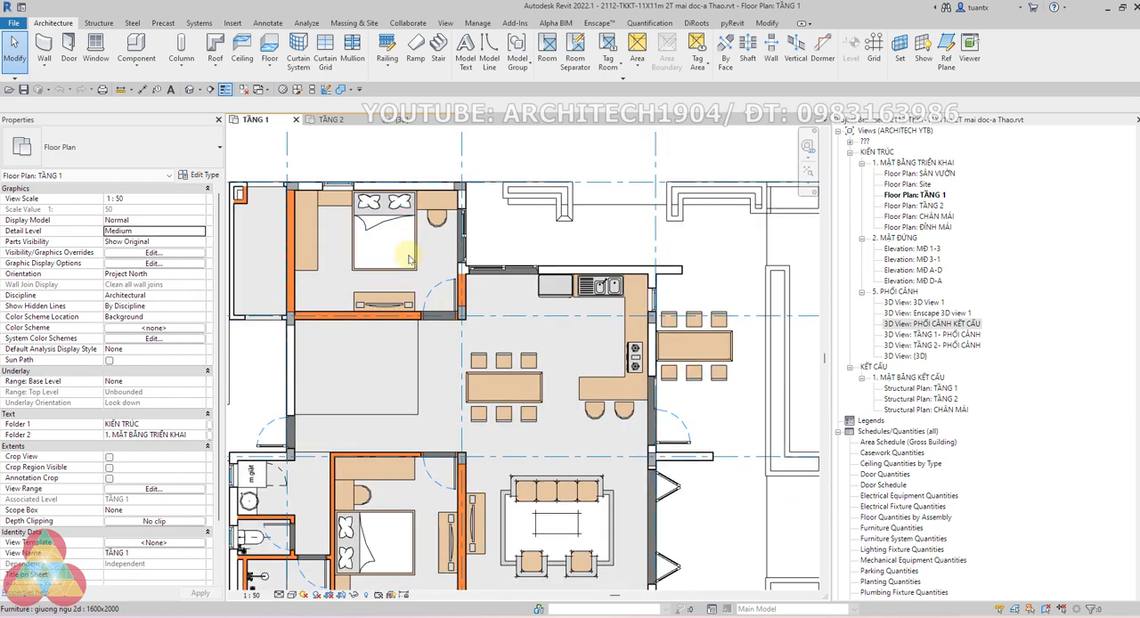
scroll(634, 313, "down", 2)
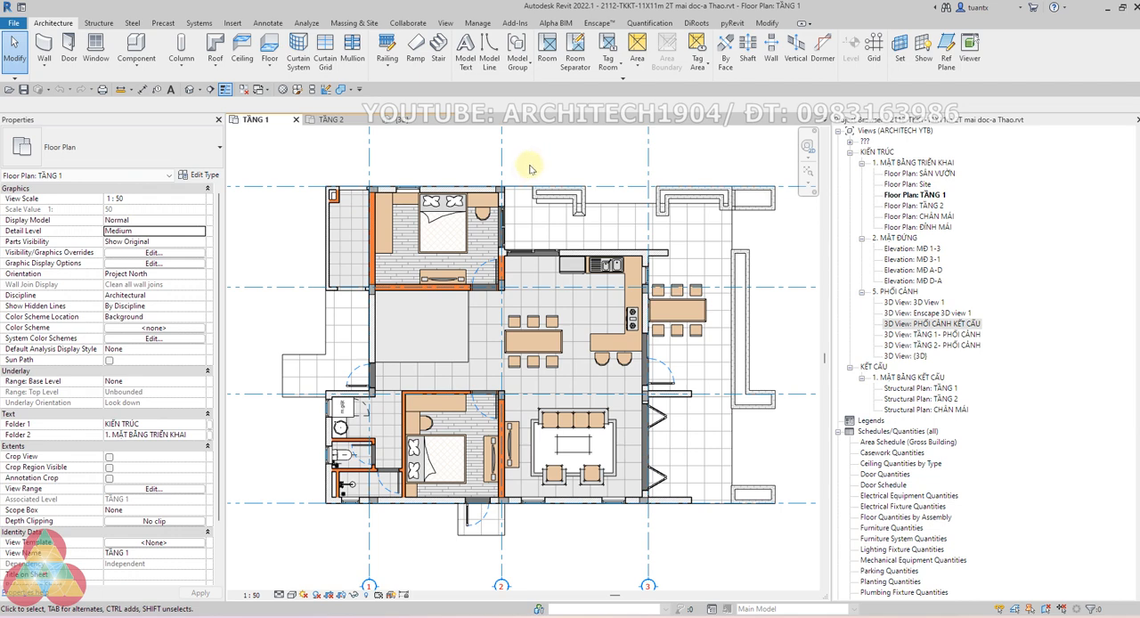
scroll(414, 222, "up", 1)
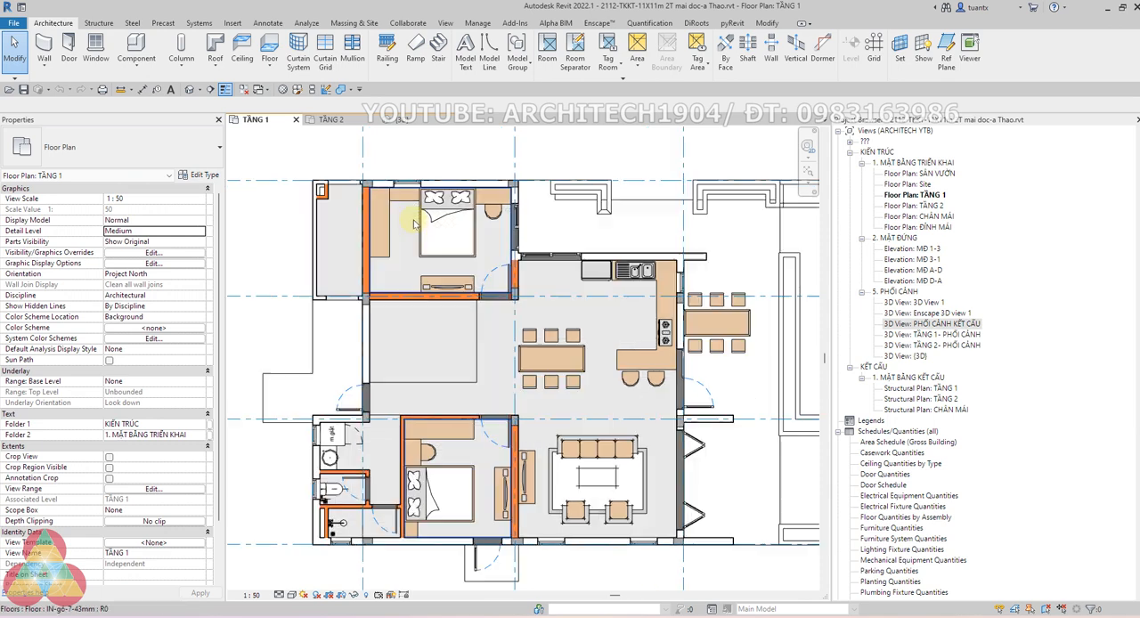
scroll(414, 222, "up", 2)
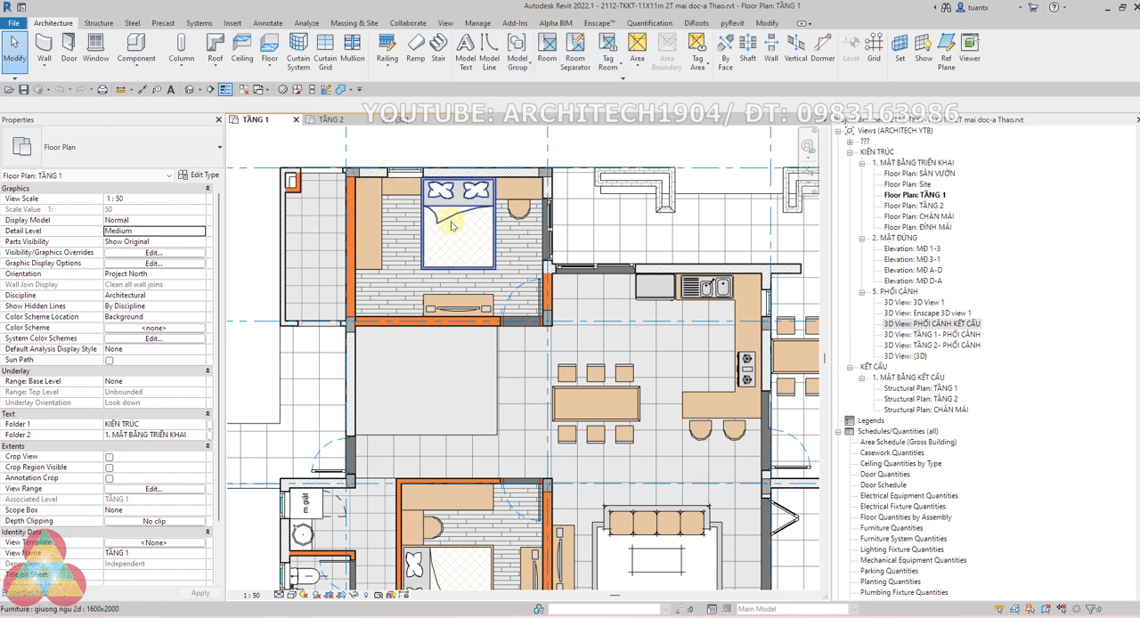
scroll(452, 226, "down", 3)
scroll(529, 285, "up", 5)
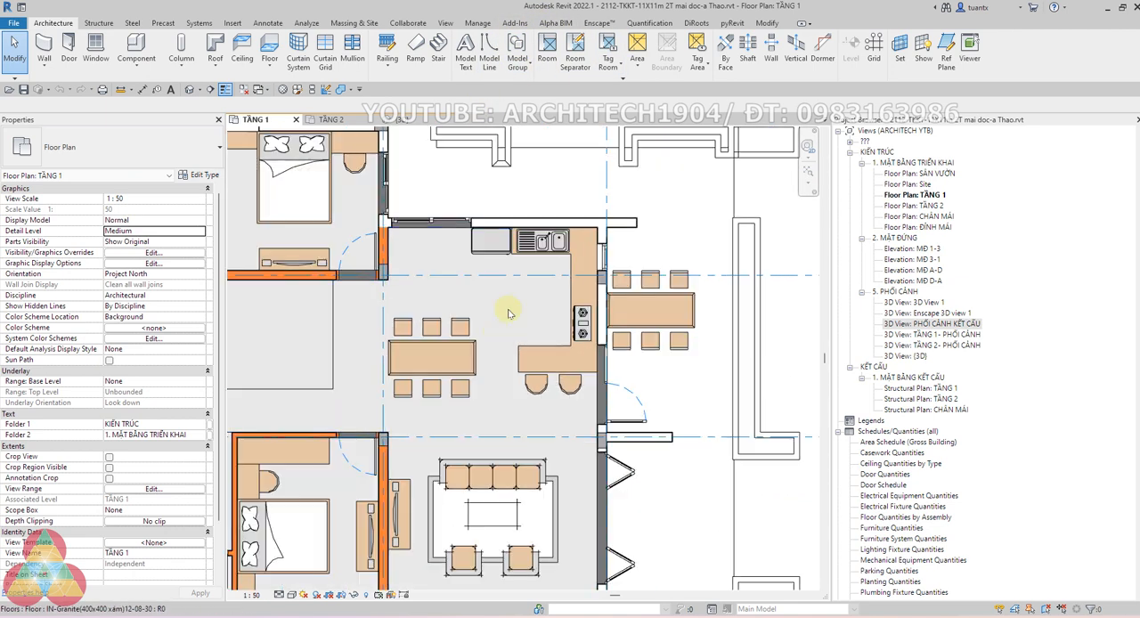
scroll(521, 313, "up", 2)
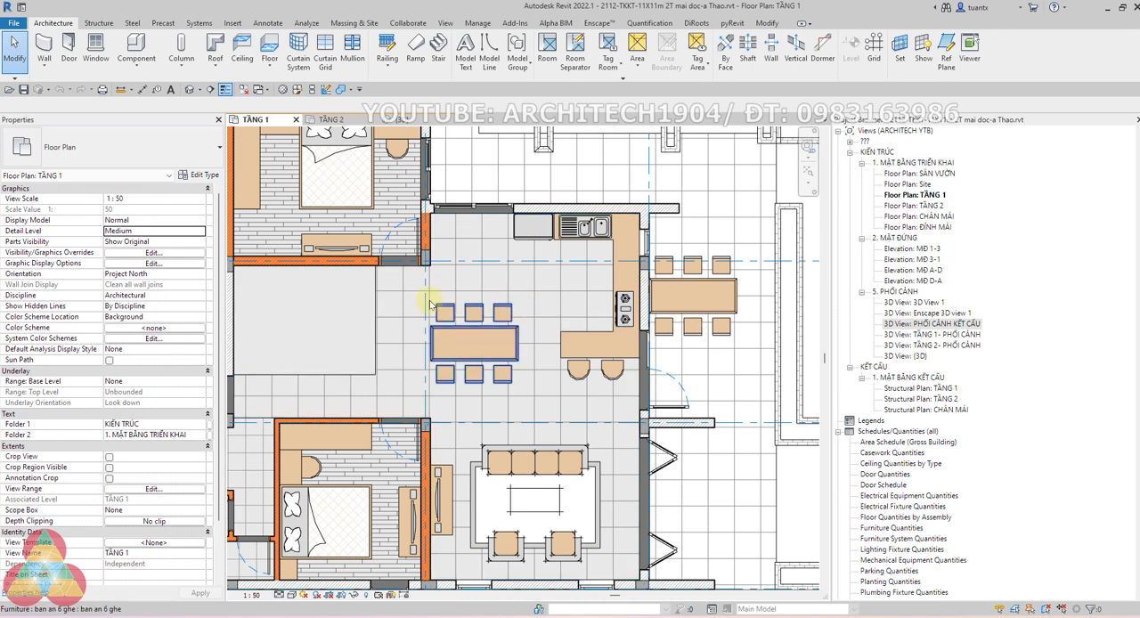
scroll(481, 313, "down", 1)
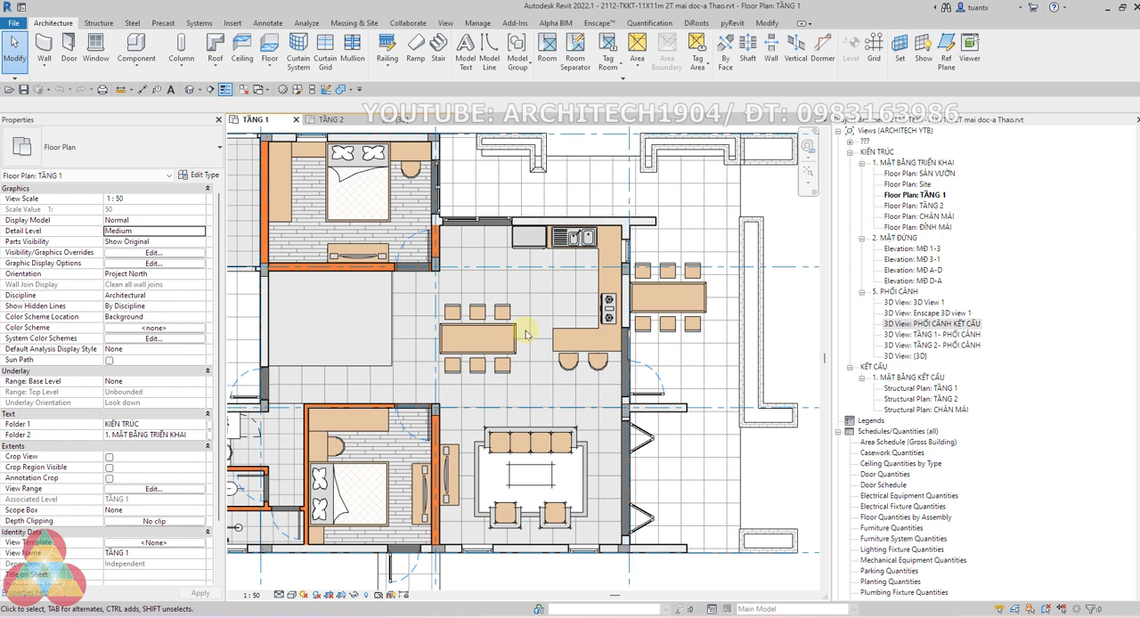
middle_click_drag(476, 329, 560, 369)
scroll(411, 227, "up", 2)
middle_click_drag(413, 230, 434, 263)
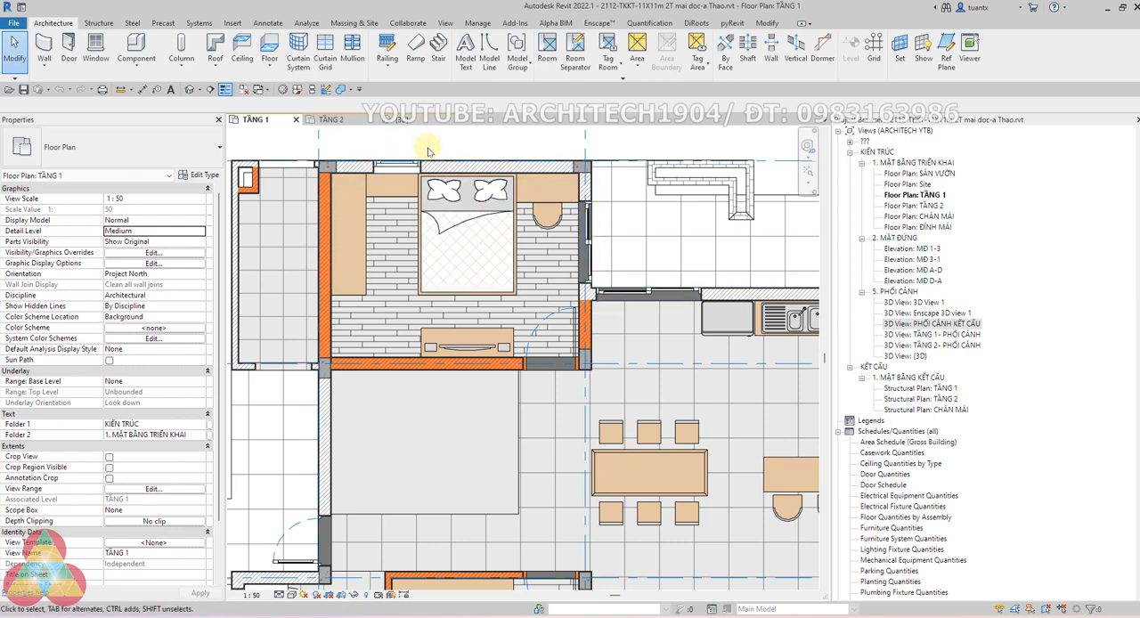
scroll(434, 176, "down", 3)
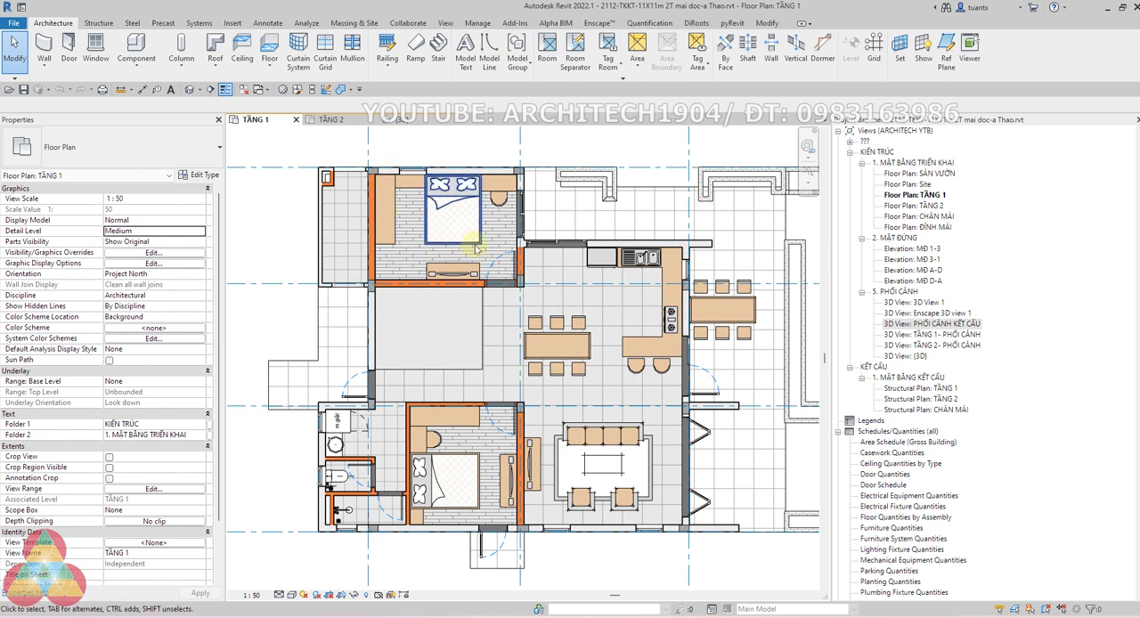
Check the TẦNG 2 floor plan and turn on the section box in the {3D} view
left_click(328, 119)
left_click(403, 120)
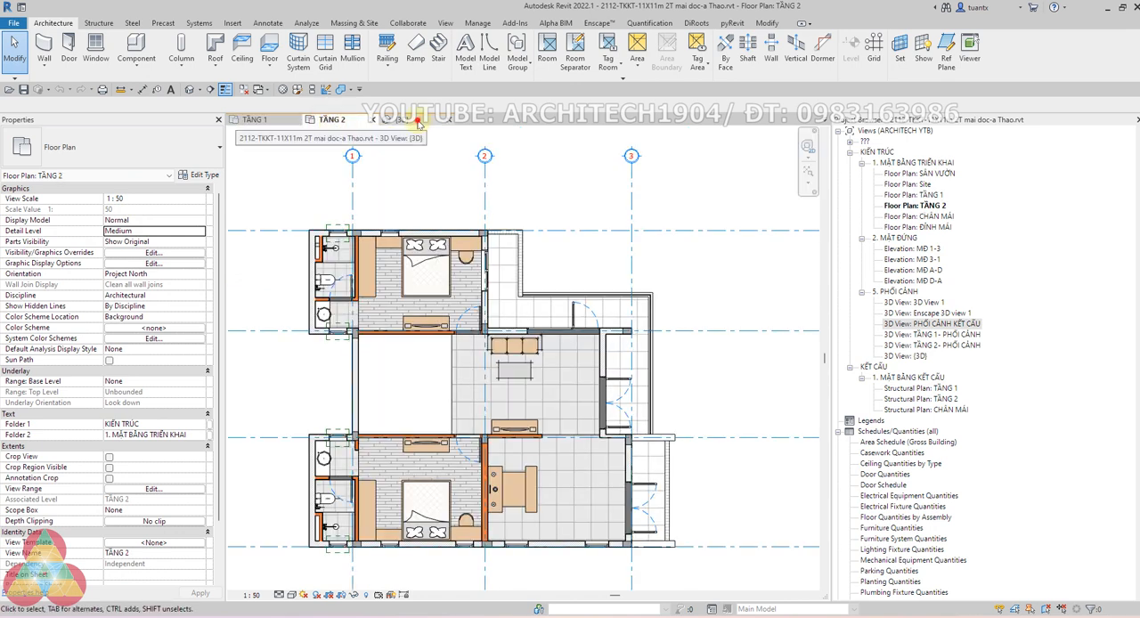
left_click(639, 233)
scroll(571, 304, "up", 2)
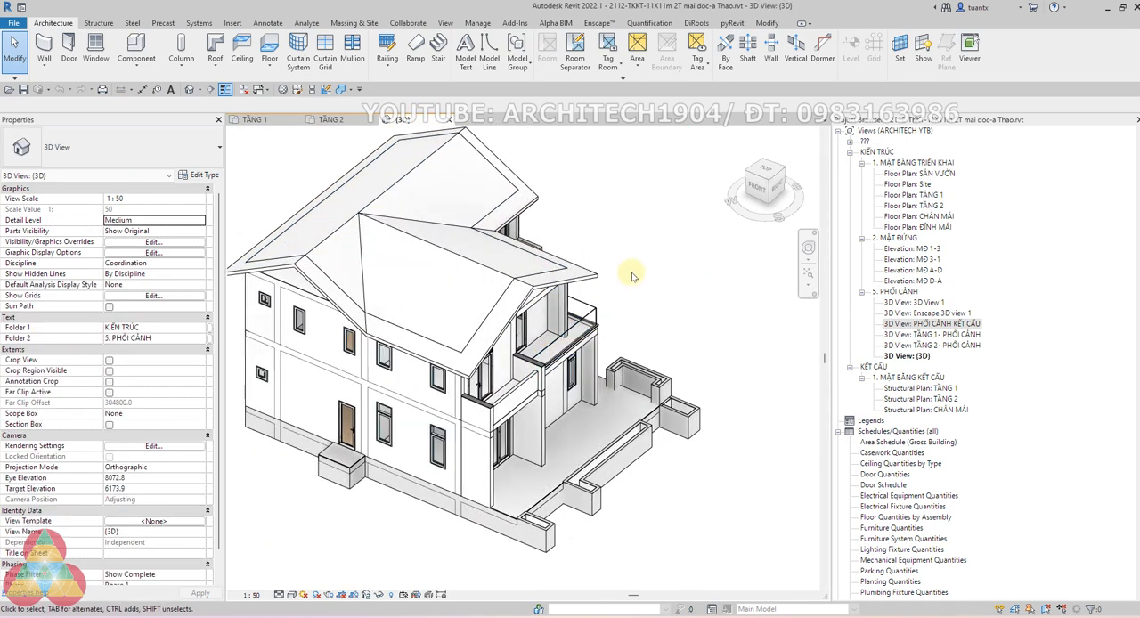
left_click(109, 425)
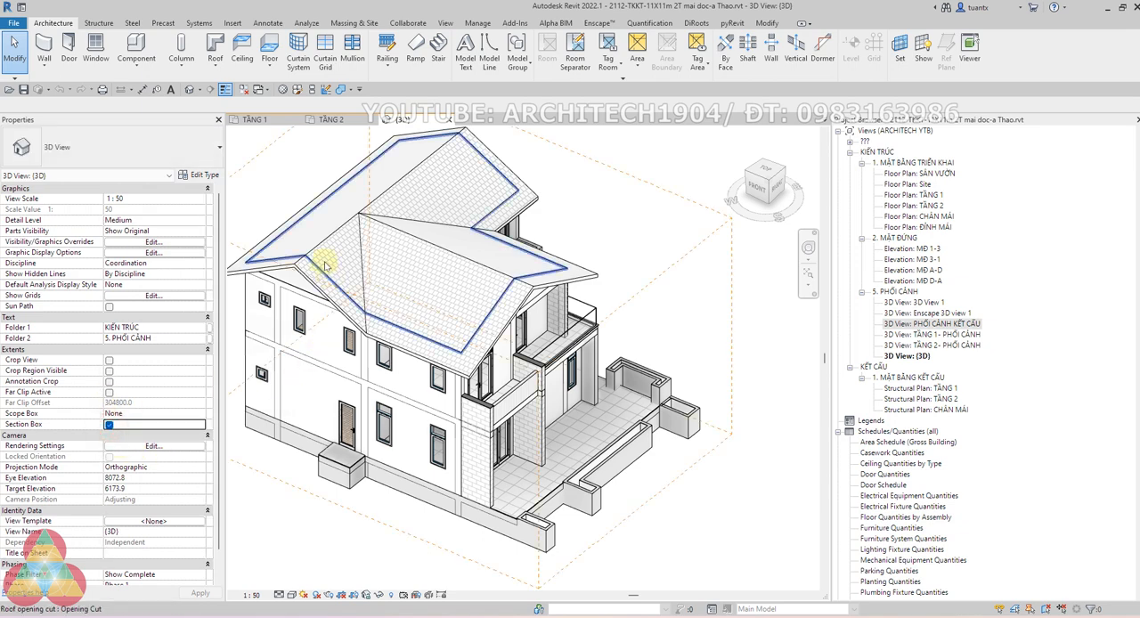
Lower the top of the section box below the second floor to cut through the TẦNG 1 walls
left_click(303, 205)
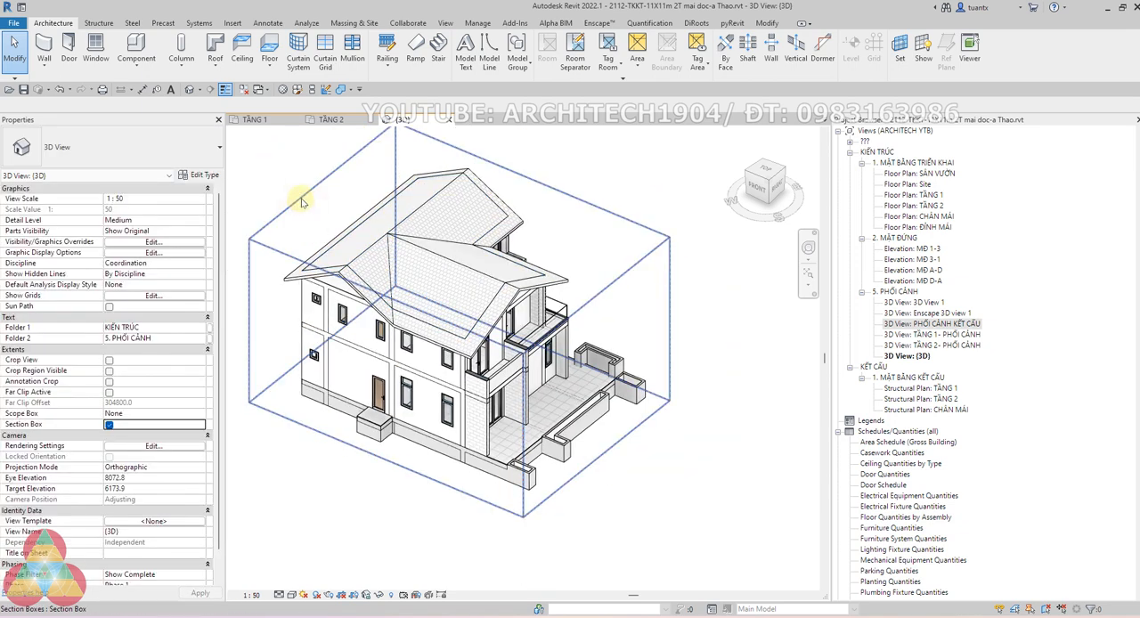
left_click(302, 201)
left_click_drag(459, 239, 459, 294)
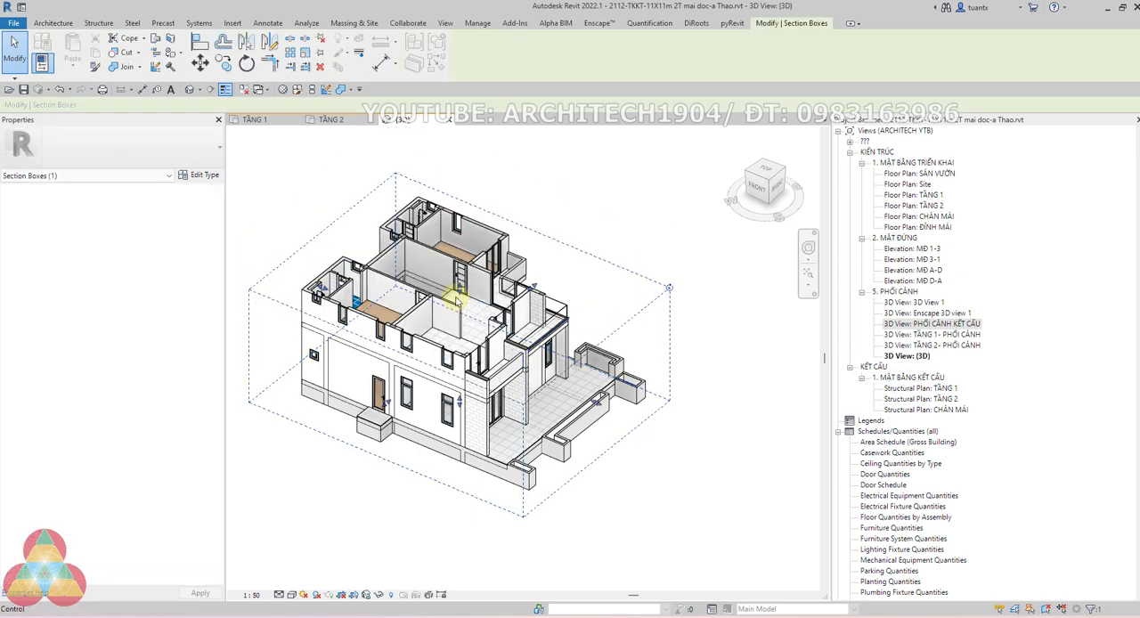
scroll(458, 300, "up", 3)
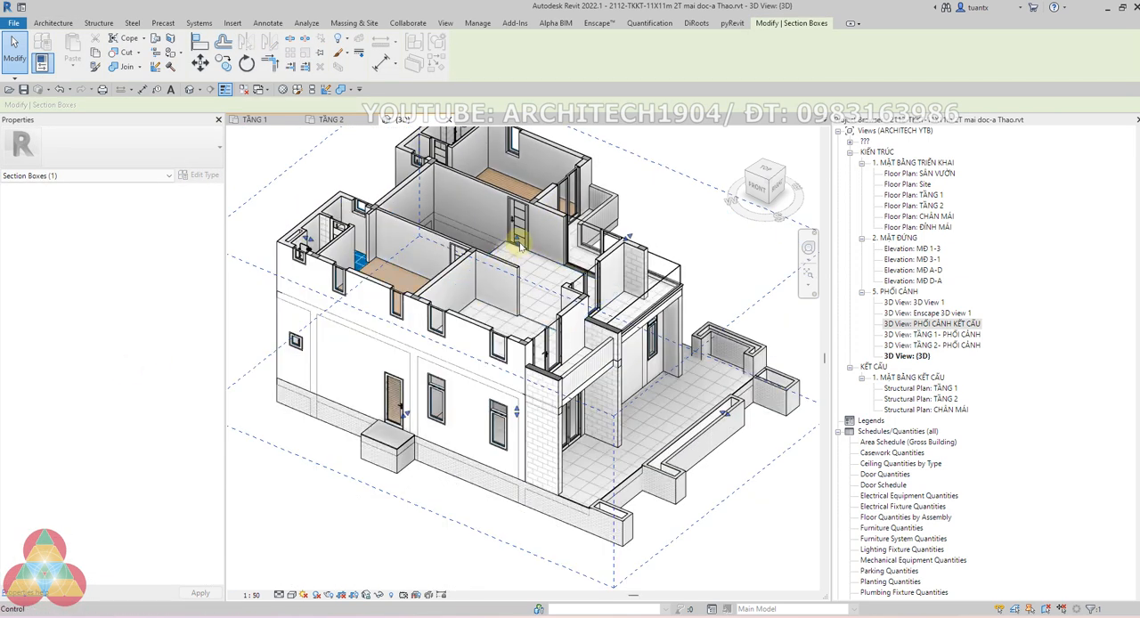
left_click_drag(519, 243, 491, 326)
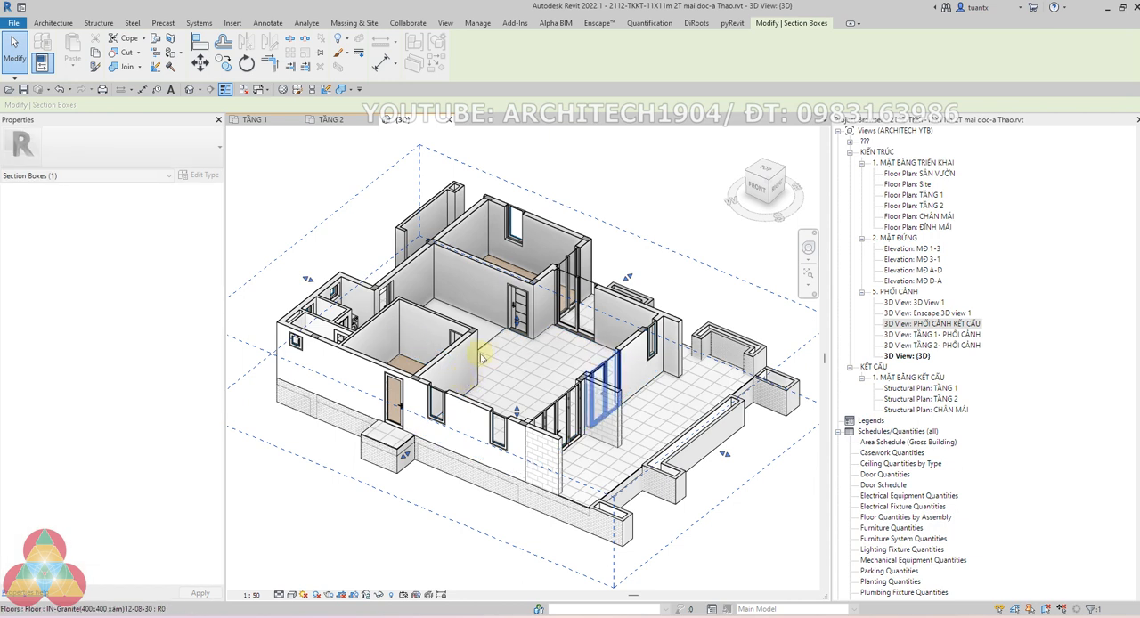
left_click(655, 200)
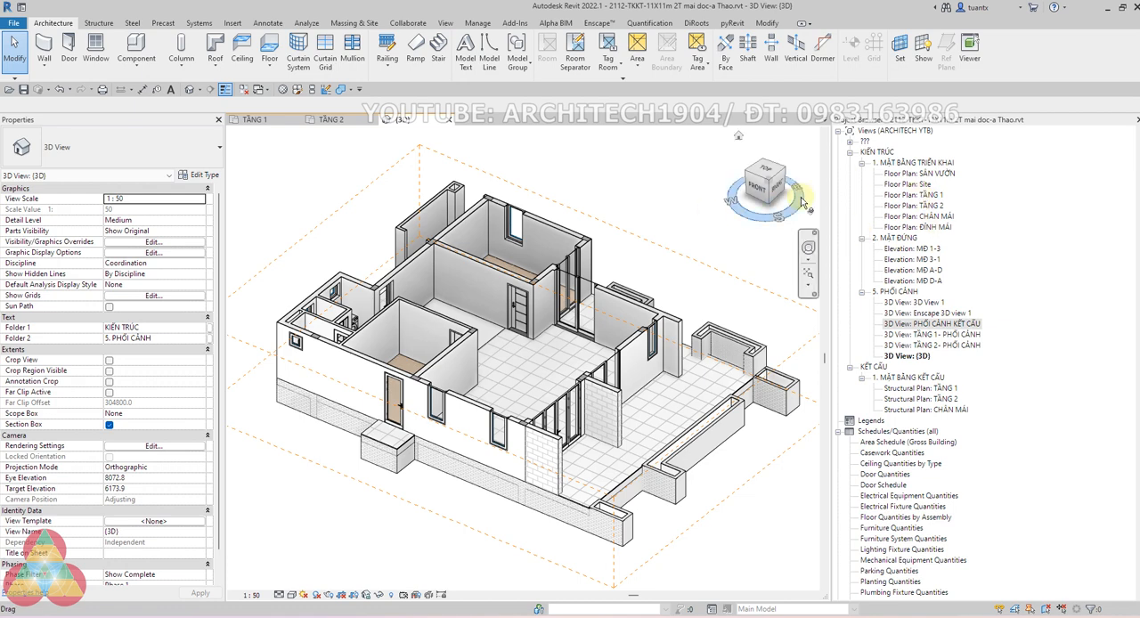
Examine the shower, toilet and washbasin rooms of TẦNG 1 from above in the sectioned 3D model
scroll(365, 255, "up", 3)
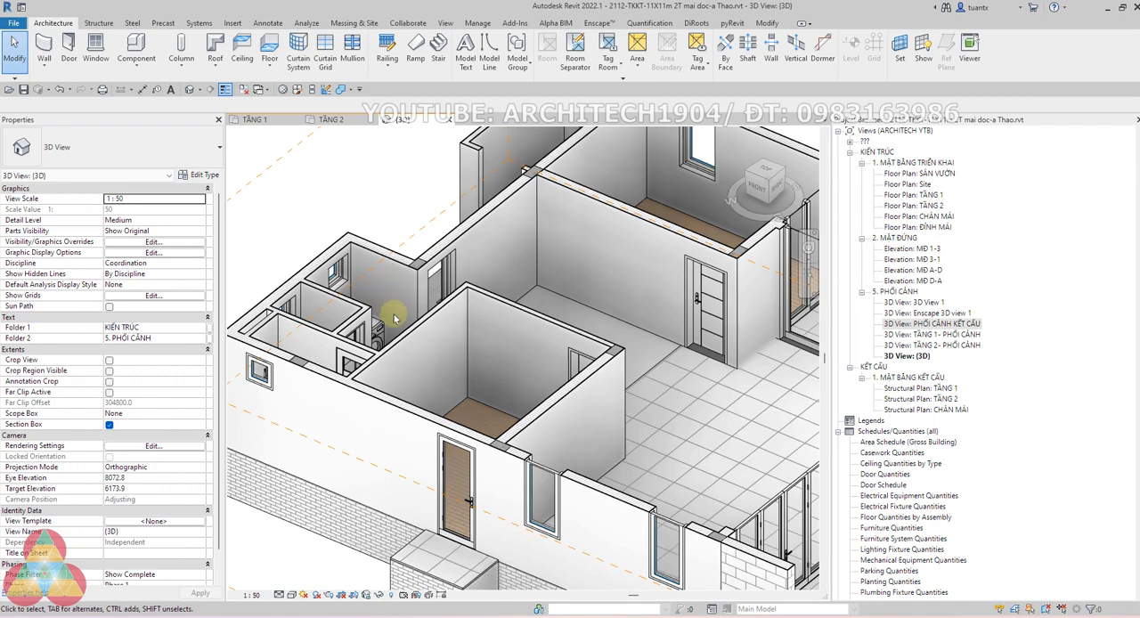
middle_click_drag(400, 322, 453, 401, "shift")
mouse_move(453, 401)
middle_mouse_down("shift")
mouse_move(378, 416)
mouse_move(596, 296)
mouse_move(470, 404)
middle_mouse_up("shift")
scroll(511, 292, "up", 5)
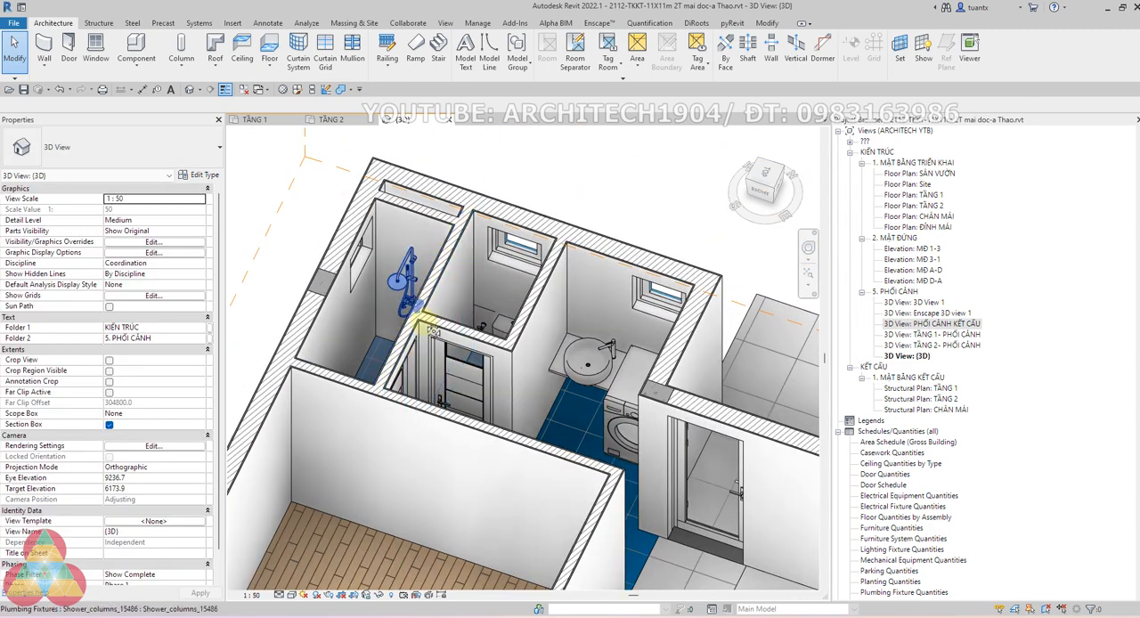
middle_click_drag(428, 326, 519, 335, "shift")
scroll(492, 338, "down", 3)
scroll(408, 367, "up", 2)
middle_click_drag(413, 368, 462, 394)
scroll(527, 345, "down", 2)
scroll(463, 353, "up", 4)
scroll(462, 352, "down", 2)
scroll(407, 280, "up", 2)
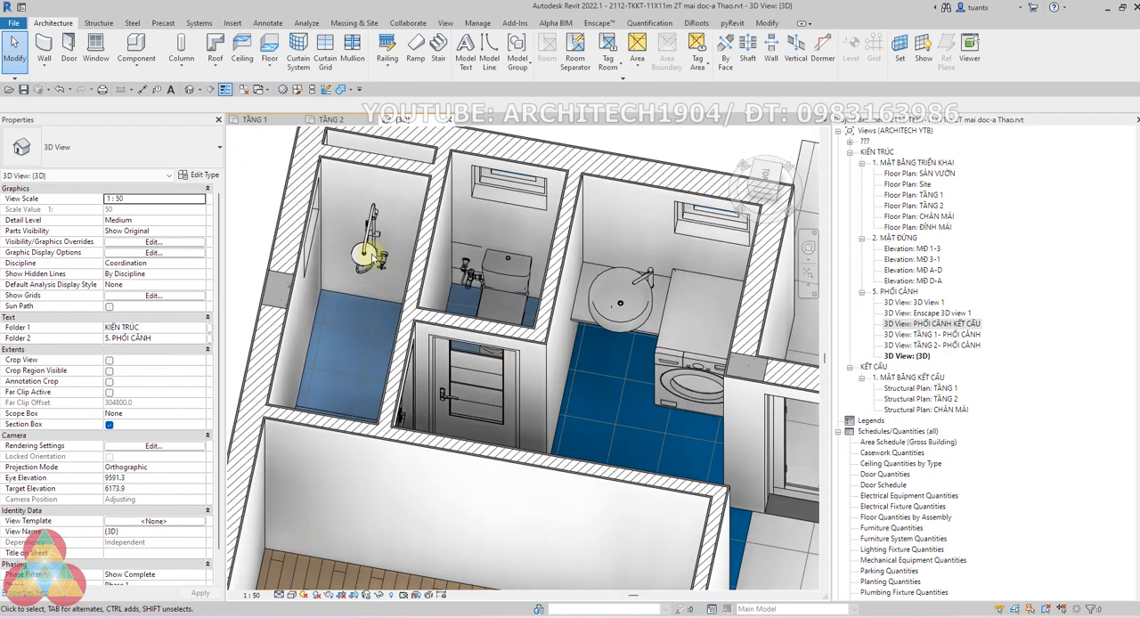
scroll(370, 262, "down", 1)
middle_click_drag(499, 318, 482, 336, "shift")
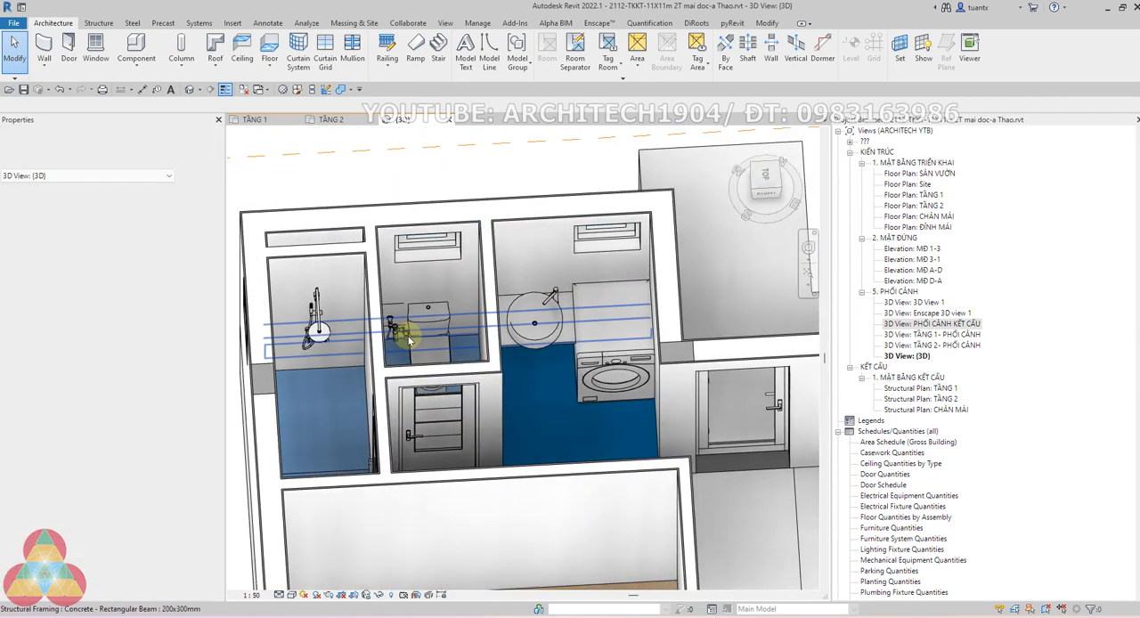
Examine the toilet fixtures, washbasin and washing machine up close in the sectioned 3D model
scroll(402, 332, "up", 2)
scroll(431, 319, "down", 1)
middle_click_drag(433, 402, 446, 424, "shift")
scroll(445, 255, "up", 3)
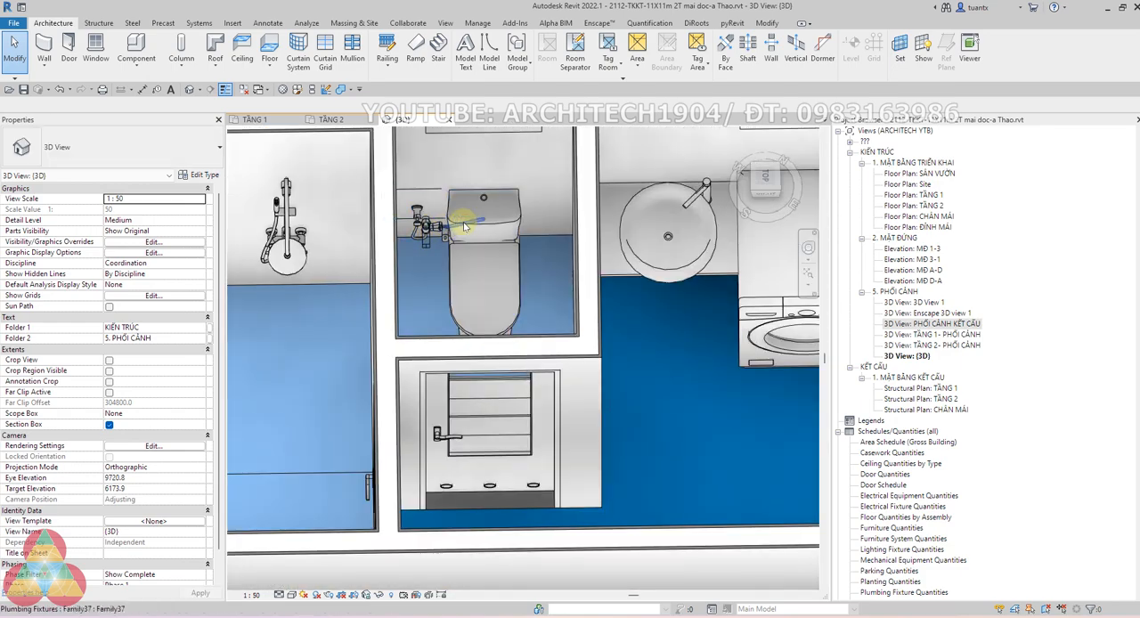
middle_click_drag(500, 342, 307, 359, "shift")
scroll(401, 339, "down", 1)
scroll(501, 311, "down", 1)
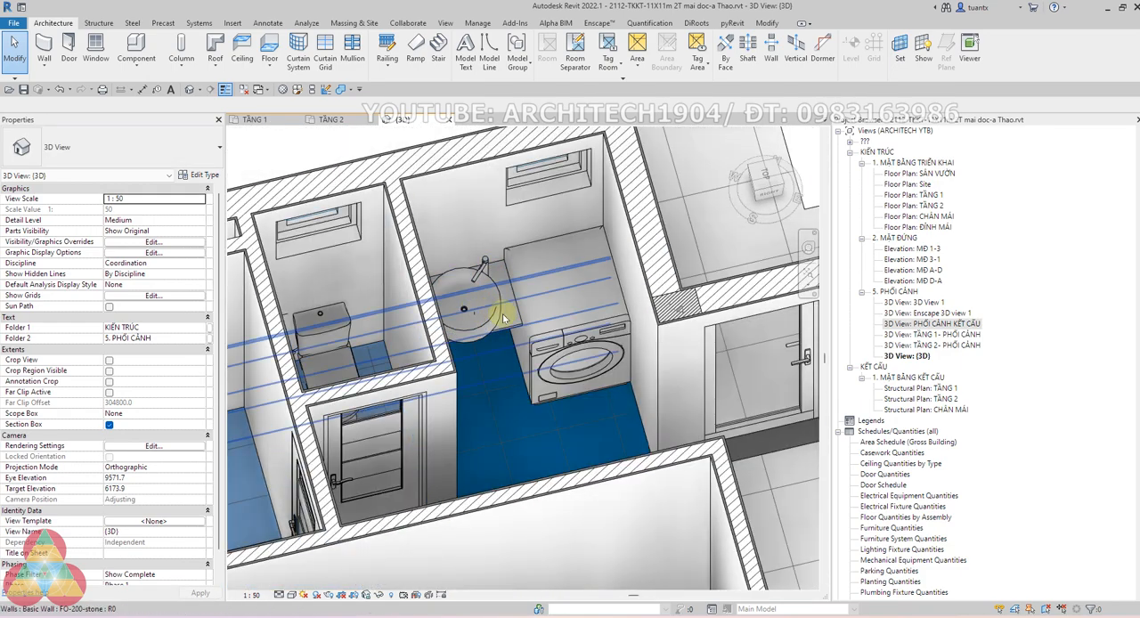
middle_click_drag(502, 311, 421, 300)
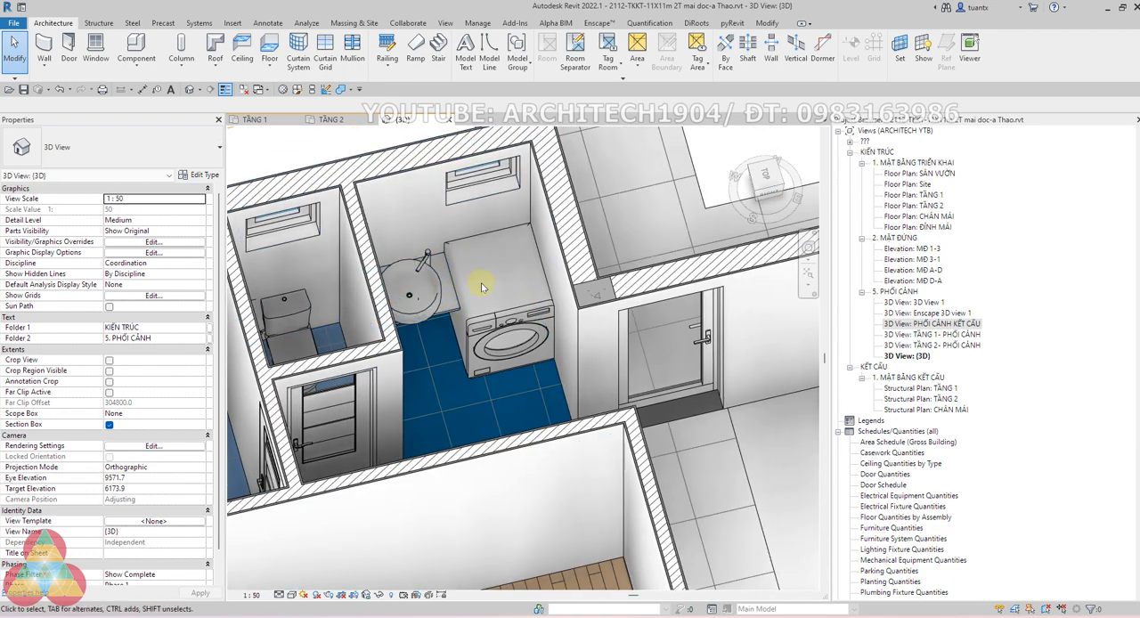
Raise the top of the section box in the 3D view to cut through the second-floor walls
scroll(497, 295, "down", 3)
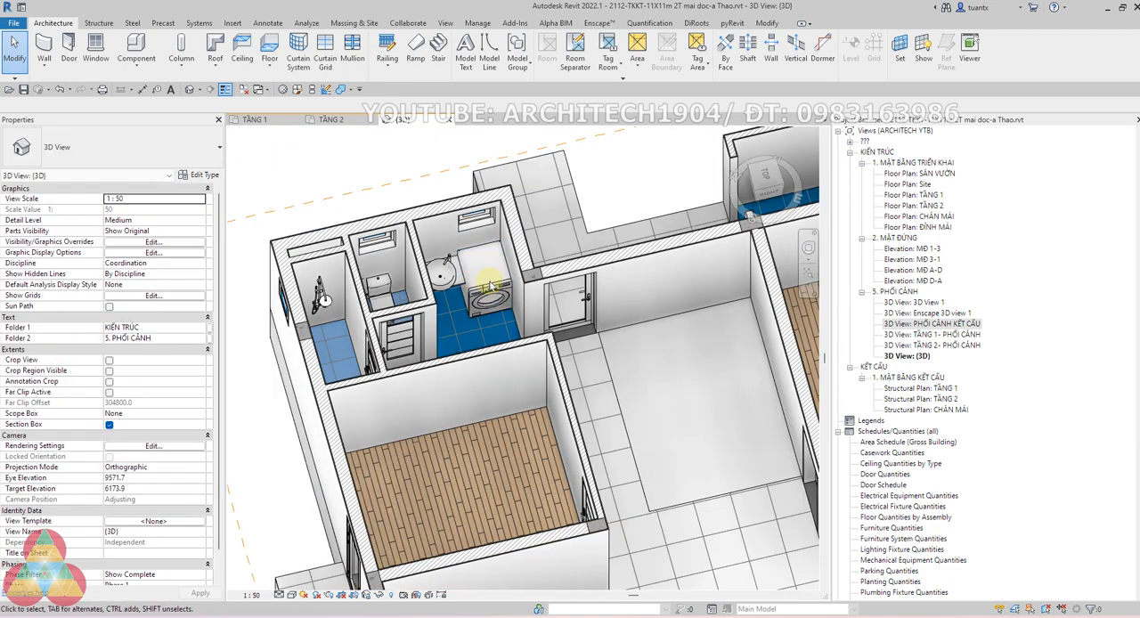
middle_click_drag(540, 311, 494, 313, "shift")
scroll(494, 313, "down", 2)
middle_click_drag(537, 383, 478, 339)
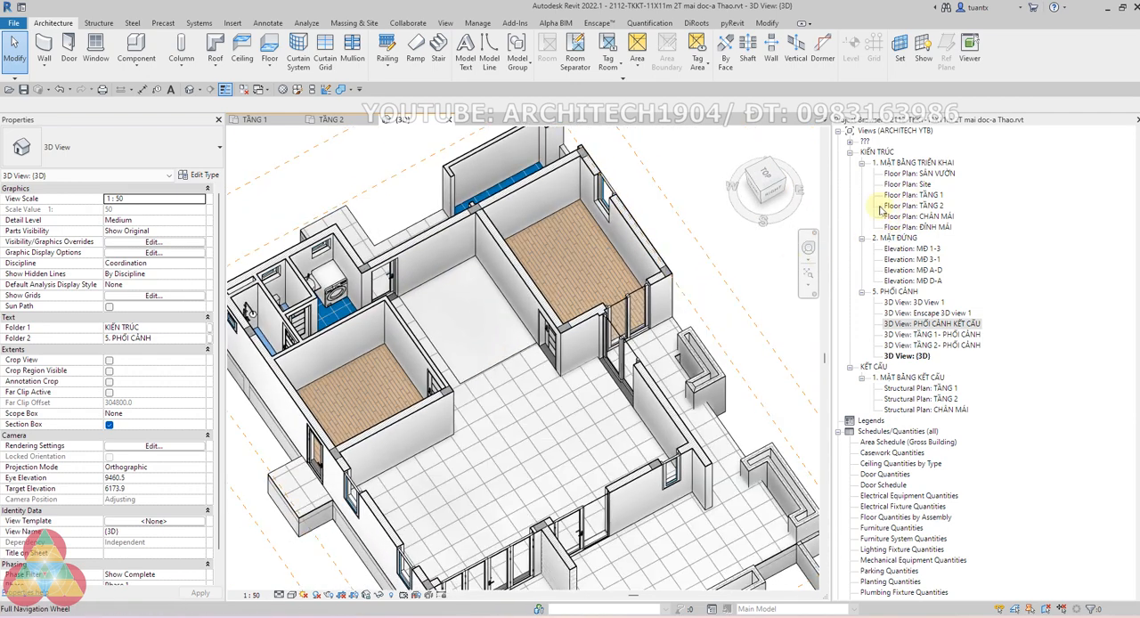
scroll(356, 318, "down", 4)
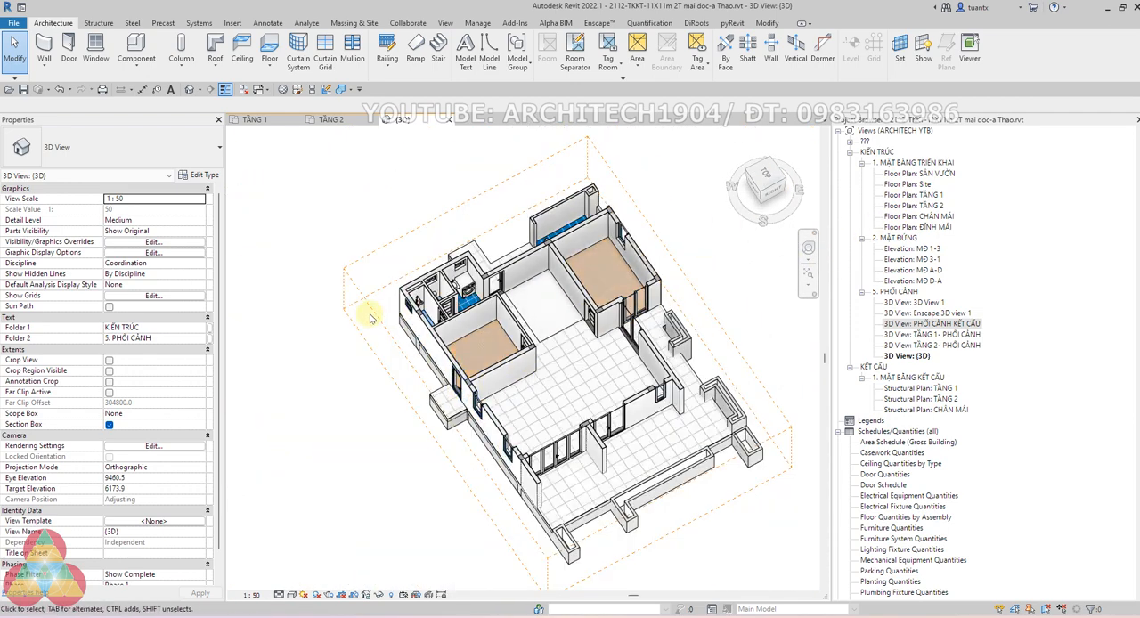
left_click(369, 318)
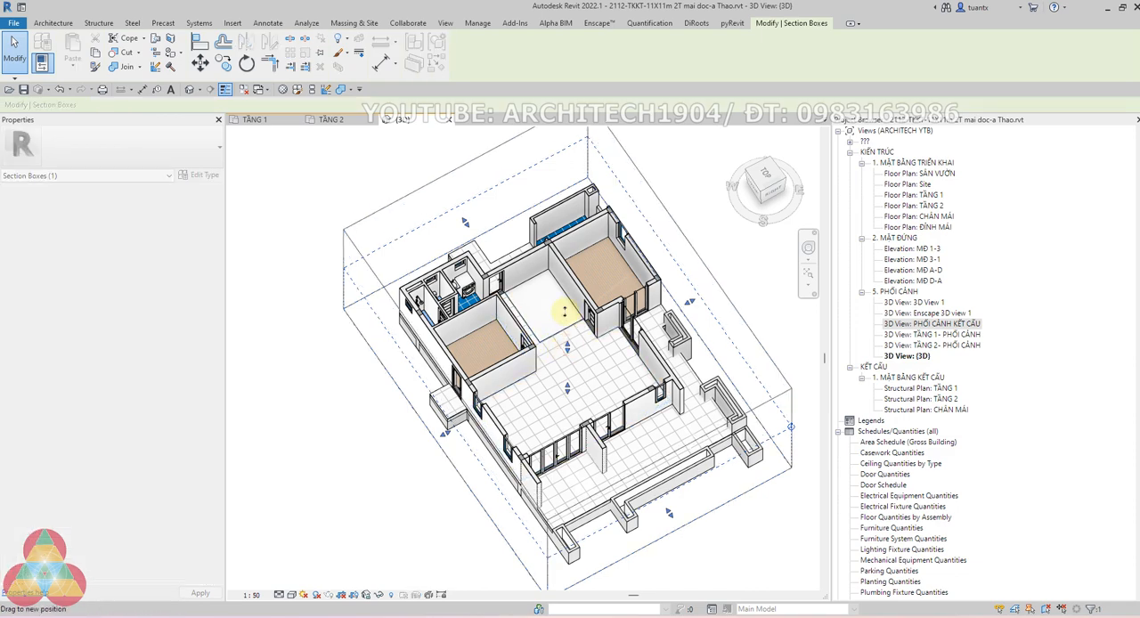
scroll(405, 285, "up", 5)
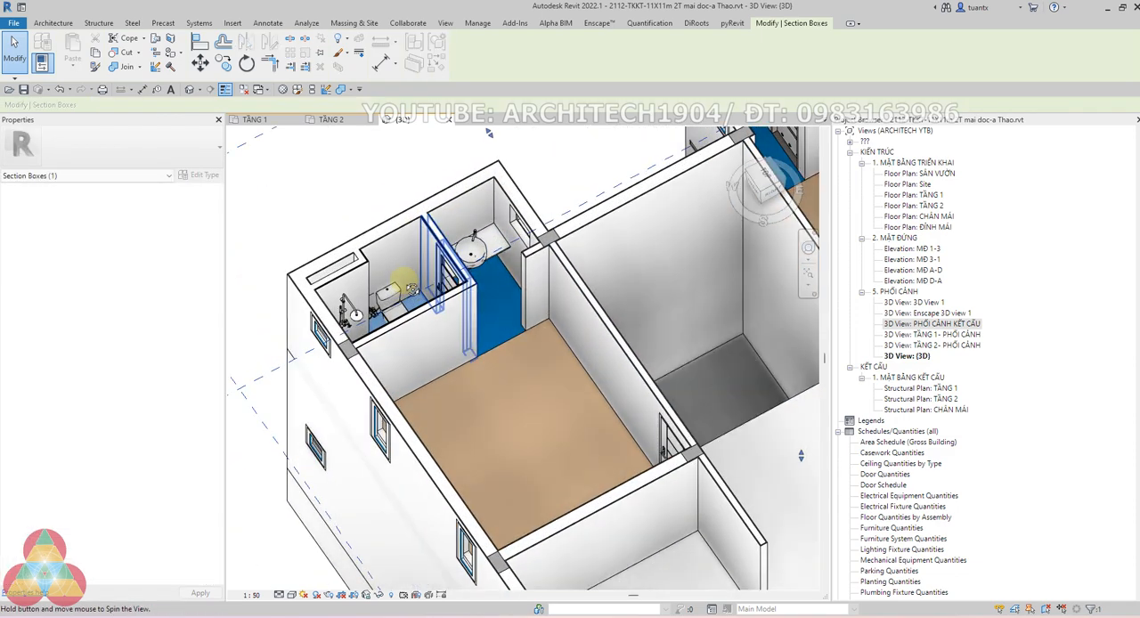
Examine the second-floor washbasin, toilet and shower rooms beside the bedrooms in the sectioned 3D model from several sides
middle_click_drag(412, 289, 700, 251, "shift")
scroll(501, 313, "down", 2)
scroll(700, 254, "up", 3)
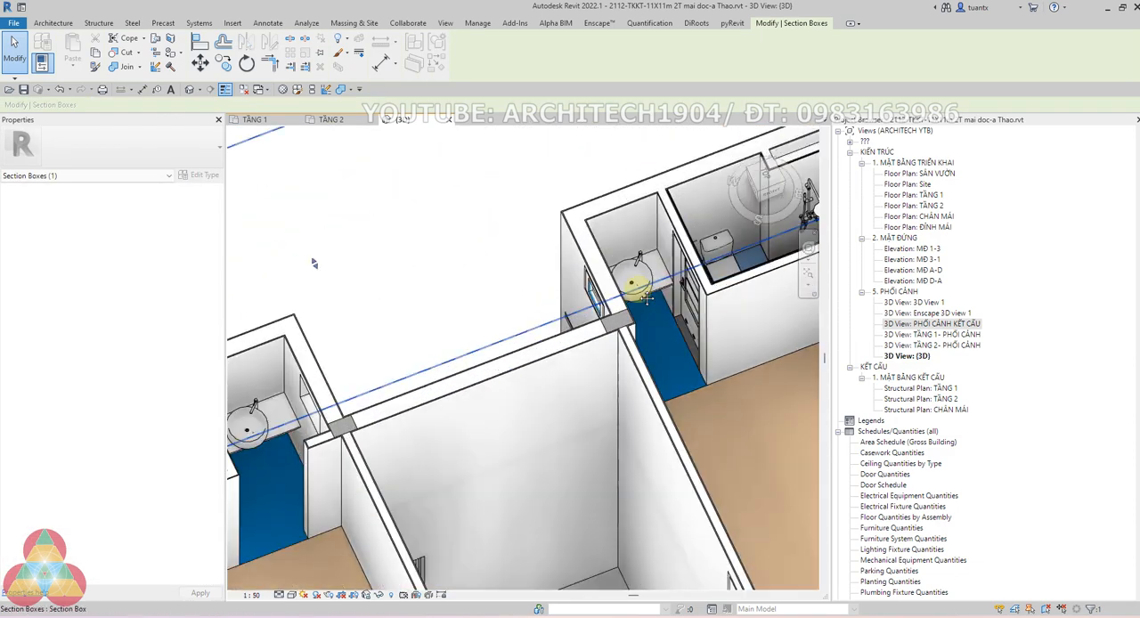
middle_click_drag(647, 298, 704, 392)
scroll(523, 355, "down", 3)
middle_click_drag(623, 312, 539, 209)
scroll(543, 223, "down", 2)
middle_click_drag(588, 401, 702, 396, "shift")
mouse_move(609, 378)
middle_mouse_down()
mouse_move(599, 381)
mouse_move(609, 364)
middle_mouse_up()
scroll(604, 370, "down", 2)
middle_click_drag(699, 388, 784, 346, "shift")
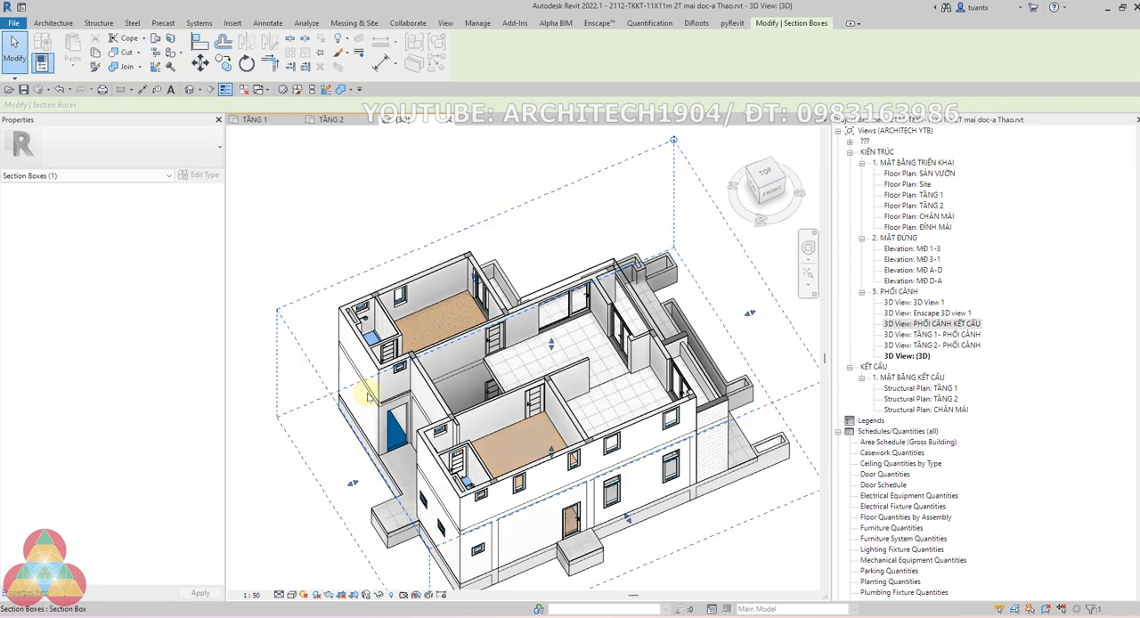
Move the section box's rear side inward, close to the outer wall of the second-floor bathrooms
scroll(347, 383, "up", 2)
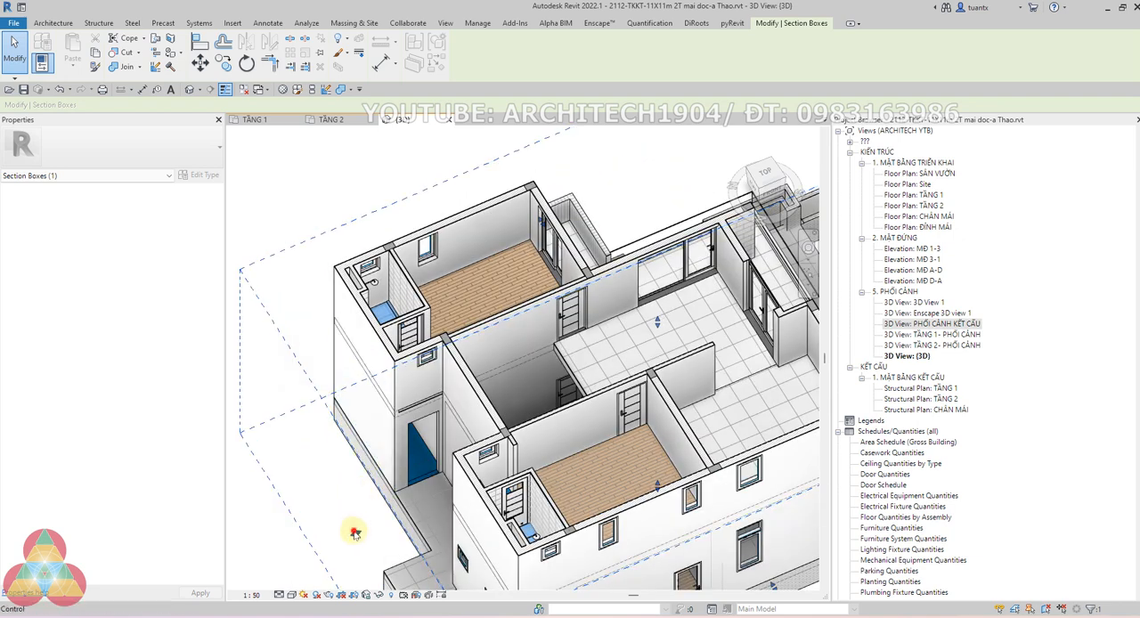
left_click_drag(355, 532, 438, 497)
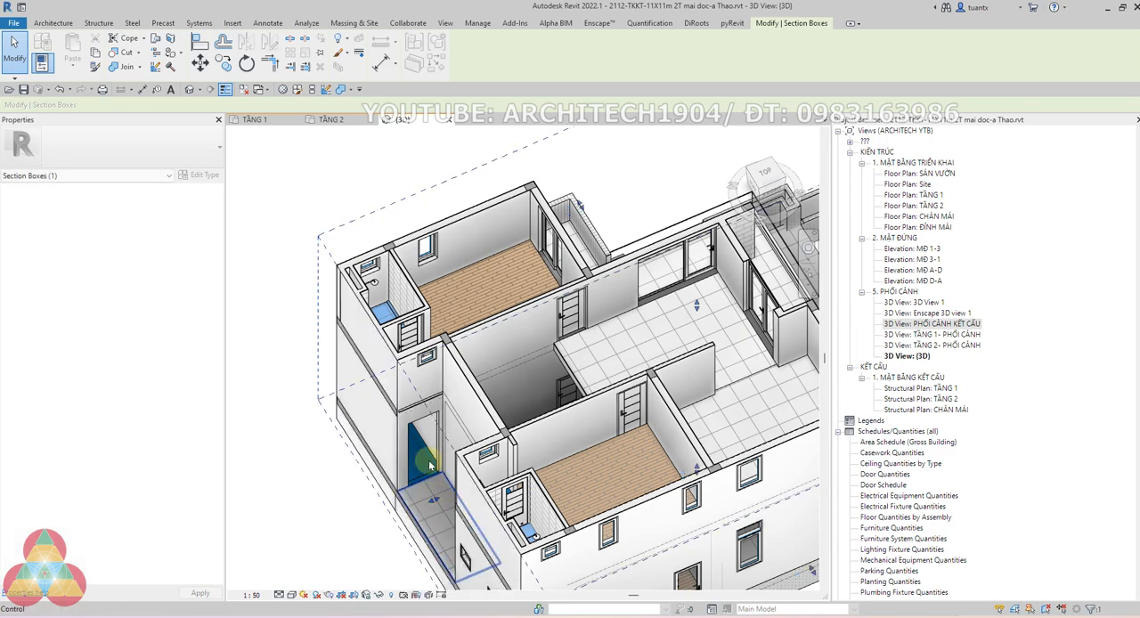
middle_click_drag(428, 460, 502, 453, "shift")
Examine the second-floor corner bathroom's shower, toilet and washbasin layout from above in the sectioned 3D model
scroll(624, 374, "up", 6)
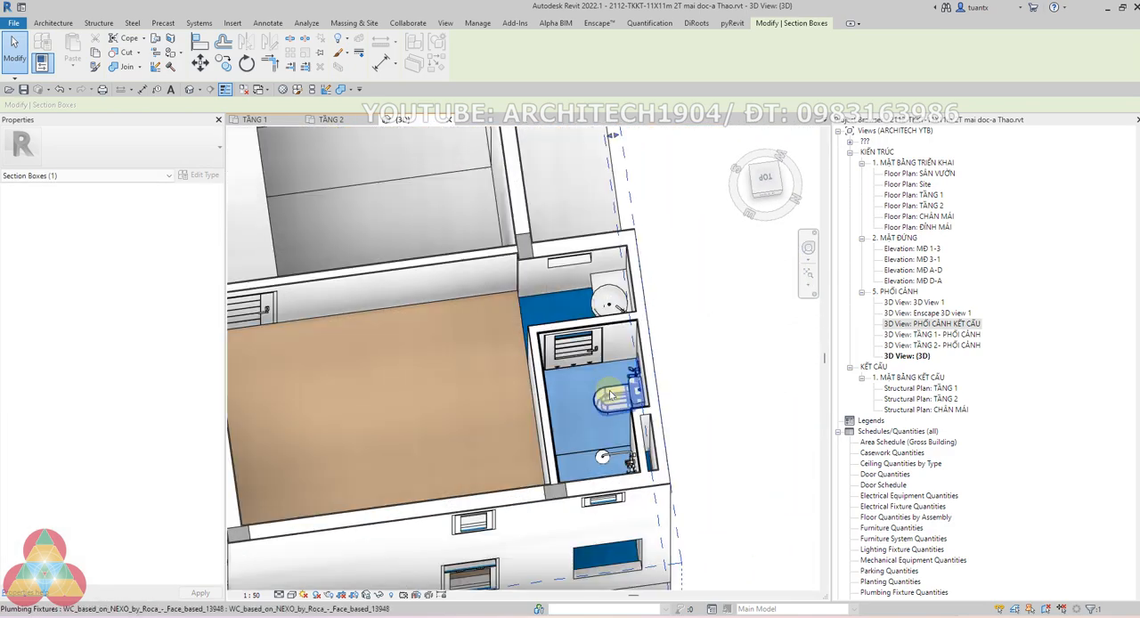
scroll(610, 394, "up", 4)
scroll(610, 359, "down", 5)
middle_click_drag(584, 445, 548, 524)
middle_click_drag(555, 168, 530, 339)
mouse_move(499, 171)
middle_mouse_down()
mouse_move(511, 304)
mouse_move(565, 398)
middle_mouse_up()
scroll(514, 310, "up", 2)
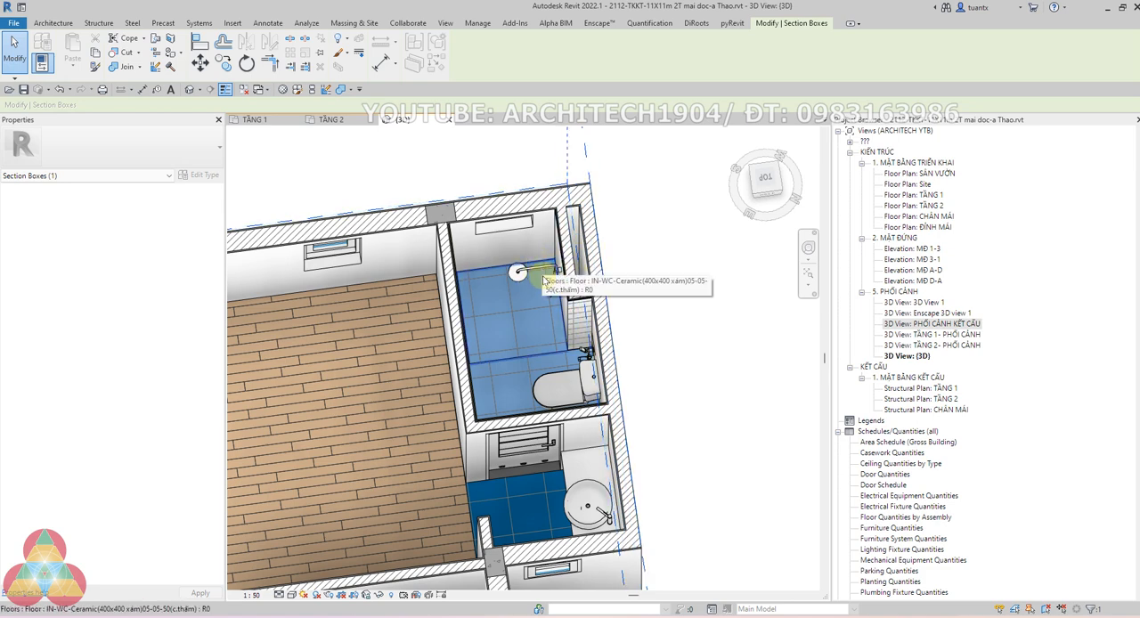
scroll(541, 265, "down", 5)
scroll(621, 312, "up", 1)
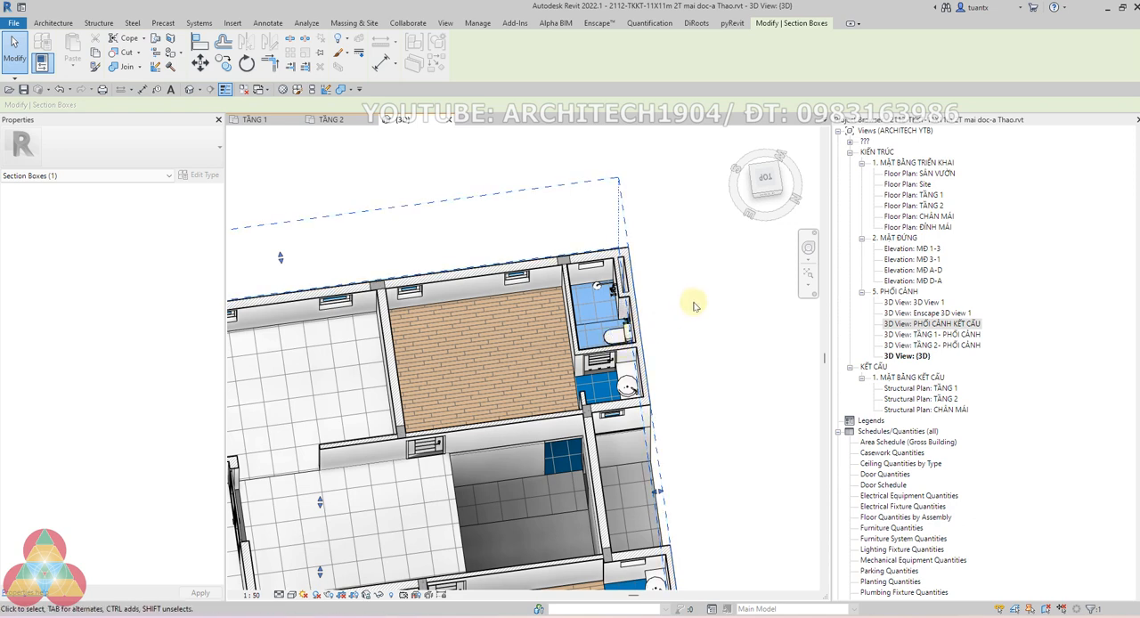
scroll(669, 304, "up", 4)
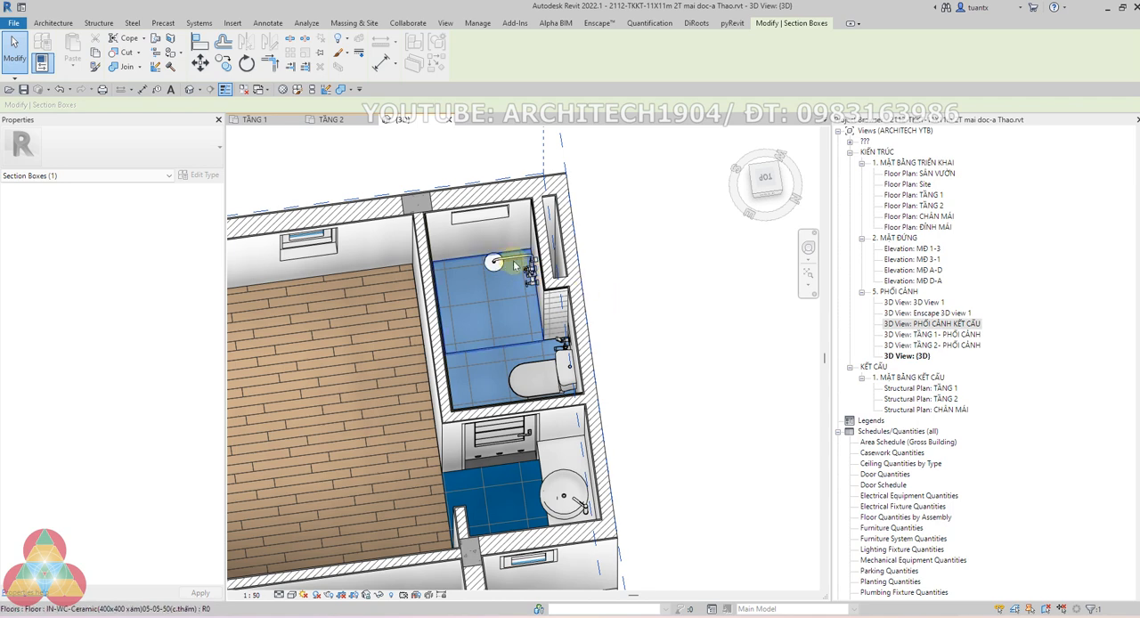
scroll(639, 270, "down", 5)
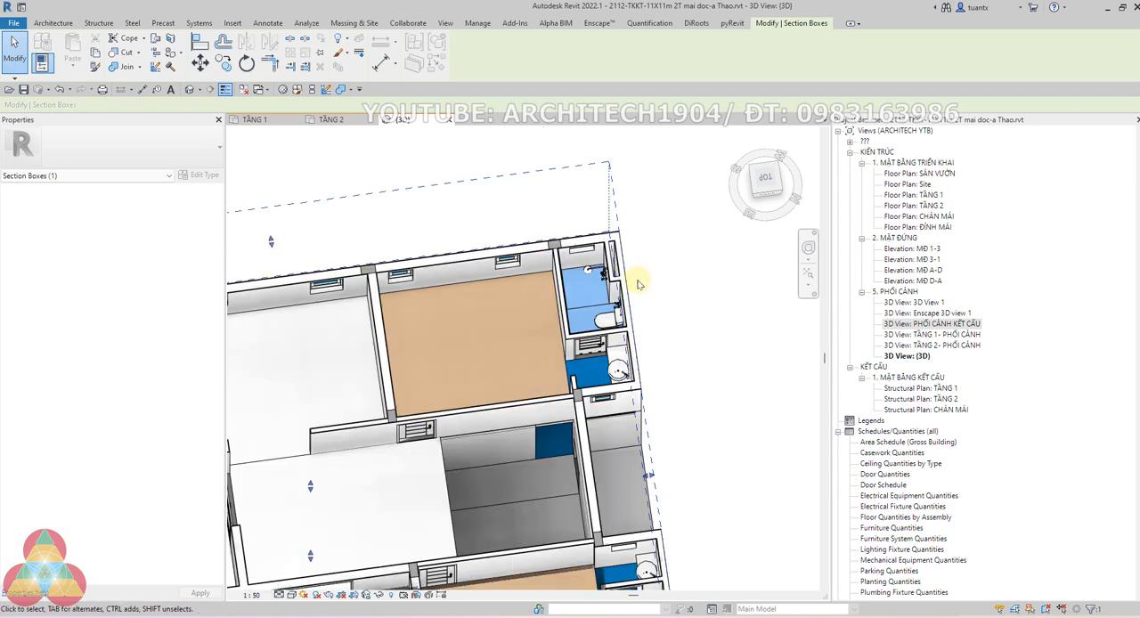
Open the TẦNG 1 floor plan and examine its kitchen, dining area and wet rooms
left_click(255, 119)
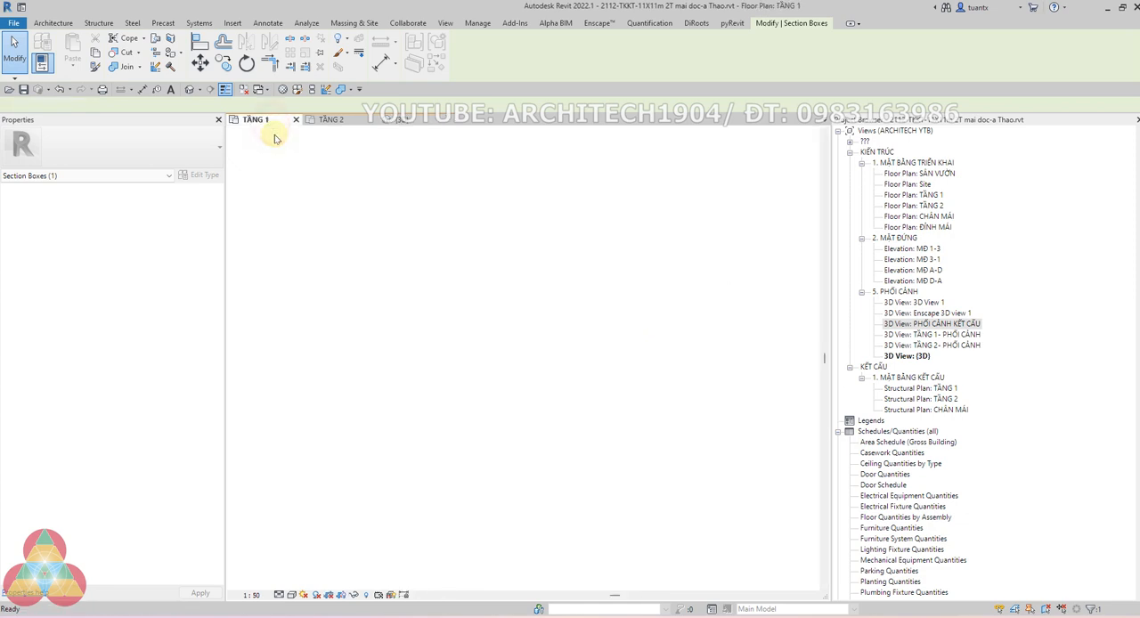
scroll(594, 311, "up", 1)
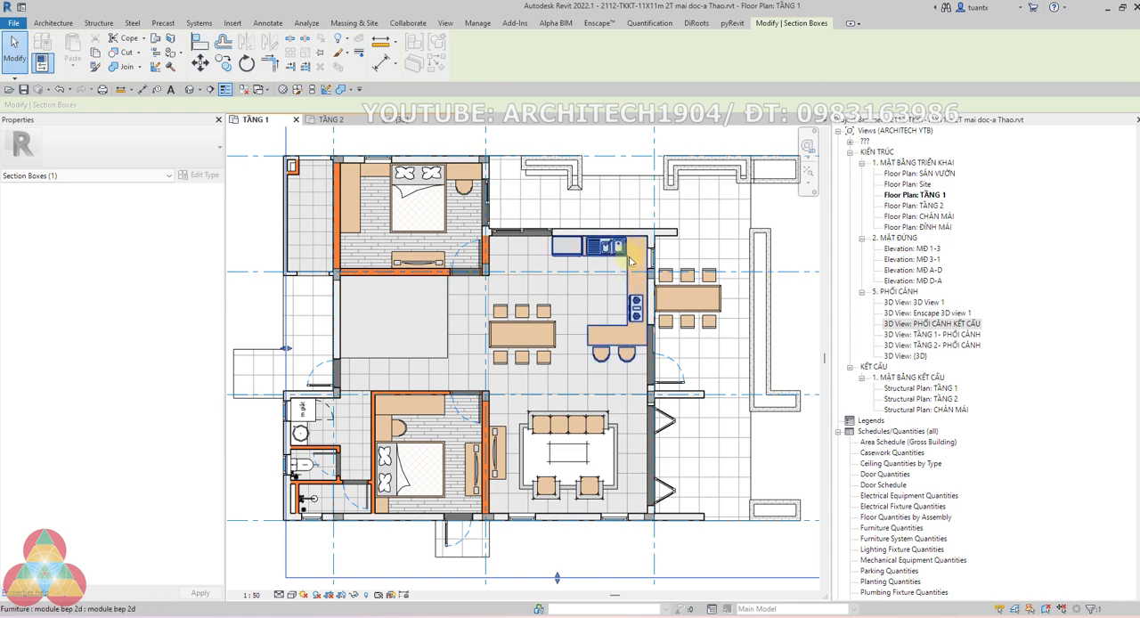
scroll(630, 261, "up", 2)
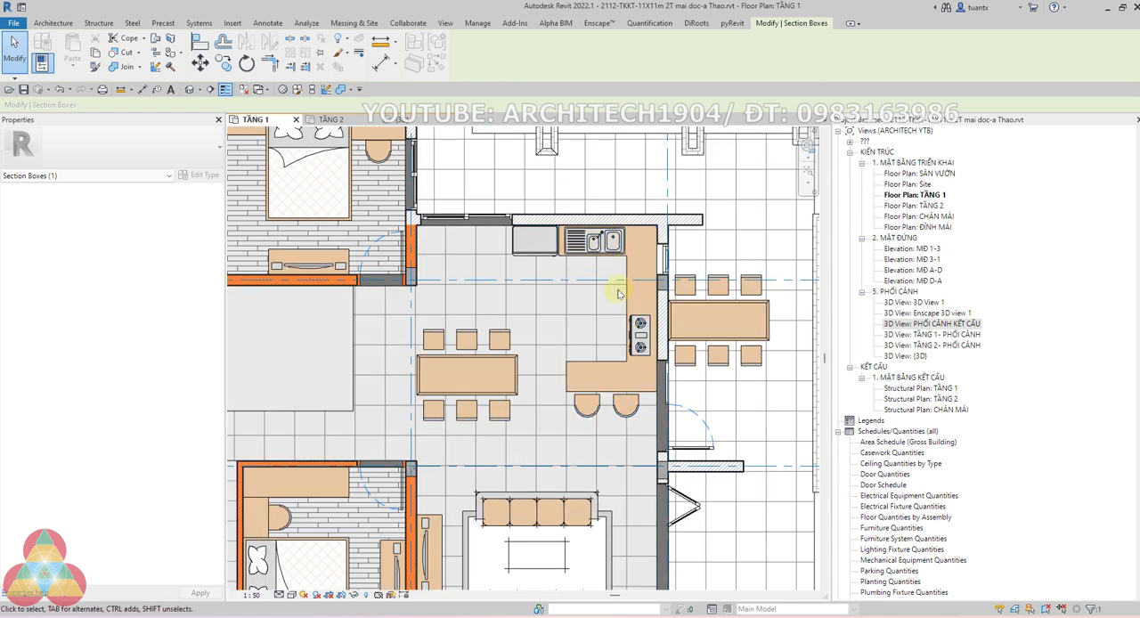
scroll(626, 330, "down", 5)
scroll(427, 417, "up", 2)
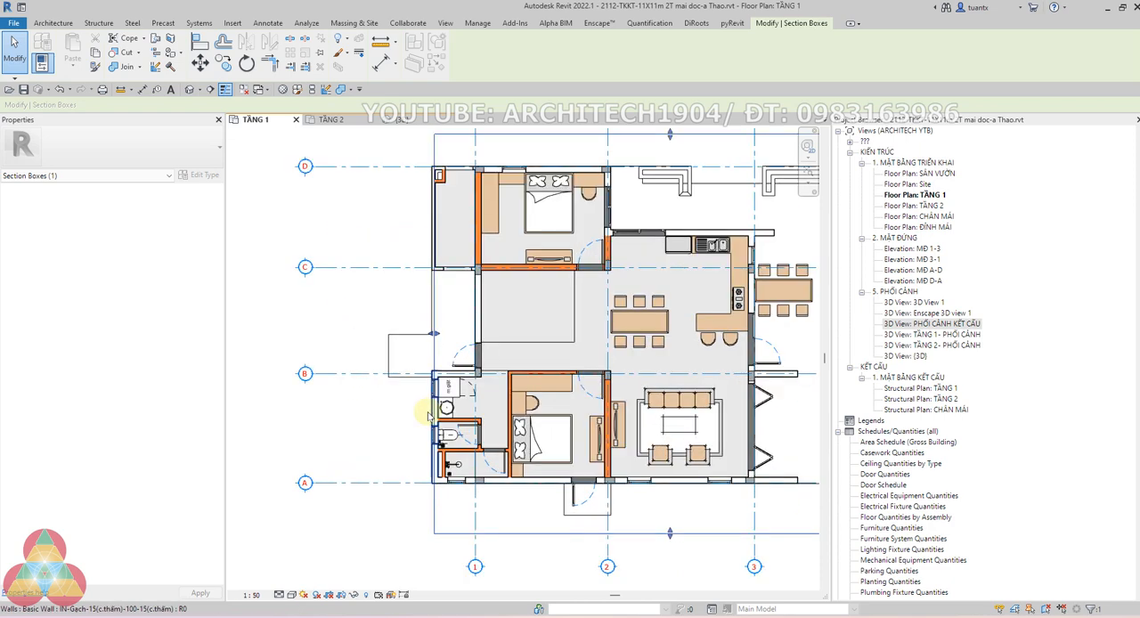
scroll(428, 416, "down", 2)
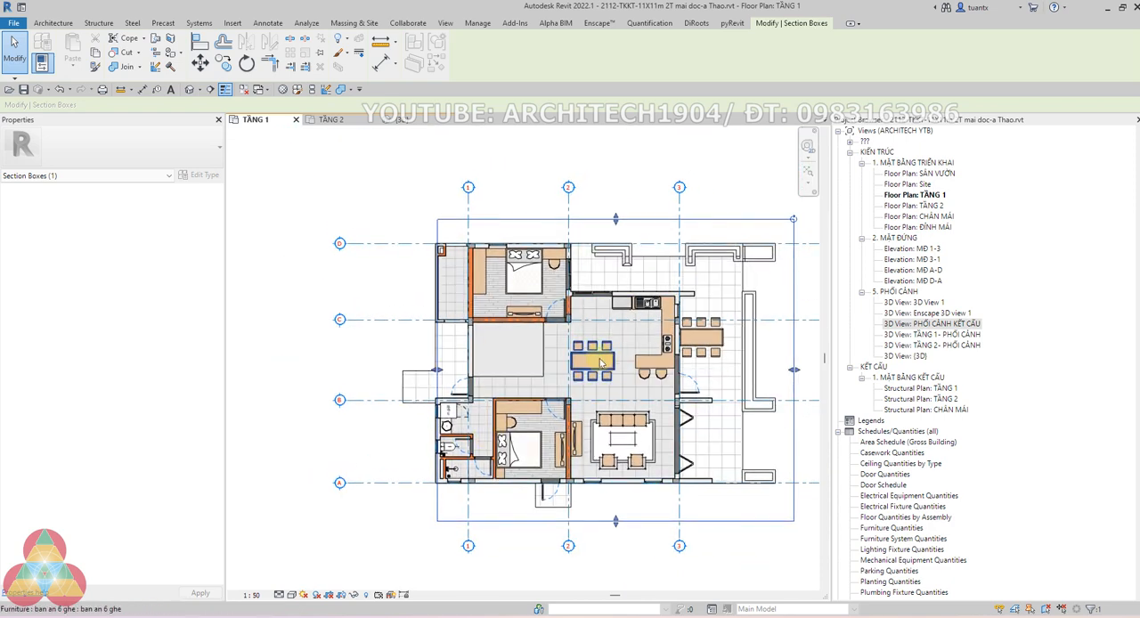
key("Tab")
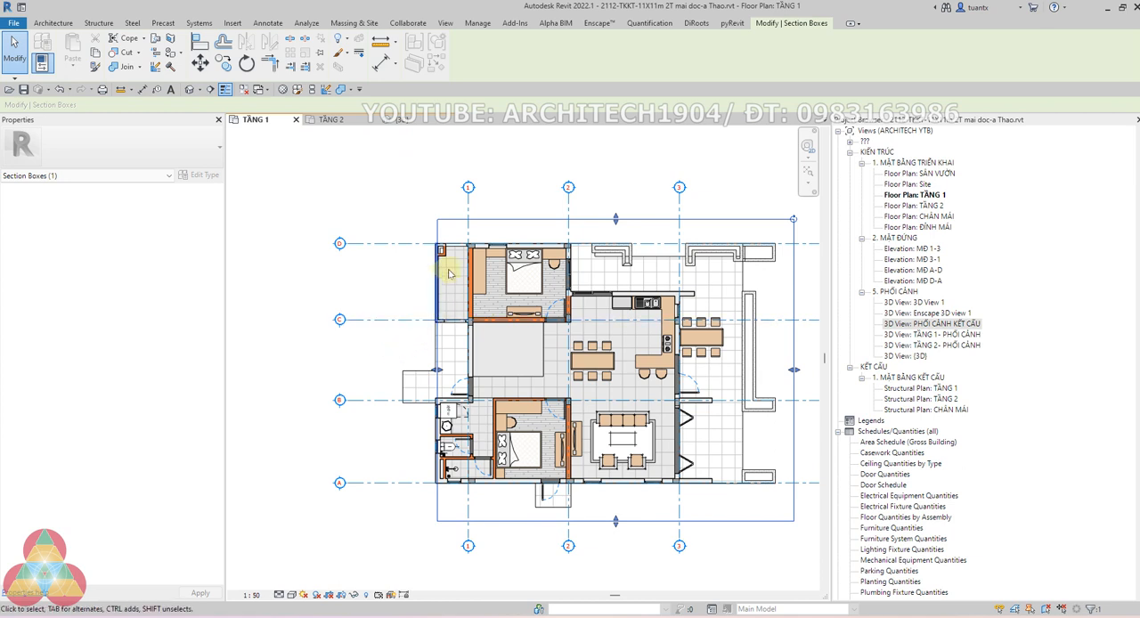
Clear the section box selection and examine the furnished bedroom between grids 1 and 2 near grid D in the TẦNG 1 plan
scroll(455, 268, "up", 2)
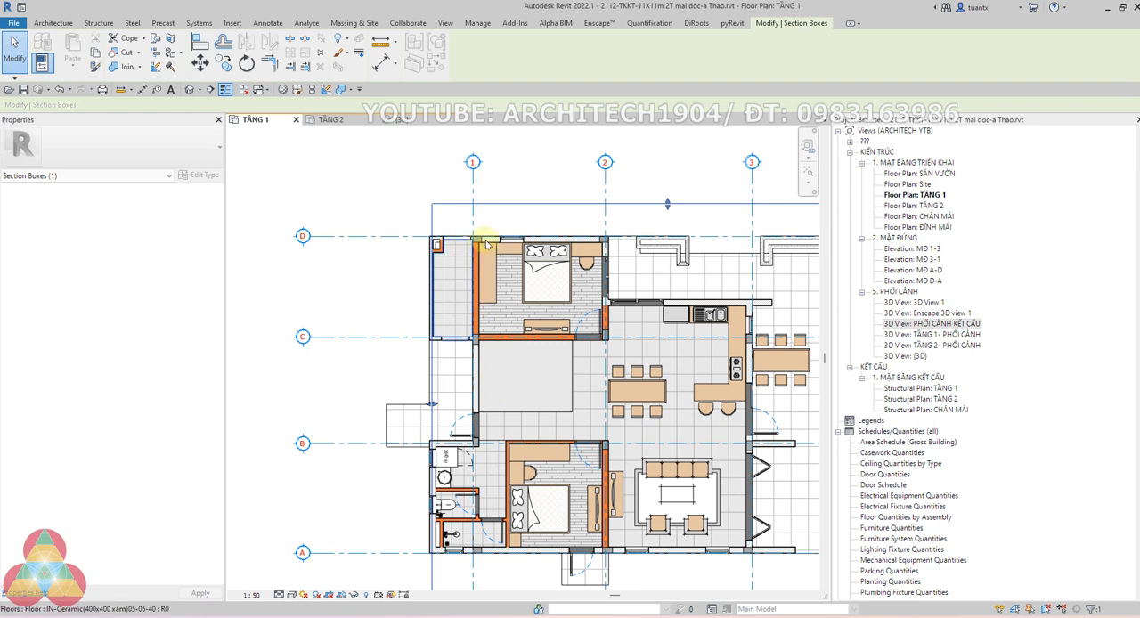
scroll(475, 229, "down", 2)
left_click(463, 197)
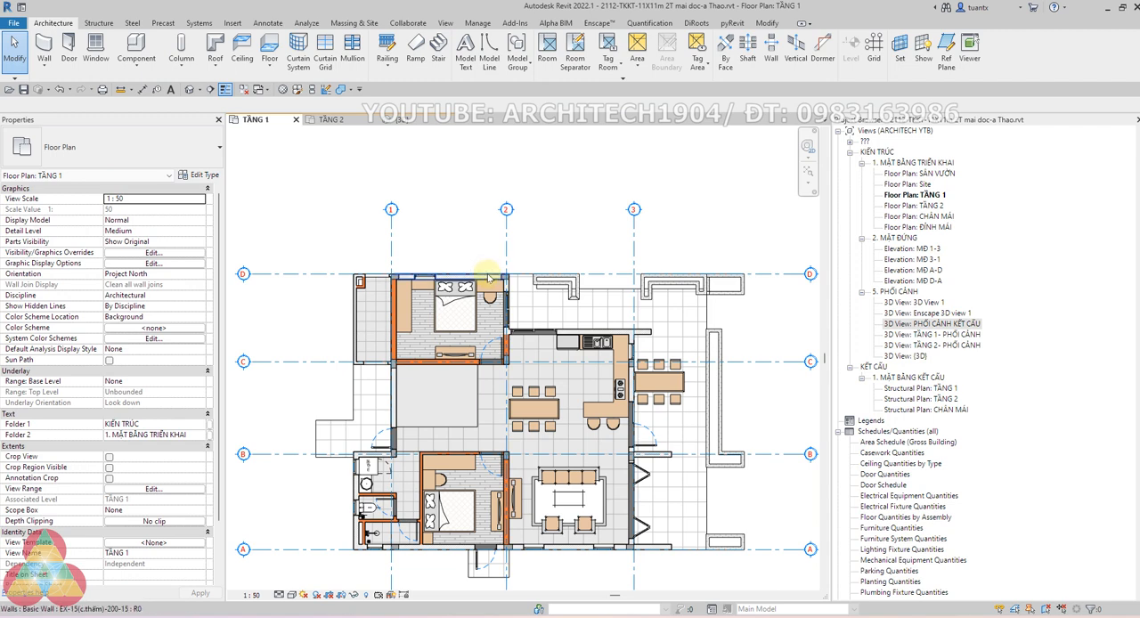
scroll(405, 263, "up", 2)
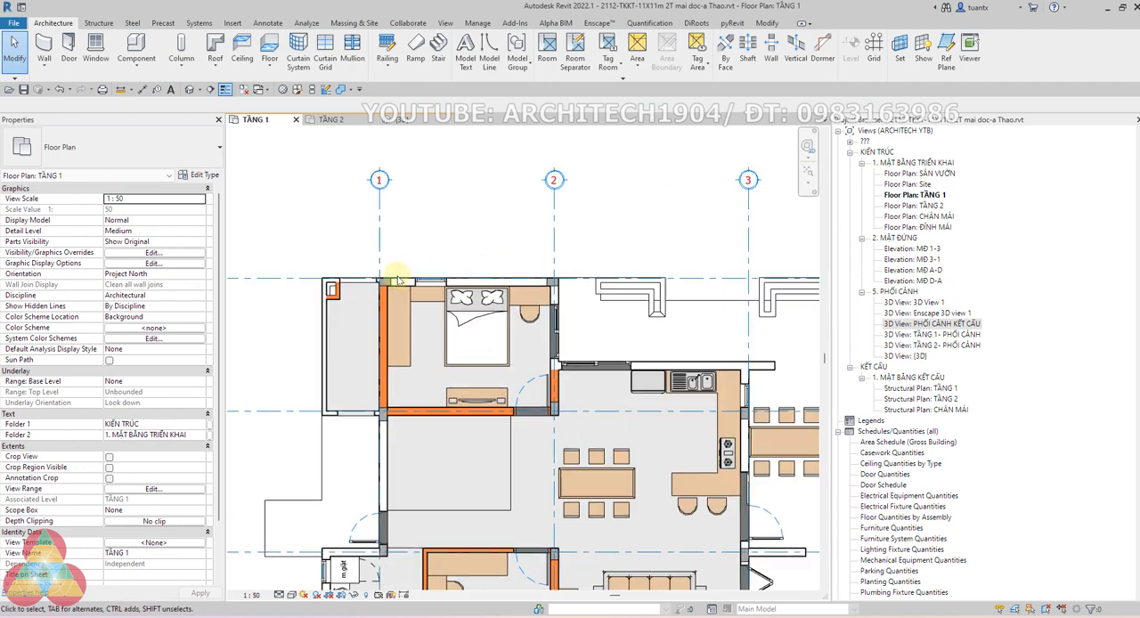
scroll(417, 290, "up", 1)
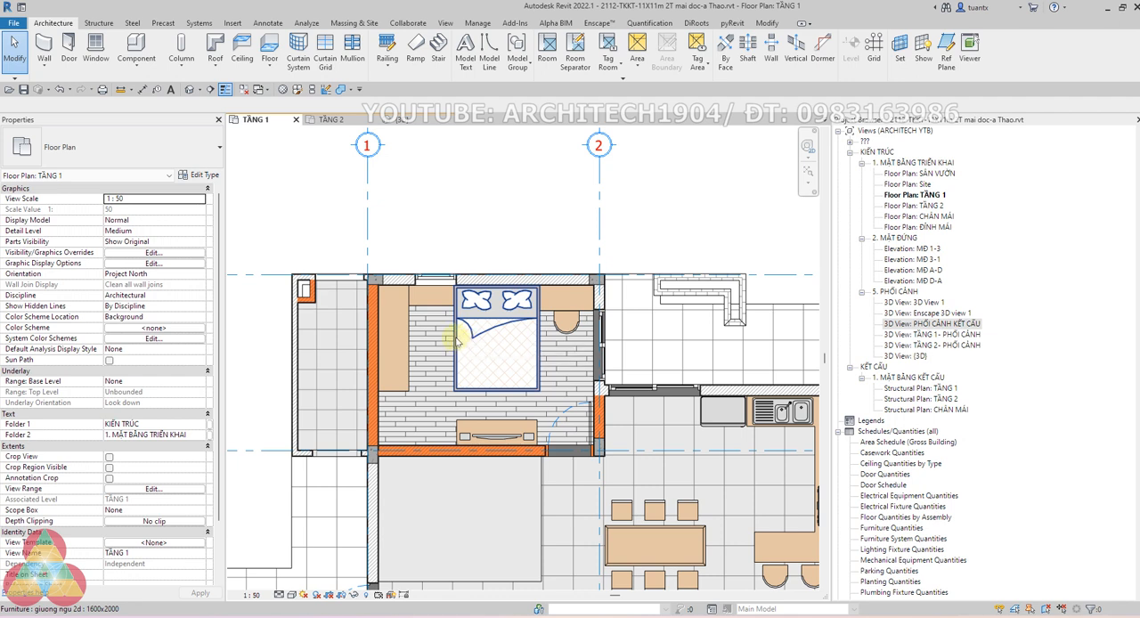
scroll(456, 346, "down", 2)
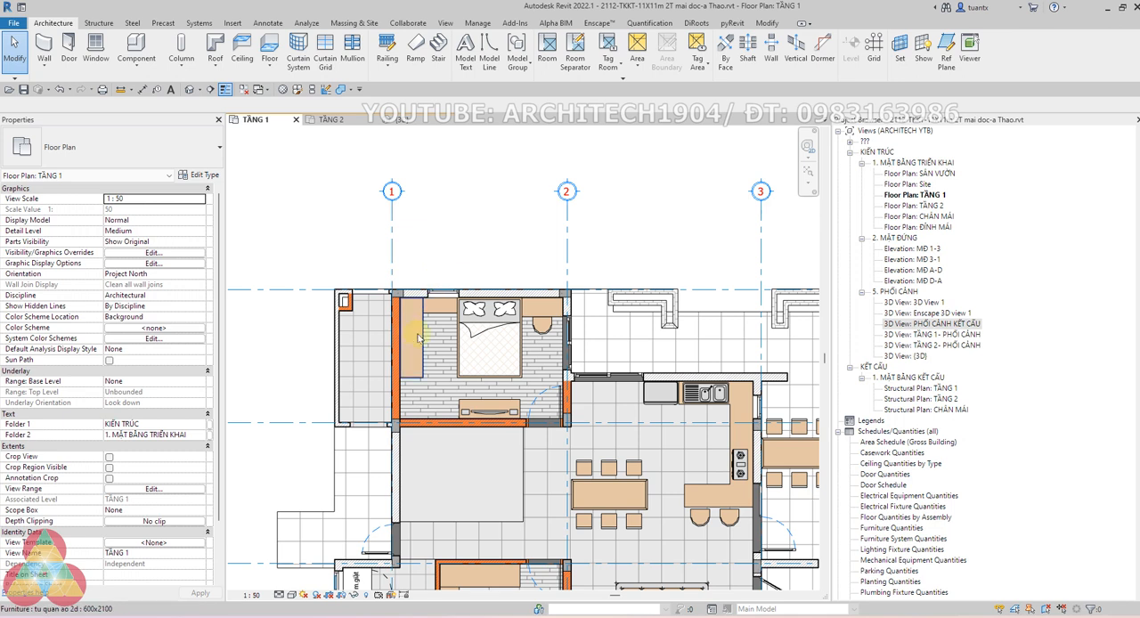
left_click(462, 228)
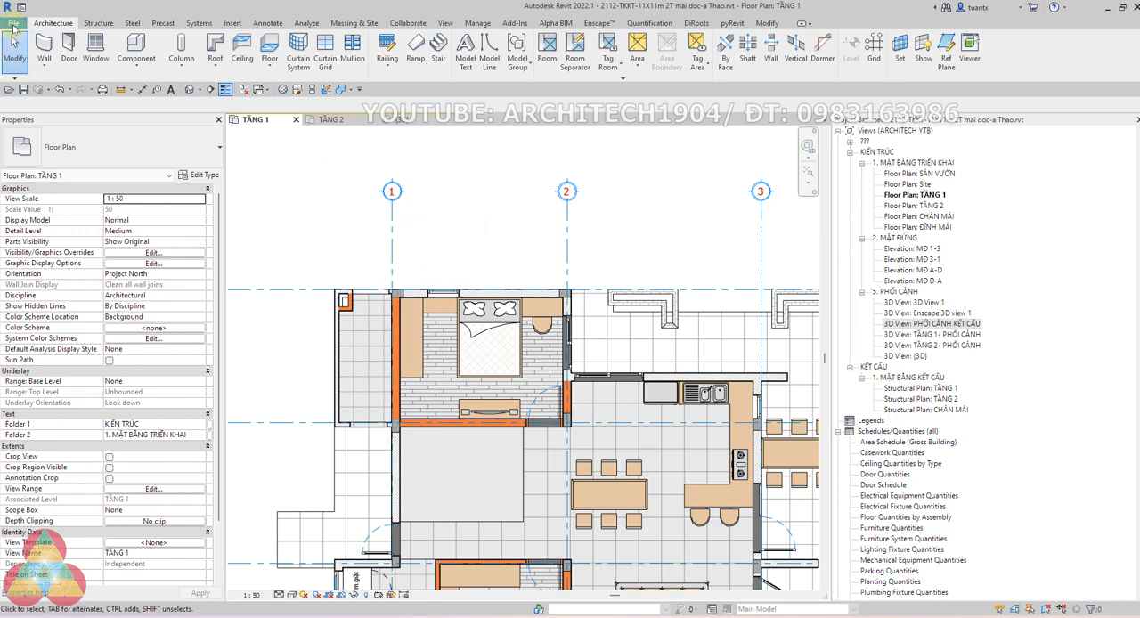
Create a new family from the Metric Generic Model.rft template
left_click(13, 24)
mouse_move(40, 69)
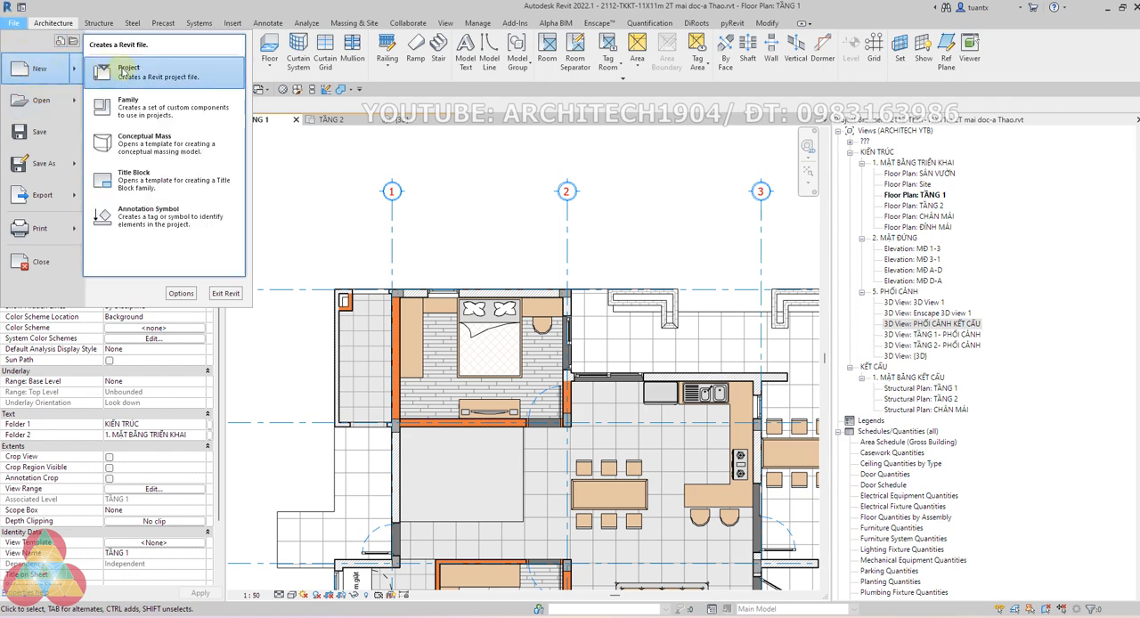
left_click(127, 103)
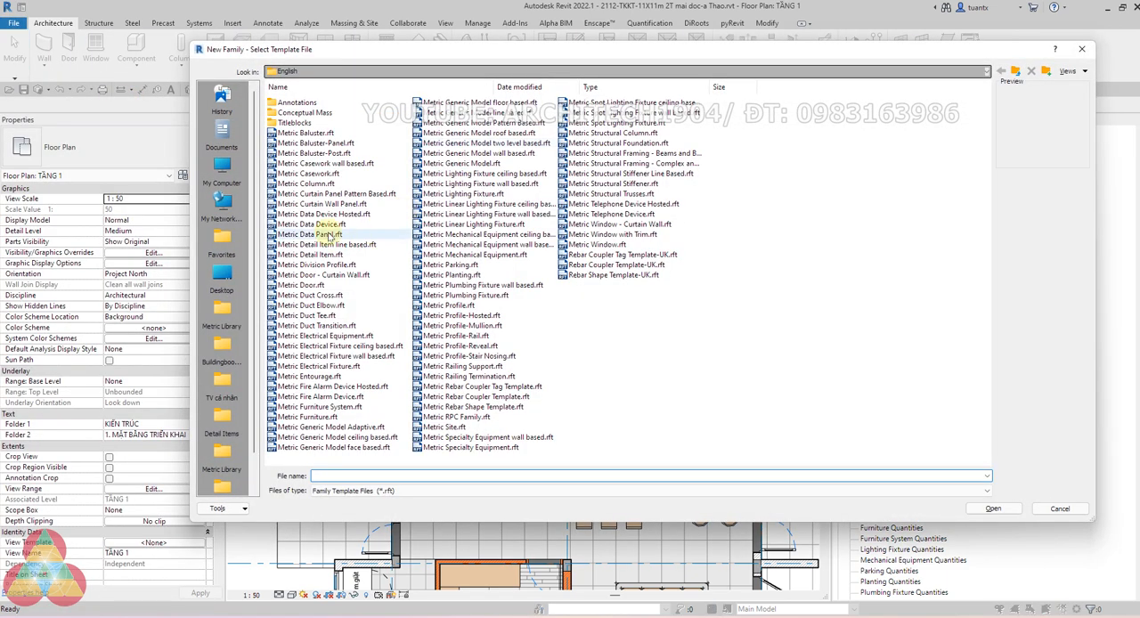
left_click(308, 315)
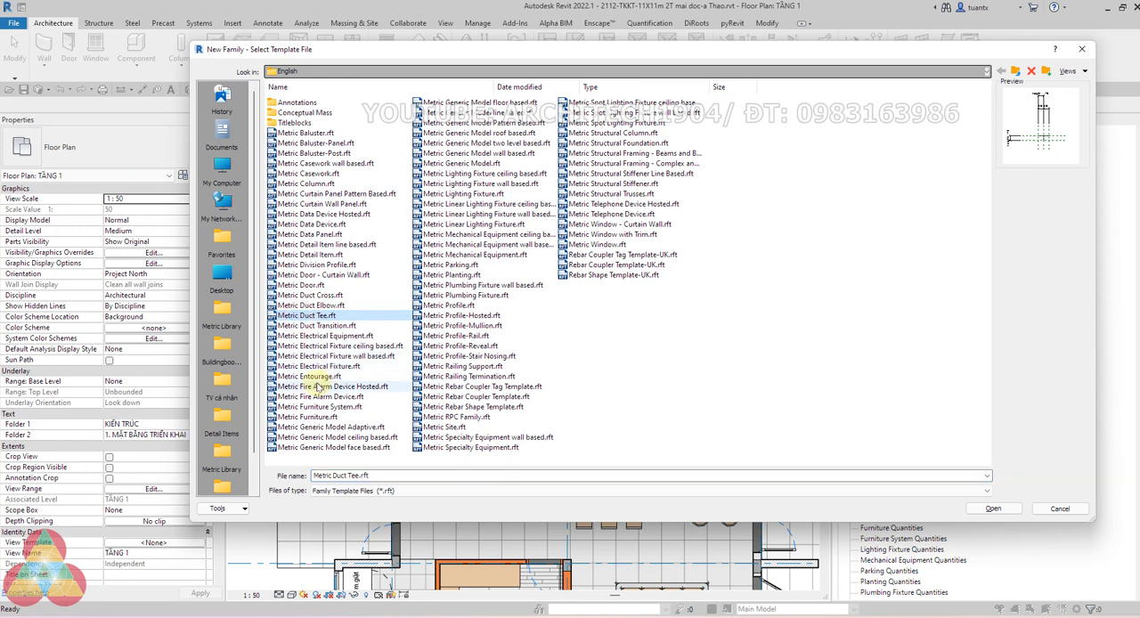
left_click(462, 163)
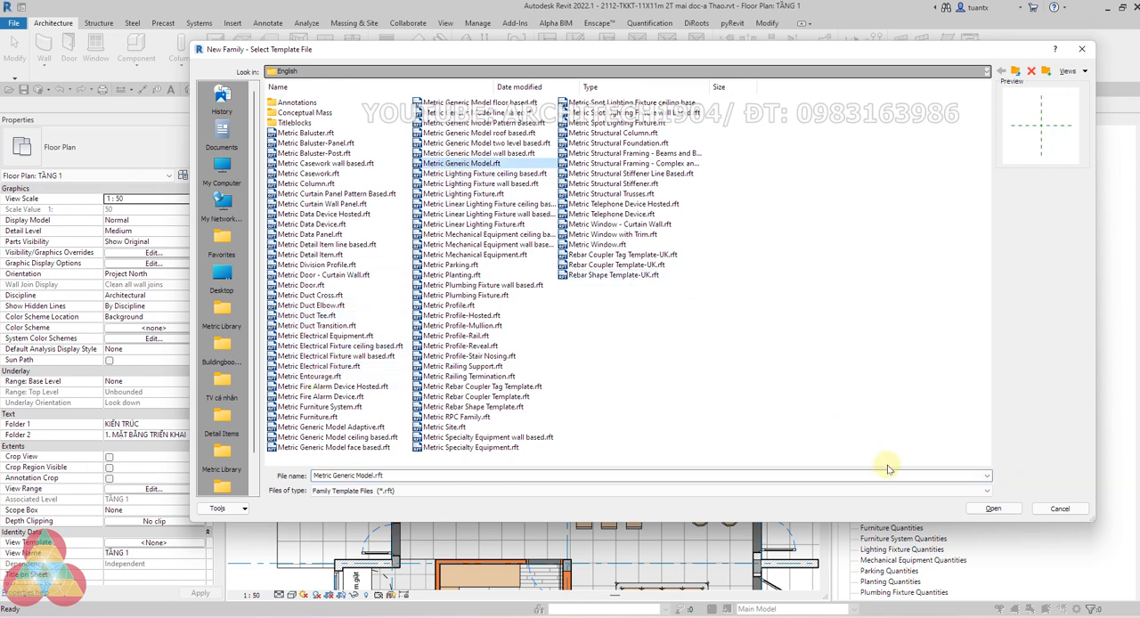
left_click(994, 509)
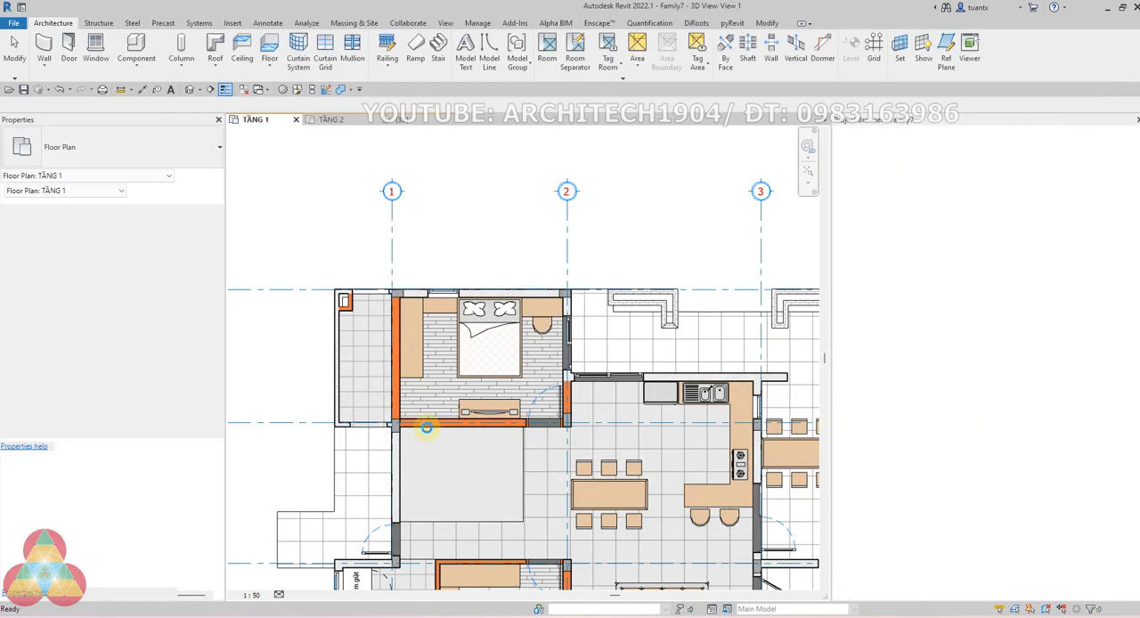
Sketch a rectangular extrusion profile about 1900 by 500 mm, starting at the intersection of the two centre reference planes
scroll(456, 317, "up", 2)
middle_click_drag(454, 317, 380, 292)
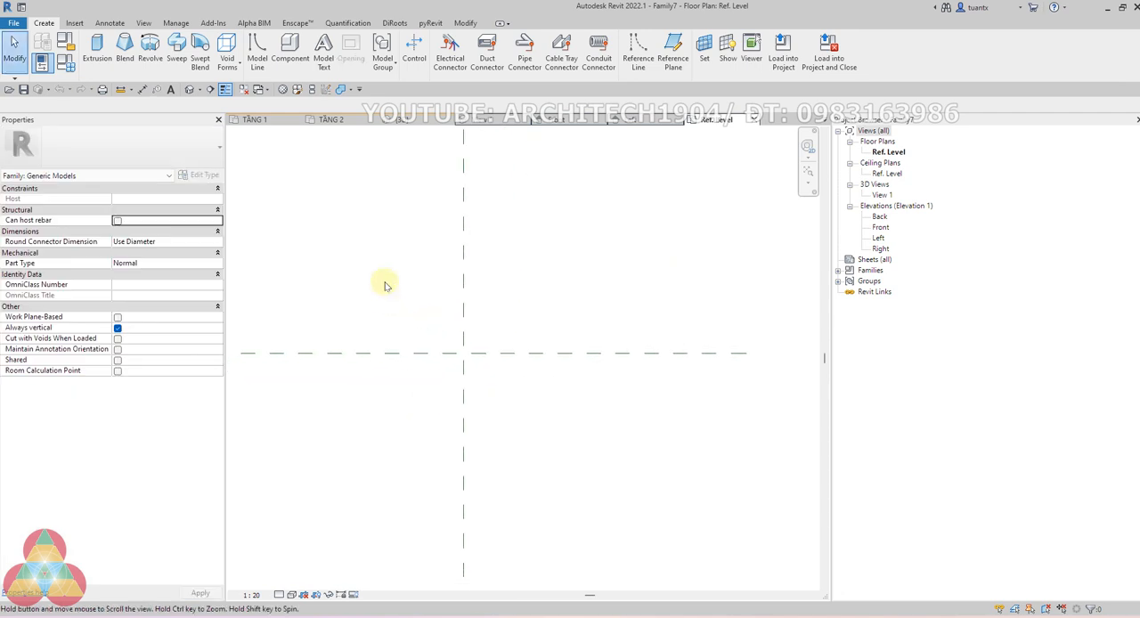
left_click(95, 52)
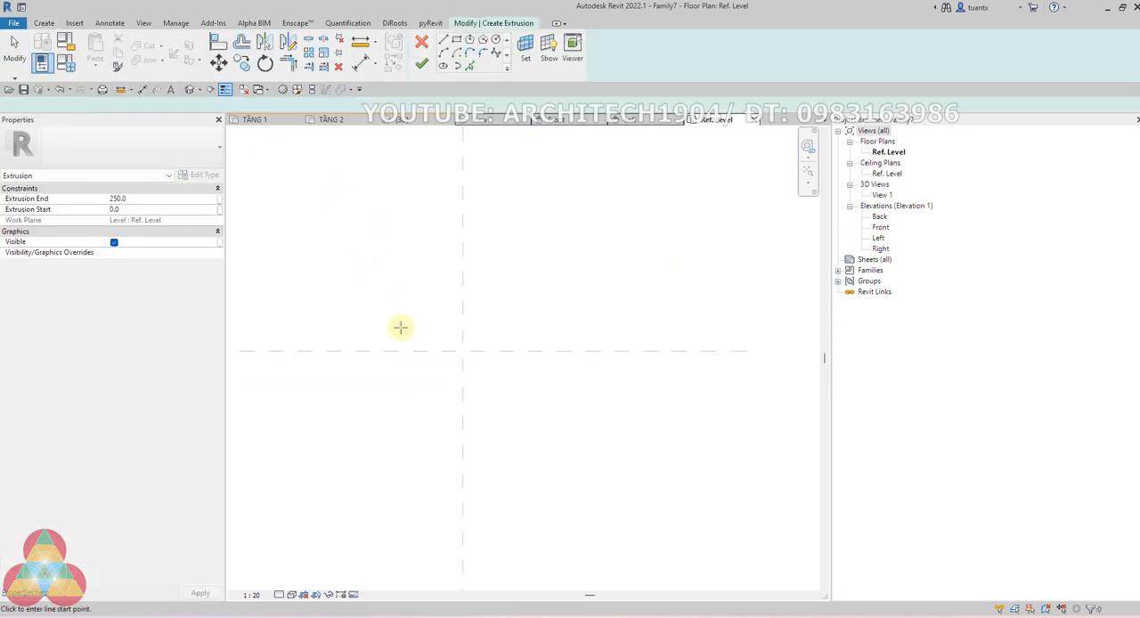
left_click(456, 40)
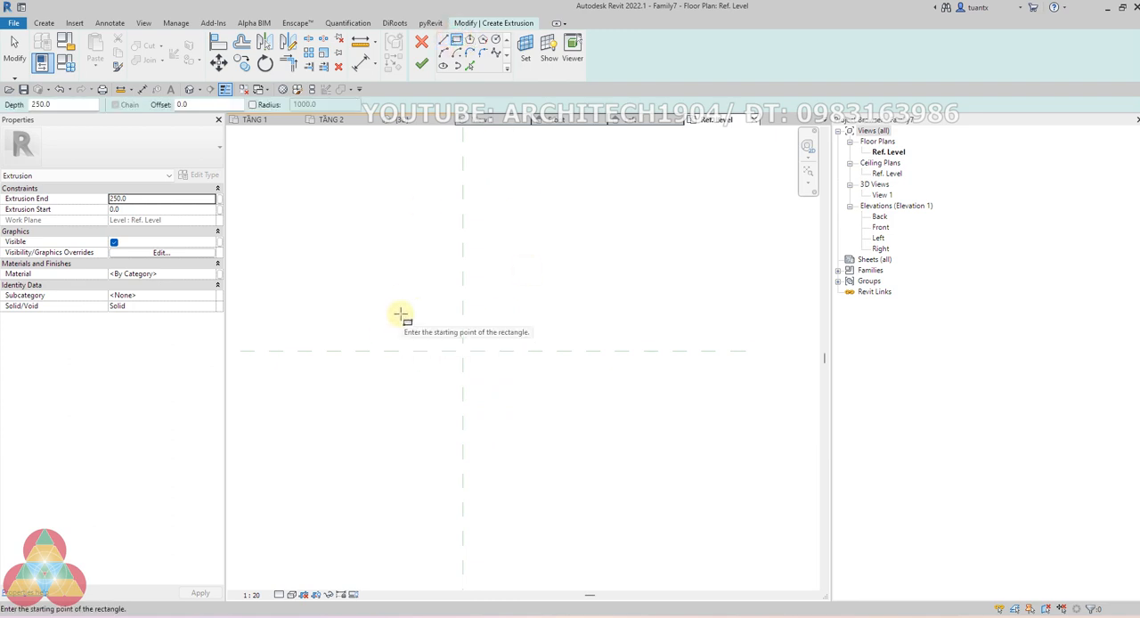
left_click(462, 351)
scroll(458, 361, "down", 1)
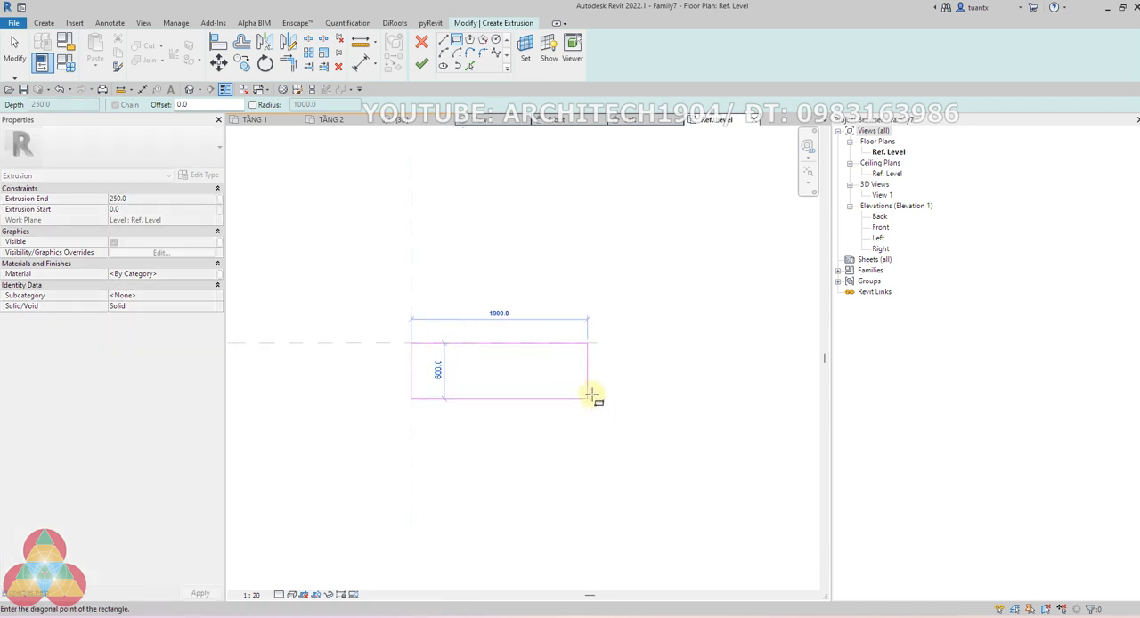
left_click(592, 389)
scroll(512, 369, "up", 2)
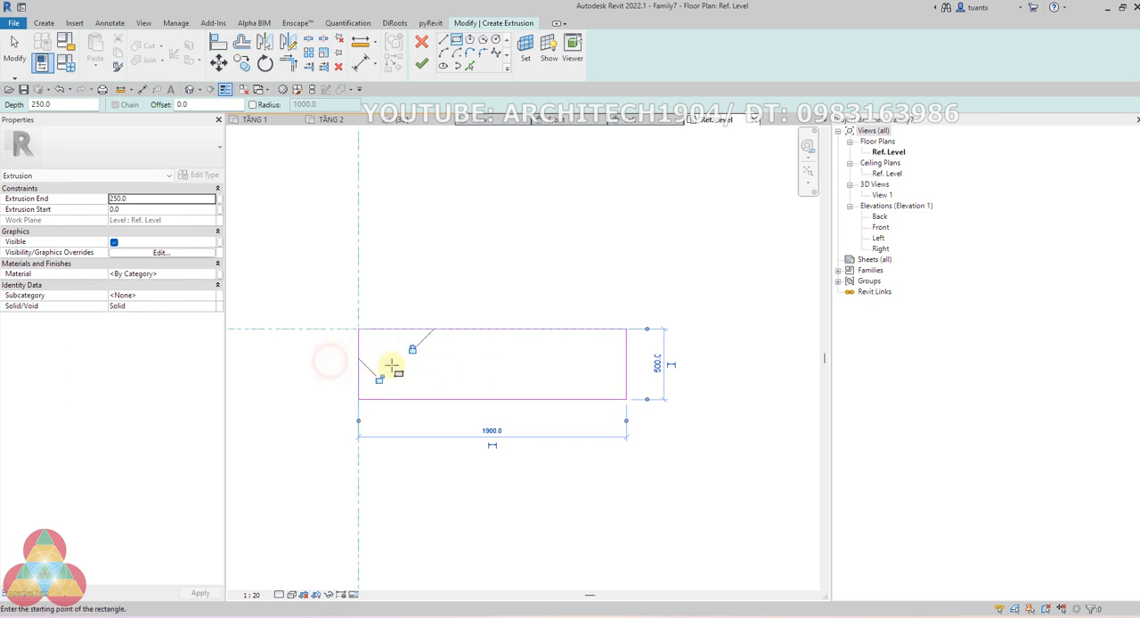
scroll(481, 375, "down", 2)
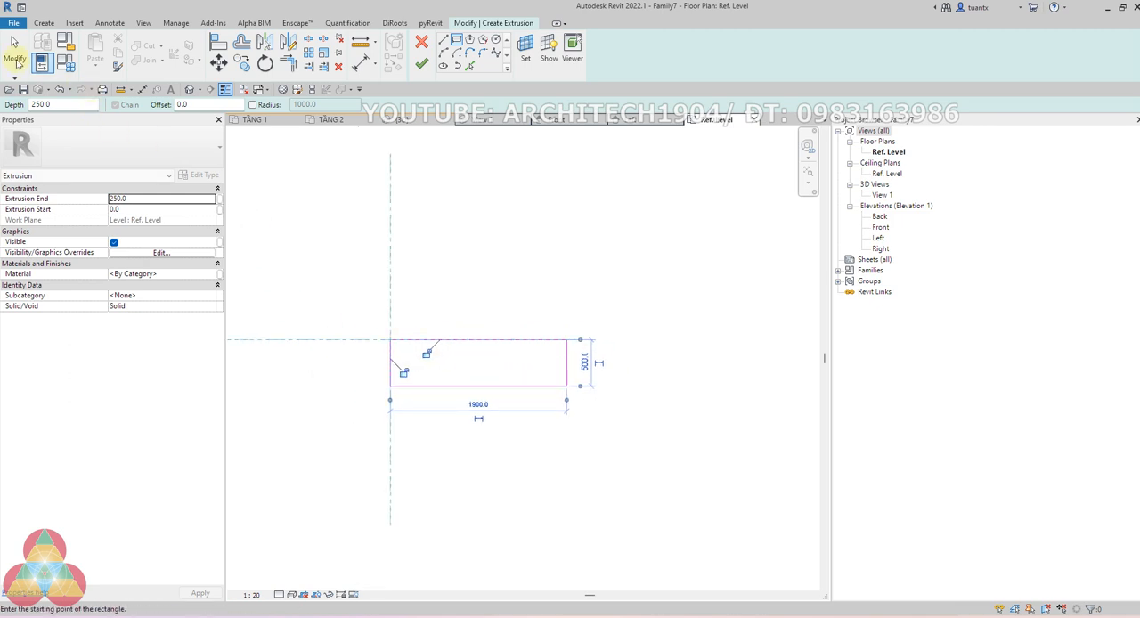
left_click(15, 54)
Add aligned dimensions for the rectangle's length and width, the length measured from the Center (Left/Right) reference plane
key("d")
key("i")
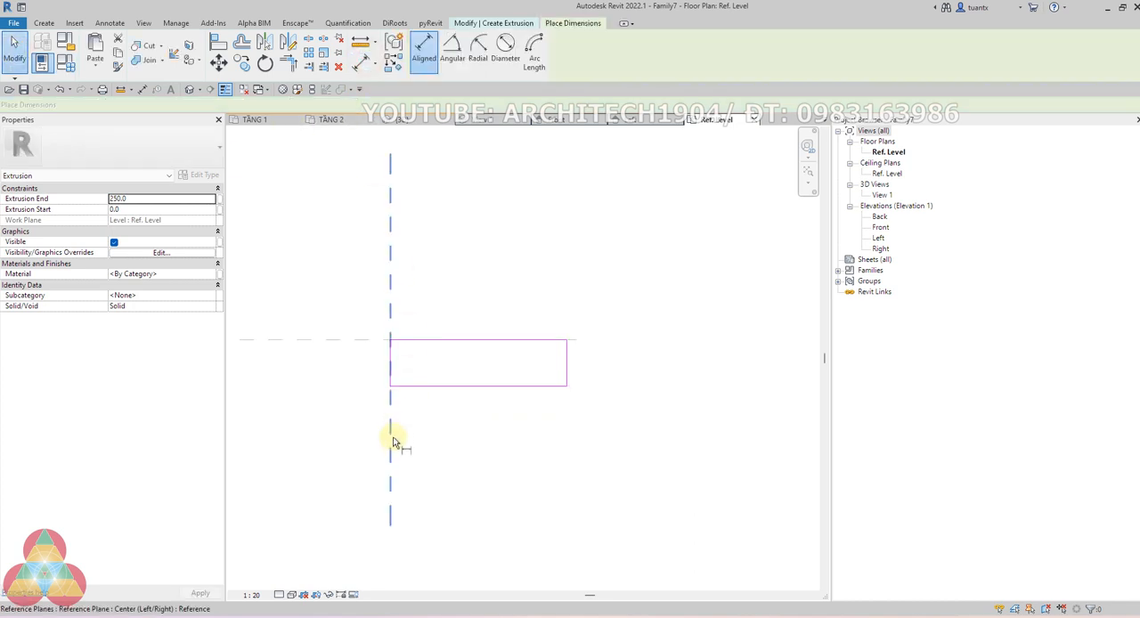
left_click(390, 438)
left_click(566, 362)
left_click(554, 435)
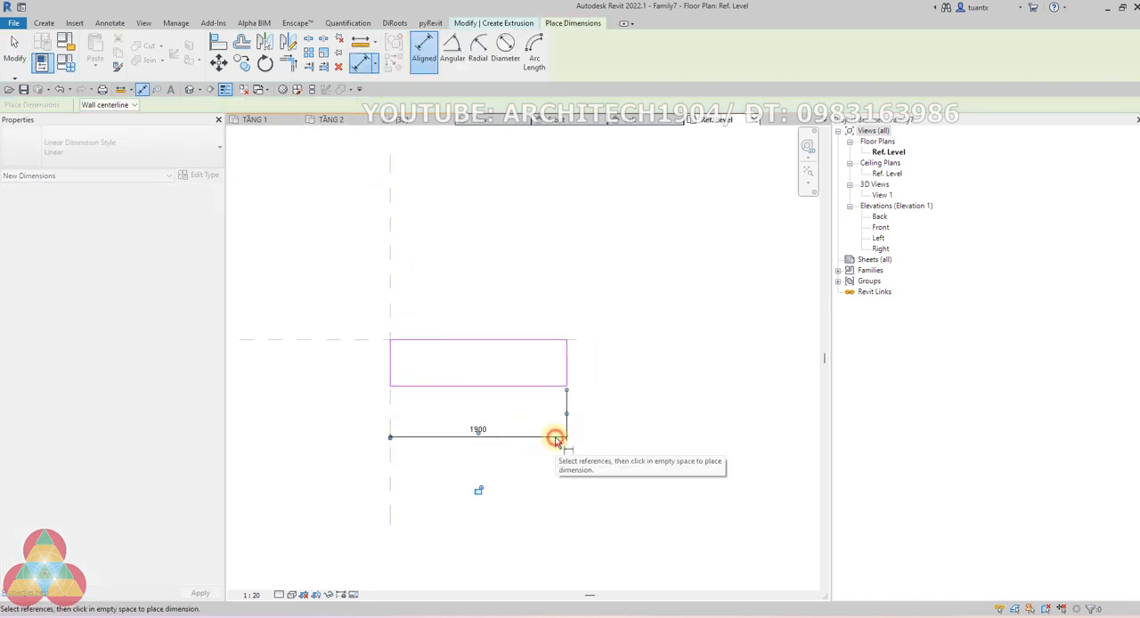
left_click(419, 389)
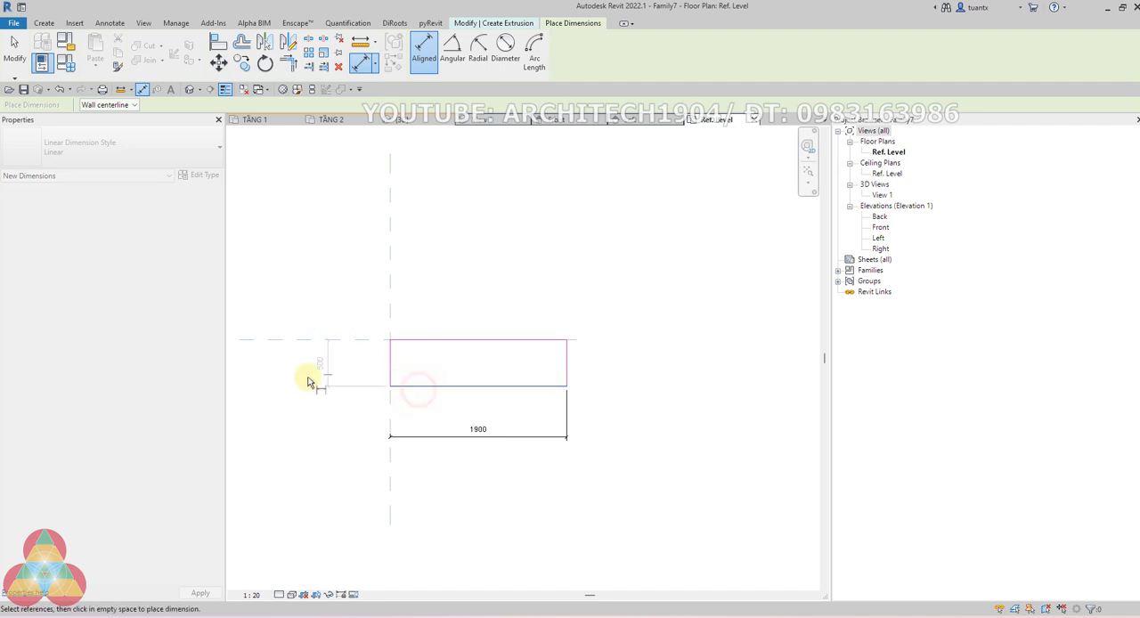
left_click(340, 378)
scroll(385, 352, "down", 2)
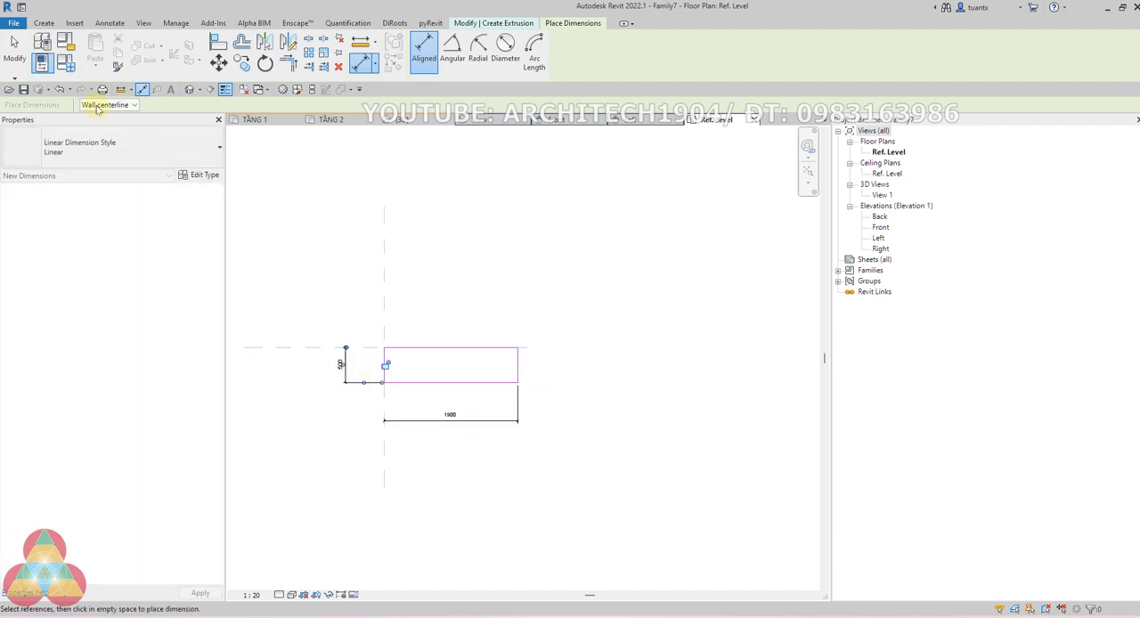
left_click(16, 59)
left_click(317, 416)
Label the rectangle's length dimension with a new instance family parameter named chiều dài
left_click(407, 414)
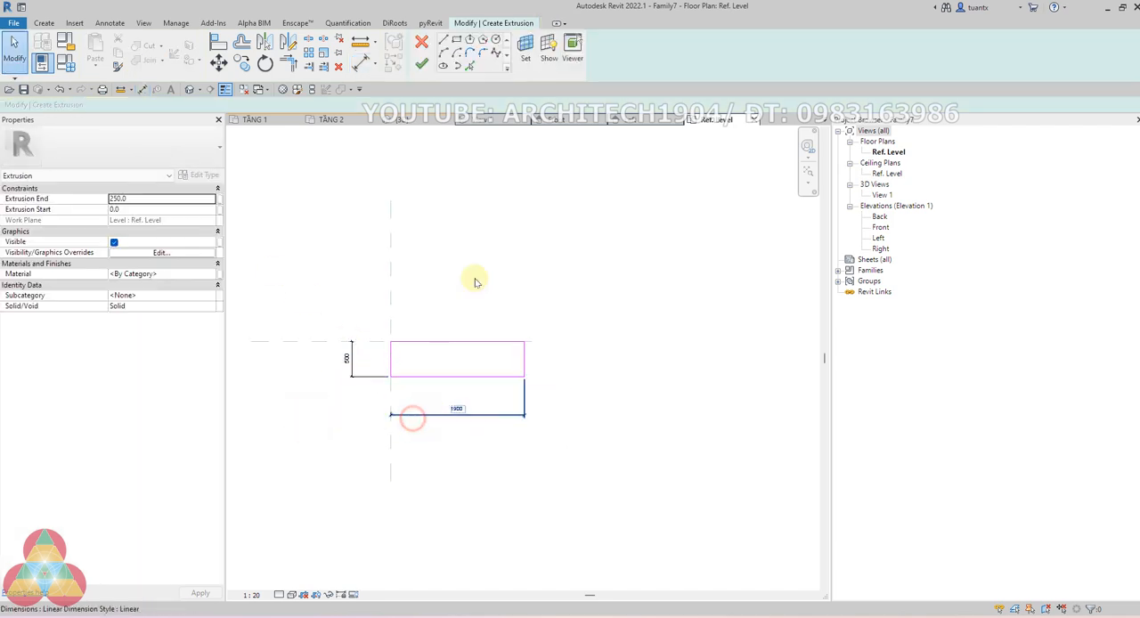
left_click(538, 51)
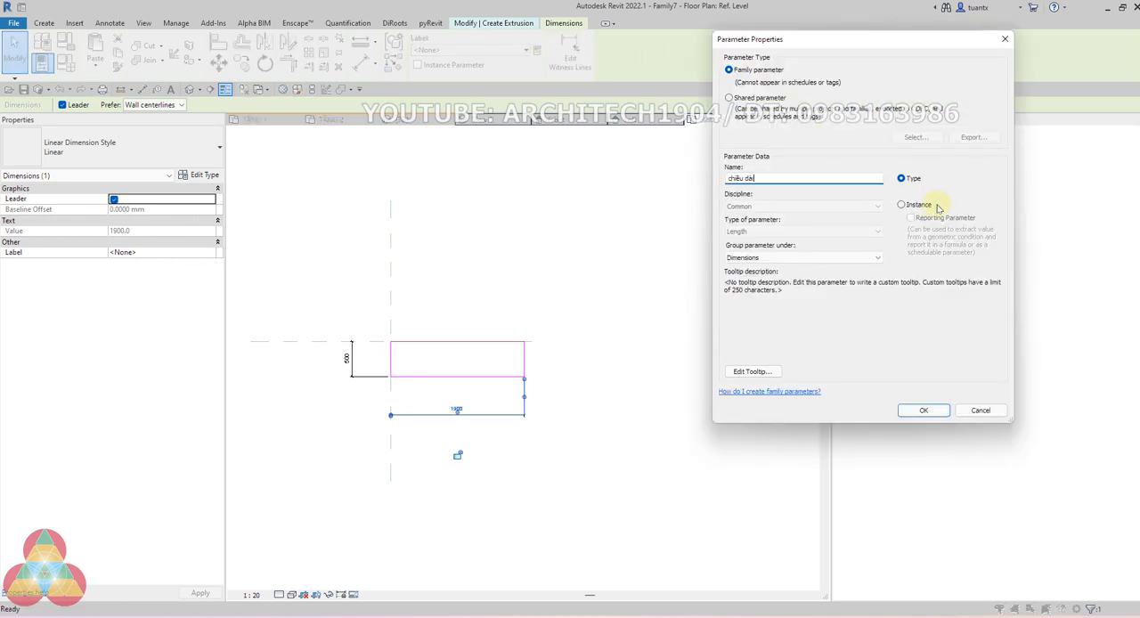
left_click(901, 205)
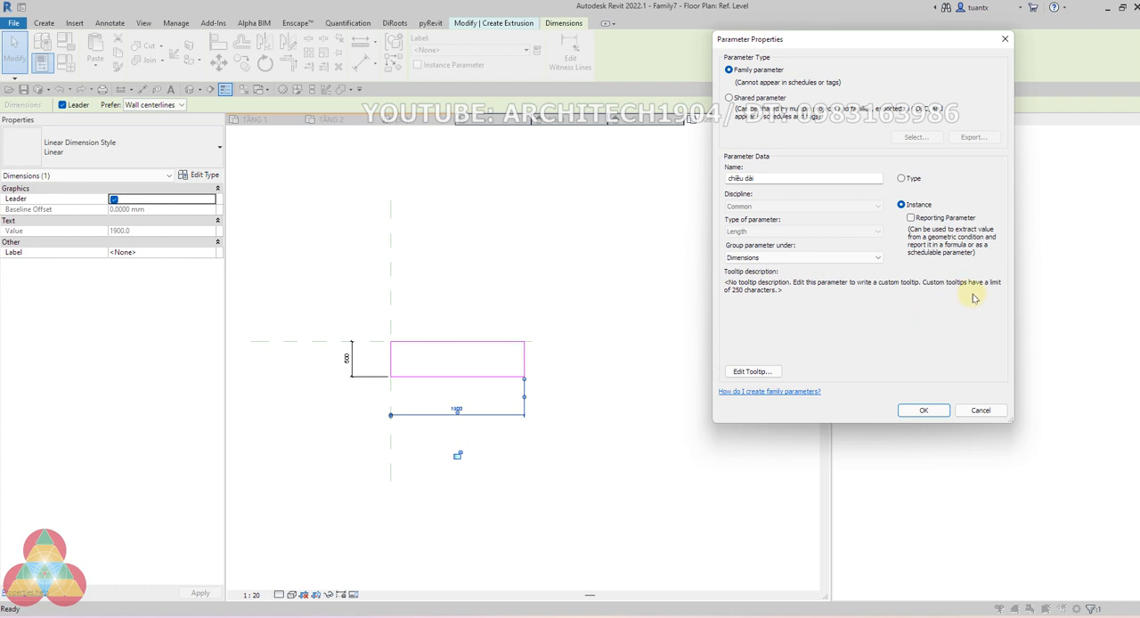
left_click(923, 410)
left_click(654, 481)
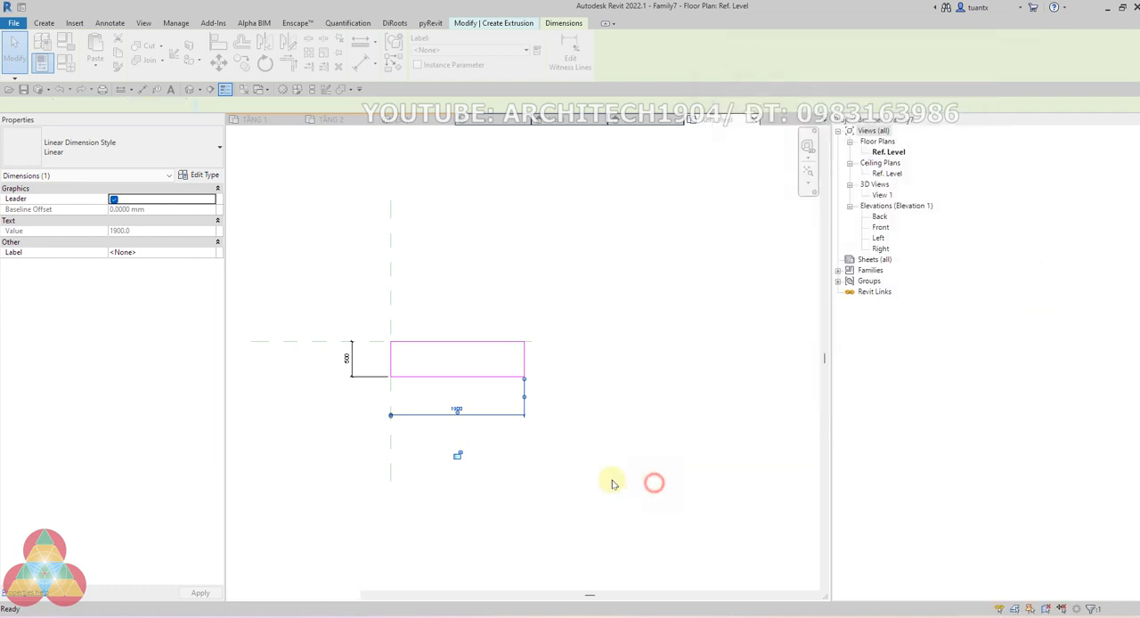
Label the rectangle's width dimension with a new instance family parameter named chiều rộng
scroll(353, 405, "up", 3)
left_click(357, 343)
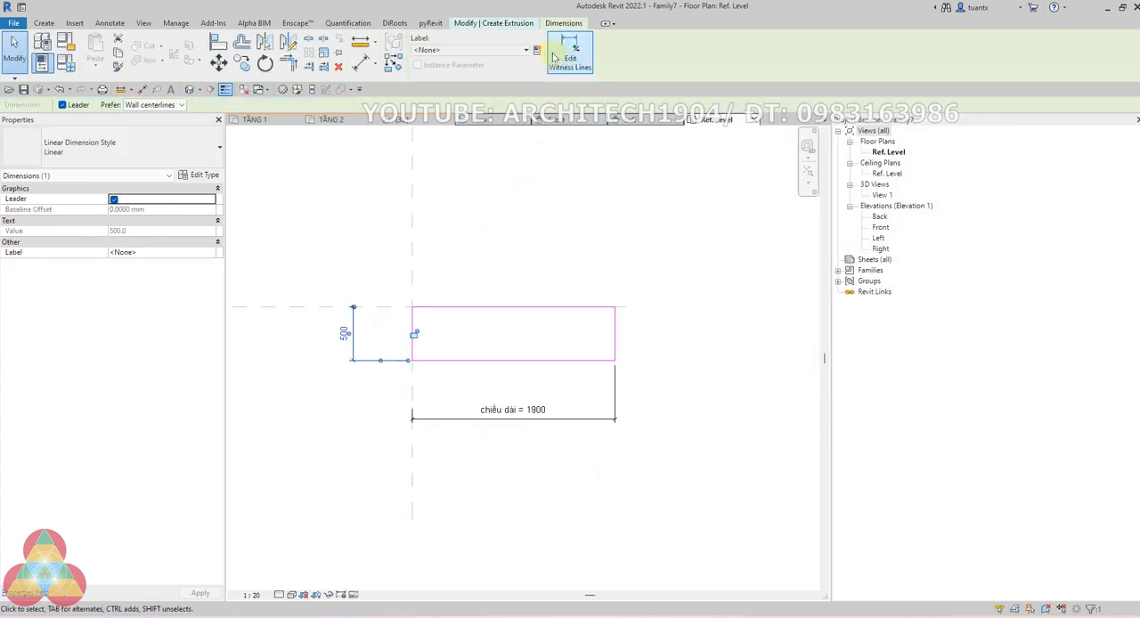
left_click(538, 50)
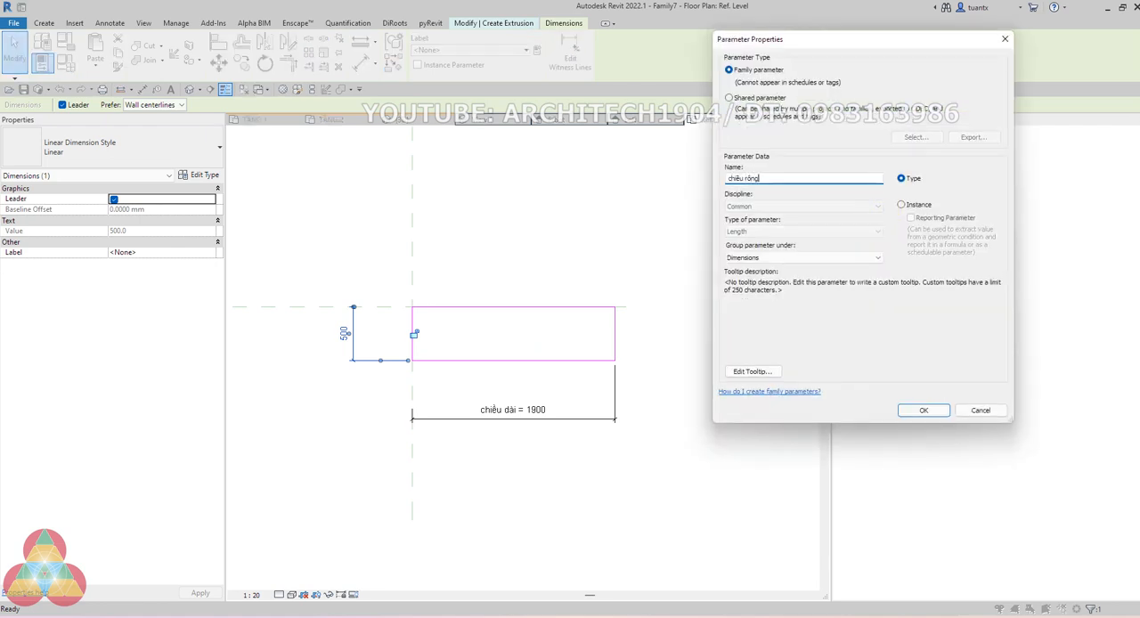
left_click(915, 205)
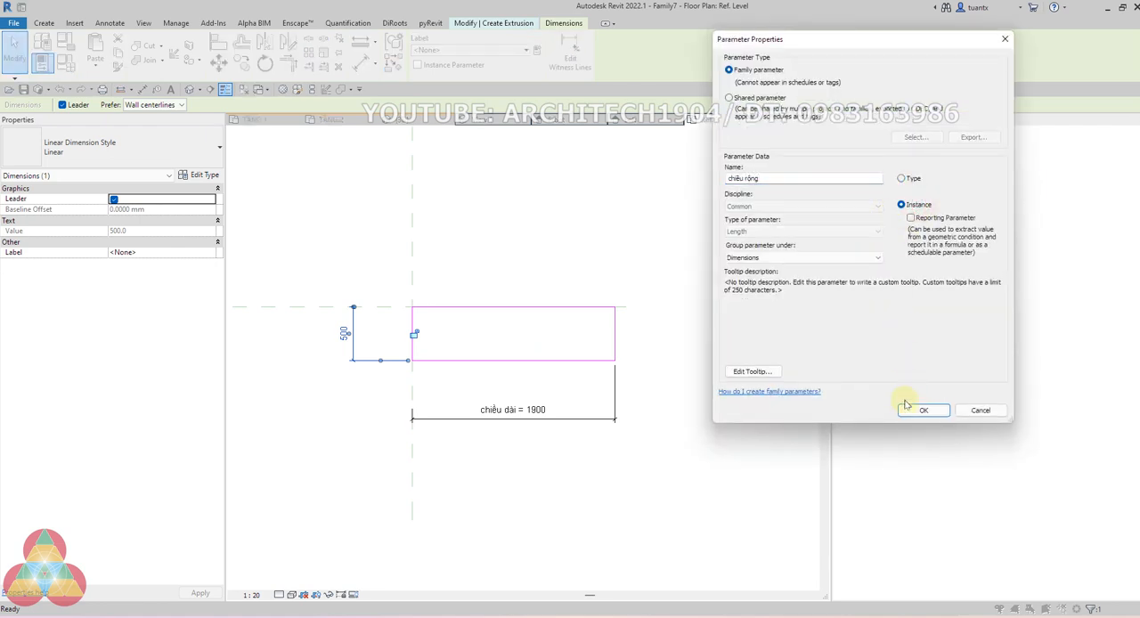
left_click(918, 409)
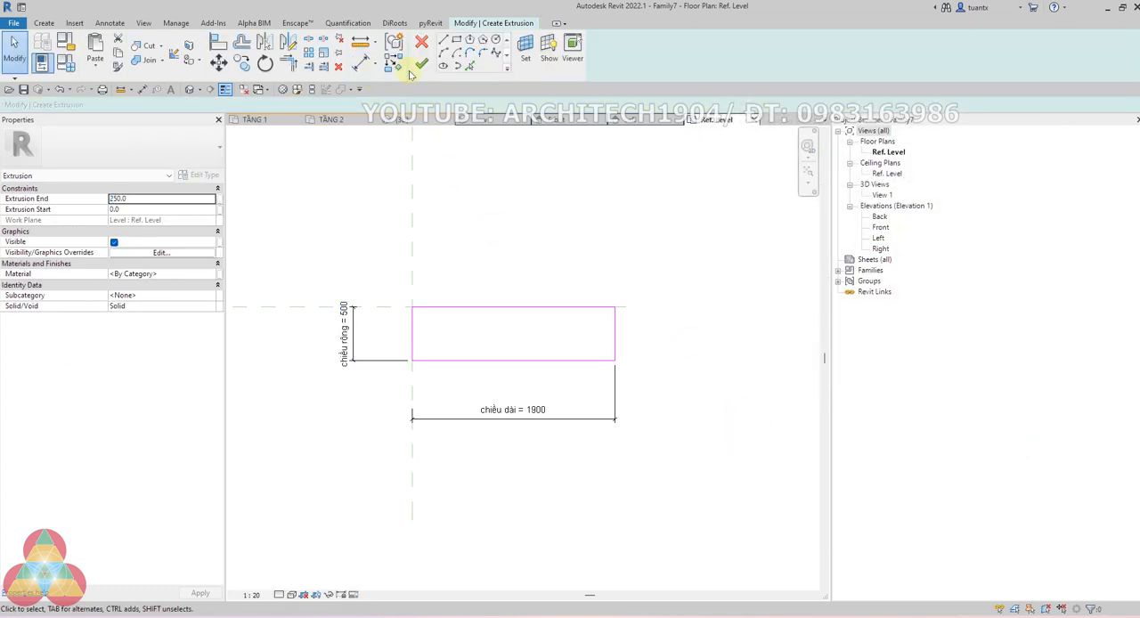
Finish the extrusion sketch and show the resulting block in the default 3D view
left_click(422, 63)
left_click(534, 211)
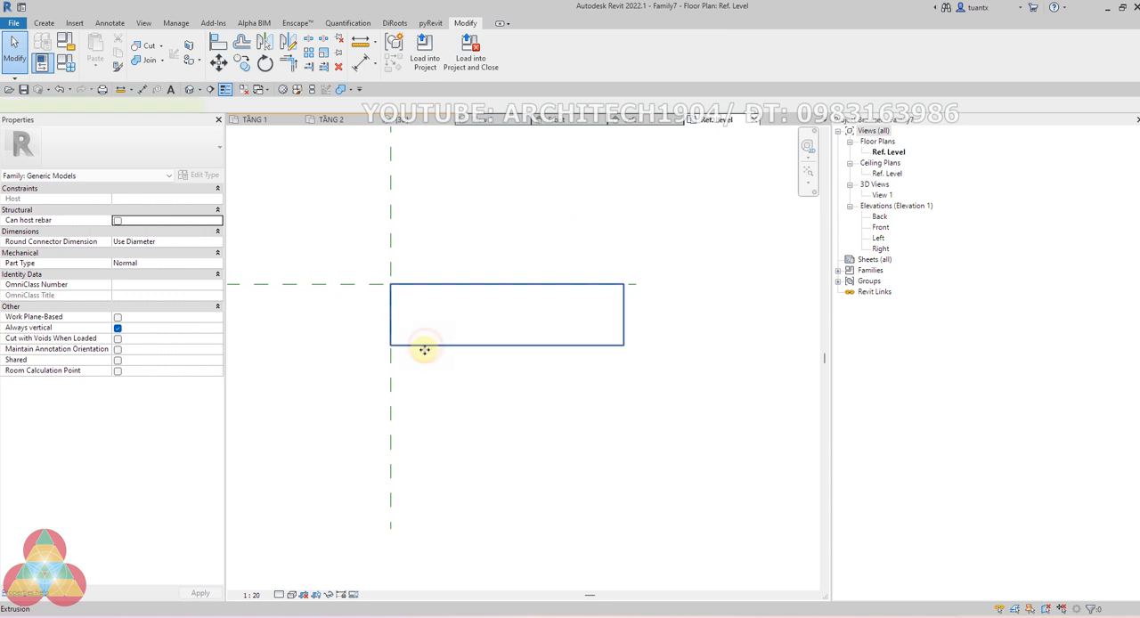
left_click(424, 350)
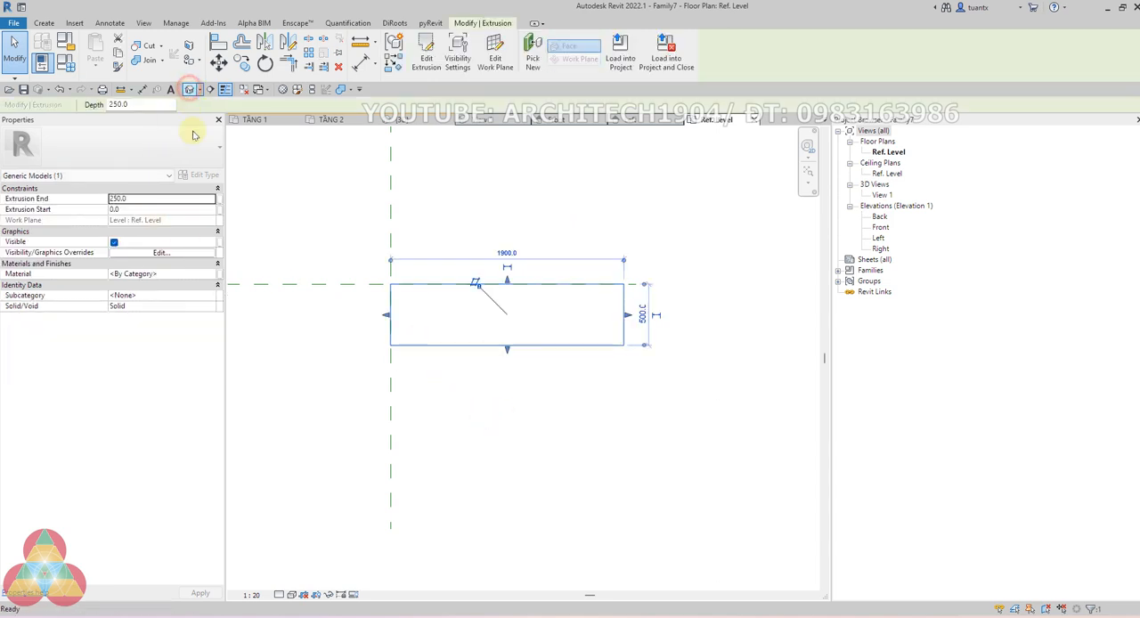
left_click(189, 89)
left_click(365, 315)
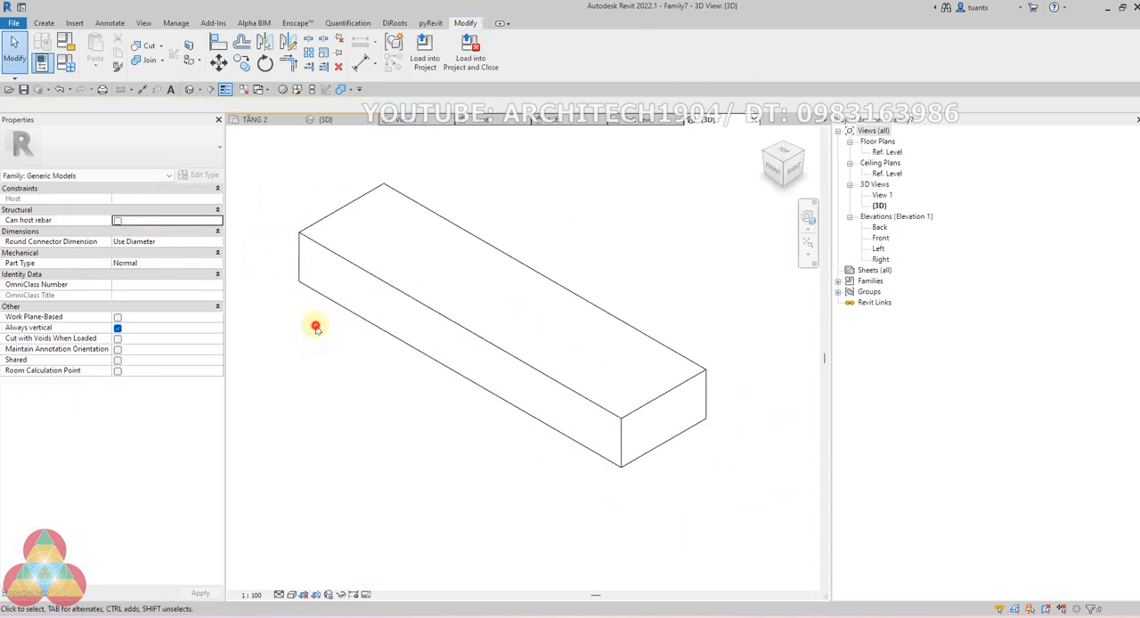
Associate the block's Extrusion End with a new instance family parameter named chiều cao
left_click(301, 283)
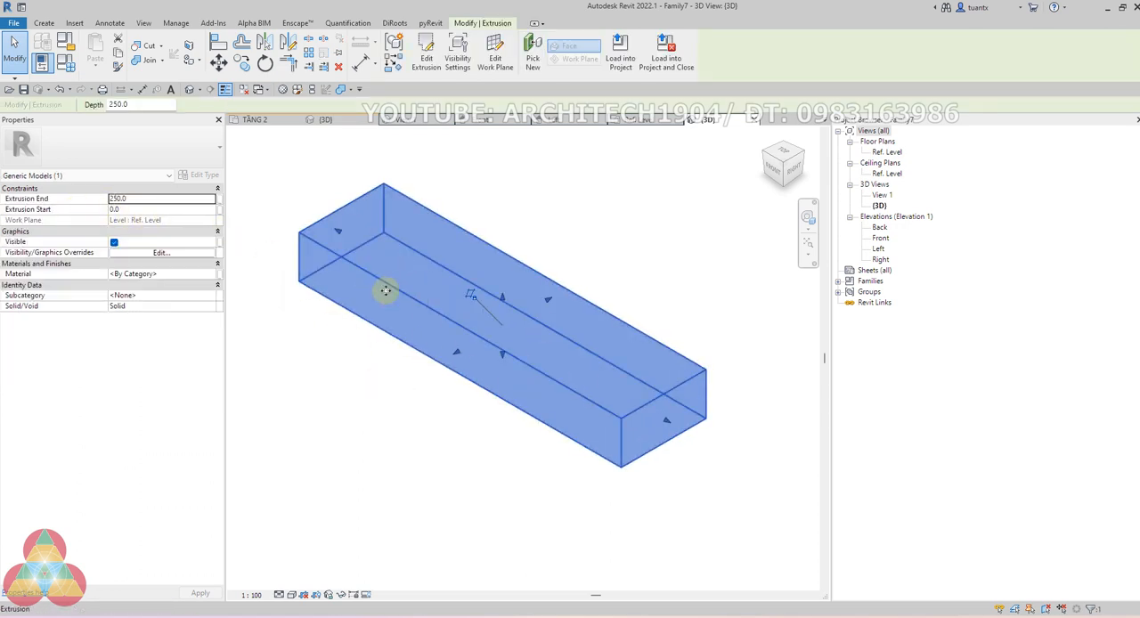
left_click(219, 199)
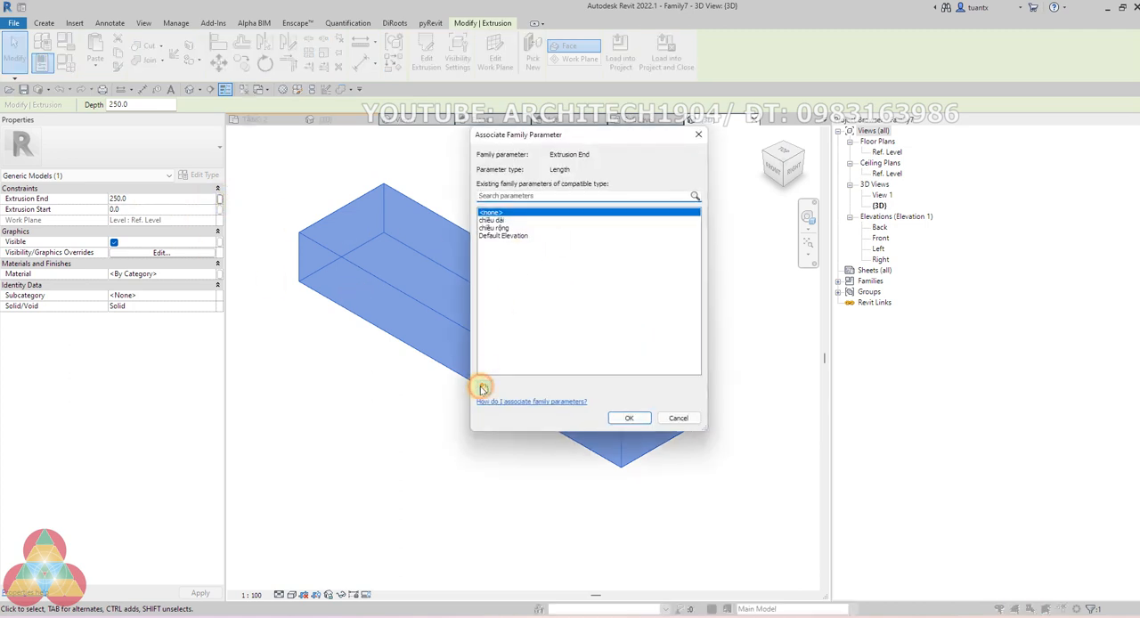
left_click(482, 388)
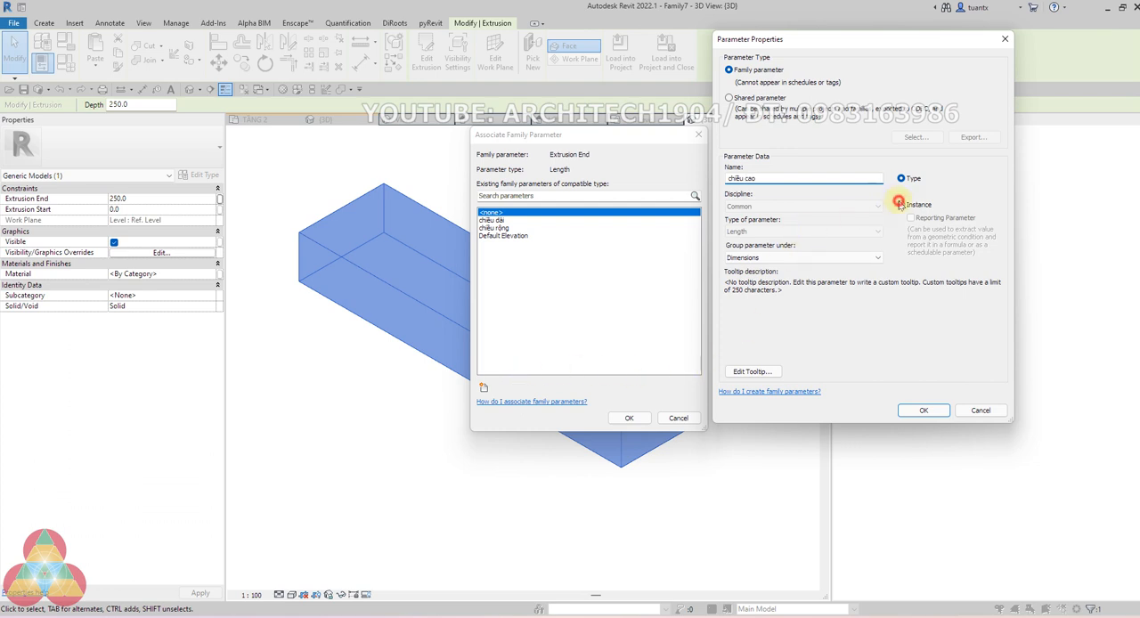
left_click(900, 204)
left_click(922, 410)
left_click(633, 418)
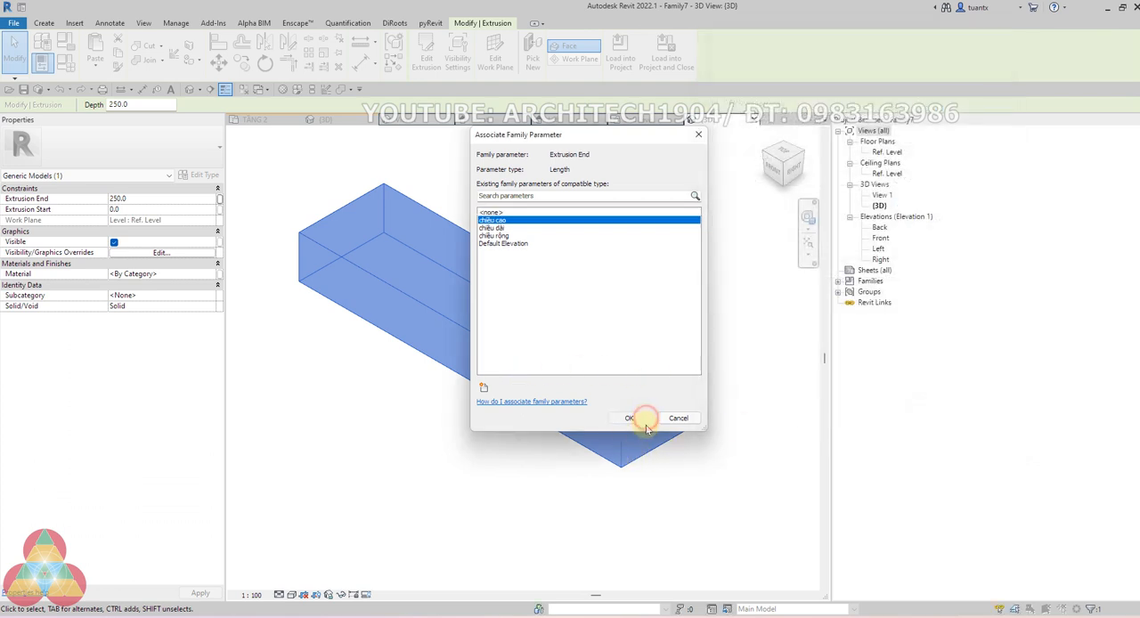
left_click(327, 369)
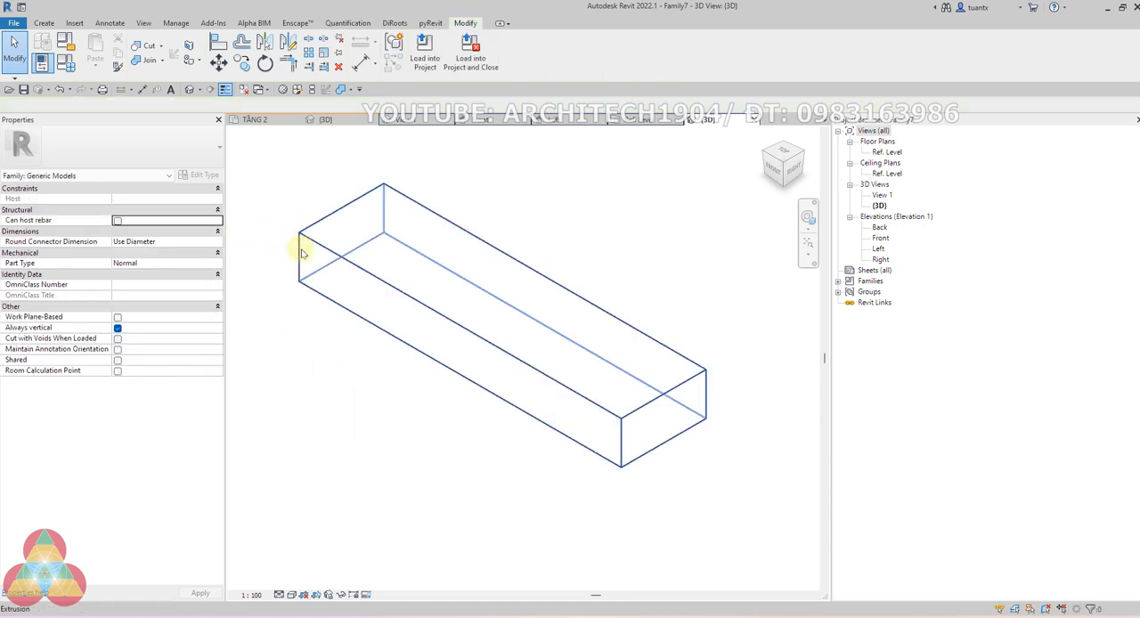
Set the chiều cao parameter to 2000 in Family Types and view the whole block
left_click(64, 62)
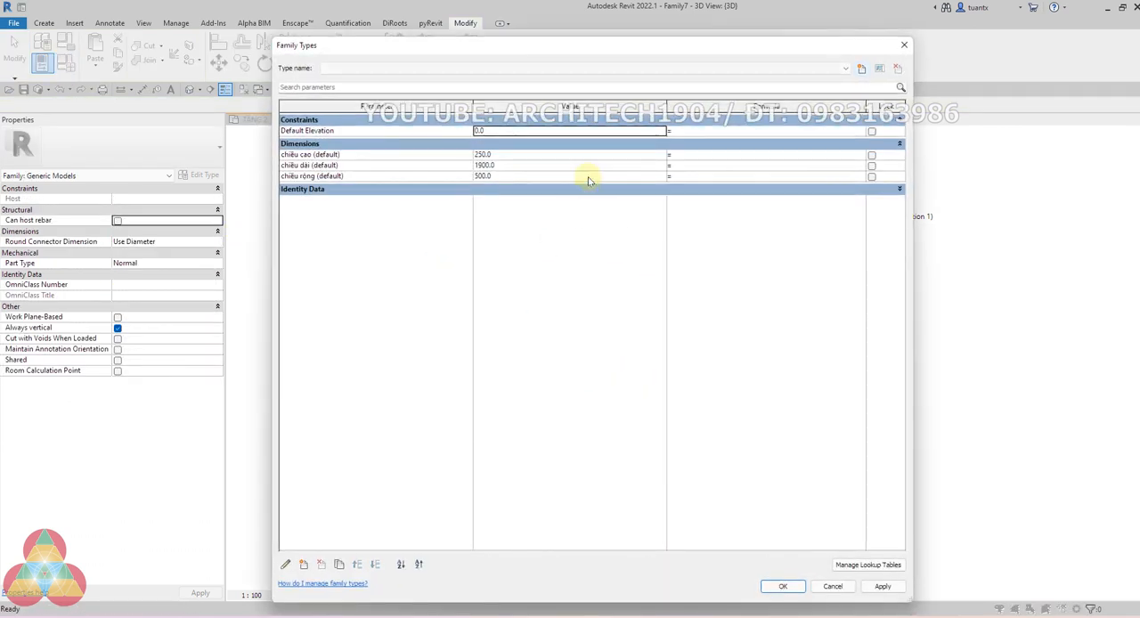
left_click(534, 153)
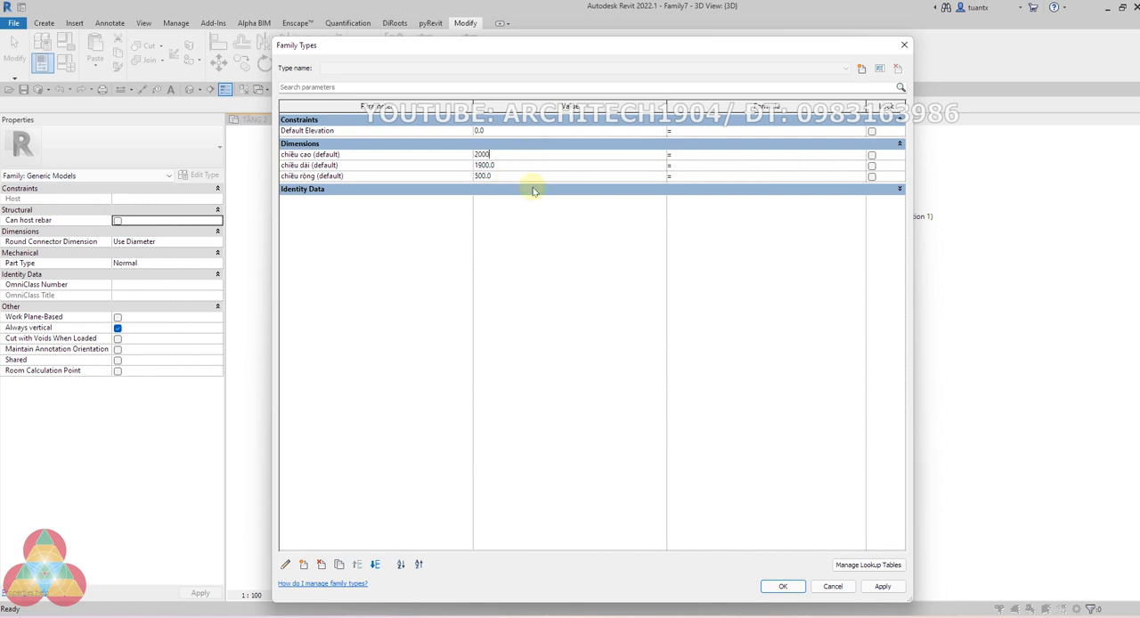
left_click(781, 586)
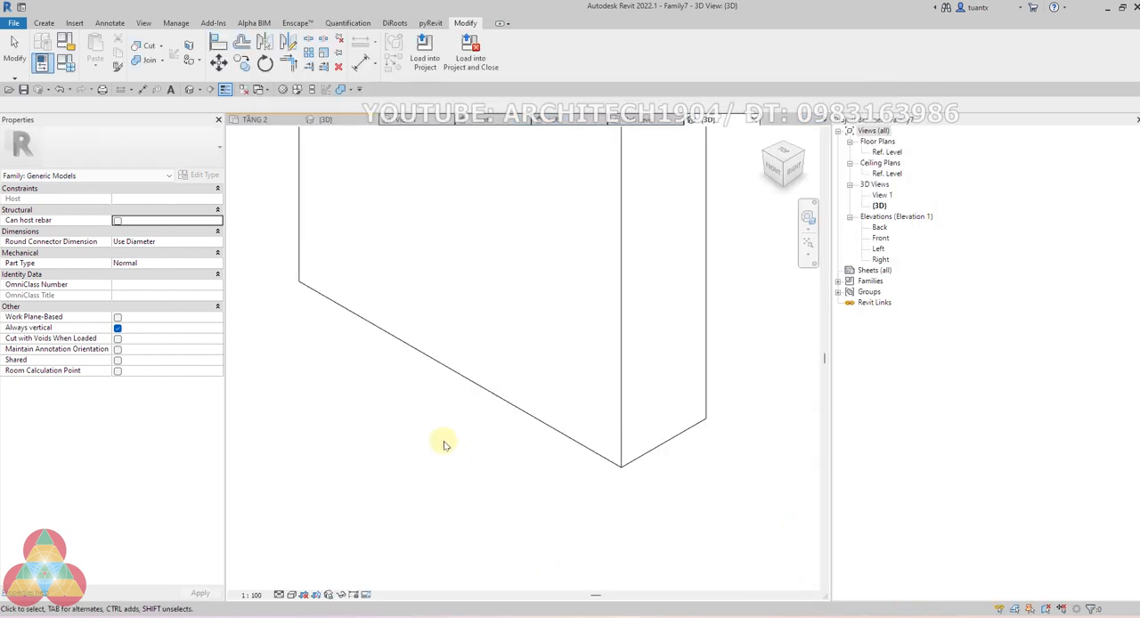
scroll(452, 443, "down", 3)
scroll(472, 419, "down", 1)
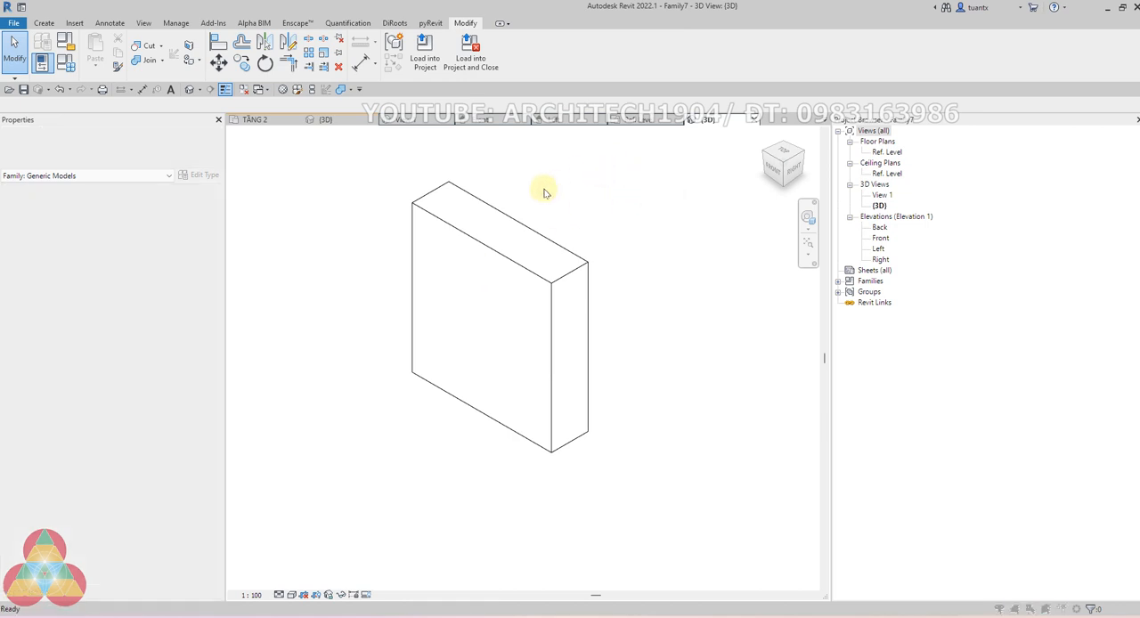
Save the family as box tham biến in the furnitures folder and load it into the house project, closing the family
key("ctrl+s")
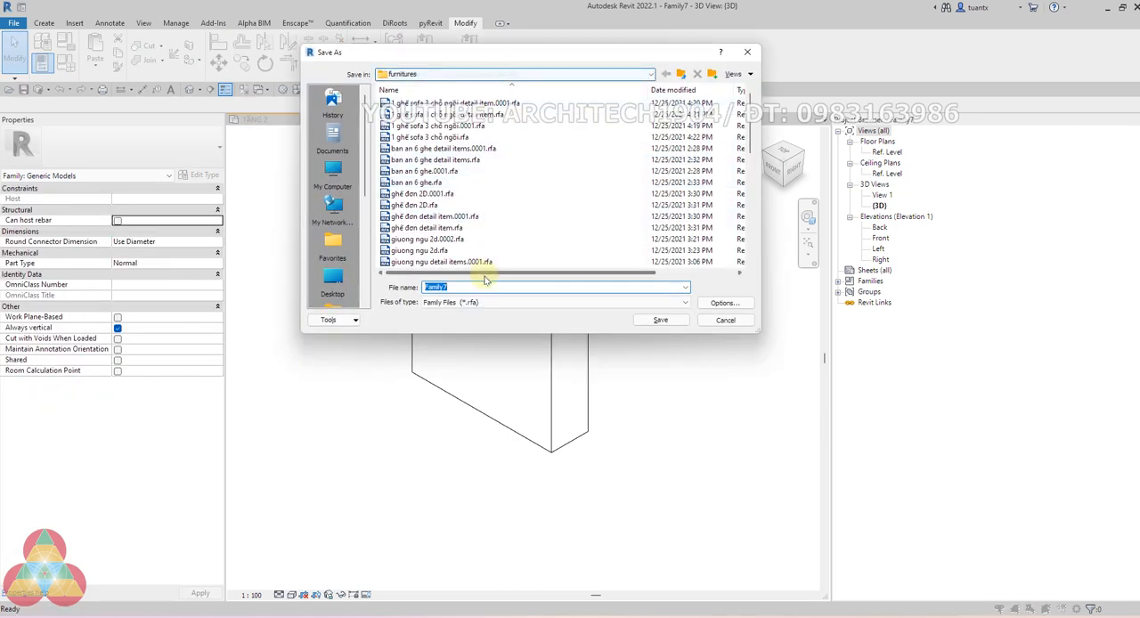
type("box")
left_click(724, 303)
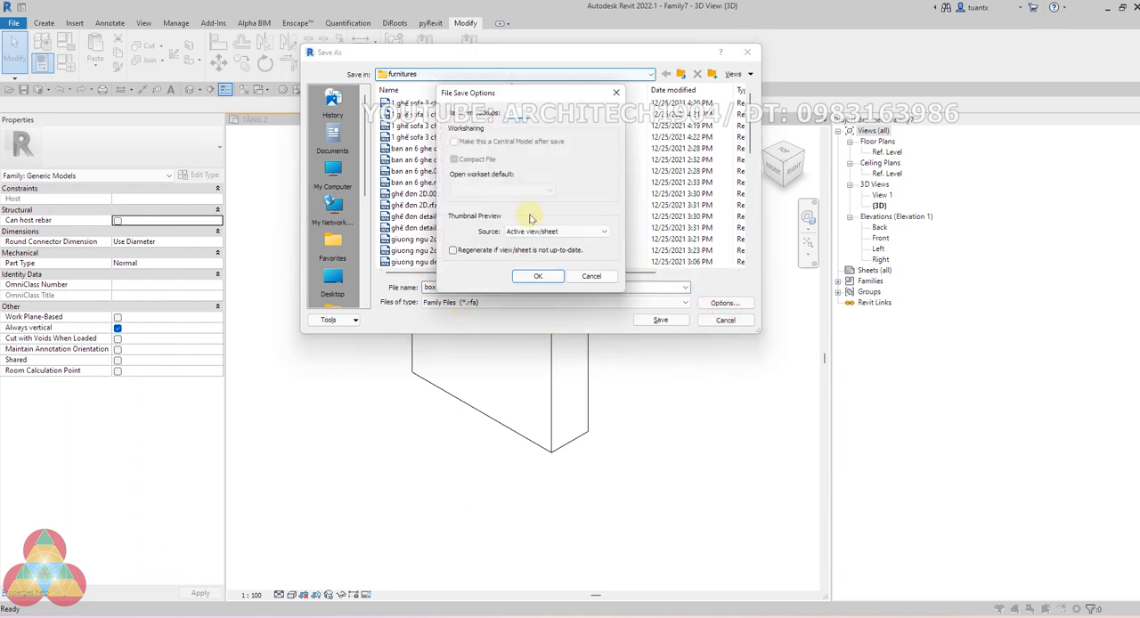
left_click(536, 278)
left_click(661, 320)
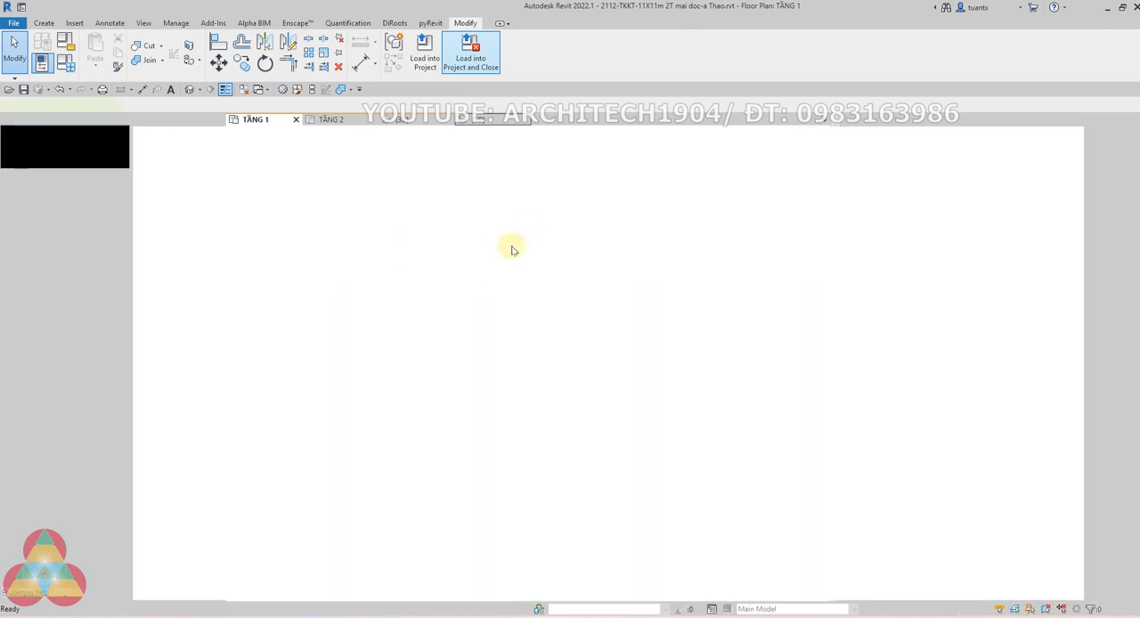
Place one box tham biến instance at the inner corner of the bedroom walls, over the wardrobe, and finish placement
scroll(477, 259, "down", 5)
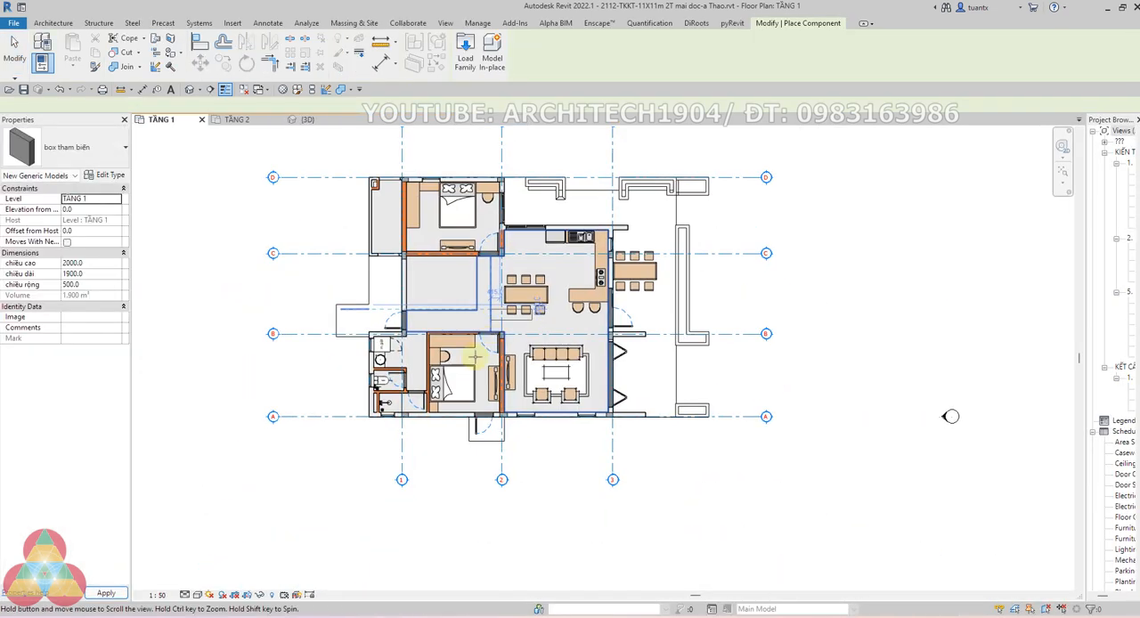
scroll(443, 354, "up", 3)
scroll(443, 355, "up", 3)
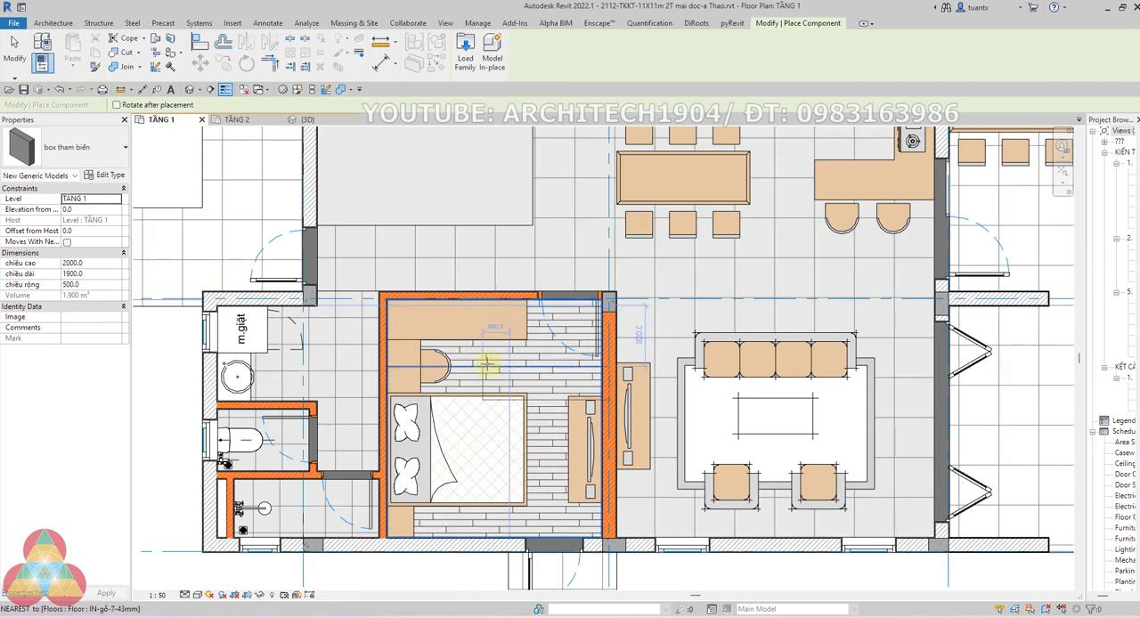
scroll(459, 357, "up", 2)
scroll(469, 362, "up", 2)
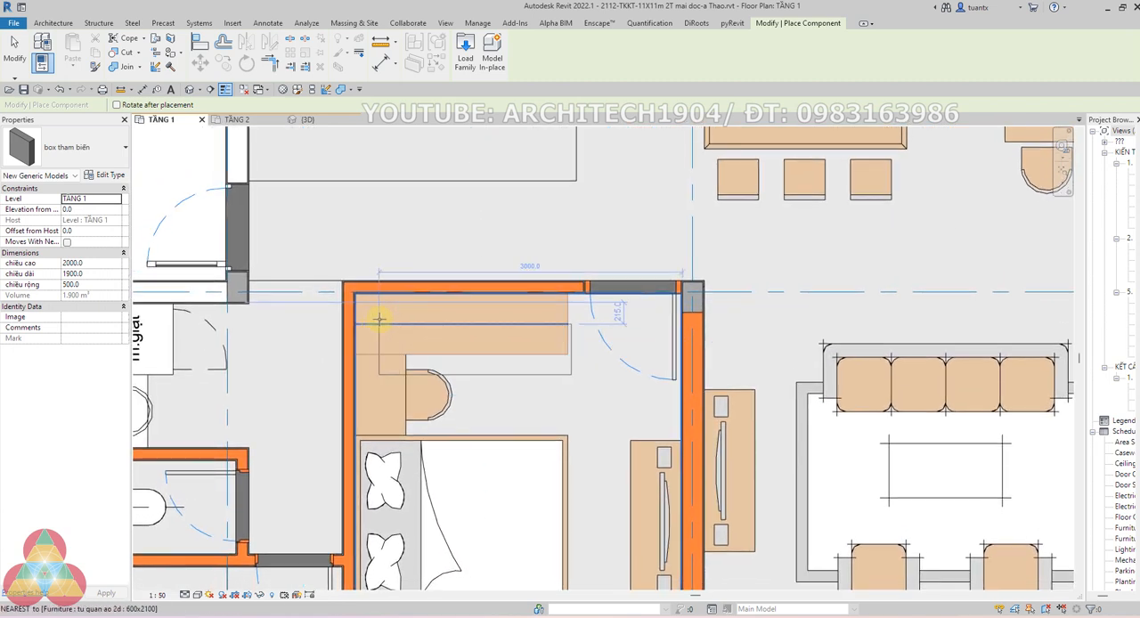
scroll(367, 301, "up", 3)
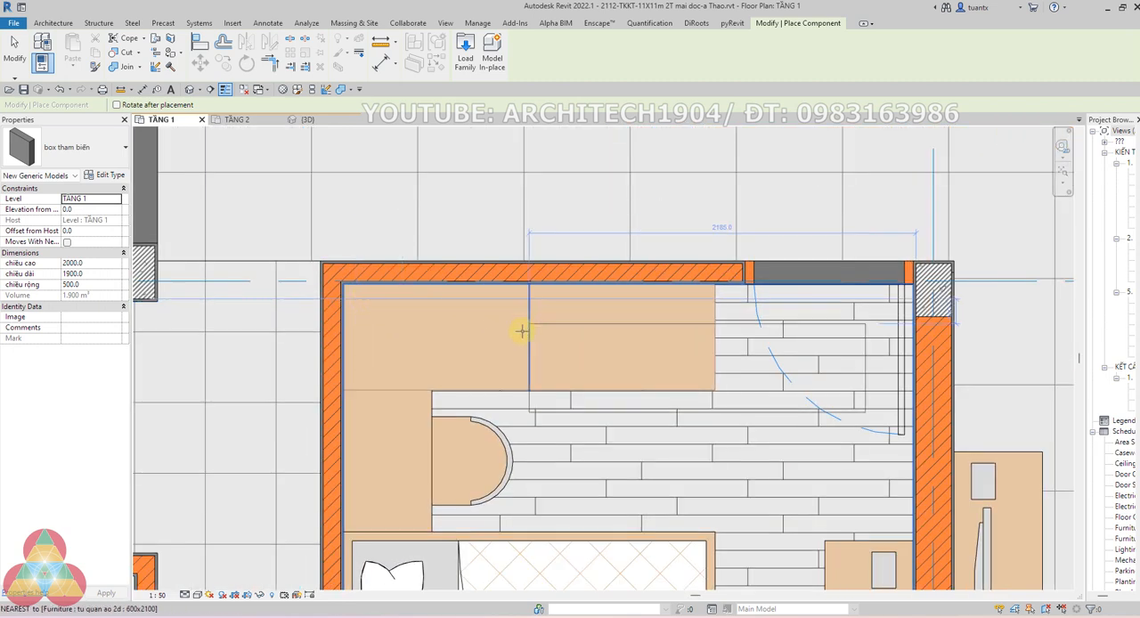
scroll(481, 325, "down", 2)
scroll(595, 370, "down", 2)
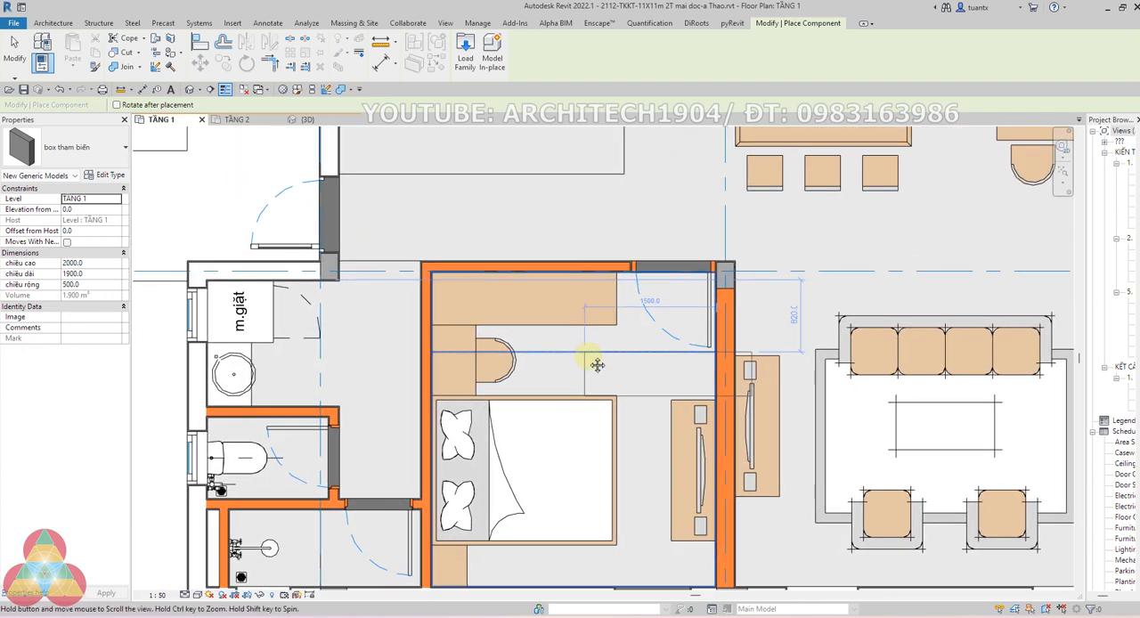
scroll(488, 283, "up", 2)
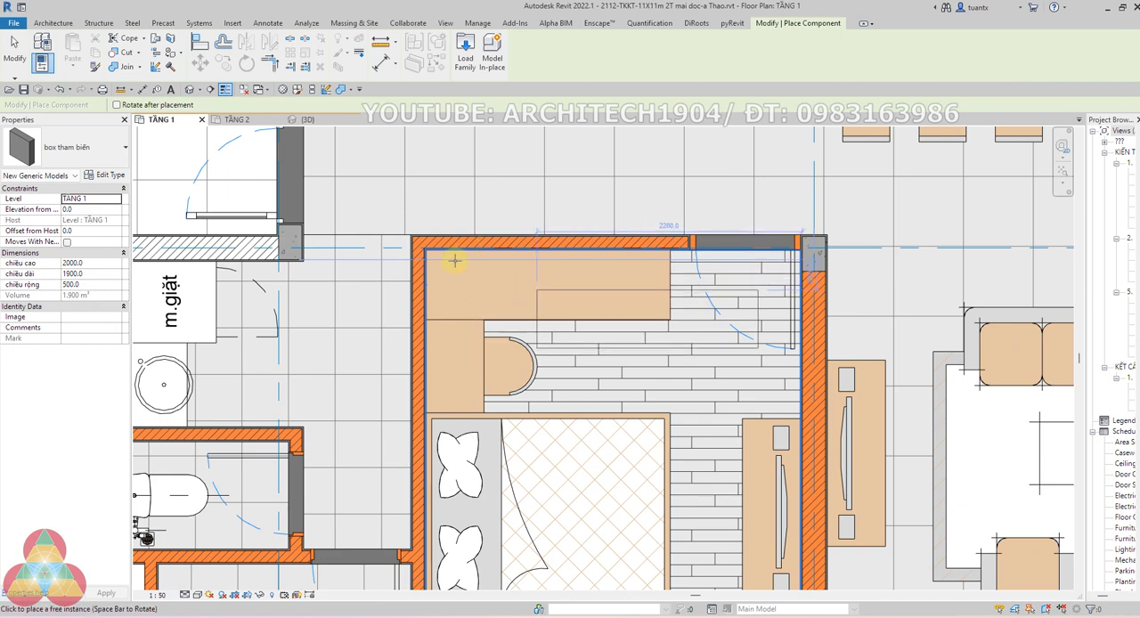
scroll(441, 251, "up", 3)
scroll(437, 247, "up", 4)
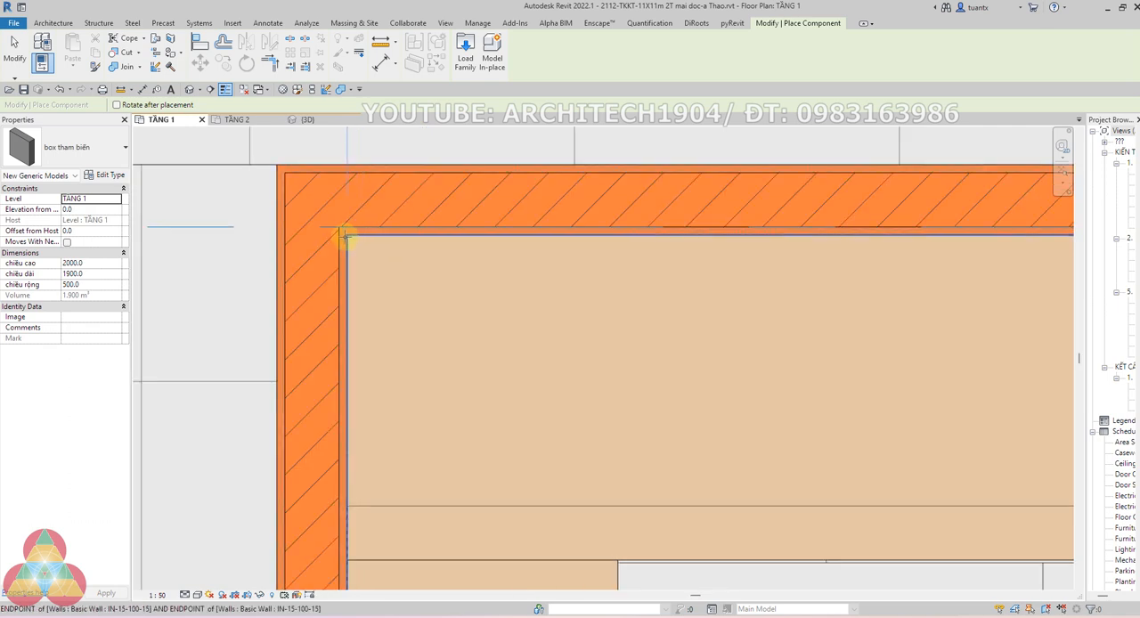
left_click(348, 236)
scroll(496, 292, "down", 5)
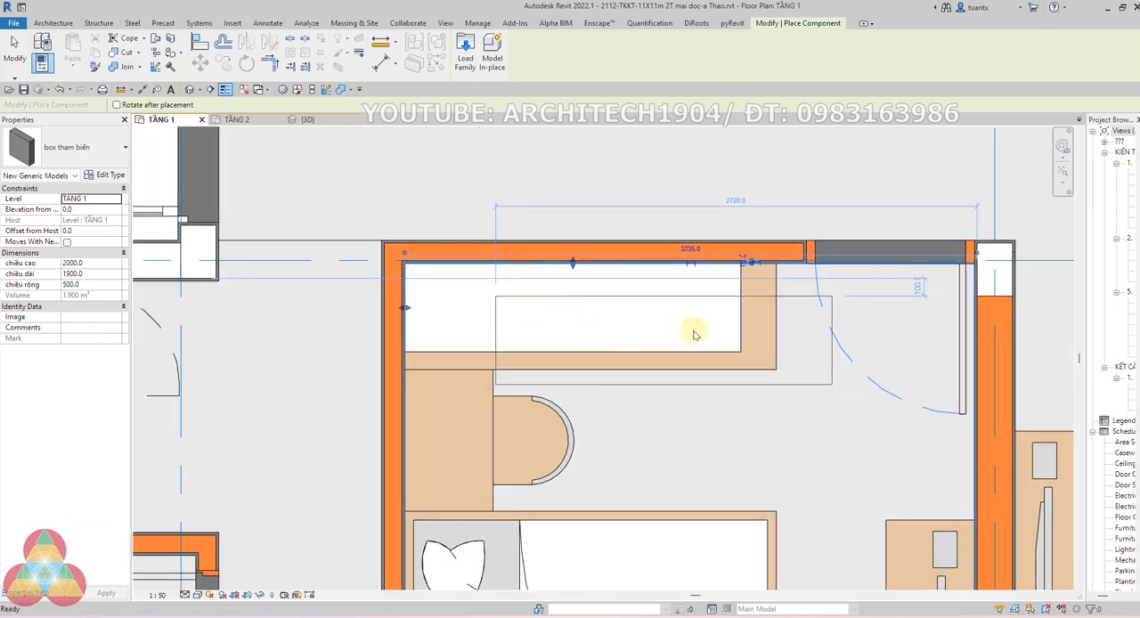
key("Escape")
key("Escape")
Rotate the placed box 180 degrees about its insertion corner
left_click(736, 303)
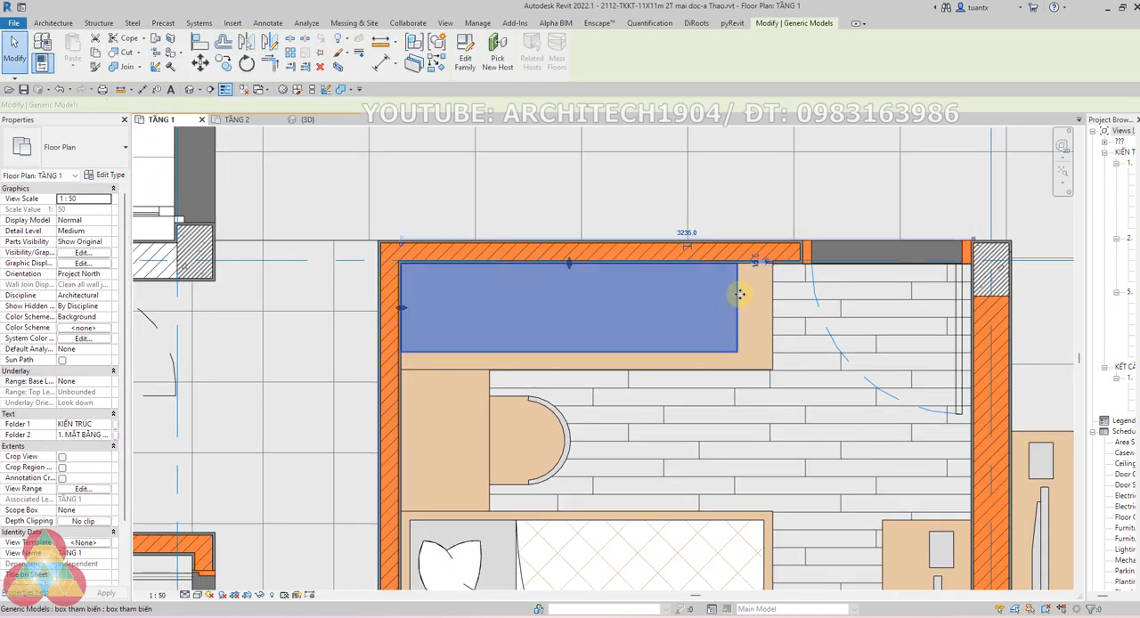
left_click(730, 313)
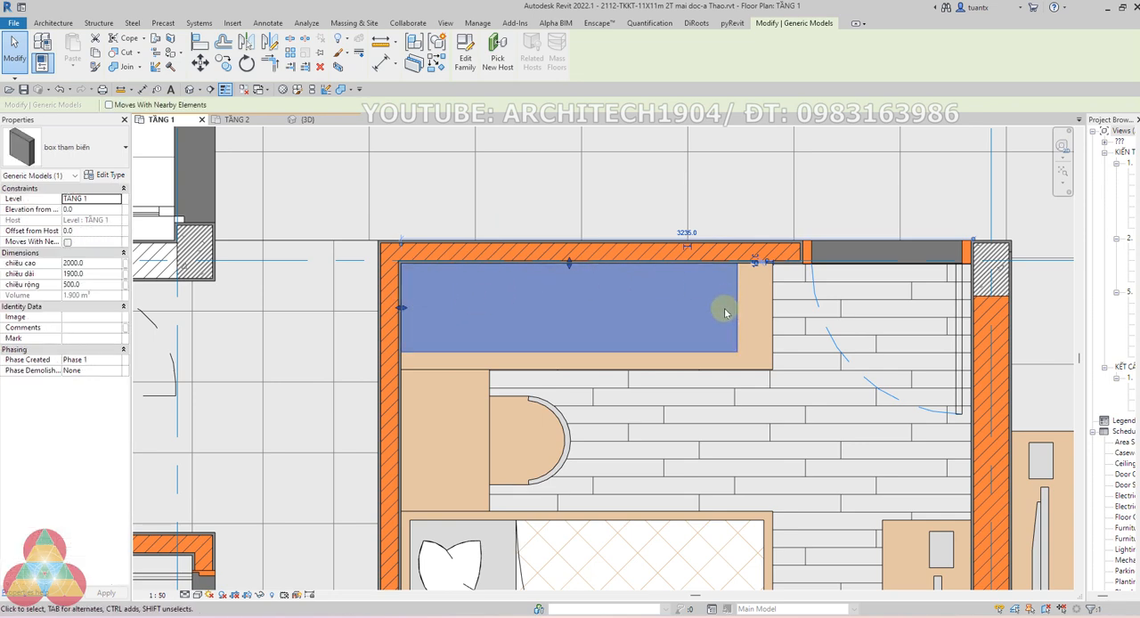
key("space")
key("space")
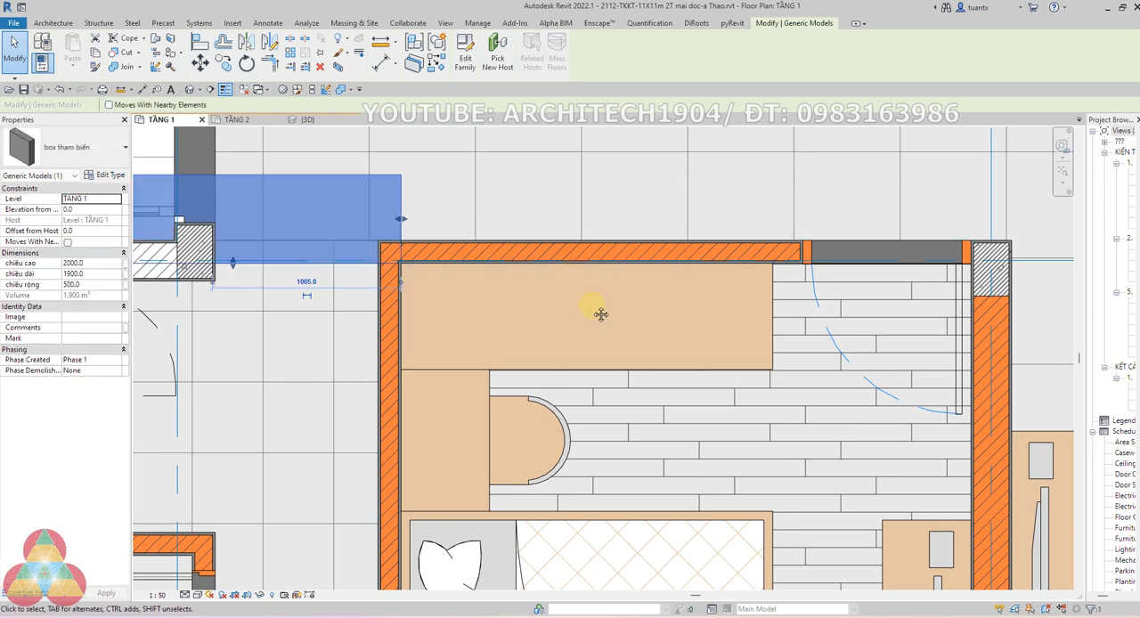
middle_click_drag(601, 315, 674, 331)
scroll(673, 330, "down", 2)
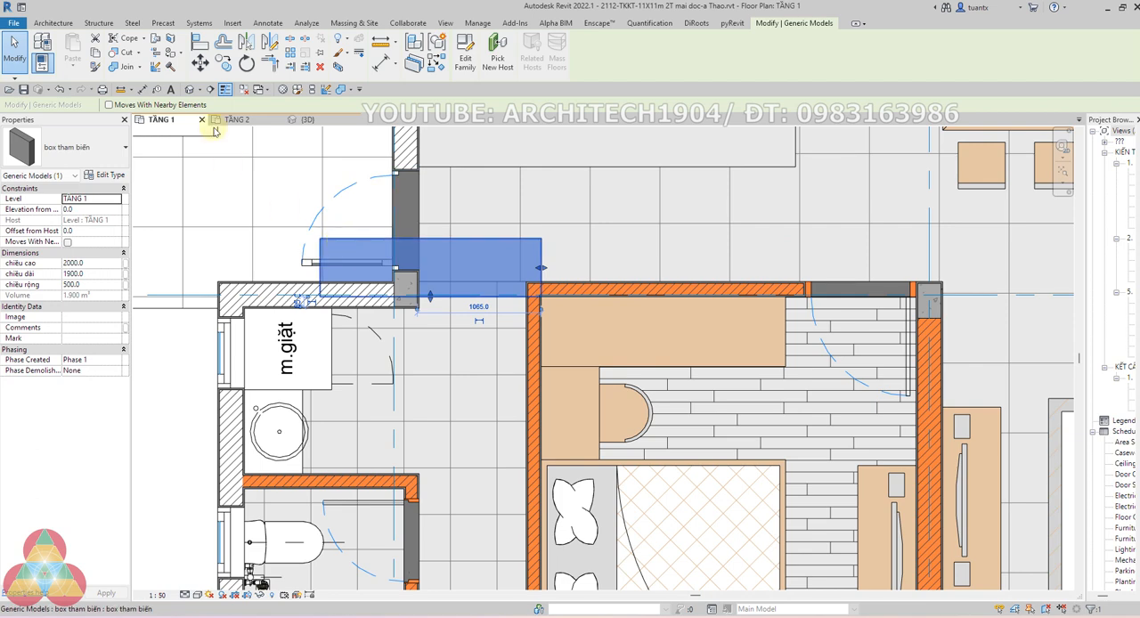
Move the rotated box by its outer corner to the inner corner of the bedroom walls, over the wardrobe
left_click(199, 62)
left_click(320, 238)
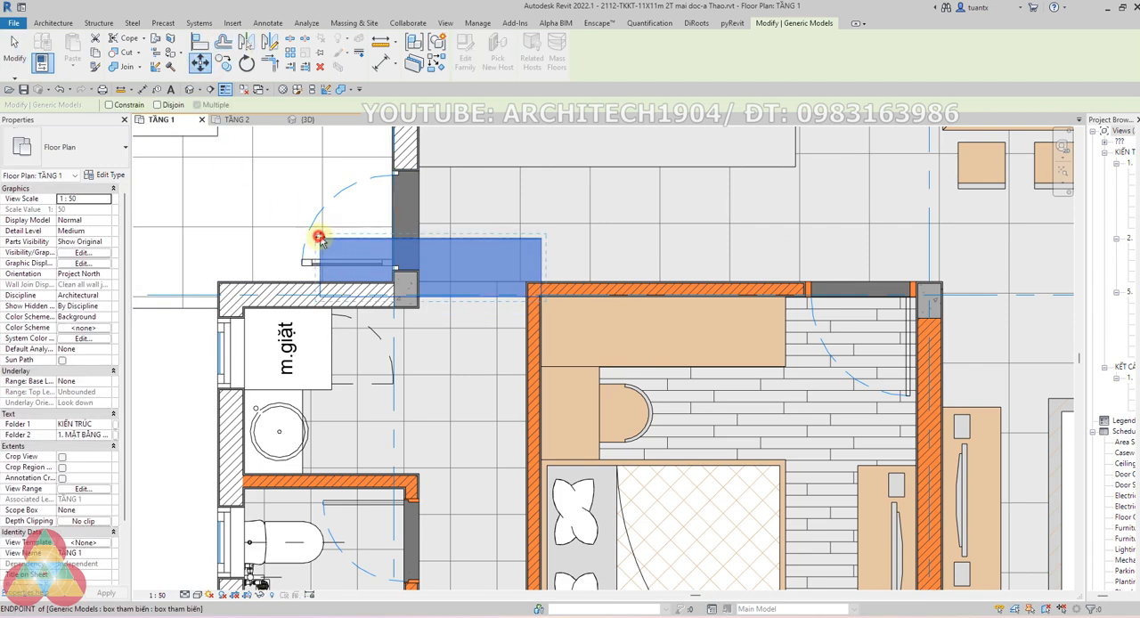
scroll(553, 294, "up", 3)
scroll(527, 279, "up", 2)
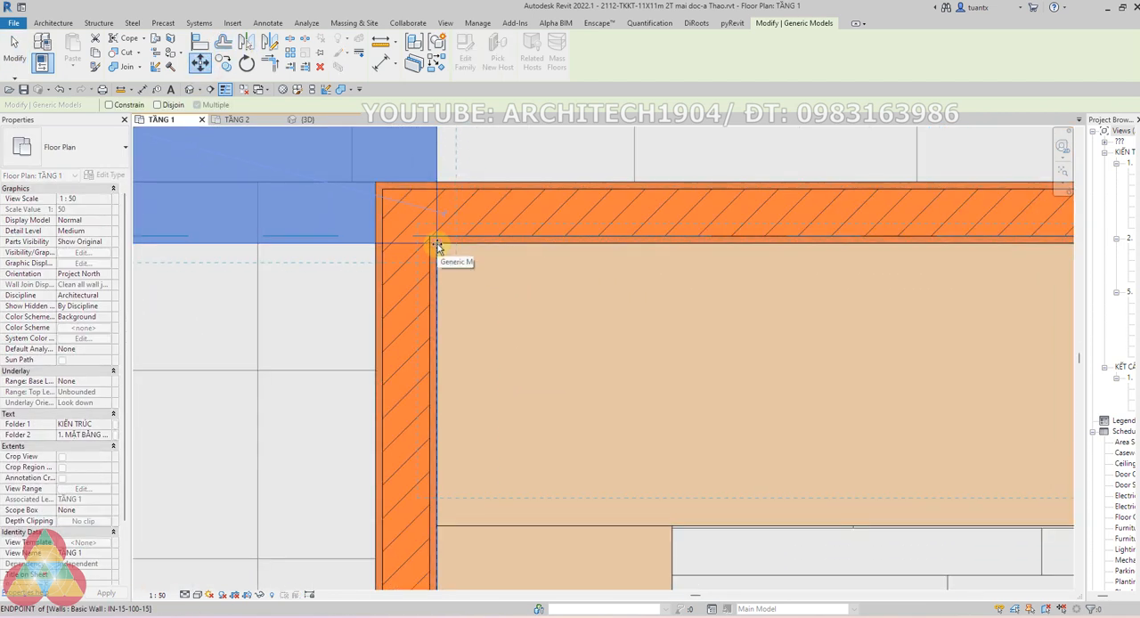
left_click(438, 244)
scroll(555, 326, "down", 3)
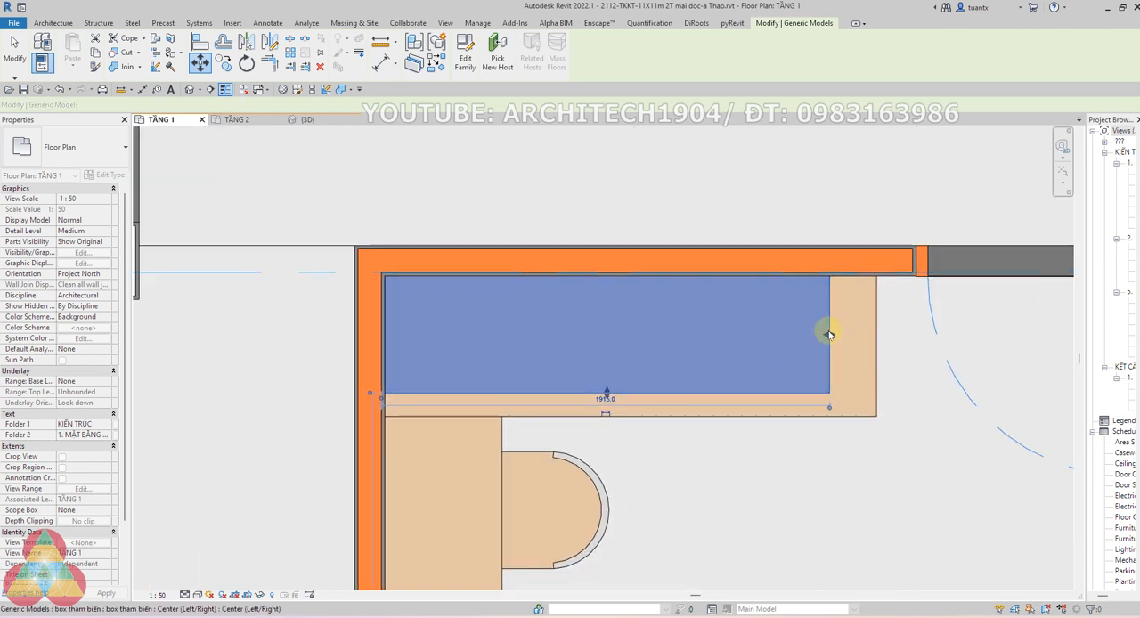
Try to stretch the box's short end to the end of the wardrobe, and undo each attempt
left_click(879, 330)
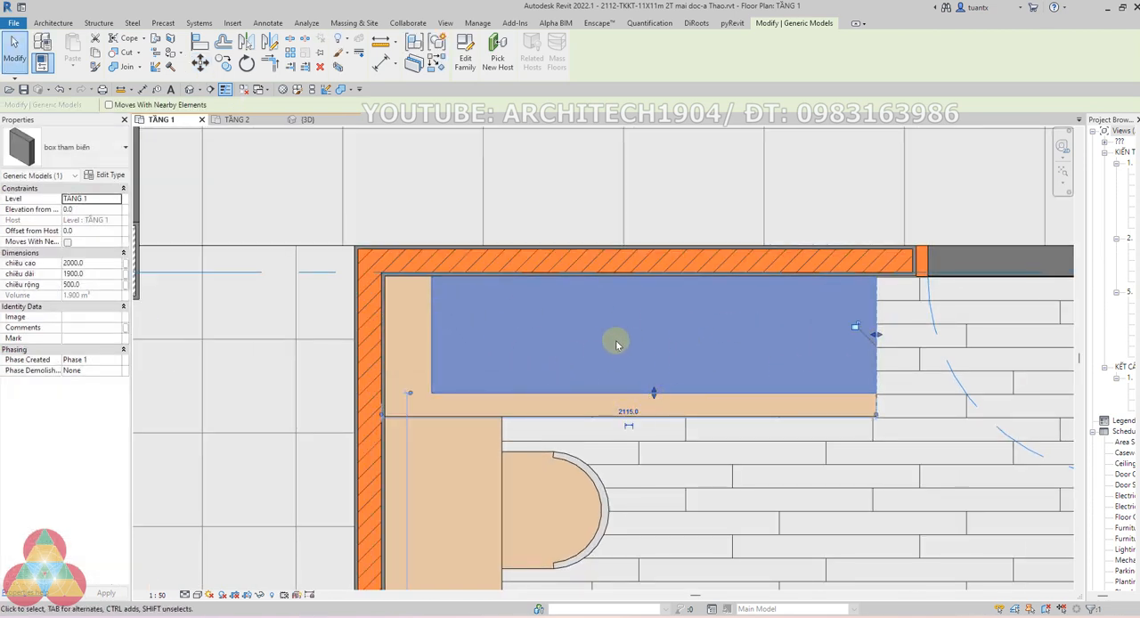
key("ctrl+z")
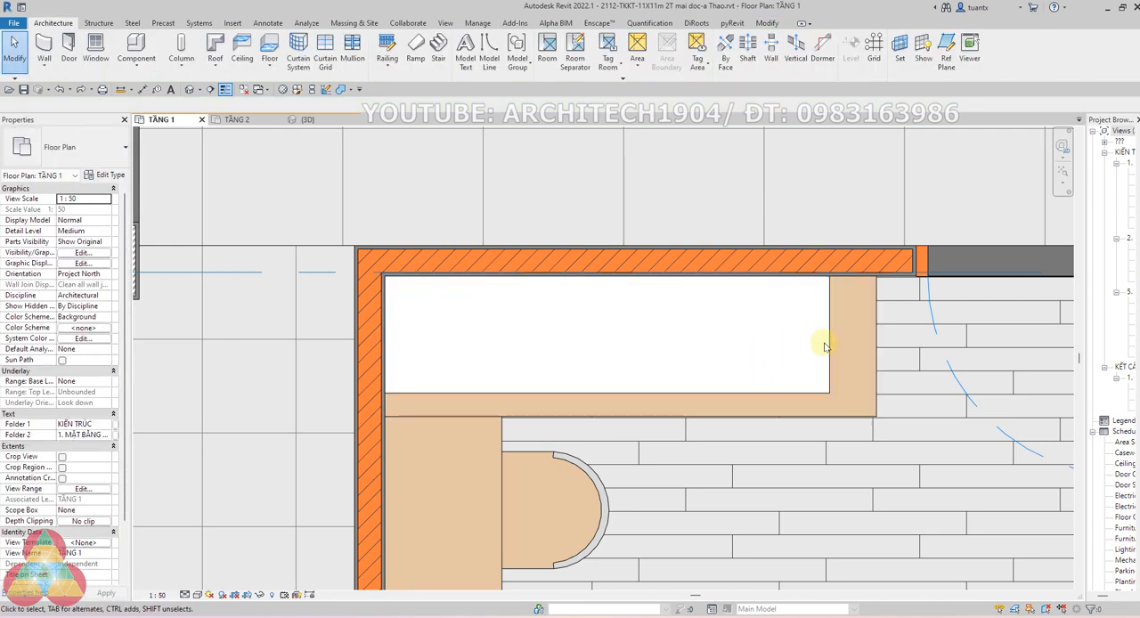
left_click(828, 344)
left_click_drag(830, 334, 875, 333)
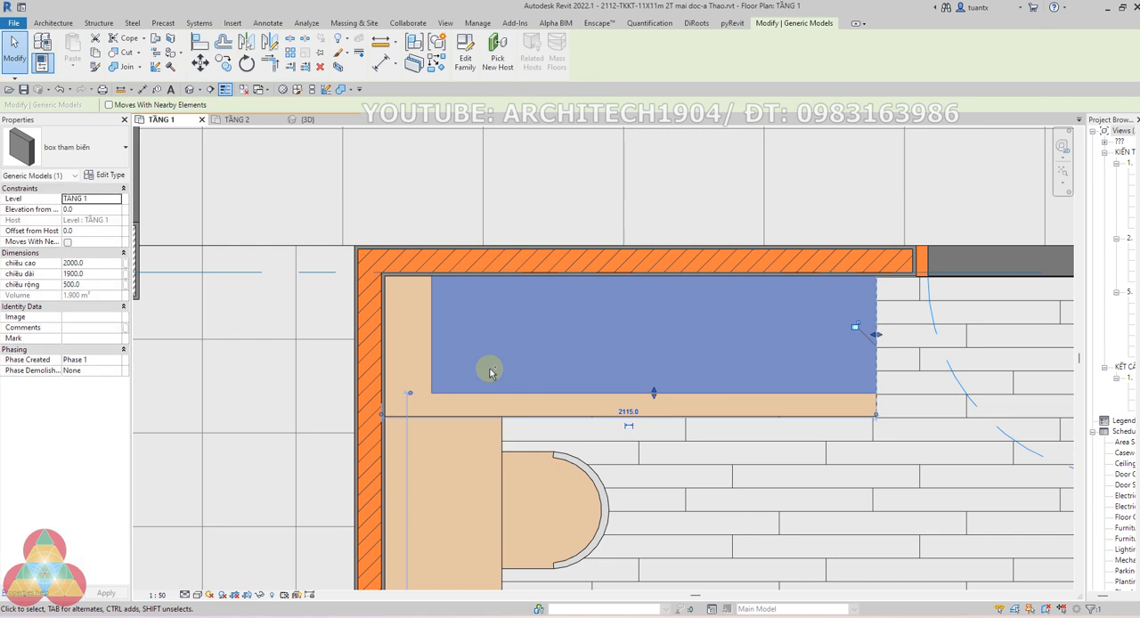
key("ctrl+z")
Set the box's chiều dài to 2100 and its chiều rộng to 600
left_click(454, 396)
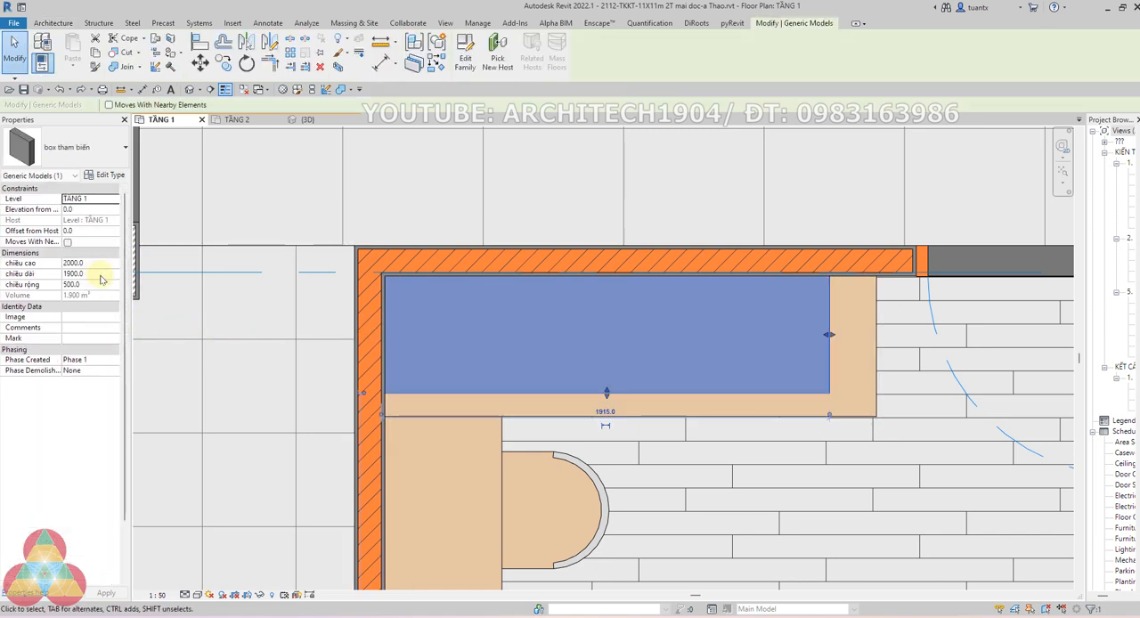
left_click(100, 276)
type("210")
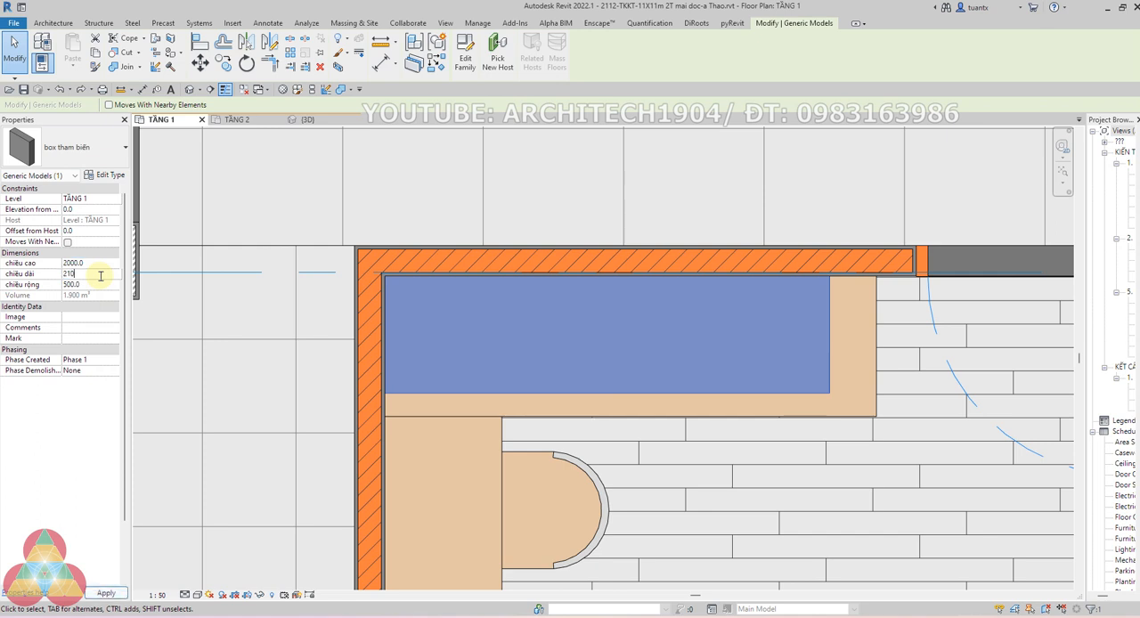
type("0")
key("Return")
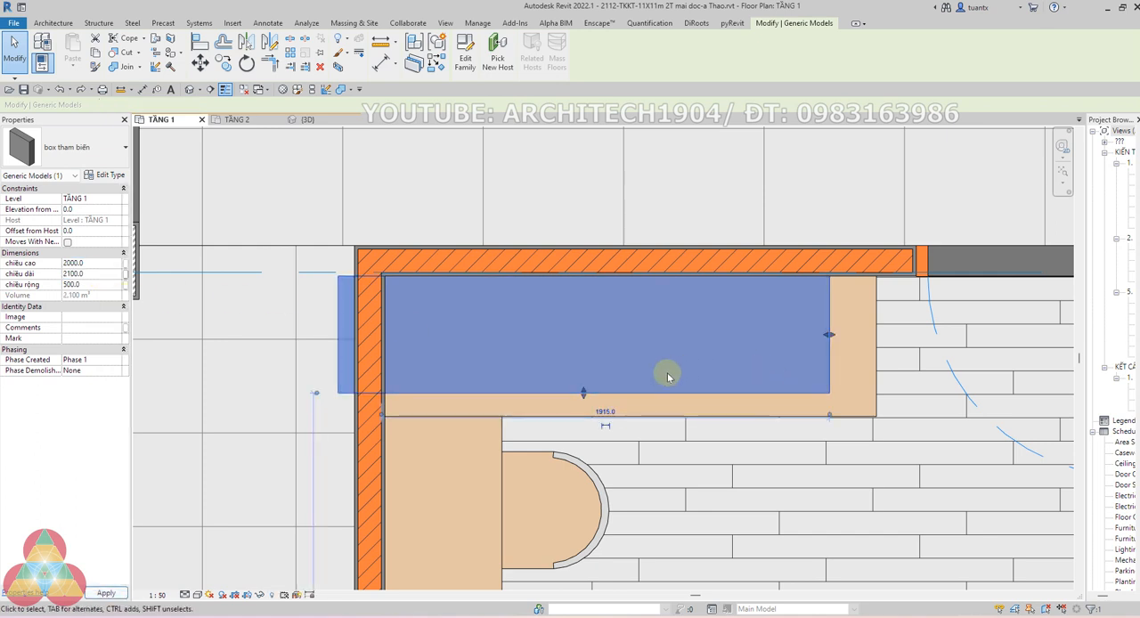
left_click(91, 285)
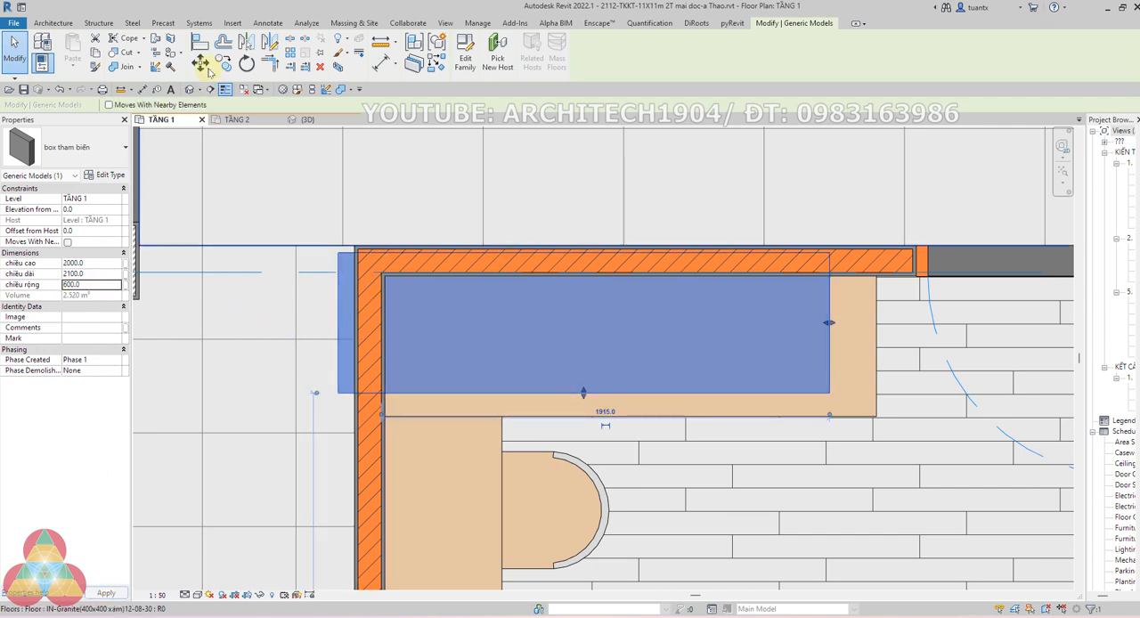
Move the resized box by its outer corner to the inner wall corner so it covers the wardrobe
scroll(365, 271, "up", 2)
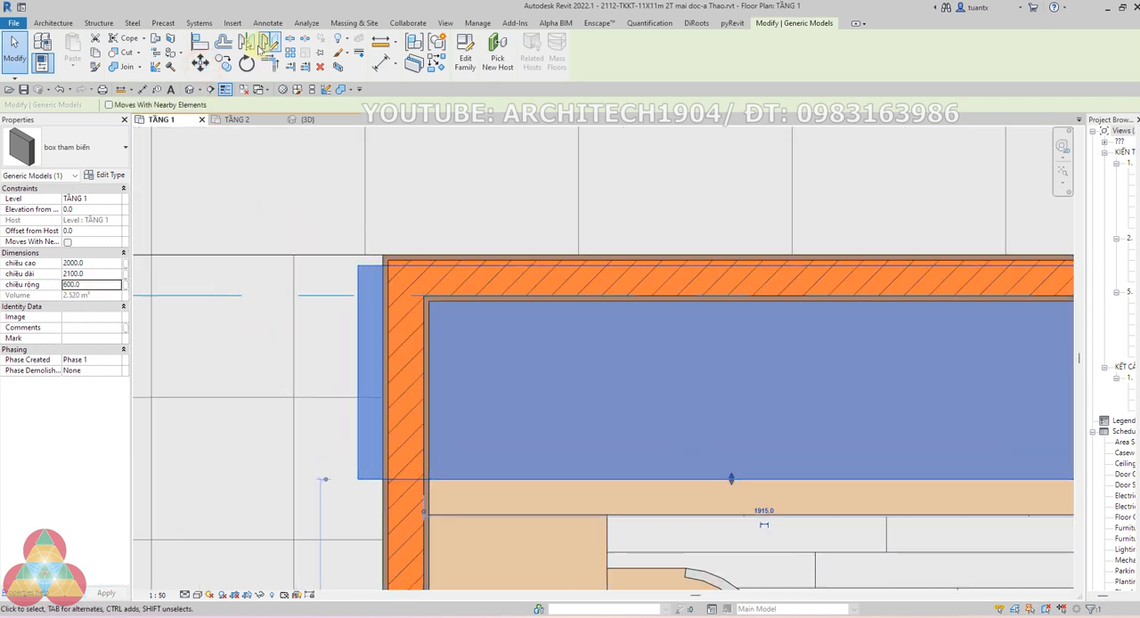
left_click(199, 63)
left_click(358, 264)
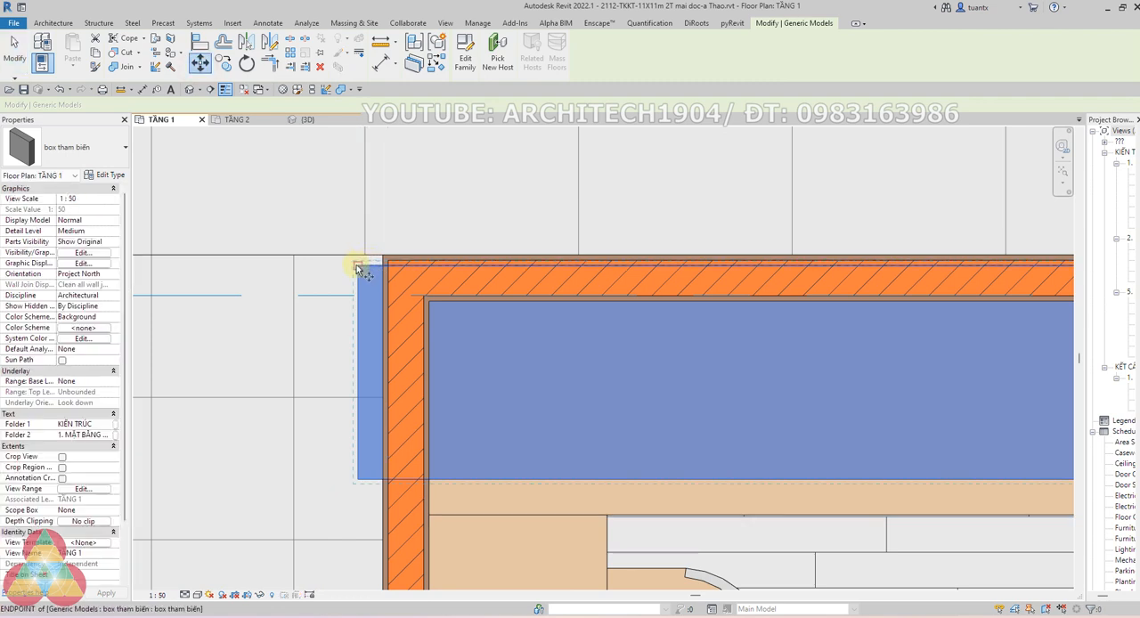
left_click(429, 303)
middle_click_drag(642, 334, 603, 293)
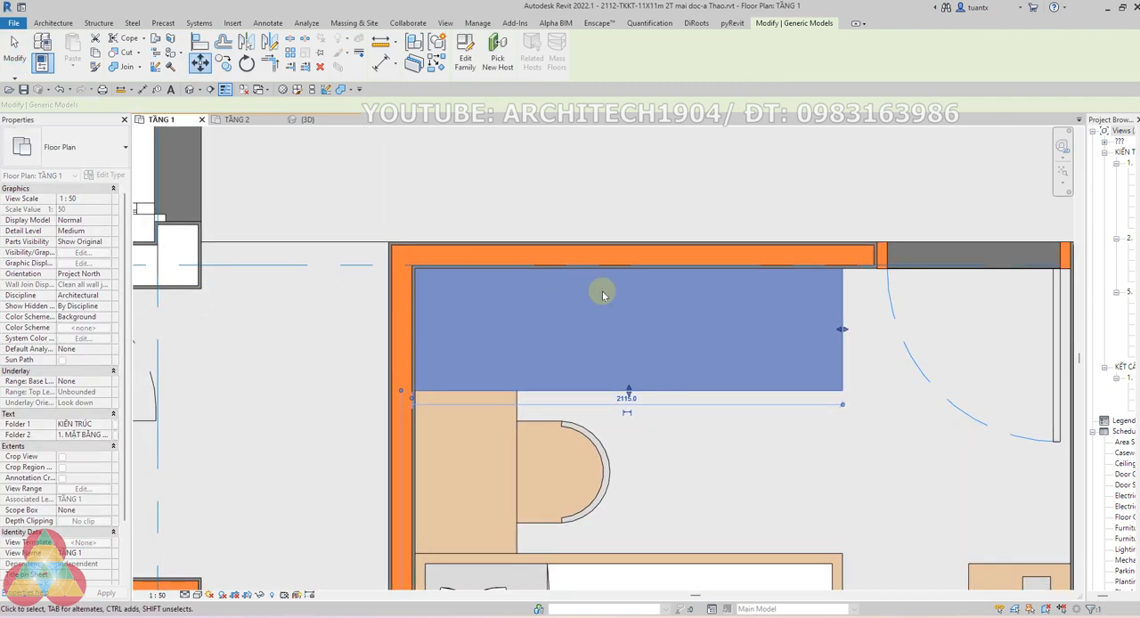
scroll(628, 351, "down", 1)
scroll(584, 395, "up", 4)
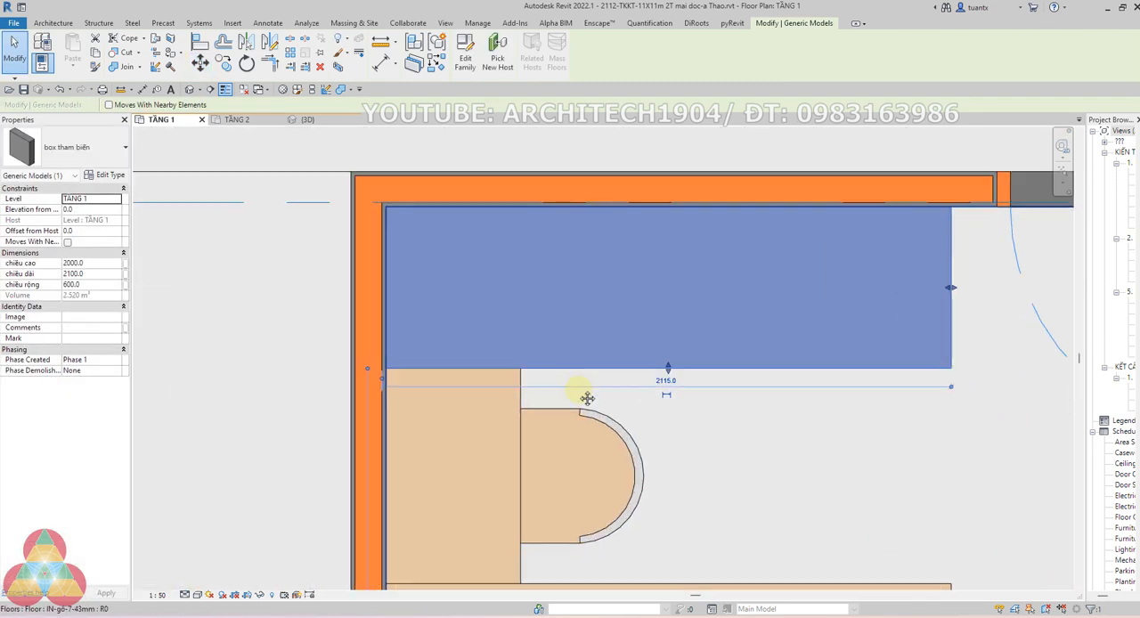
middle_click_drag(585, 397, 588, 349)
scroll(590, 348, "up", 1)
scroll(457, 351, "down", 3)
middle_click_drag(457, 351, 471, 344)
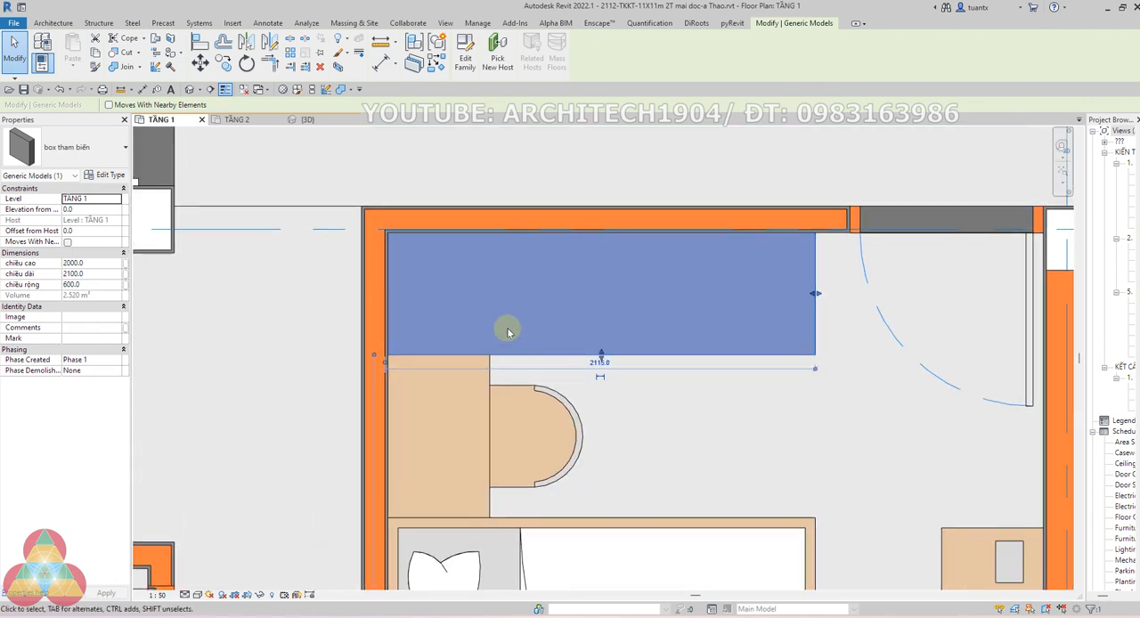
Copy the box along the wall to sit directly against its lower long side, over the desk
left_click(223, 66)
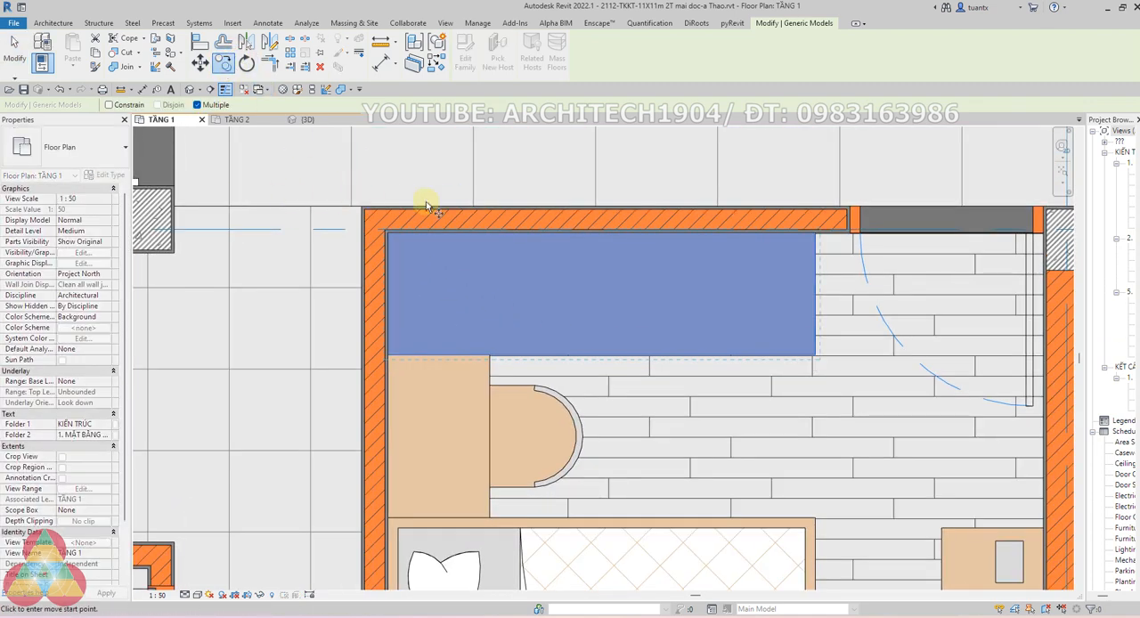
left_click(389, 235)
scroll(385, 375, "up", 1)
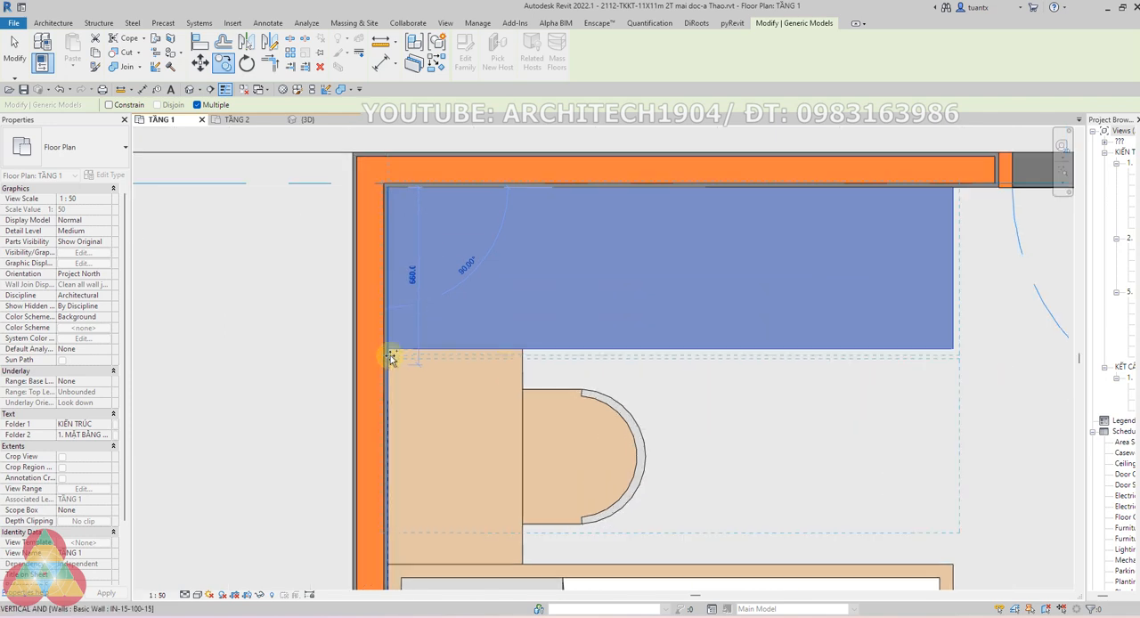
left_click(390, 352)
scroll(458, 372, "down", 1)
middle_click_drag(486, 390, 489, 371)
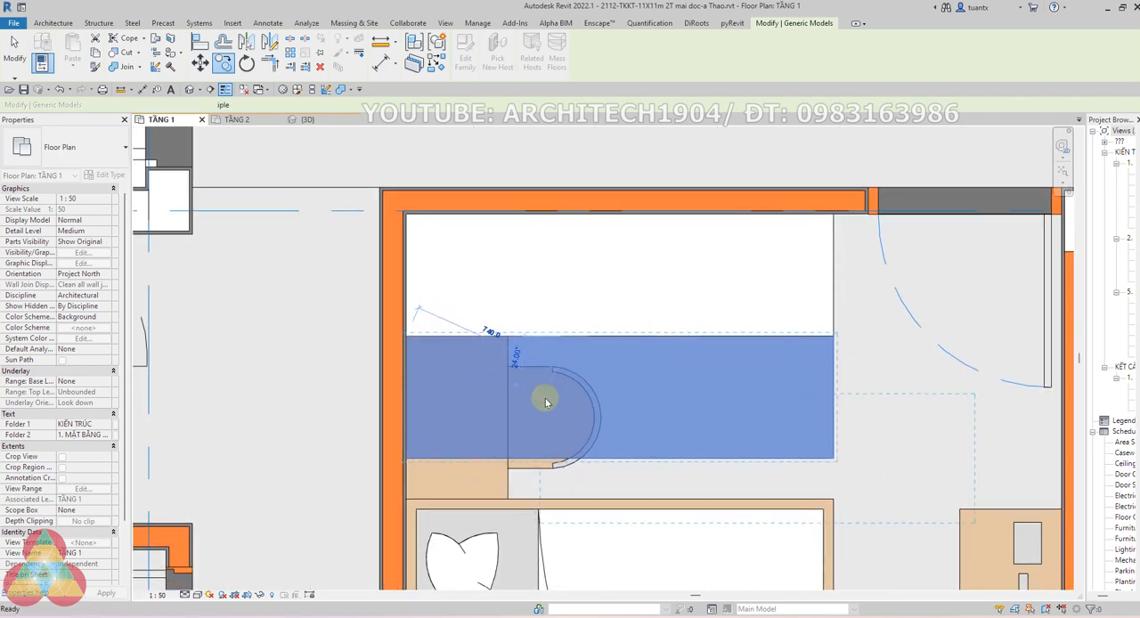
key("Escape")
Rotate the copied box 90 degrees and move its lower corner to the desk's corner where the wall meets the bed
key("space")
scroll(661, 387, "down", 4)
middle_click_drag(790, 500, 619, 321)
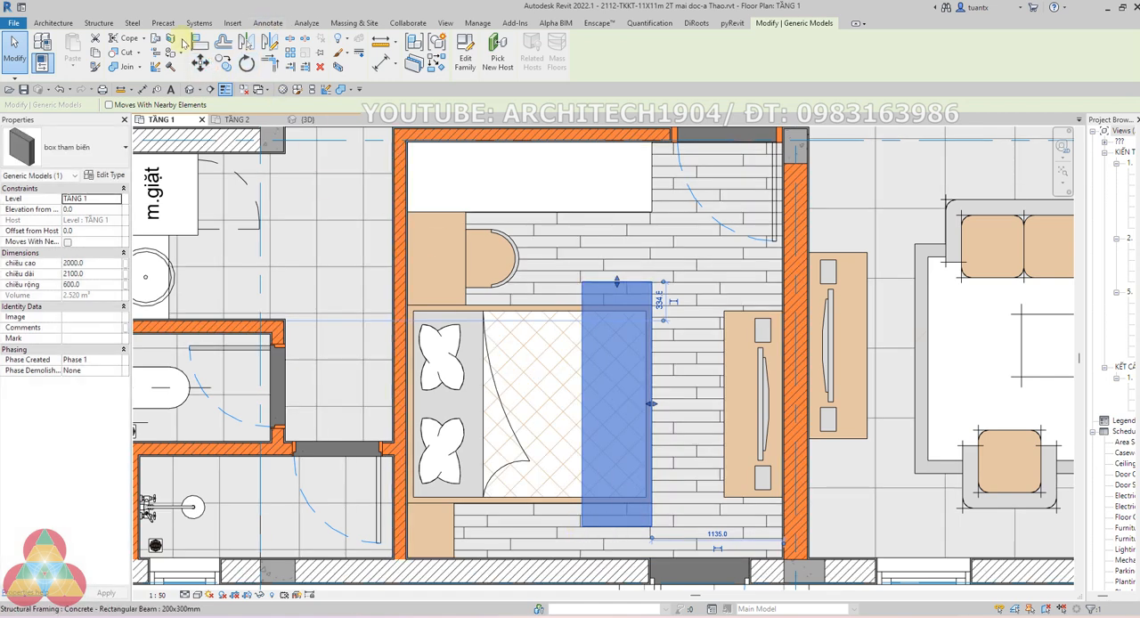
left_click(200, 61)
left_click(581, 526)
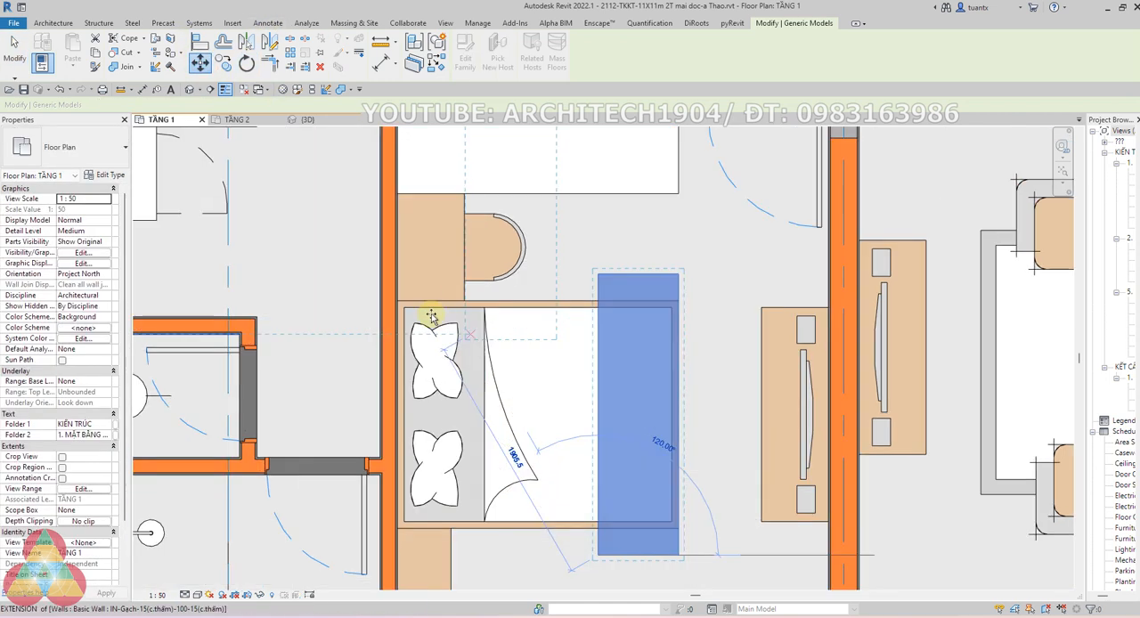
scroll(369, 276, "up", 3)
left_click(356, 279)
scroll(434, 270, "down", 2)
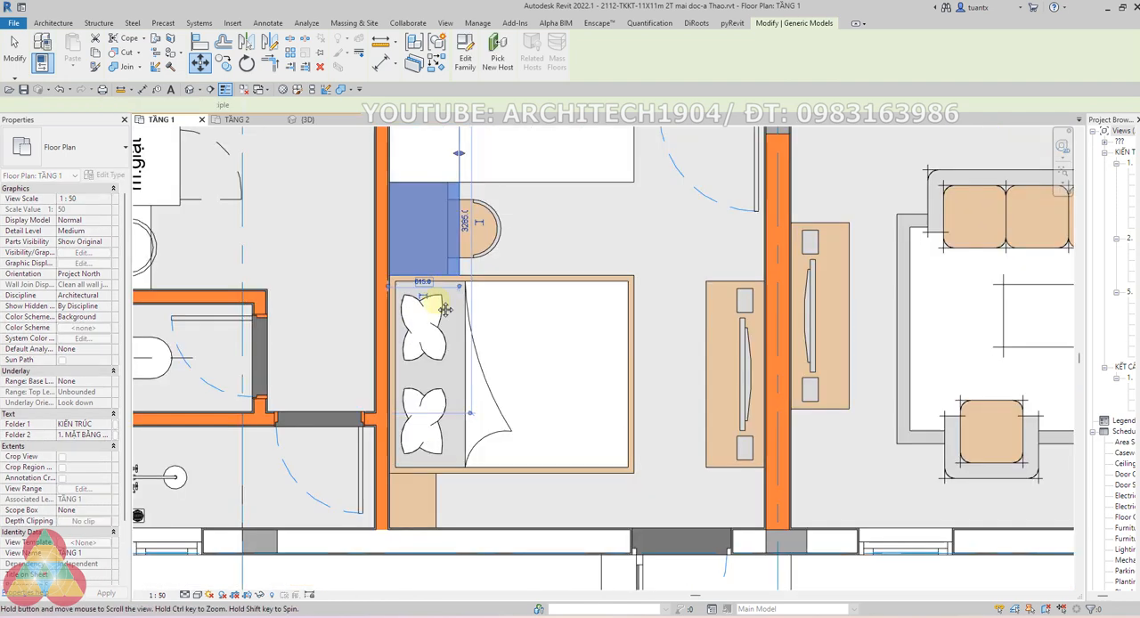
Set the copied box's chiều dài and chiều cao both to 800
middle_click_drag(436, 272, 476, 391)
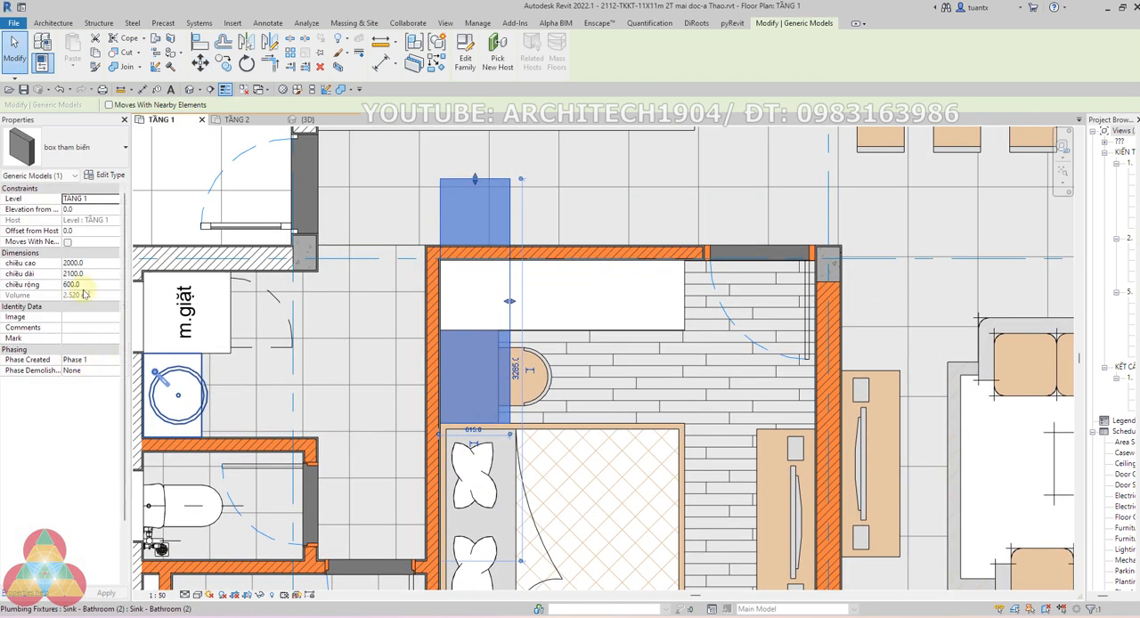
left_click(101, 273)
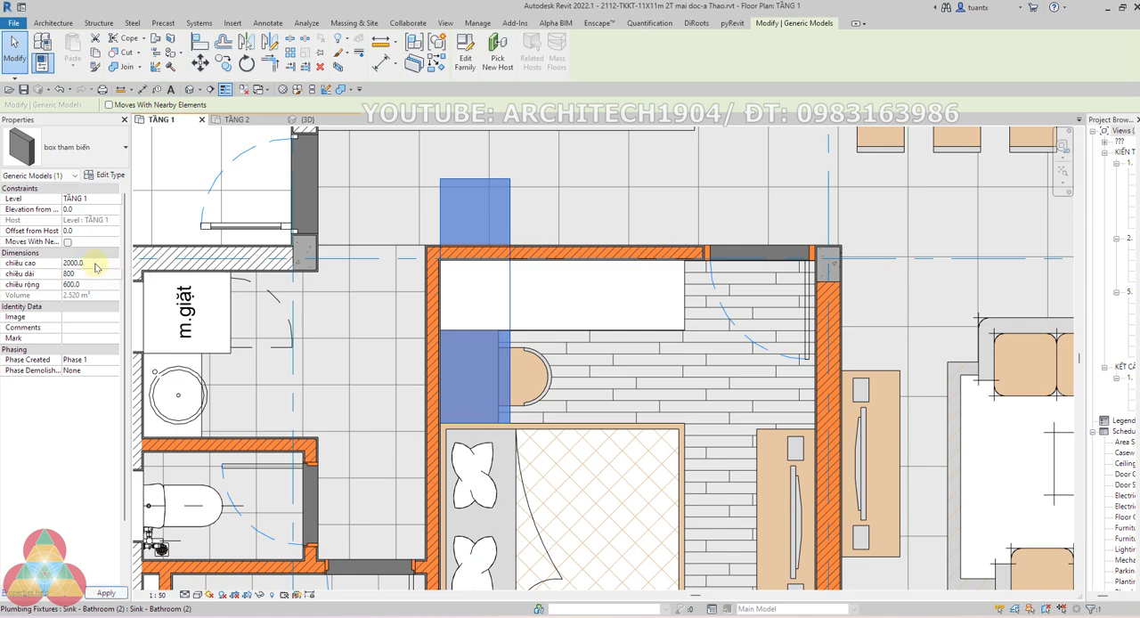
left_click(97, 263)
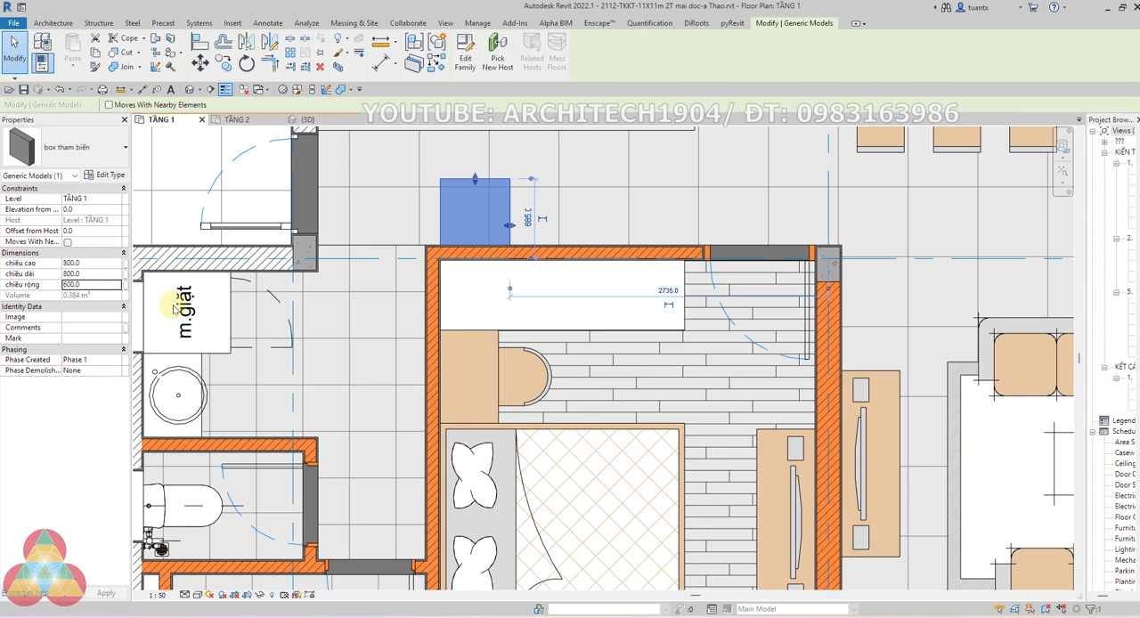
Move the resized box down along the inner wall to the bed's corner so it covers the desk
key("m")
key("v")
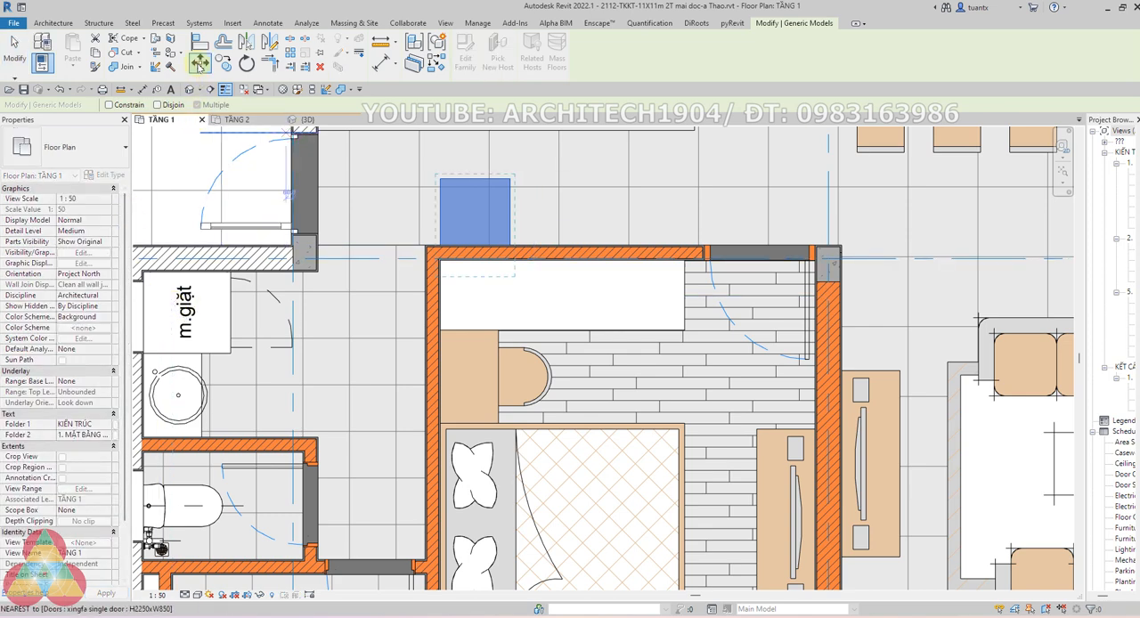
left_click(439, 194)
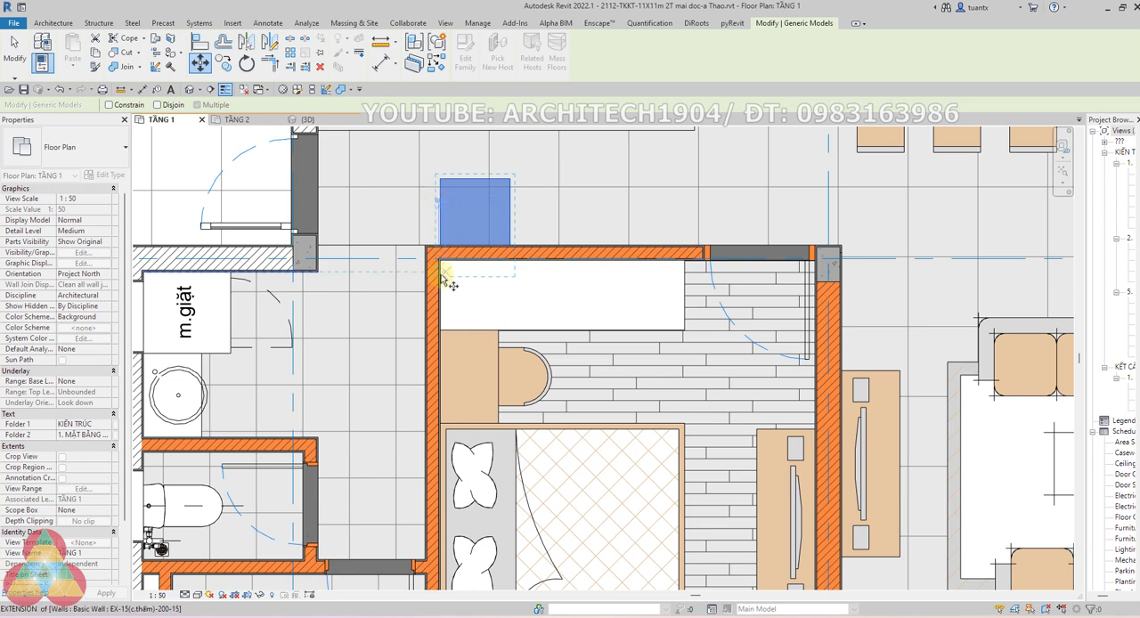
left_click(440, 424)
key("Escape")
Select the wardrobe box and isolate it in the 3D view with a section box
scroll(504, 392, "down", 1)
scroll(525, 398, "up", 1)
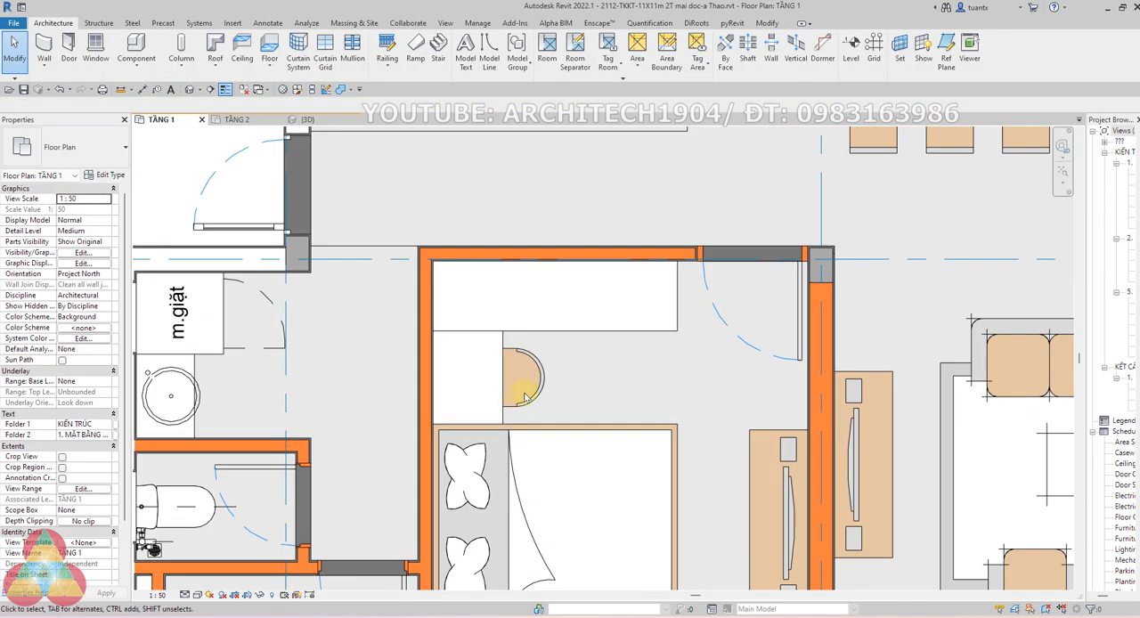
scroll(526, 398, "down", 1)
scroll(512, 331, "up", 1)
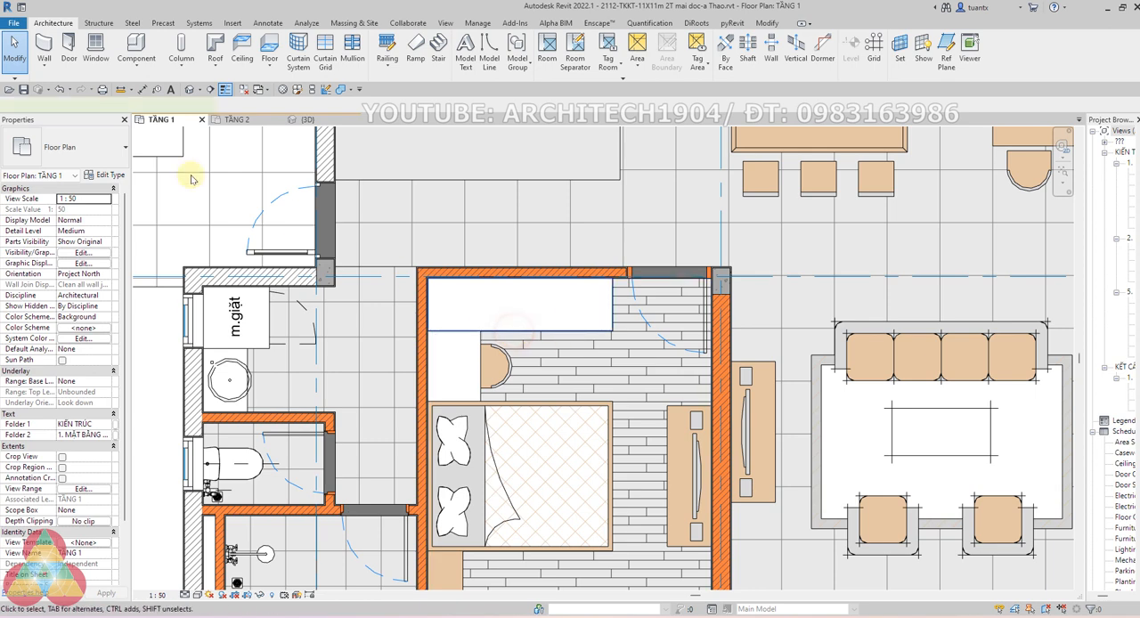
key("b")
key("x")
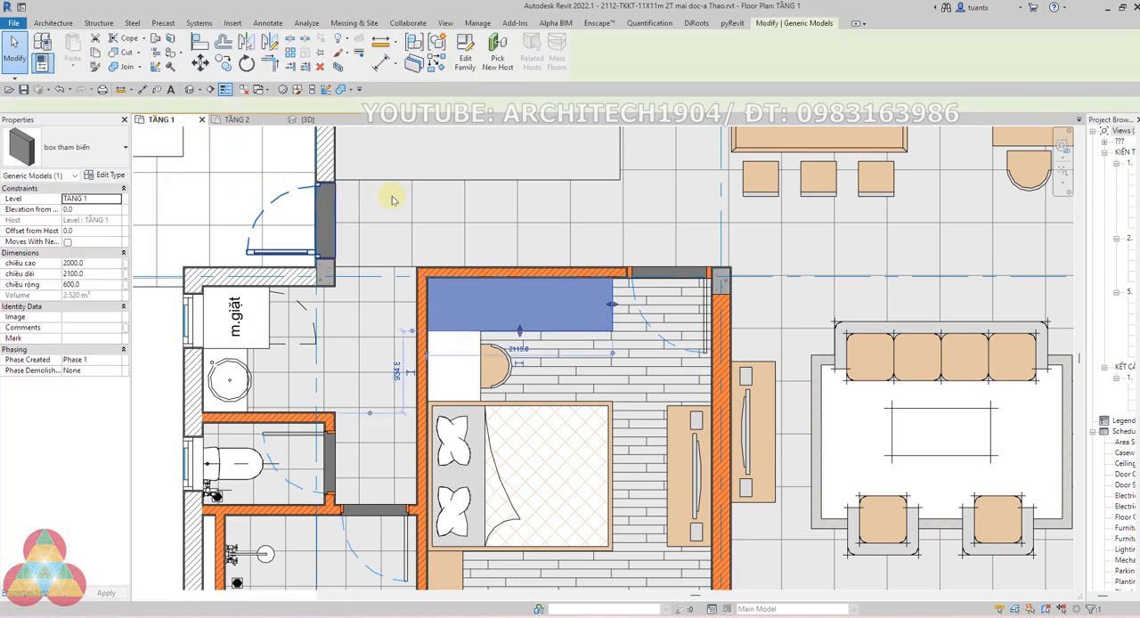
scroll(466, 384, "down", 2)
middle_click_drag(456, 413, 374, 466, "shift")
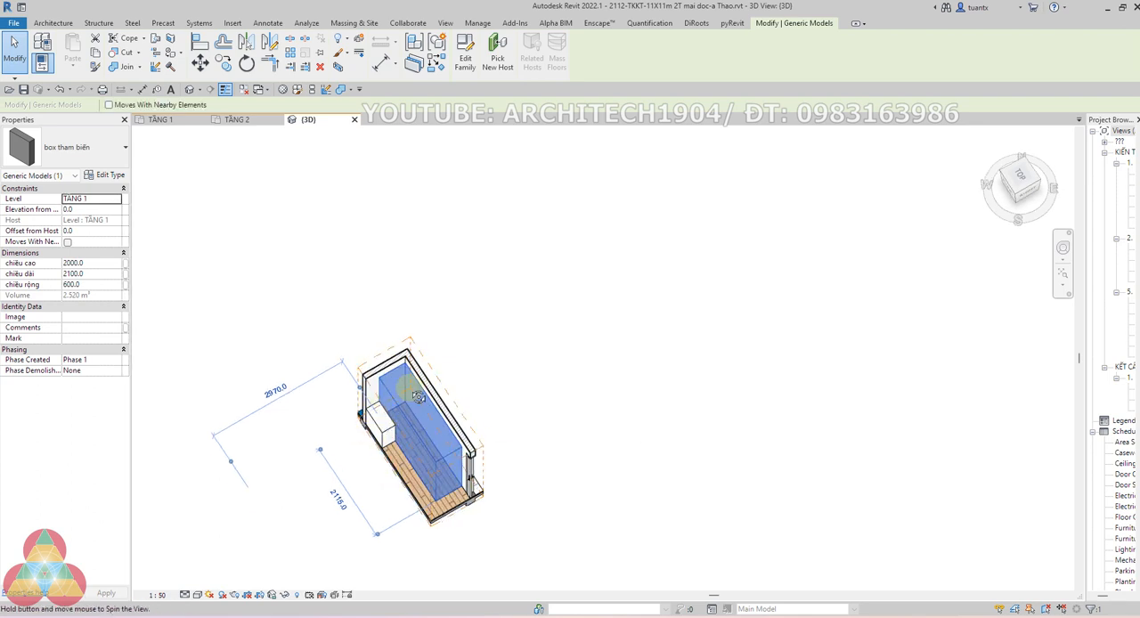
Extend the 3D section box toward the opposite wall to show the bedroom with the wardrobe and desk boxes
middle_click_drag(414, 390, 459, 379, "shift")
left_click(611, 507)
middle_click_drag(557, 465, 595, 429, "shift")
left_click(428, 418)
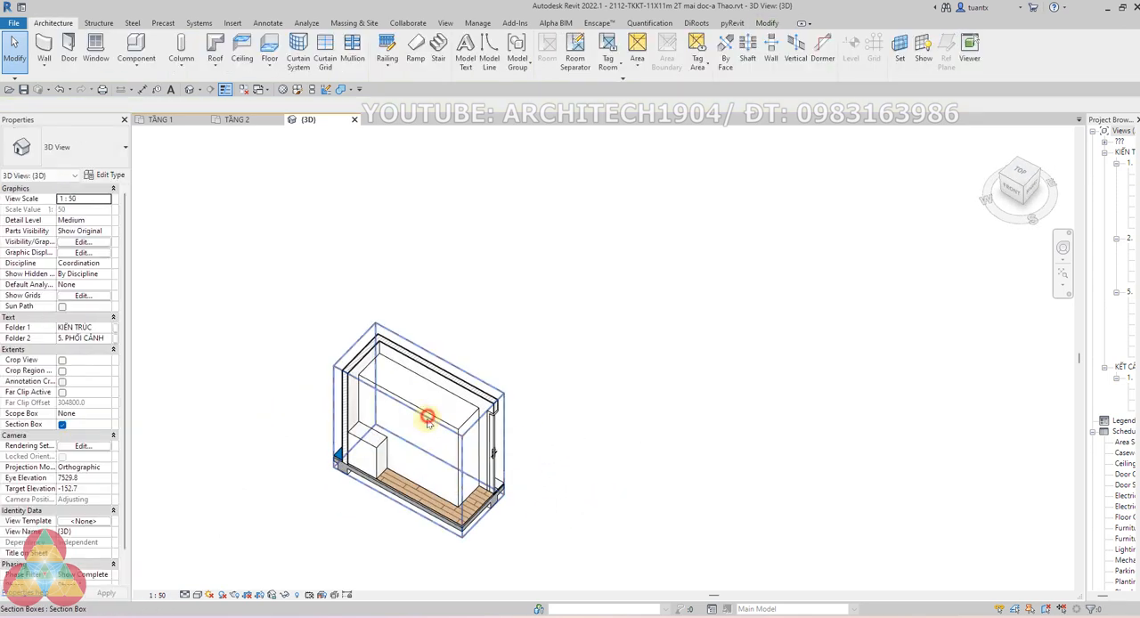
scroll(433, 407, "down", 1)
left_click_drag(417, 407, 312, 481)
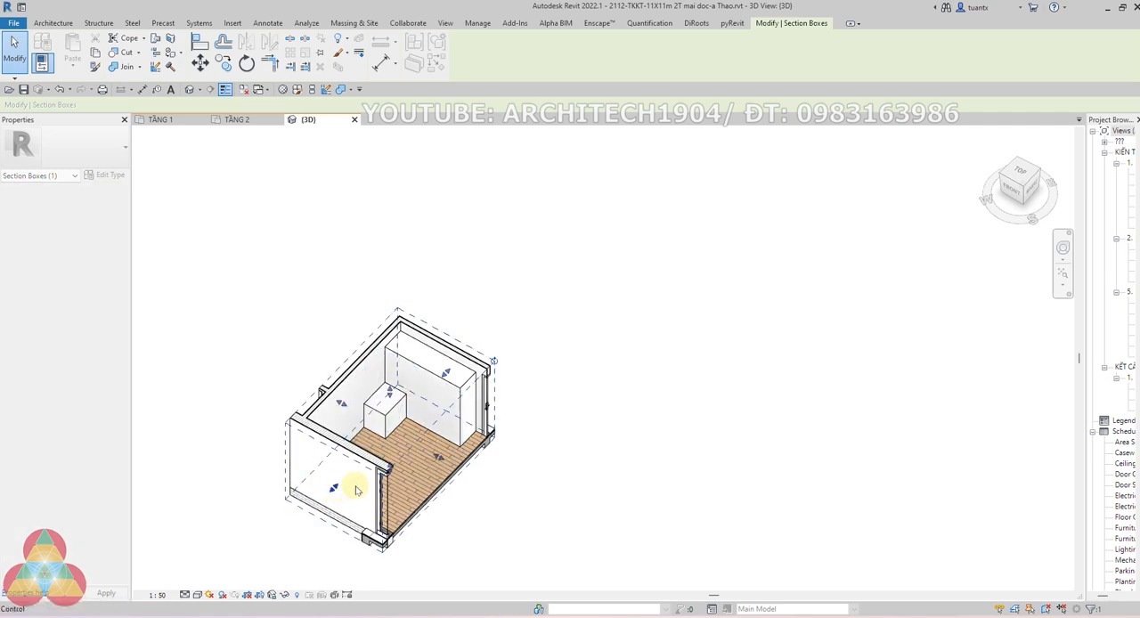
middle_click_drag(380, 488, 348, 492, "shift")
scroll(430, 432, "up", 2)
scroll(430, 428, "up", 1)
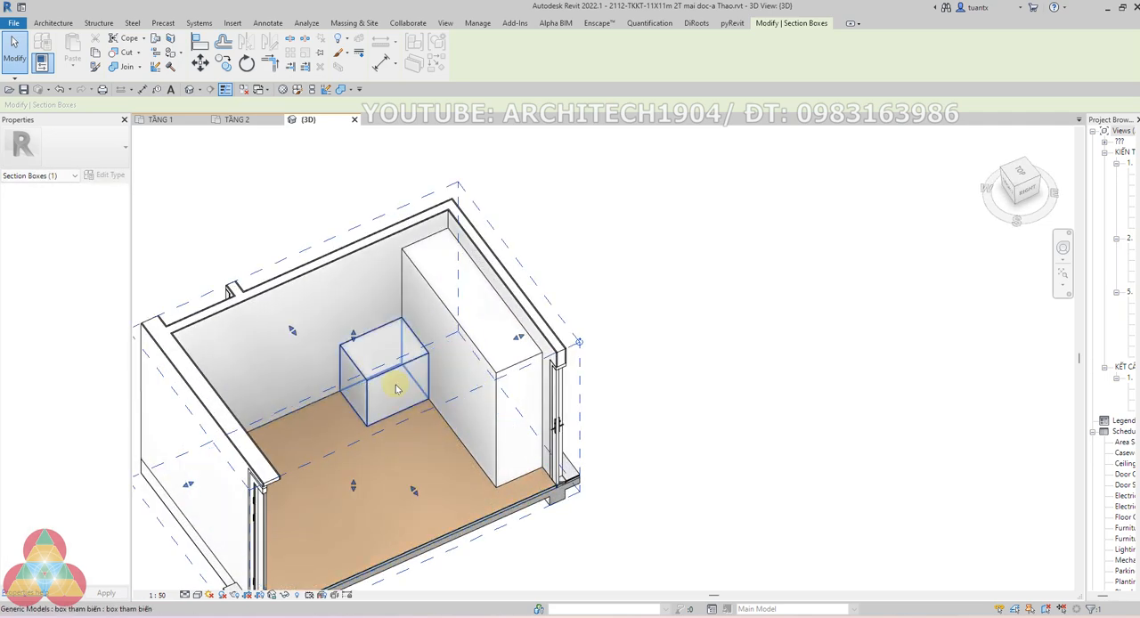
In the TẦNG 1 plan, copy the desk box down along the wall onto the head of the bed
left_click(177, 123)
scroll(448, 323, "up", 1)
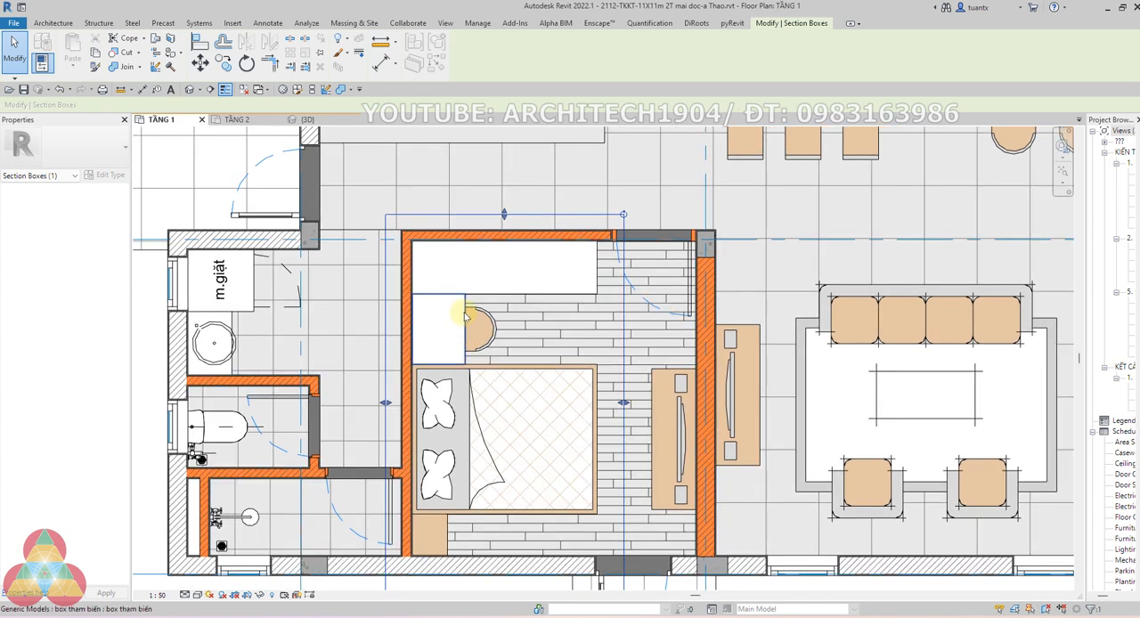
left_click(464, 315)
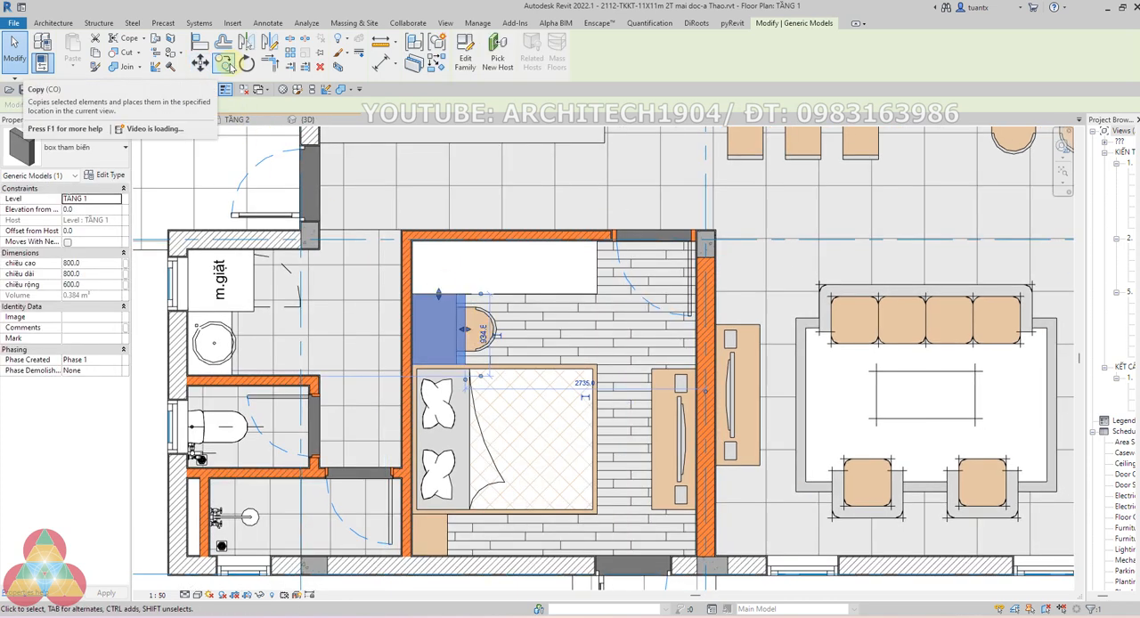
left_click(225, 63)
scroll(454, 322, "up", 4)
left_click(443, 318)
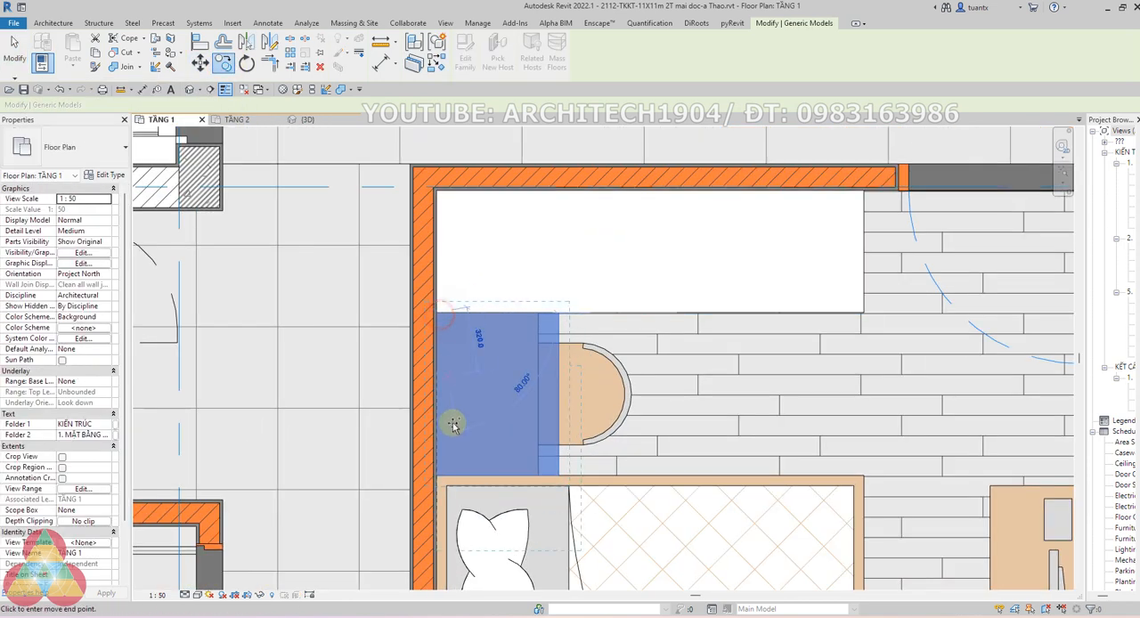
scroll(459, 374, "up", 5)
left_click(461, 369)
scroll(450, 347, "down", 5)
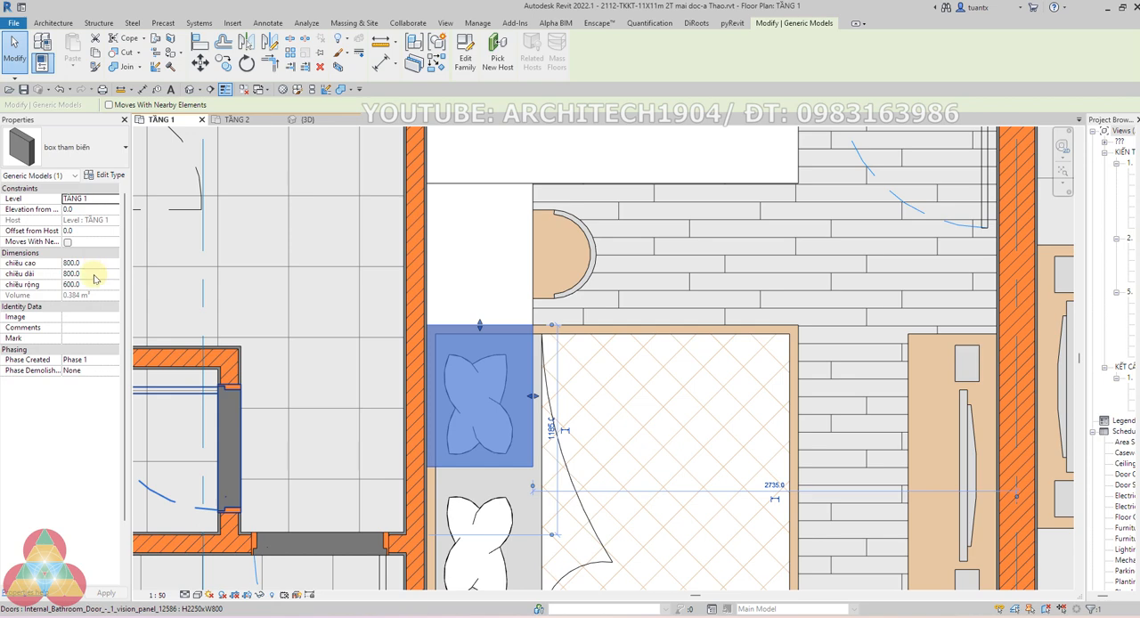
Set the new box's chiều dài to 2100, chiều cao to 400 and chiều rộng to 1700
left_click(95, 274)
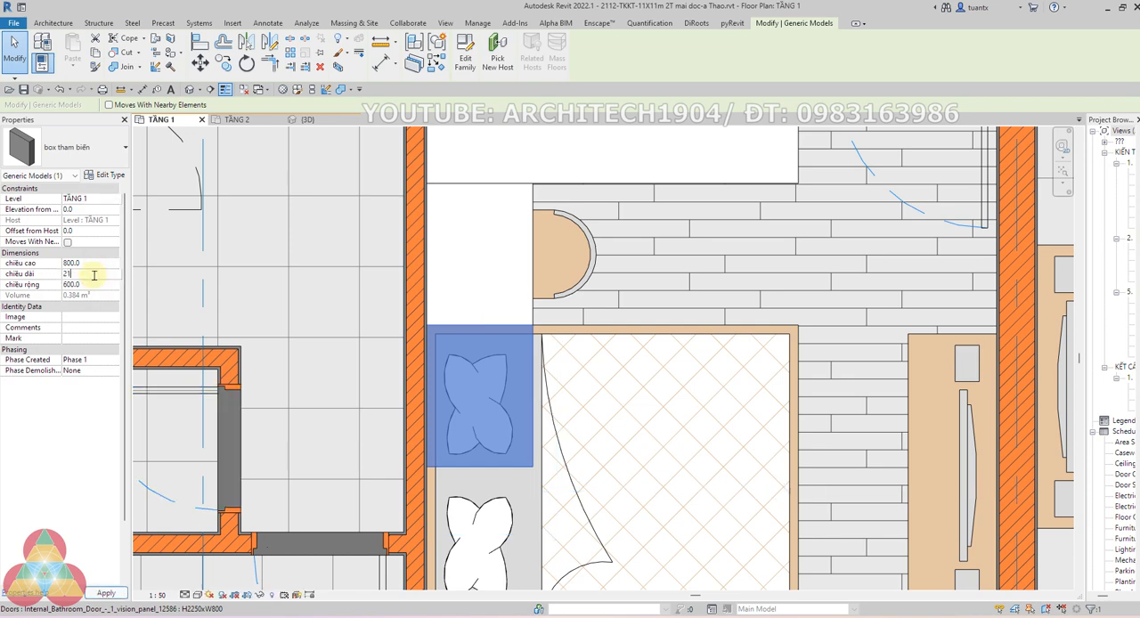
key("Return")
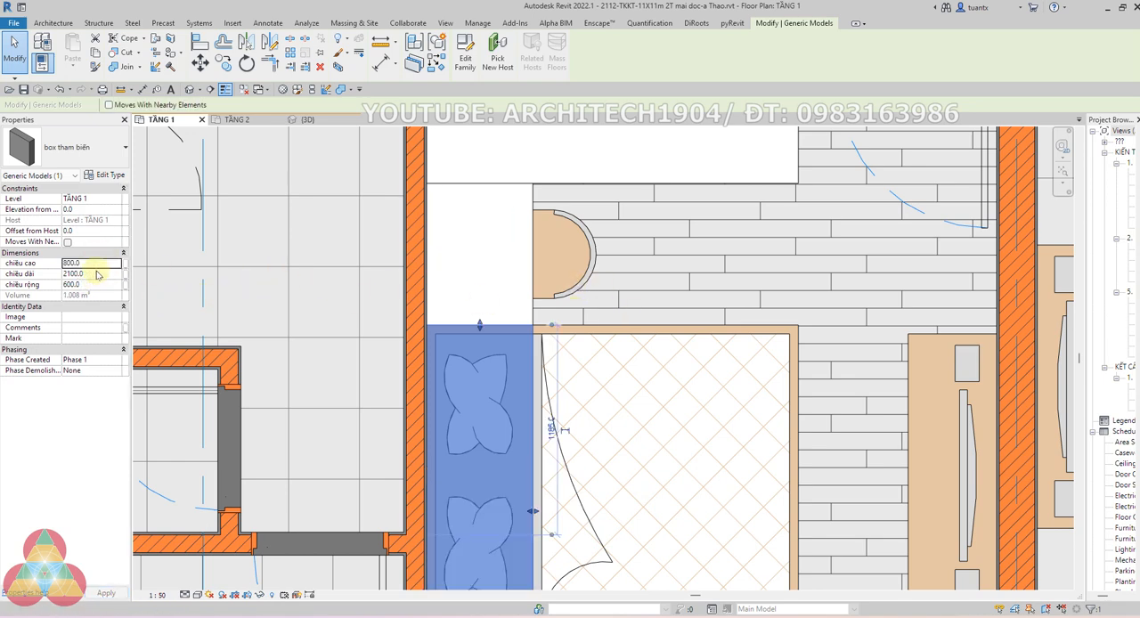
left_click(98, 265)
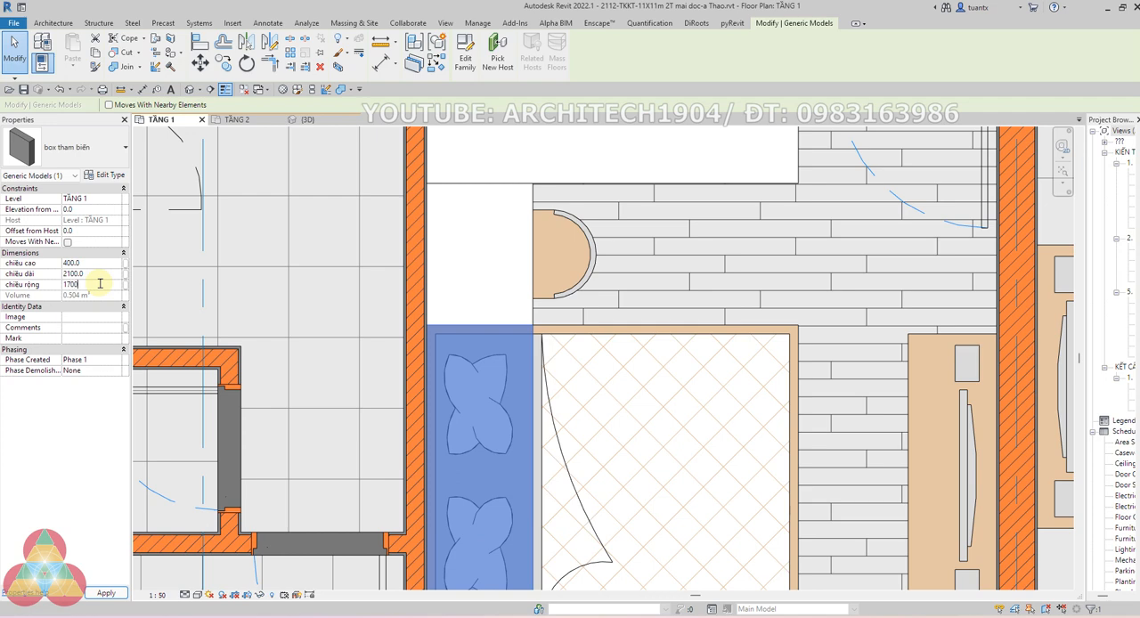
Rotate the bed box in 90-degree turns so its 2100 side runs parallel to the bed's length
scroll(499, 355, "down", 2)
middle_click_drag(499, 355, 550, 309)
key("space")
key("space")
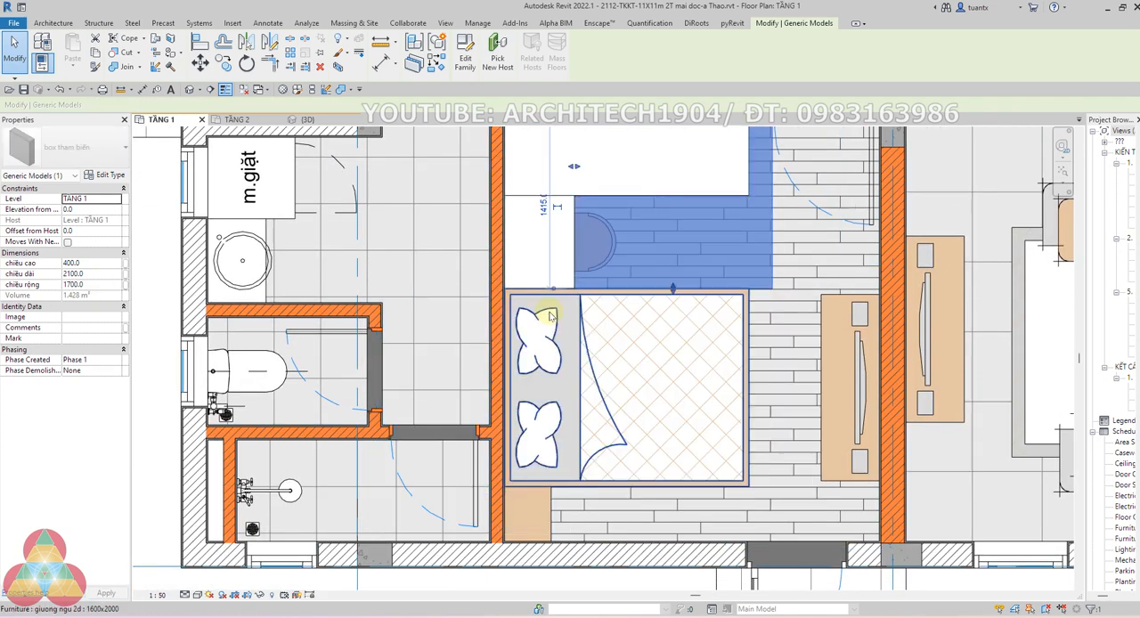
key("space")
scroll(406, 208, "down", 2)
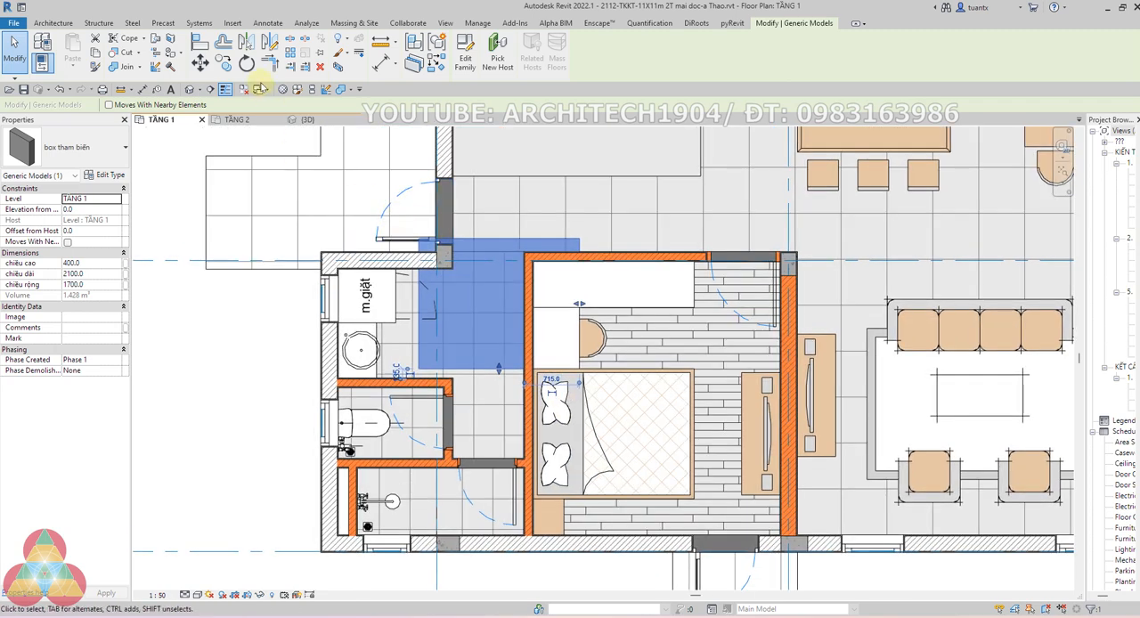
Move the rotated box by its corner to the bed's corner at the wall beside the desk, covering the bed
left_click(198, 60)
scroll(401, 232, "up", 5)
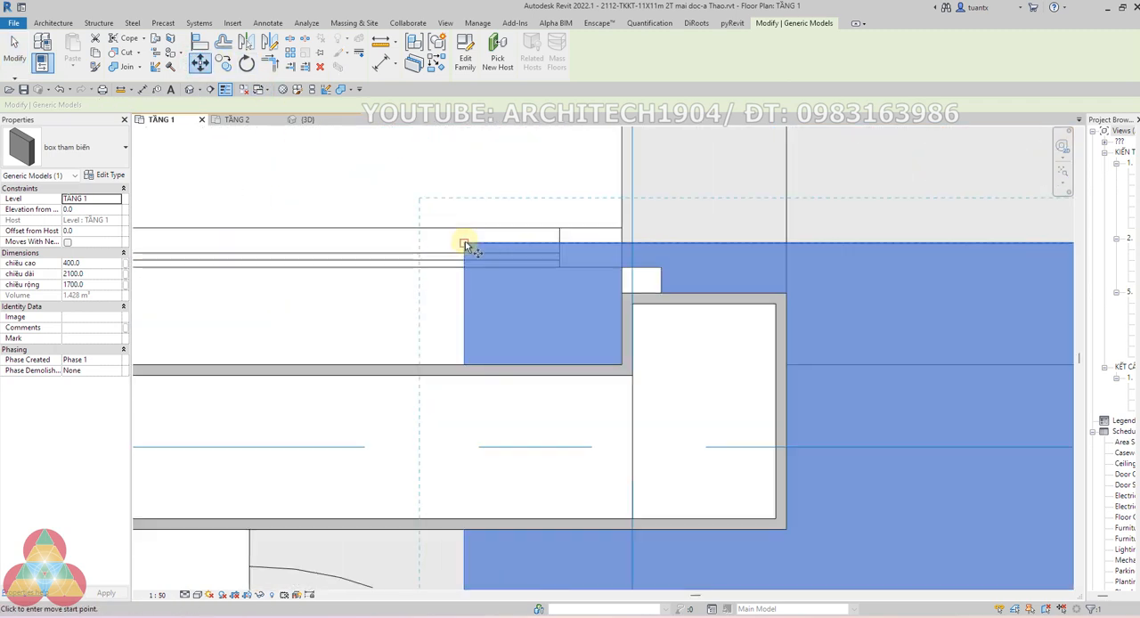
left_click(465, 242)
scroll(730, 331, "down", 4)
scroll(606, 232, "up", 5)
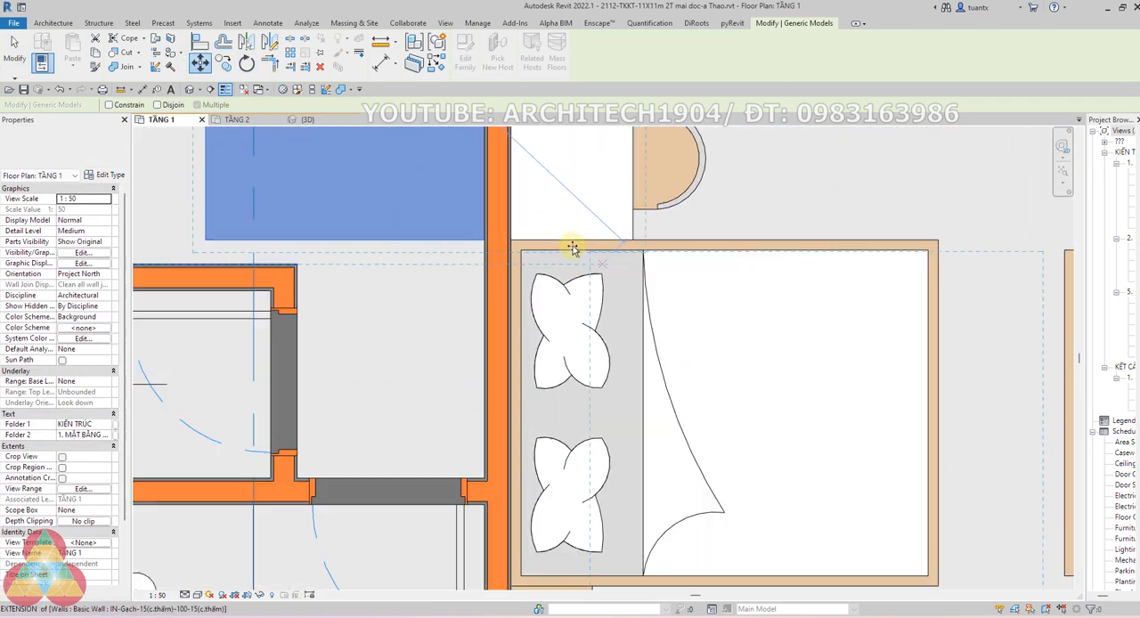
left_click(456, 233)
scroll(532, 259, "down", 4)
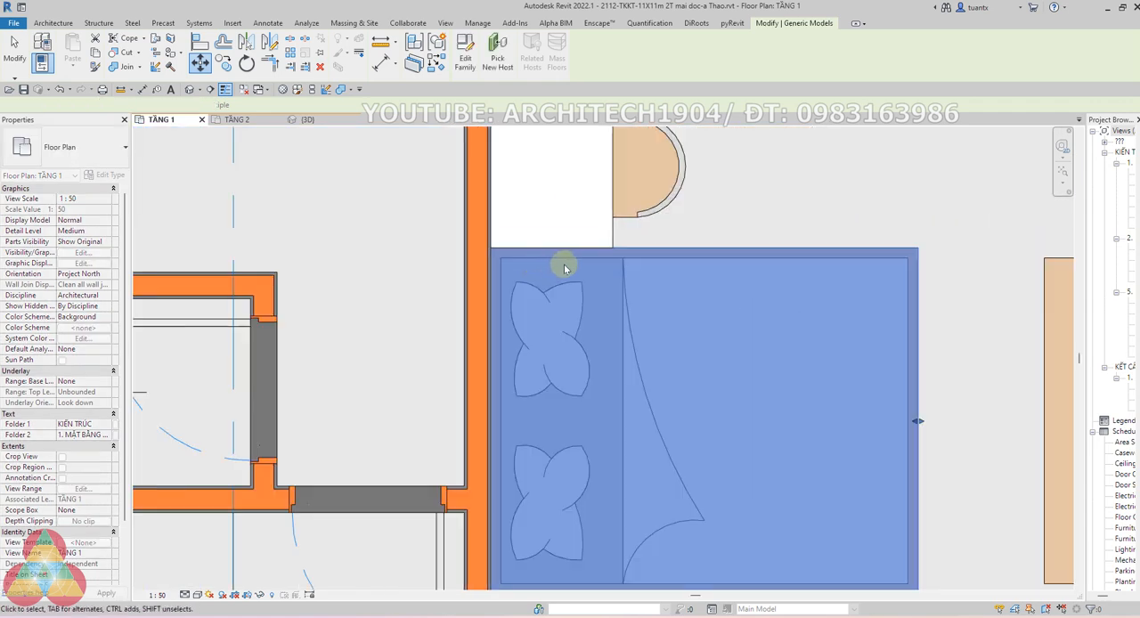
key("Escape")
Examine the wardrobe, desk and bed boxes in the sectioned 3D view, and check the TẦNG 2 plan
scroll(698, 315, "down", 2)
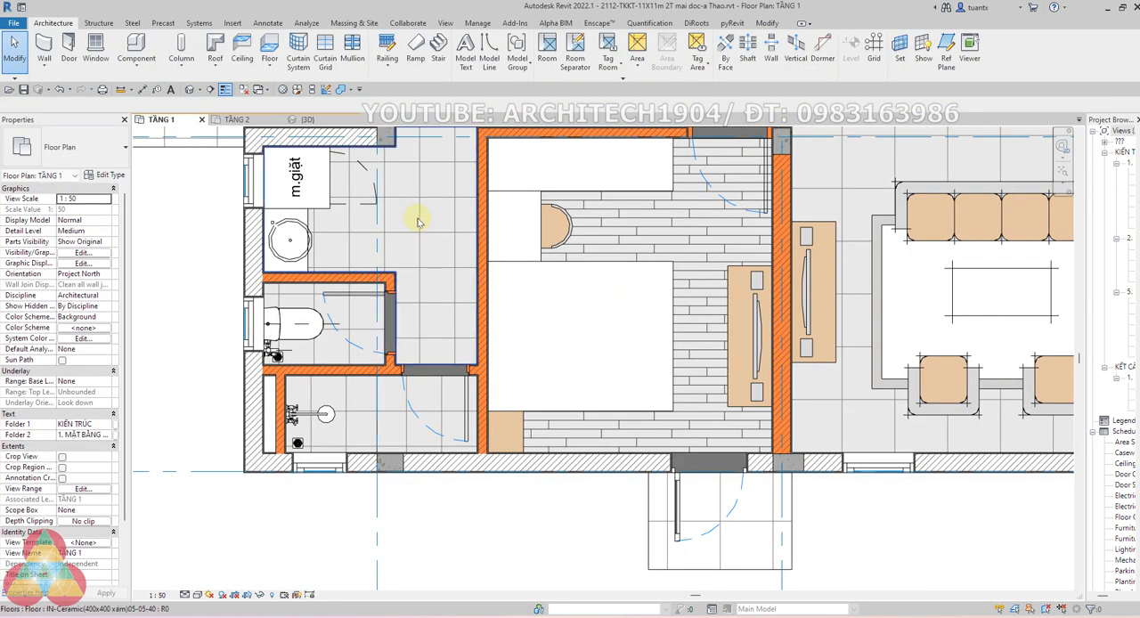
left_click(304, 122)
scroll(433, 329, "down", 2)
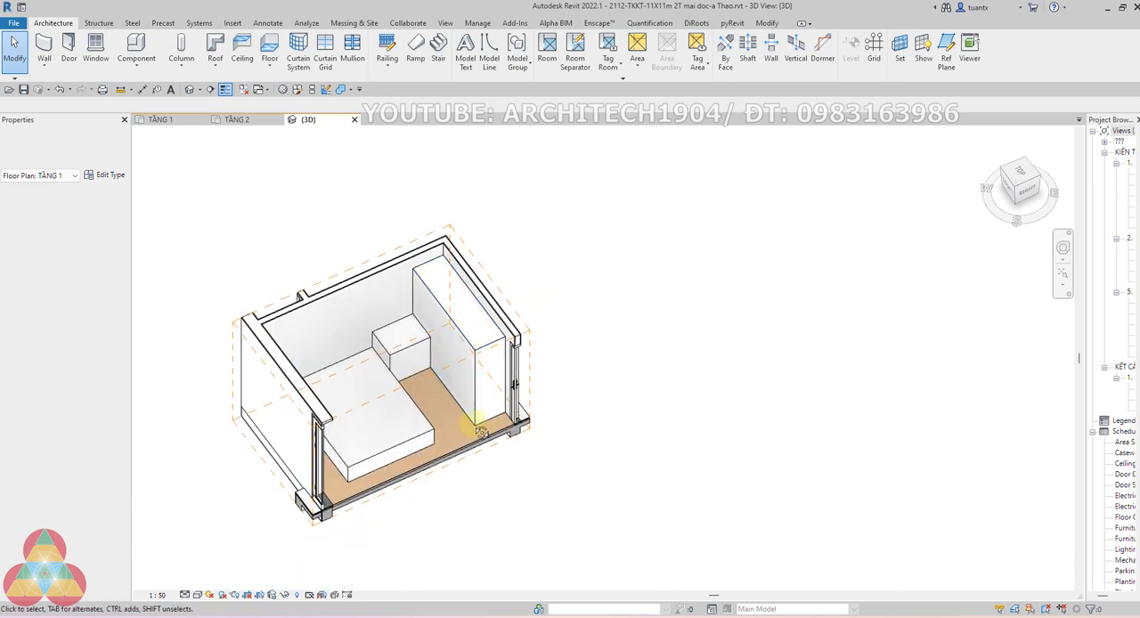
middle_click_drag(476, 425, 322, 393, "shift")
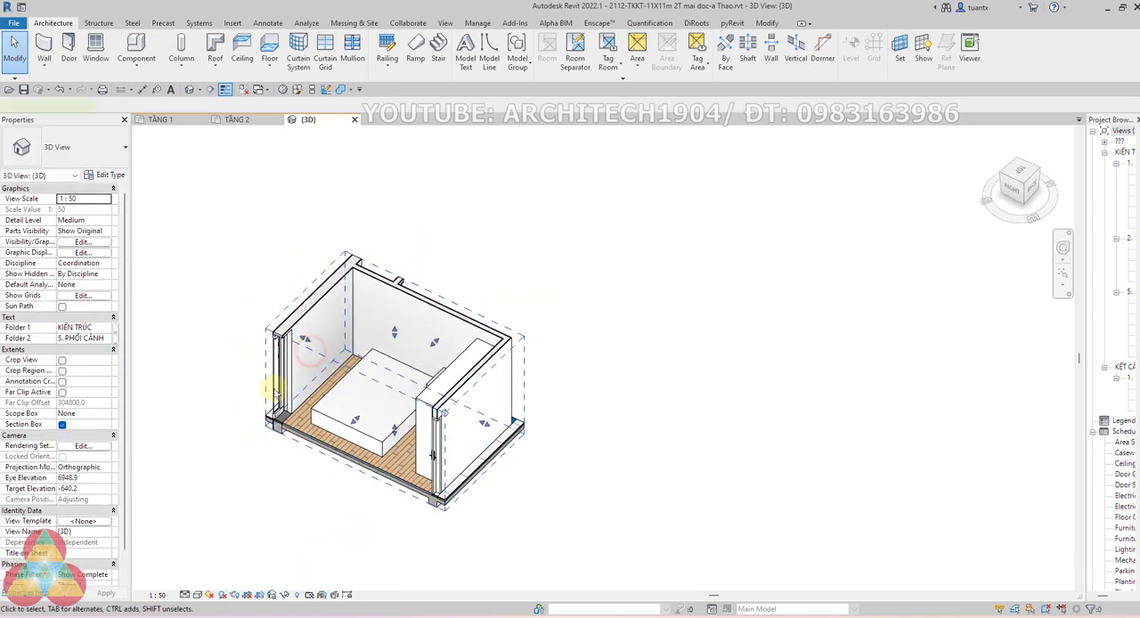
left_click(354, 424)
mouse_move(354, 423)
left_mouse_down()
mouse_move(303, 458)
mouse_move(344, 433)
left_mouse_up()
middle_click_drag(344, 433, 653, 409, "shift")
key("Escape")
scroll(491, 357, "up", 3)
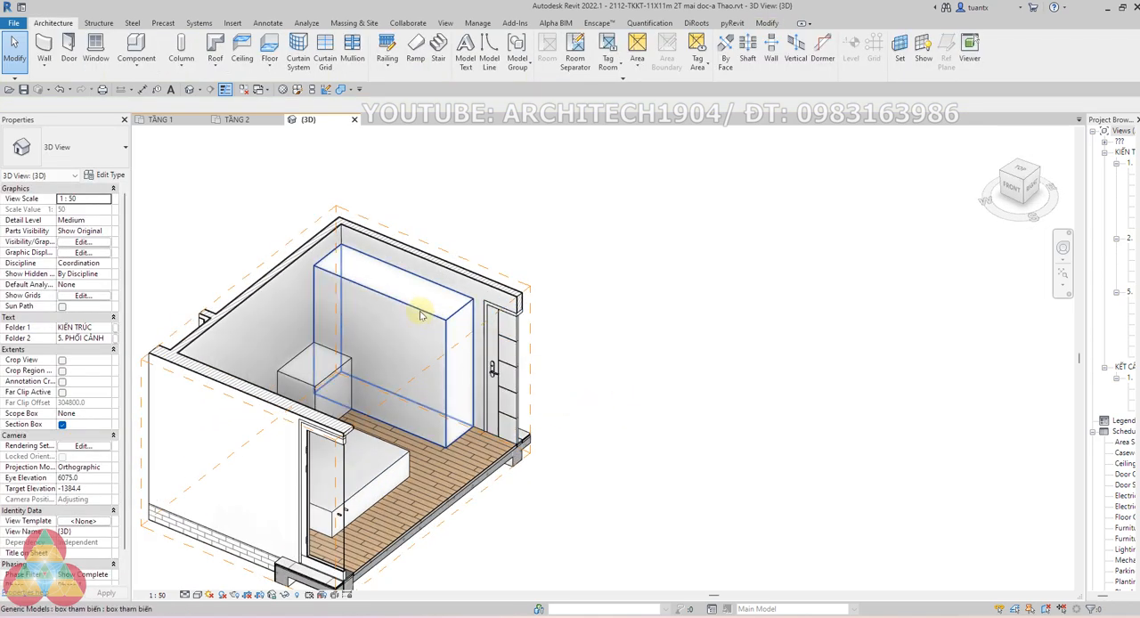
left_click(229, 120)
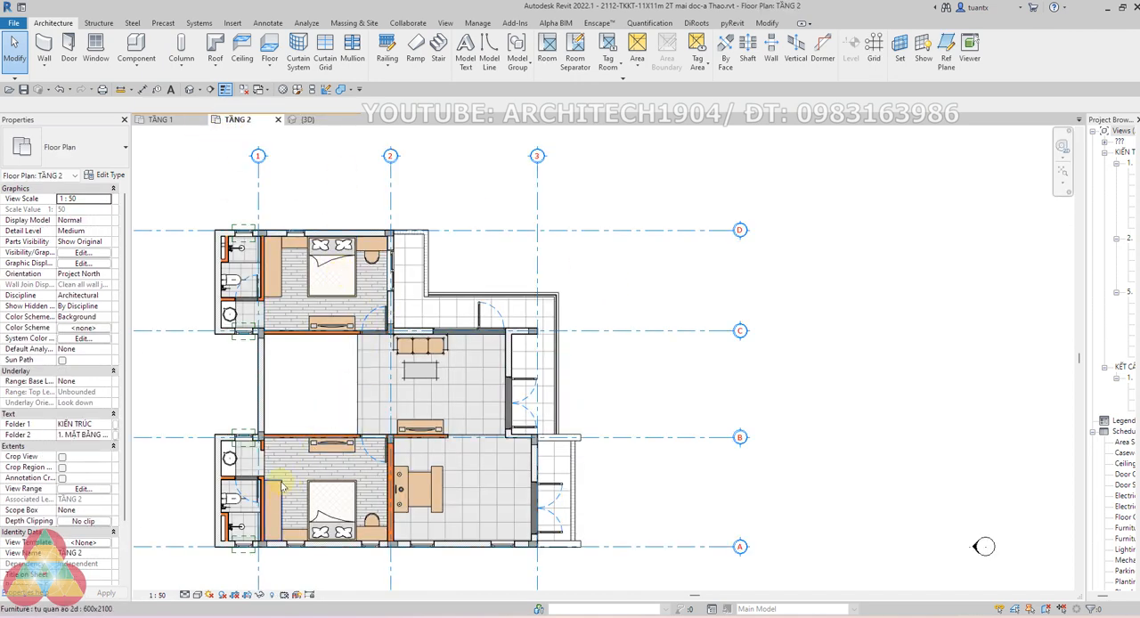
left_click(162, 120)
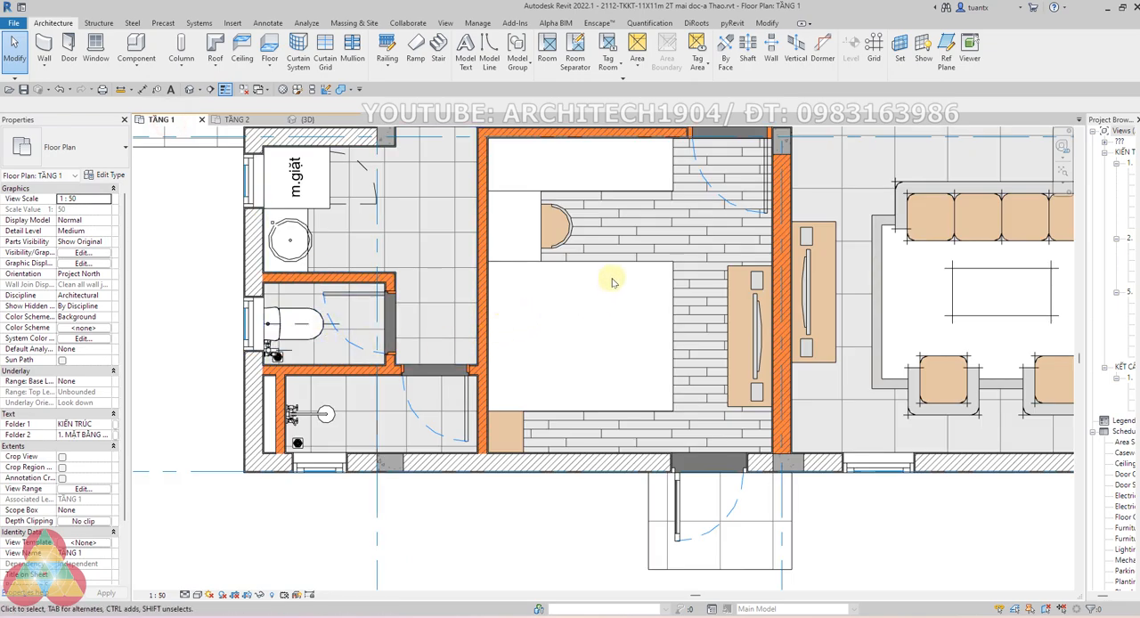
Delete the parametric boxes covering the wardrobe, desk and bed in the lower TẦNG 1 bedroom
scroll(612, 282, "down", 2)
mouse_move(612, 283)
middle_mouse_down()
mouse_move(575, 301)
mouse_move(529, 366)
middle_mouse_up()
scroll(574, 292, "up", 1)
scroll(575, 294, "down", 2)
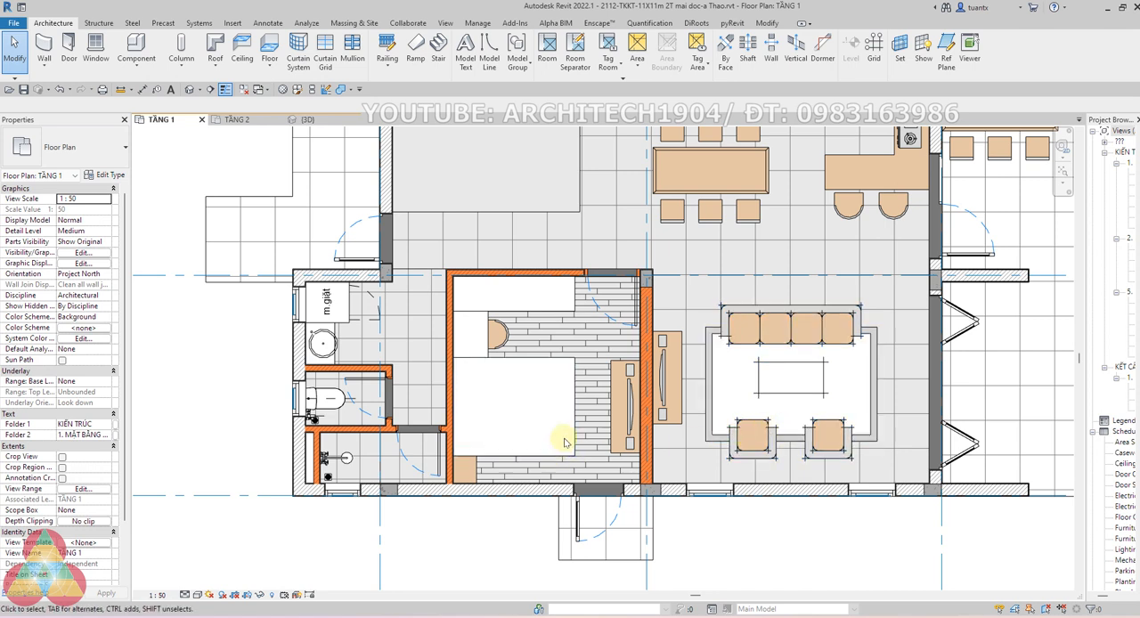
left_click(546, 316)
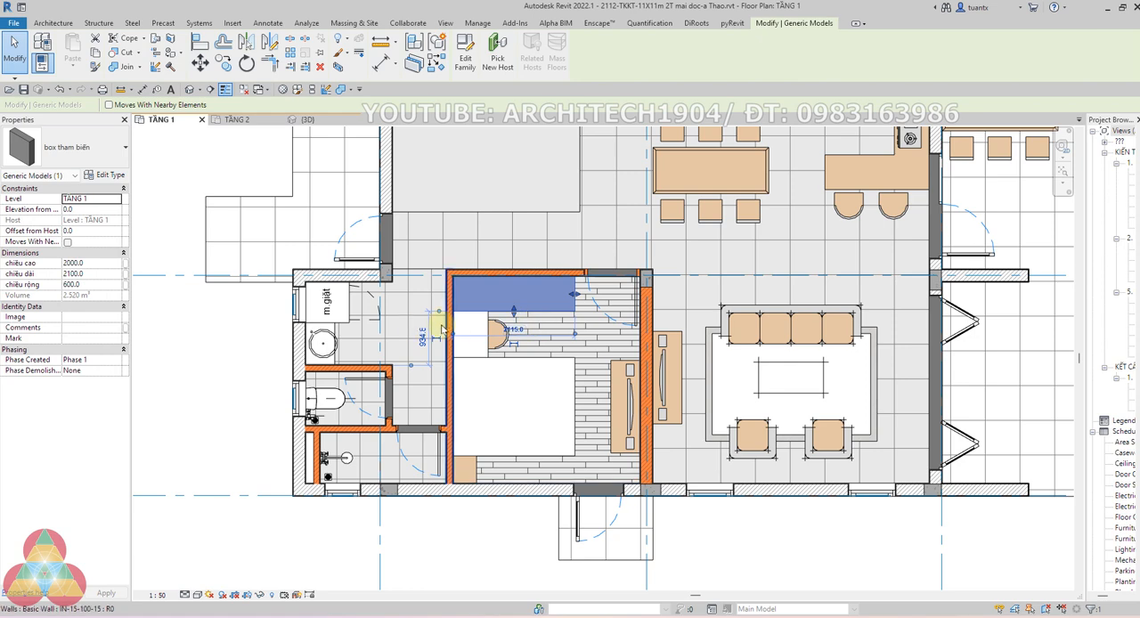
key("Escape")
left_click(488, 330)
key("Delete")
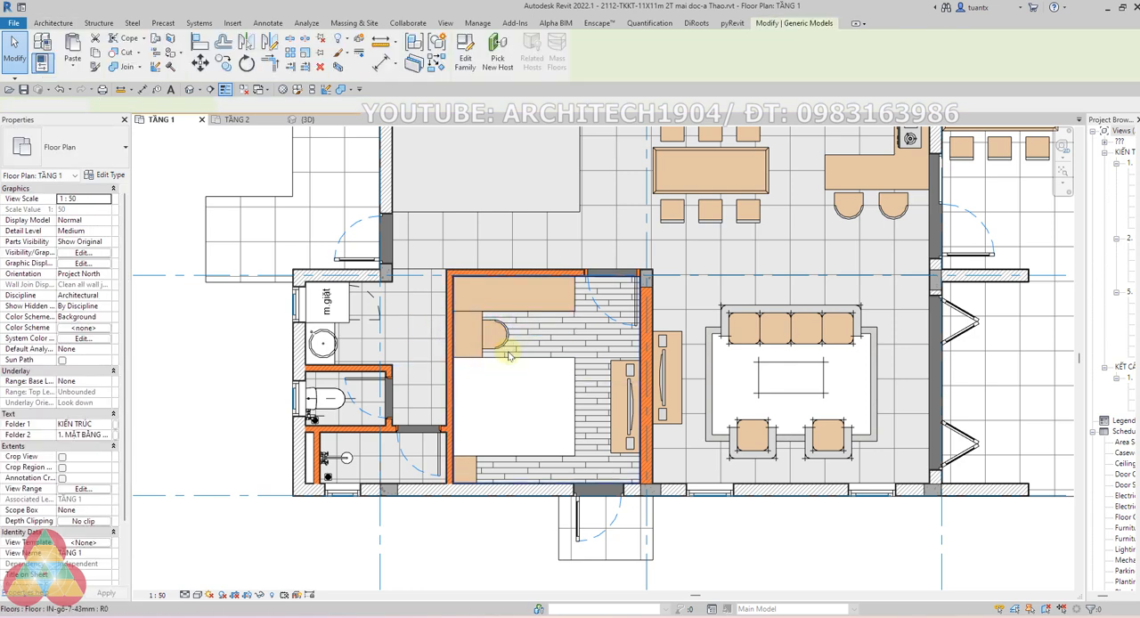
left_click(508, 359)
key("Delete")
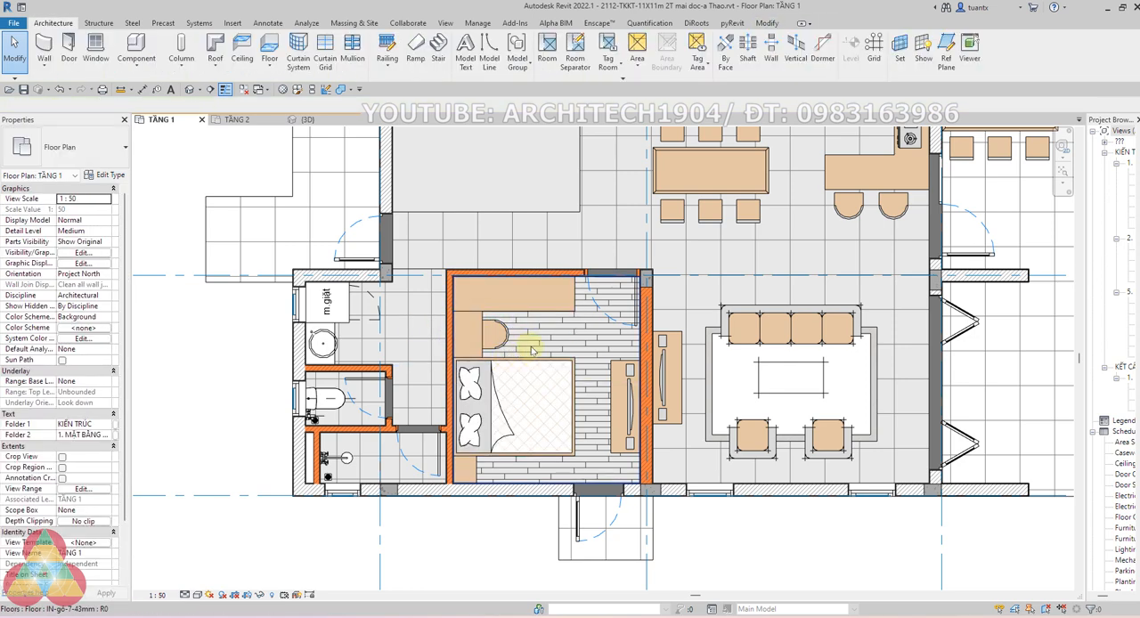
scroll(531, 349, "down", 3)
scroll(476, 224, "up", 5)
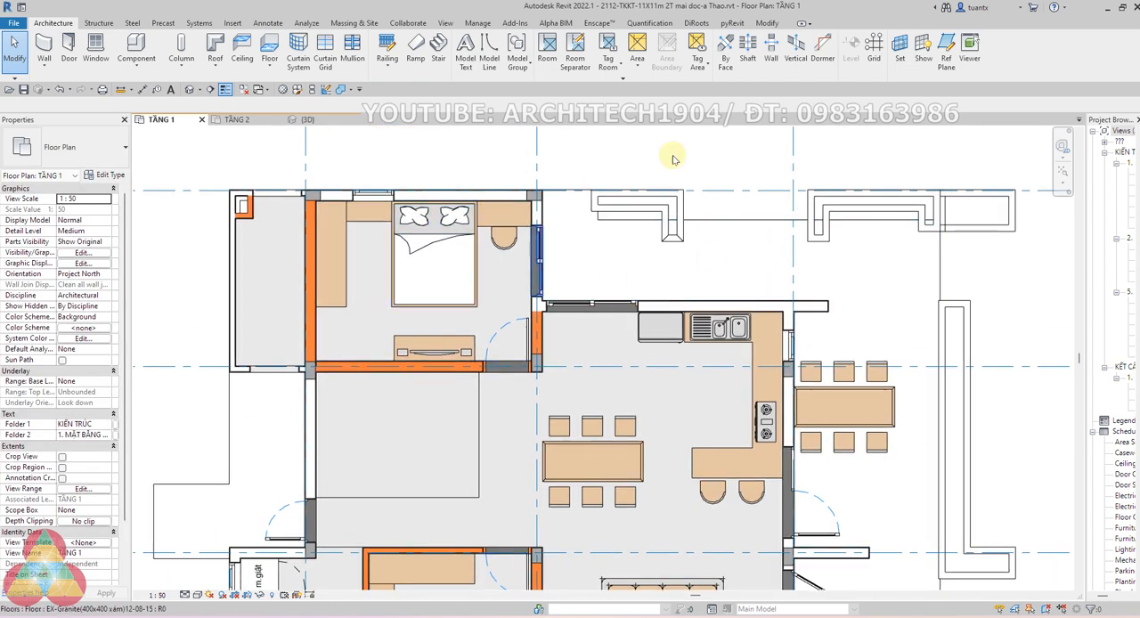
Inspect the properties of the double bed in the upper TẦNG 1 bedroom
scroll(524, 320, "down", 1)
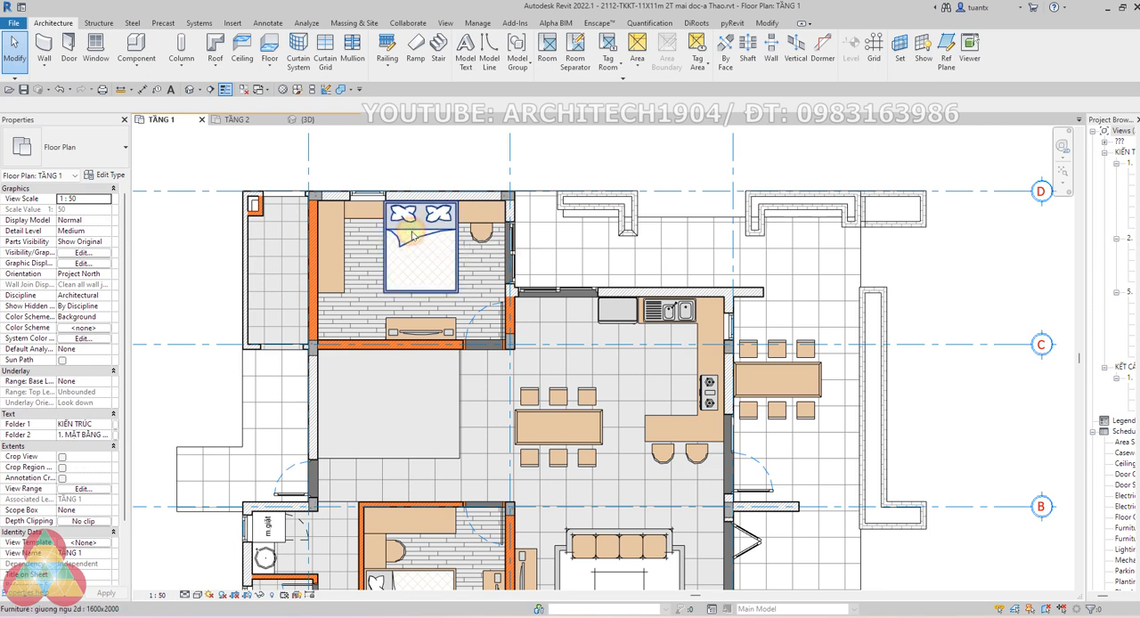
left_click(413, 235)
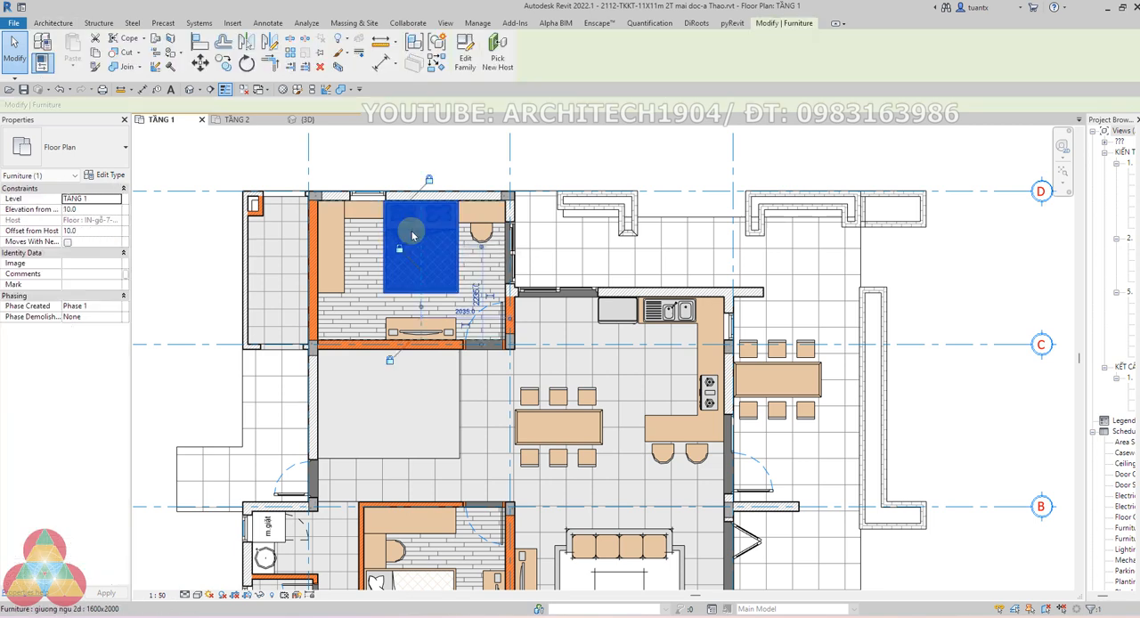
left_click(389, 156)
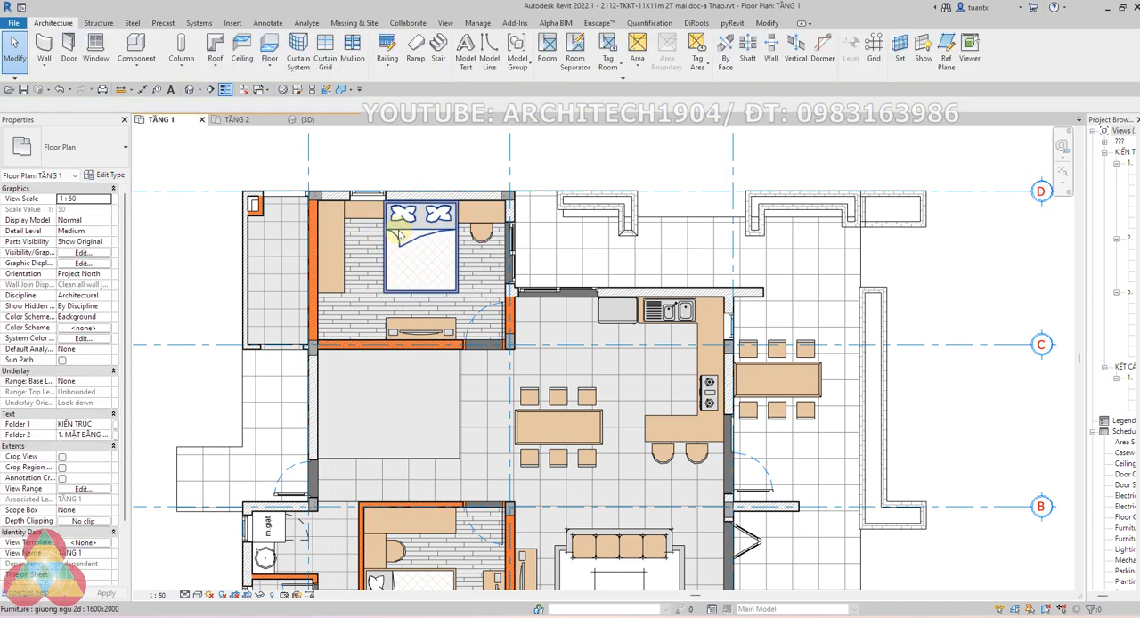
left_click(423, 160)
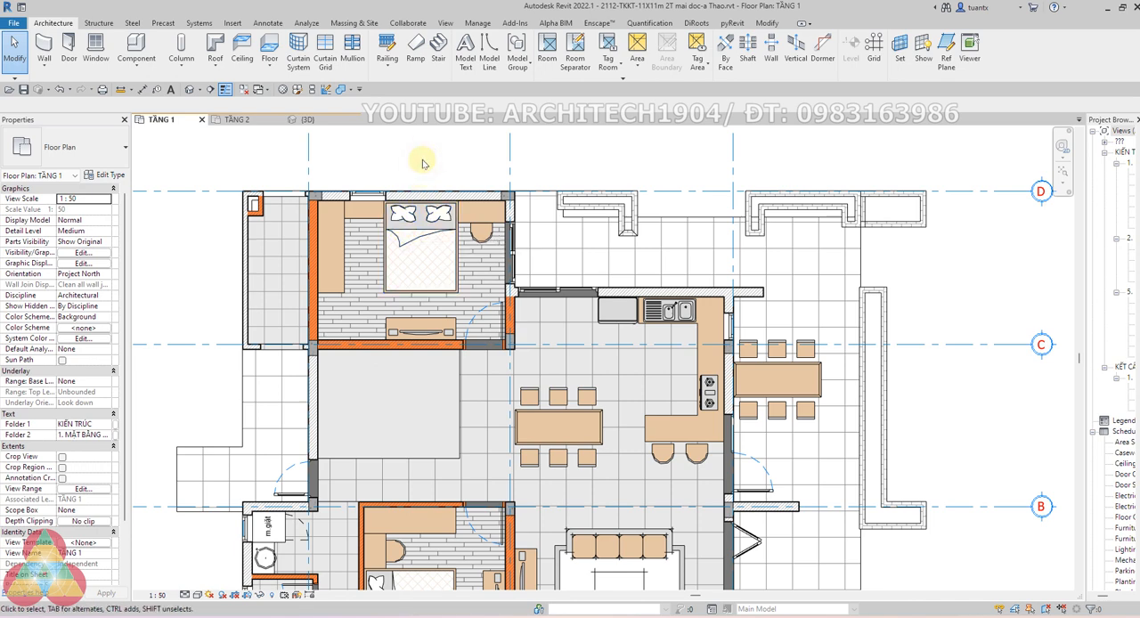
Hide the Furniture category in the TẦNG 1 plan with Visibility/Graphic Overrides and check the plan
key("g")
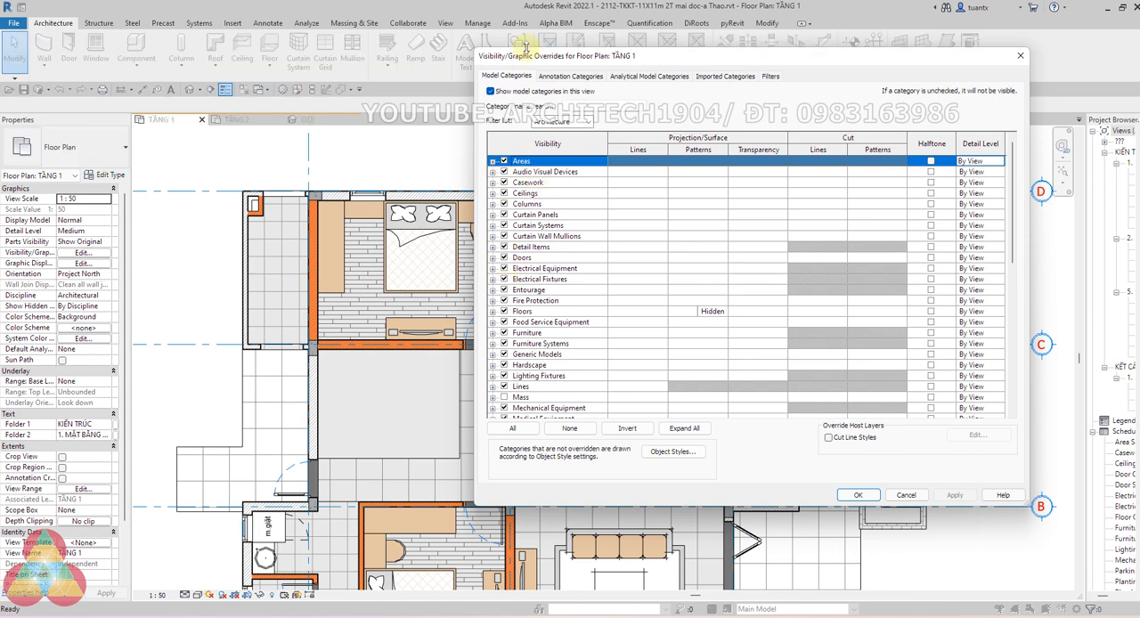
left_click_drag(526, 47, 465, 25)
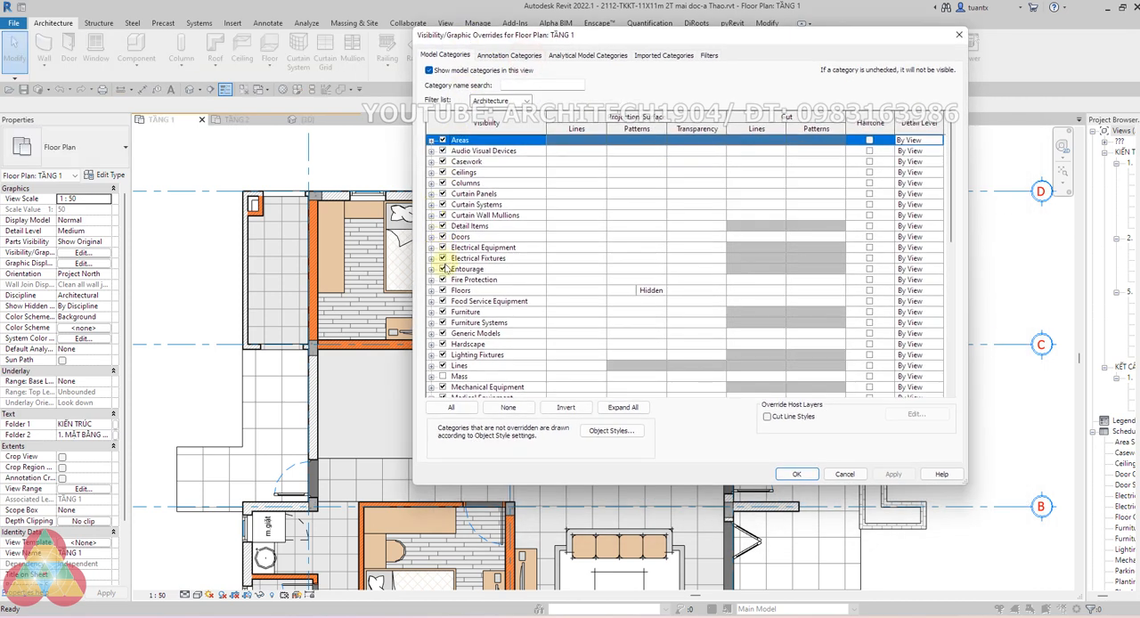
left_click(443, 313)
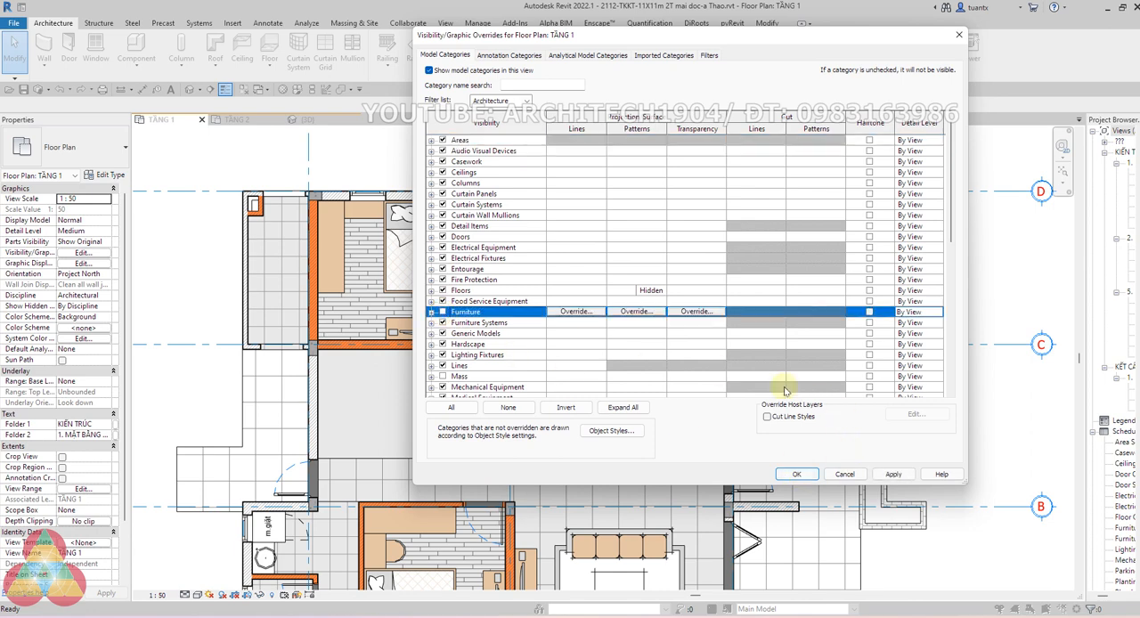
left_click(794, 475)
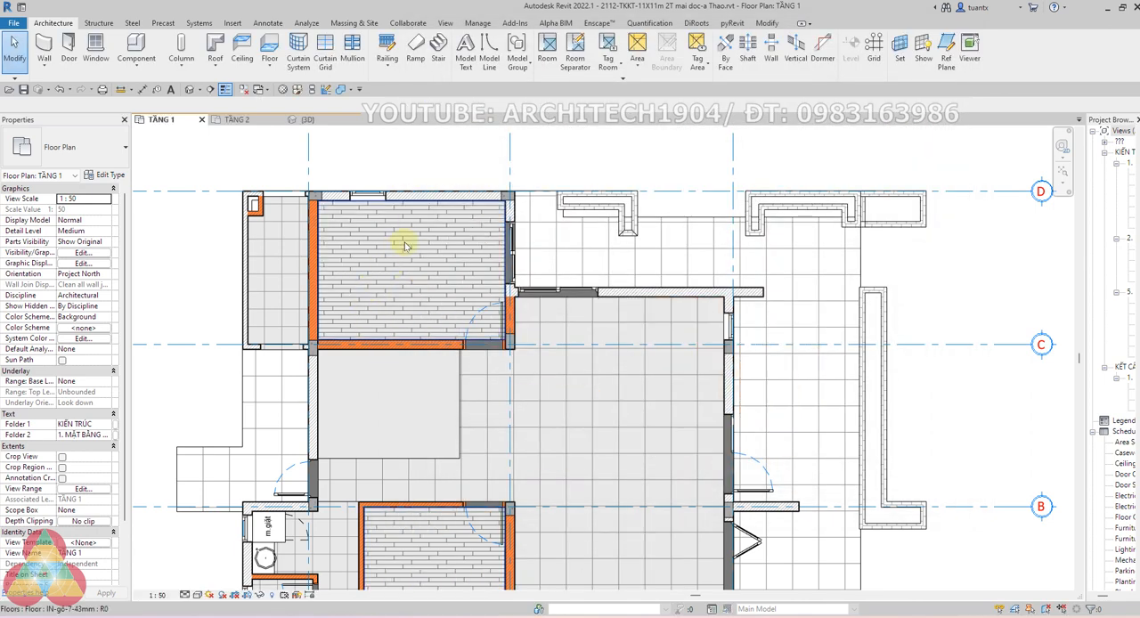
scroll(465, 276, "down", 4)
scroll(397, 363, "up", 3)
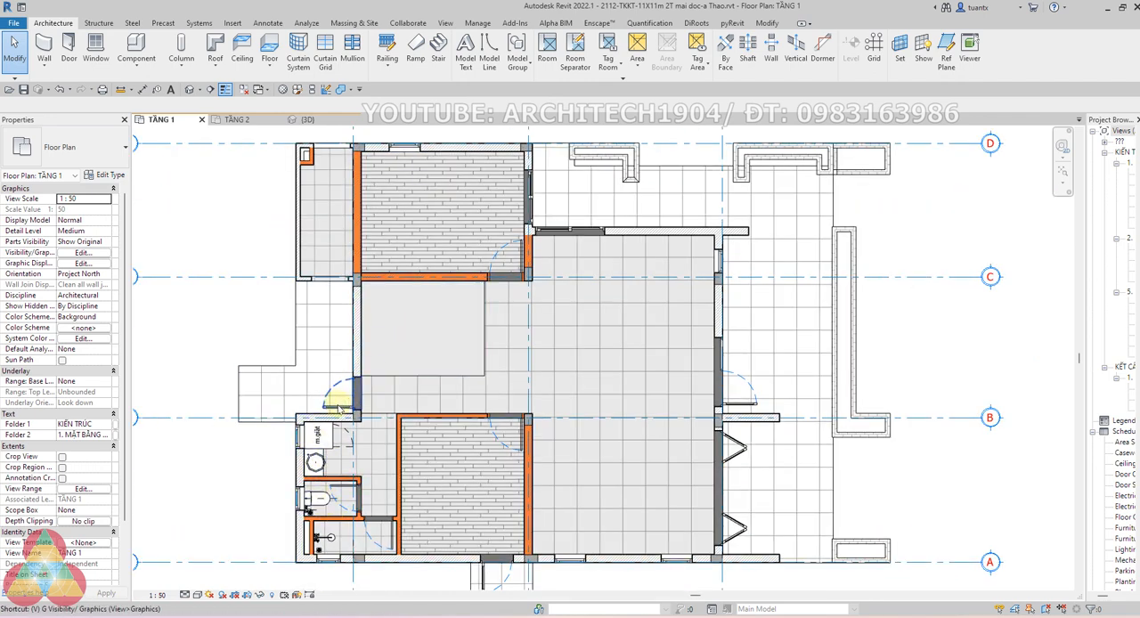
Restore the visibility of the Furniture category in the TẦNG 1 plan
key("v")
key("g")
left_click(444, 313)
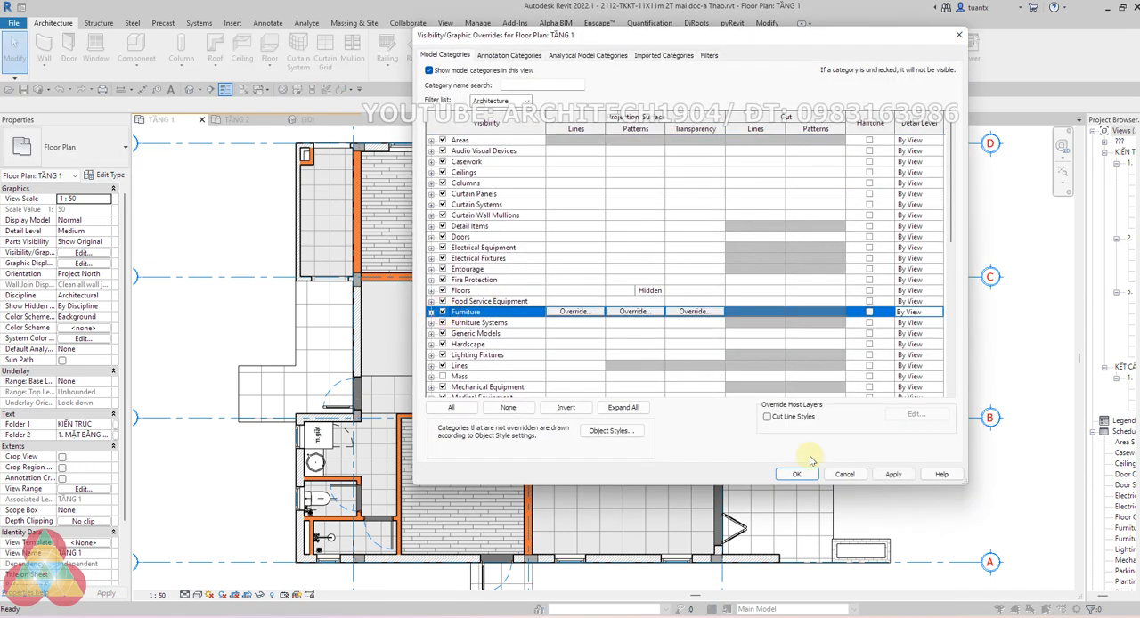
left_click(809, 479)
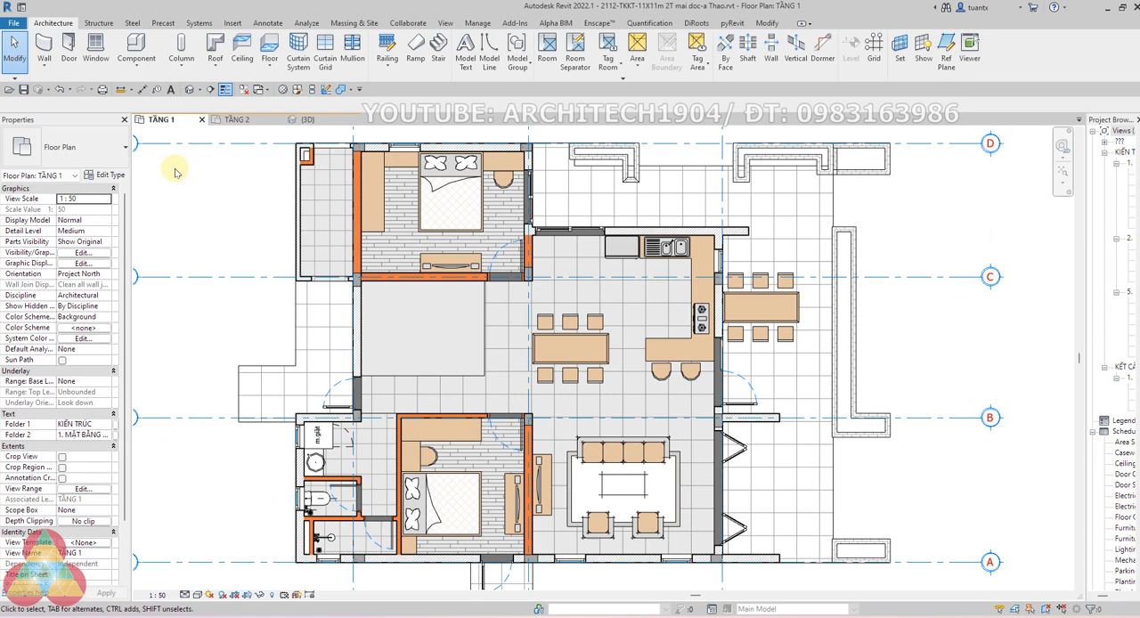
Create a new family from the Metric Detail Item.rft template
left_click(14, 22)
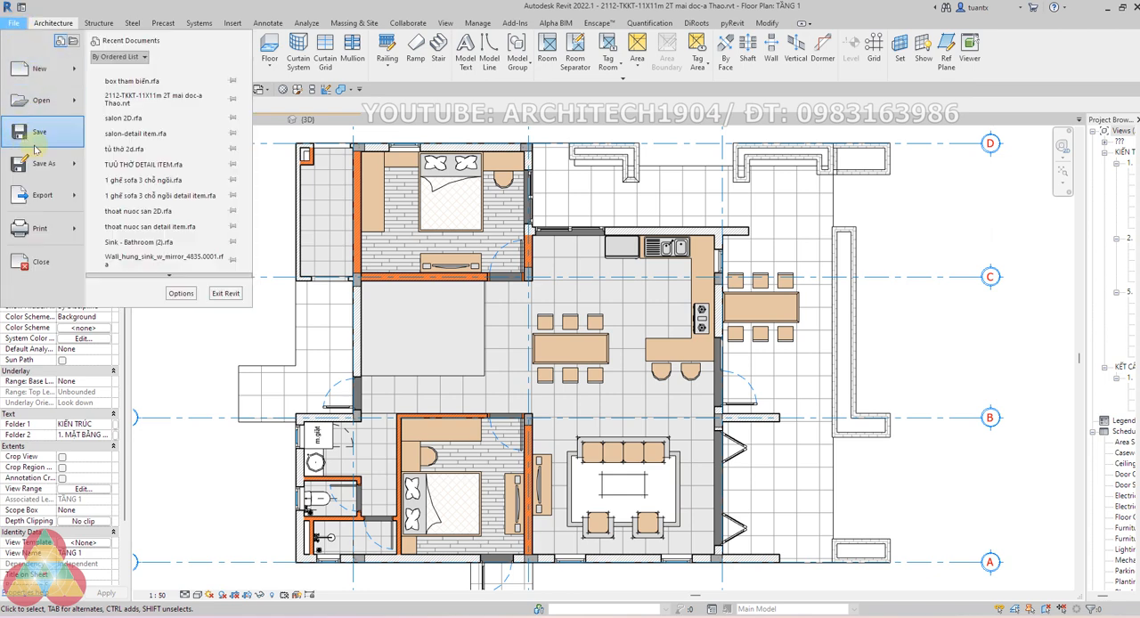
mouse_move(49, 73)
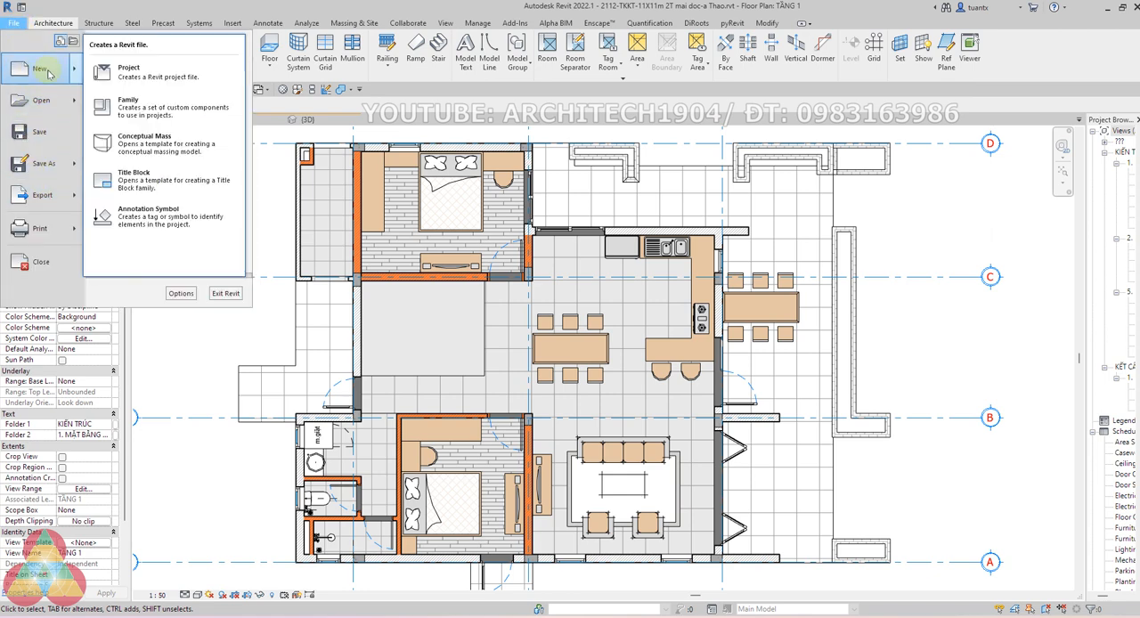
left_click(131, 105)
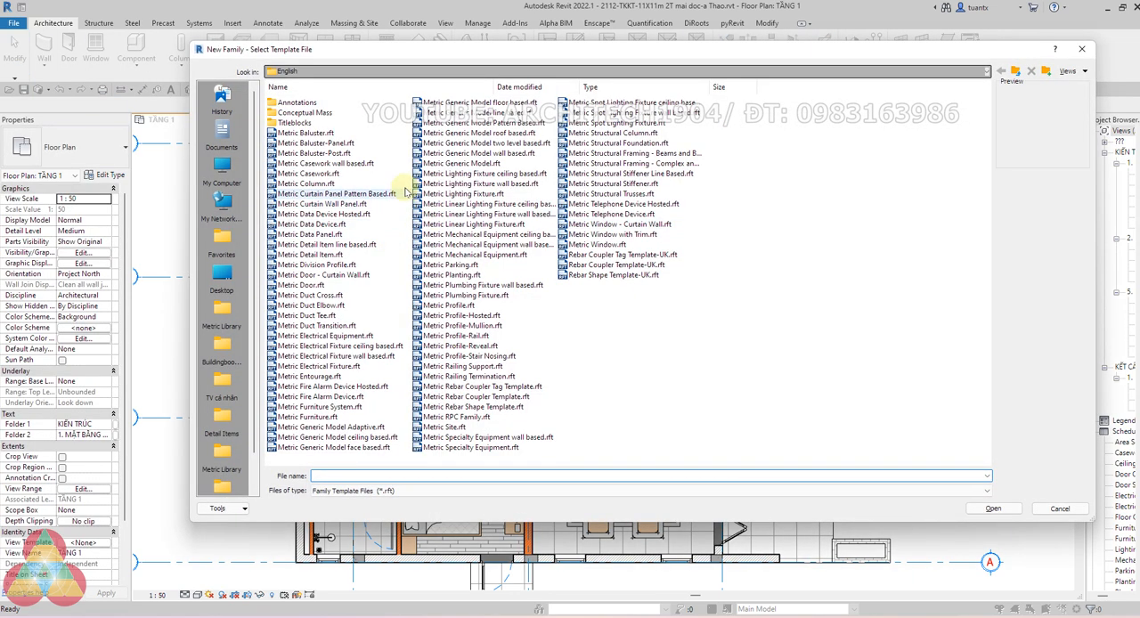
left_click(344, 203)
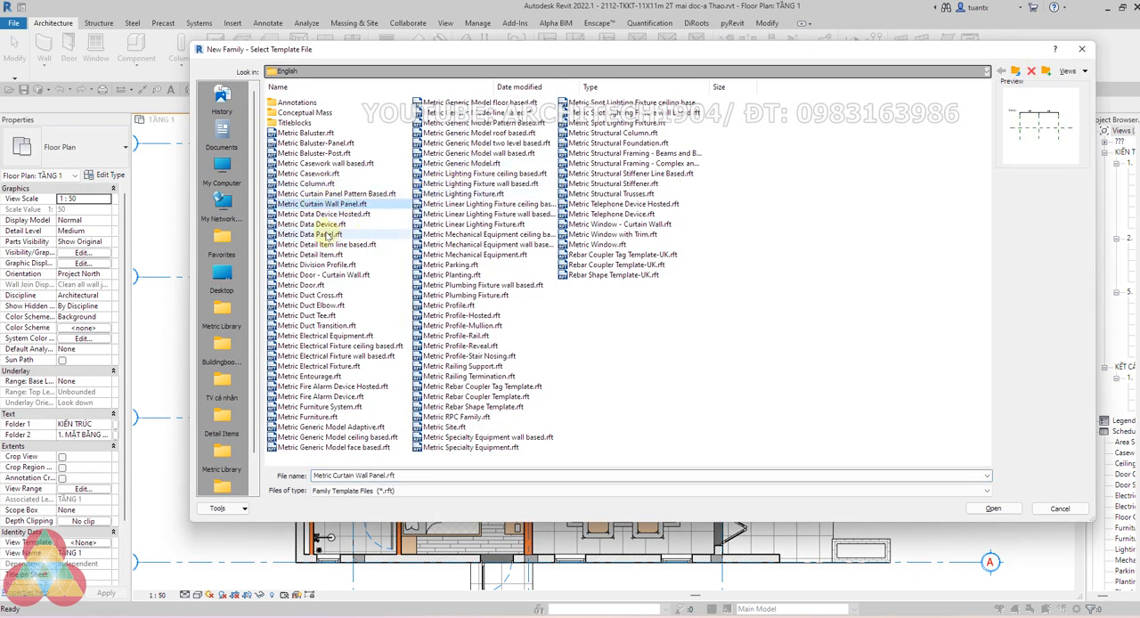
left_click(314, 225)
left_click(306, 234)
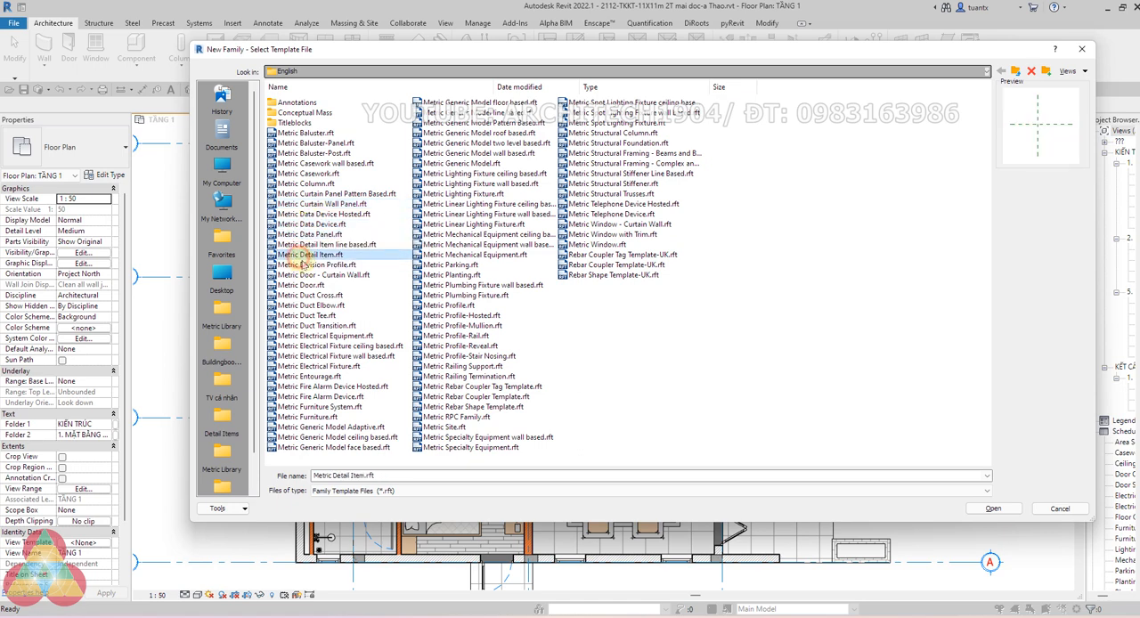
left_click(992, 508)
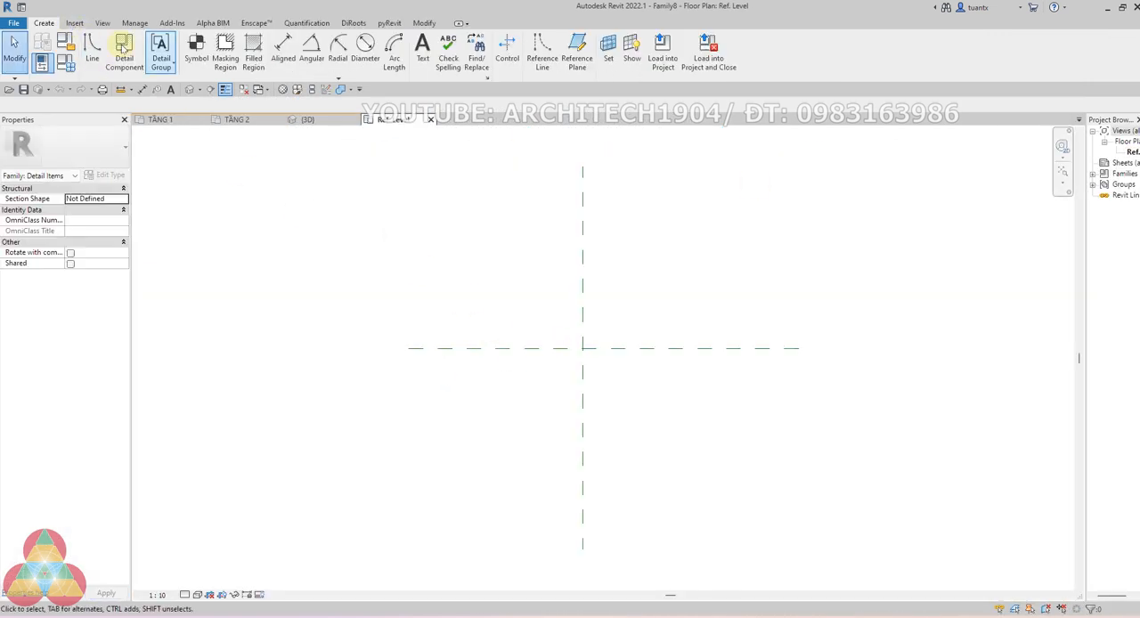
Import the CAD drawing ban6c 800x2000.dwg of the six-chair dining table into the family's Ref. Level view
left_click(74, 22)
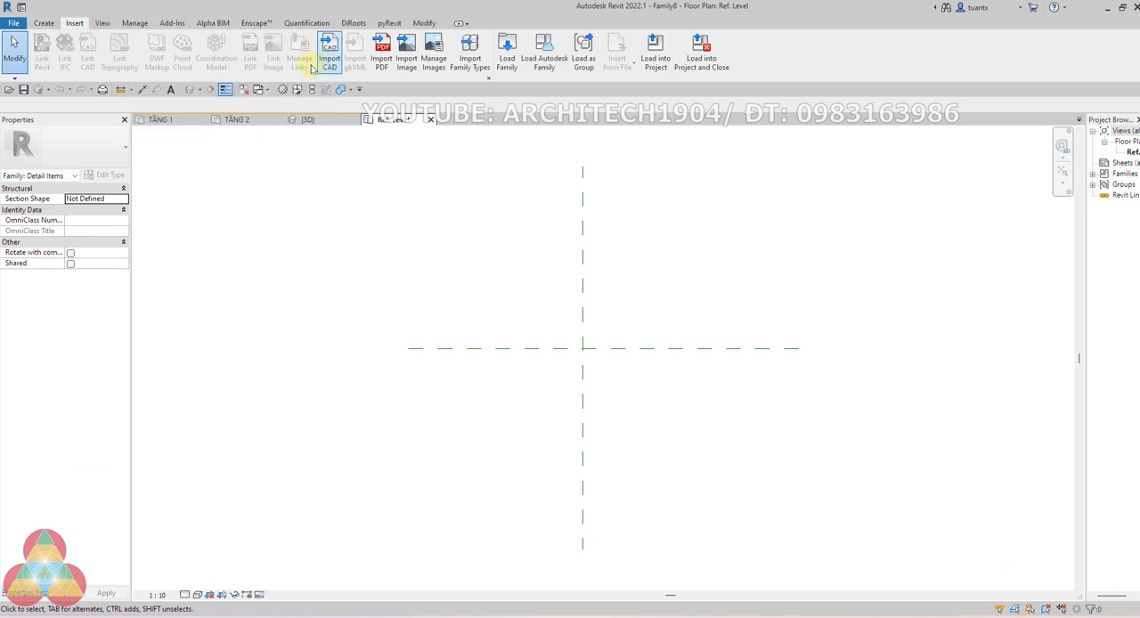
left_click(330, 59)
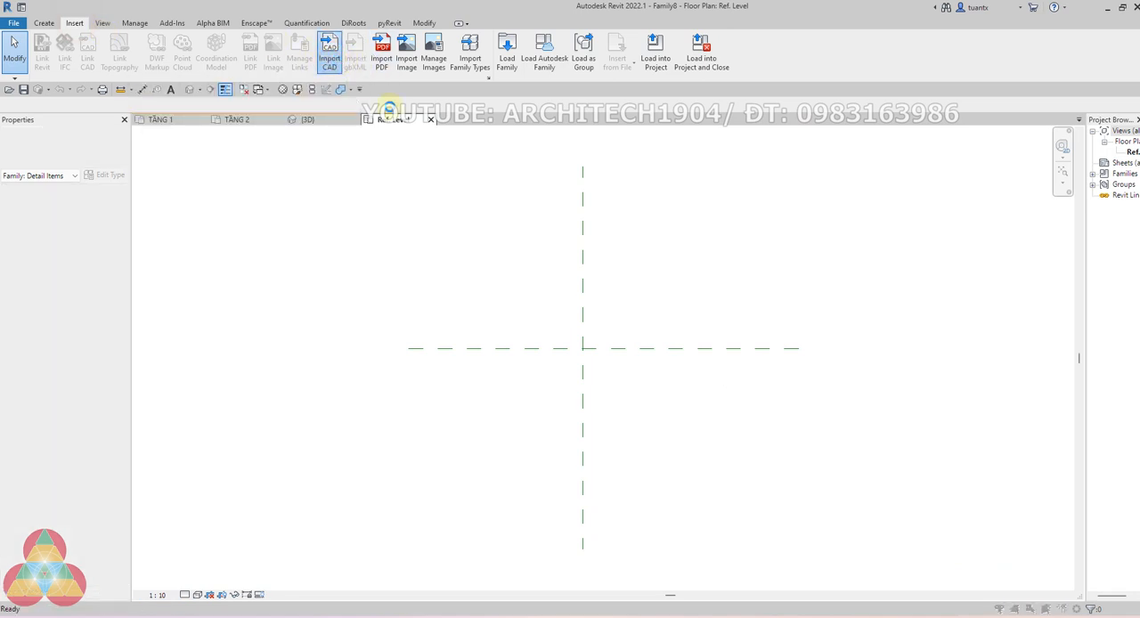
left_click_drag(591, 37, 1139, 22)
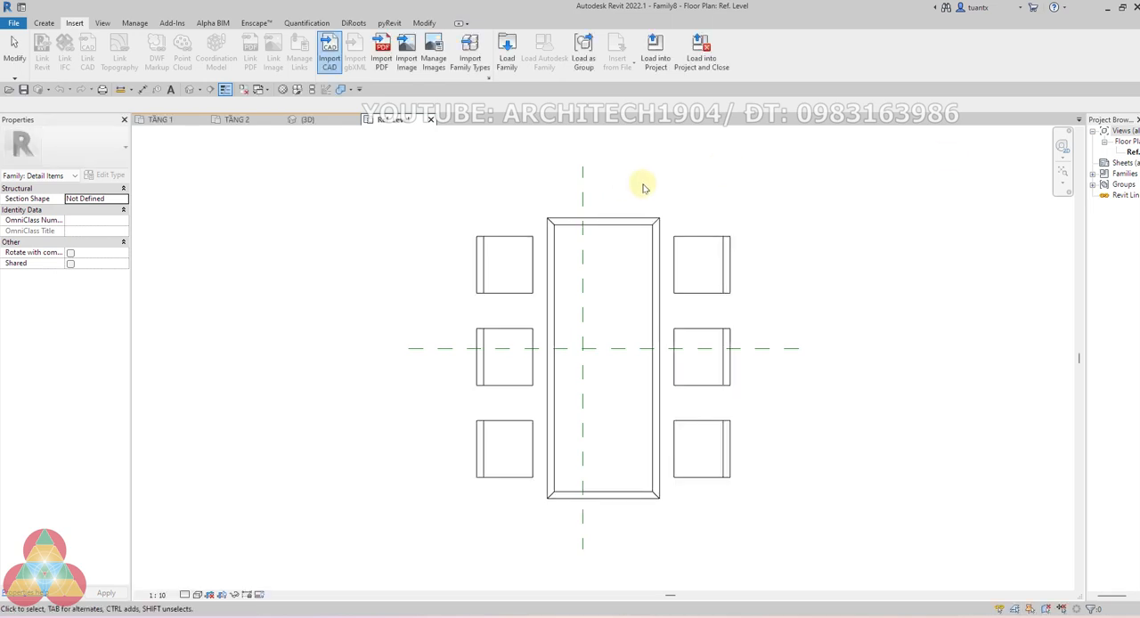
Move the imported drawing horizontally so the midpoint of the table's upper edge lies on the Center (Left/Right) reference plane
scroll(600, 230, "down", 2)
middle_click_drag(600, 230, 545, 237)
left_click(522, 241)
scroll(524, 240, "up", 2)
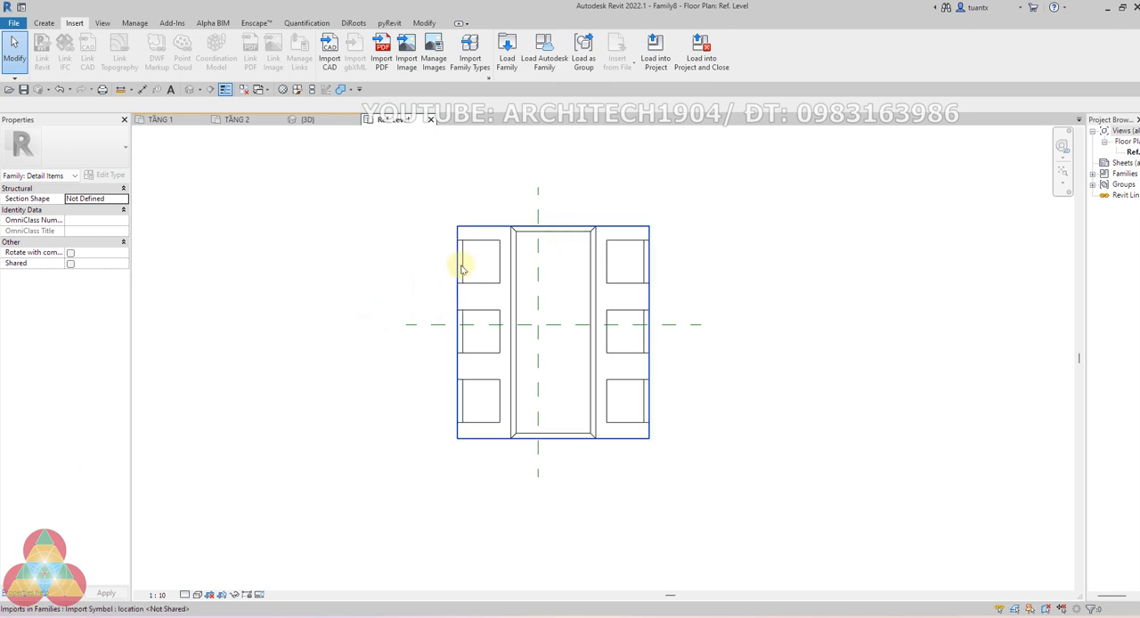
left_click(582, 235)
scroll(570, 233, "up", 2)
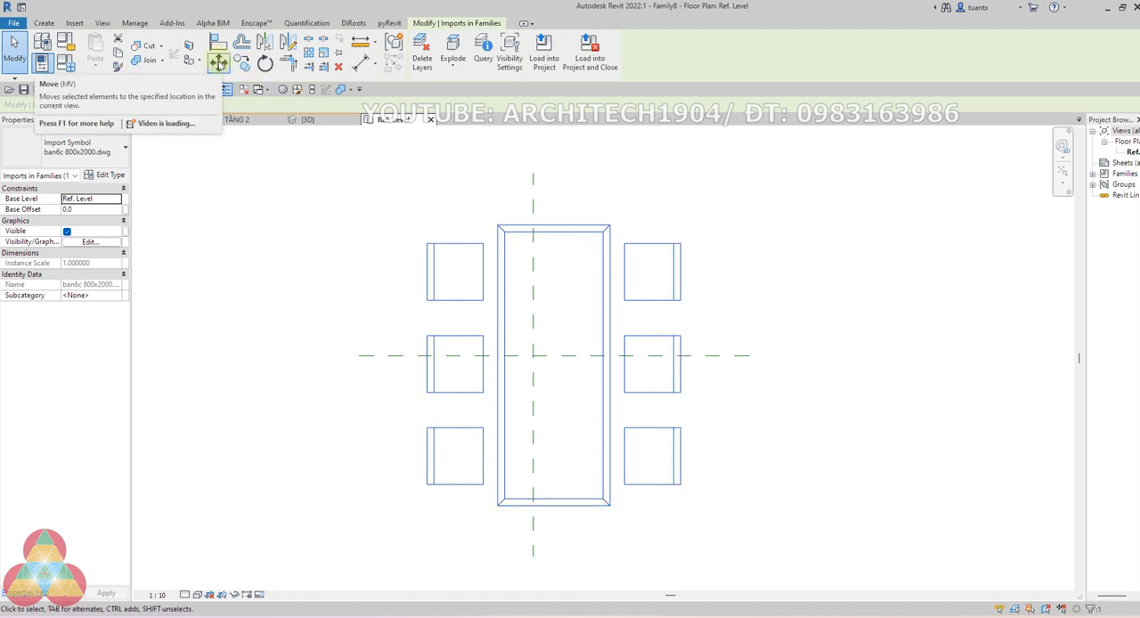
scroll(548, 182, "down", 2)
left_click(673, 193)
left_click(566, 210)
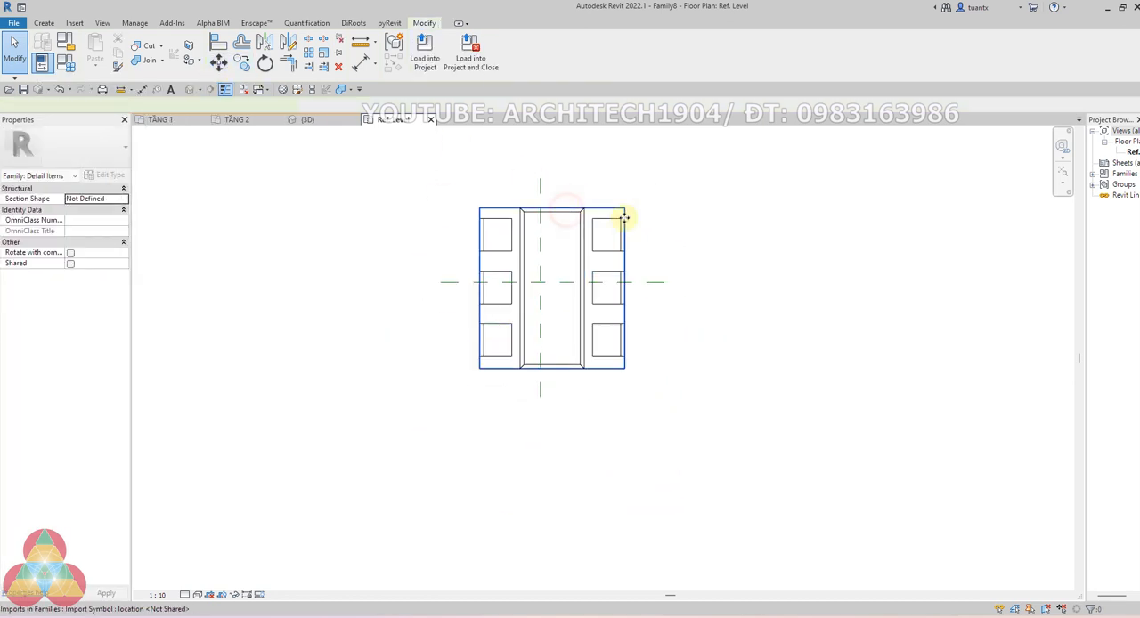
middle_click_drag(624, 218, 568, 251)
scroll(568, 252, "down", 1)
left_click(218, 63)
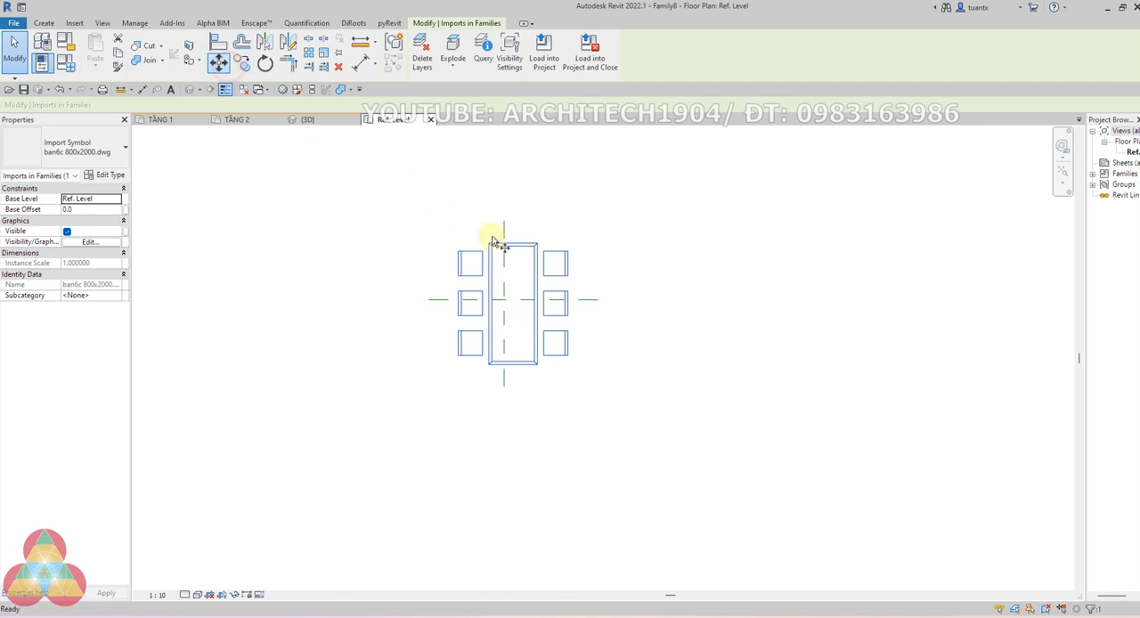
scroll(509, 246, "up", 2)
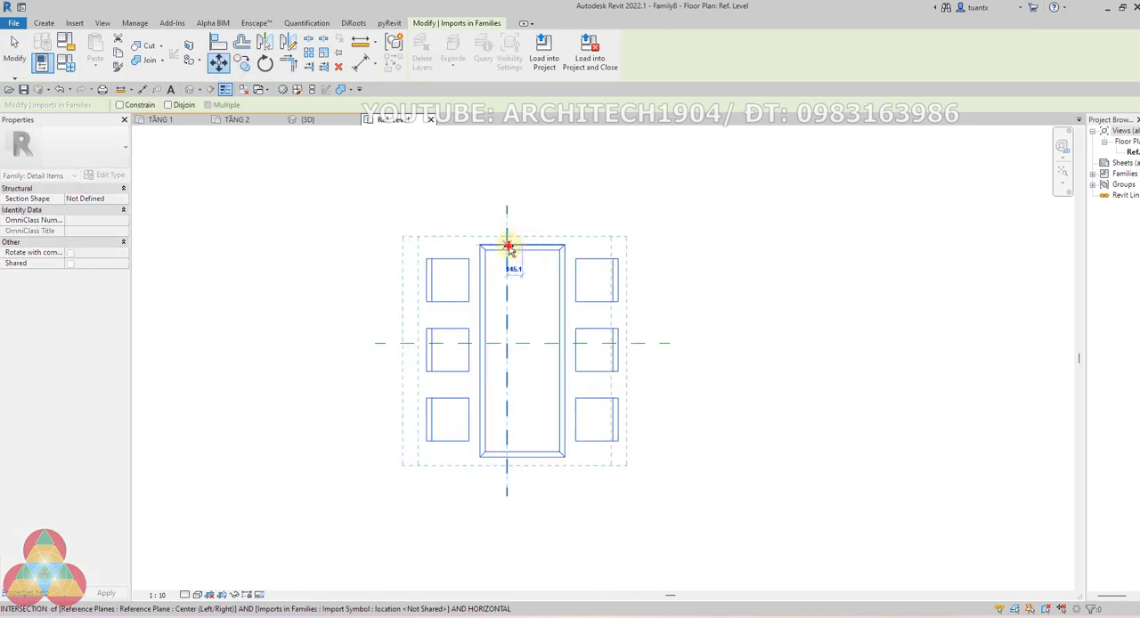
left_click(508, 247)
scroll(554, 185, "down", 2)
scroll(346, 245, "down", 1)
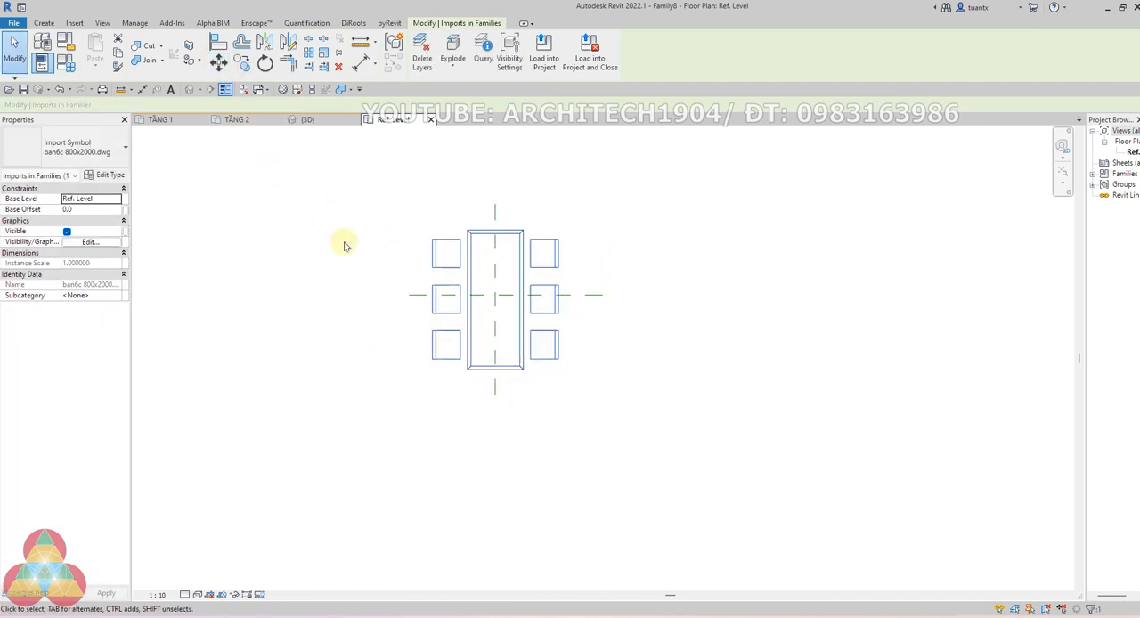
scroll(356, 239, "down", 1)
Pin the imported dining table drawing in place
left_click(341, 53)
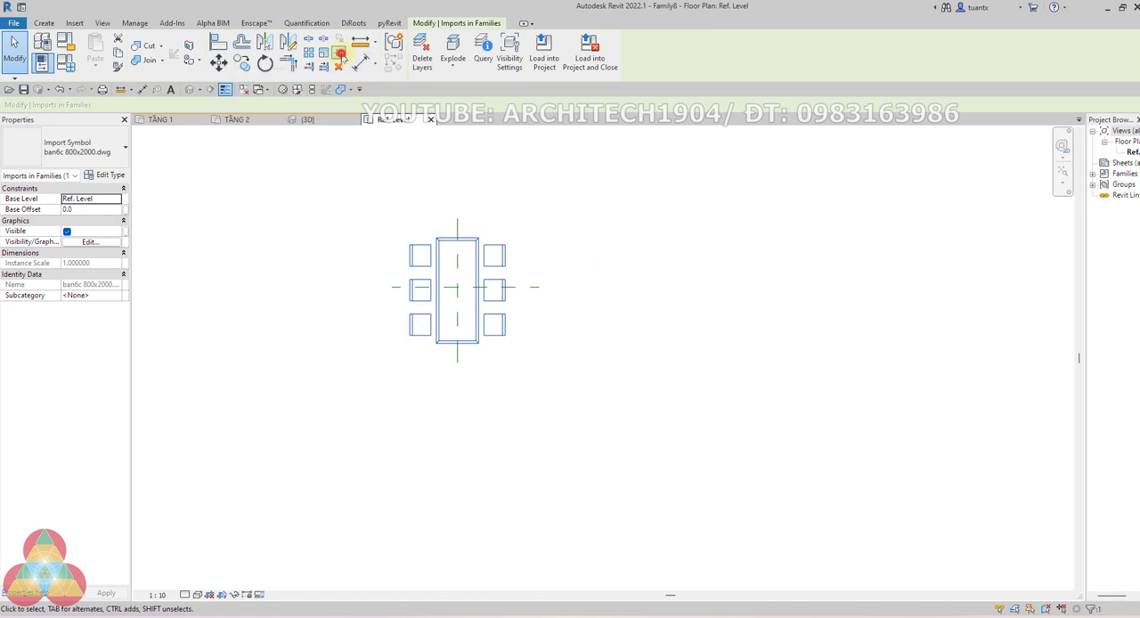
left_click(569, 236)
scroll(501, 256, "up", 2)
left_click(461, 242)
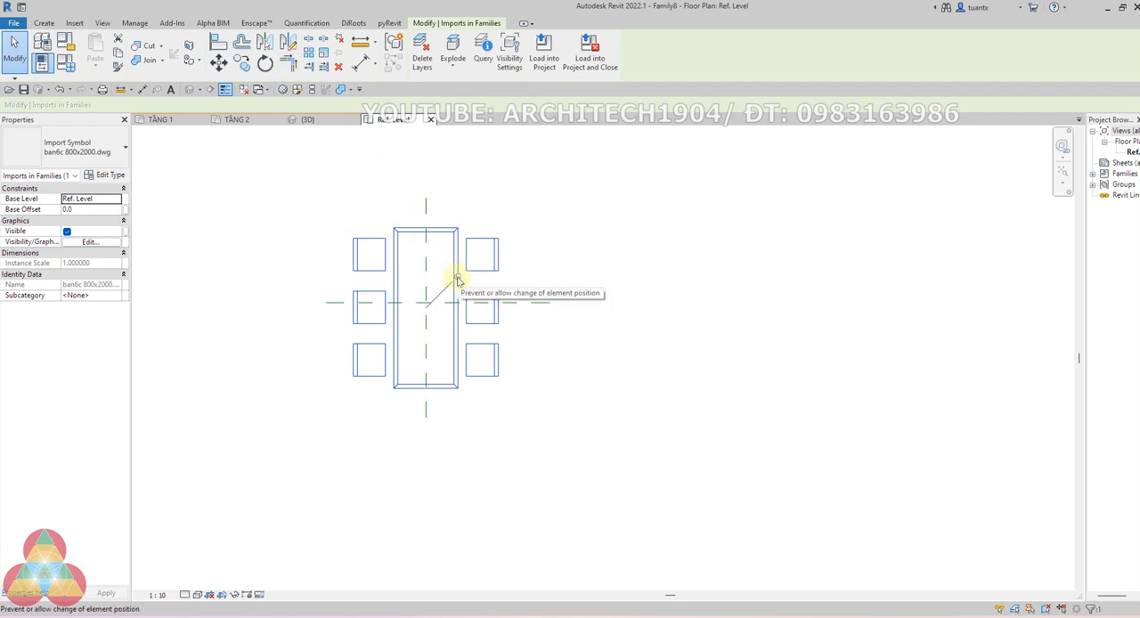
left_click(665, 244)
scroll(535, 267, "down", 2)
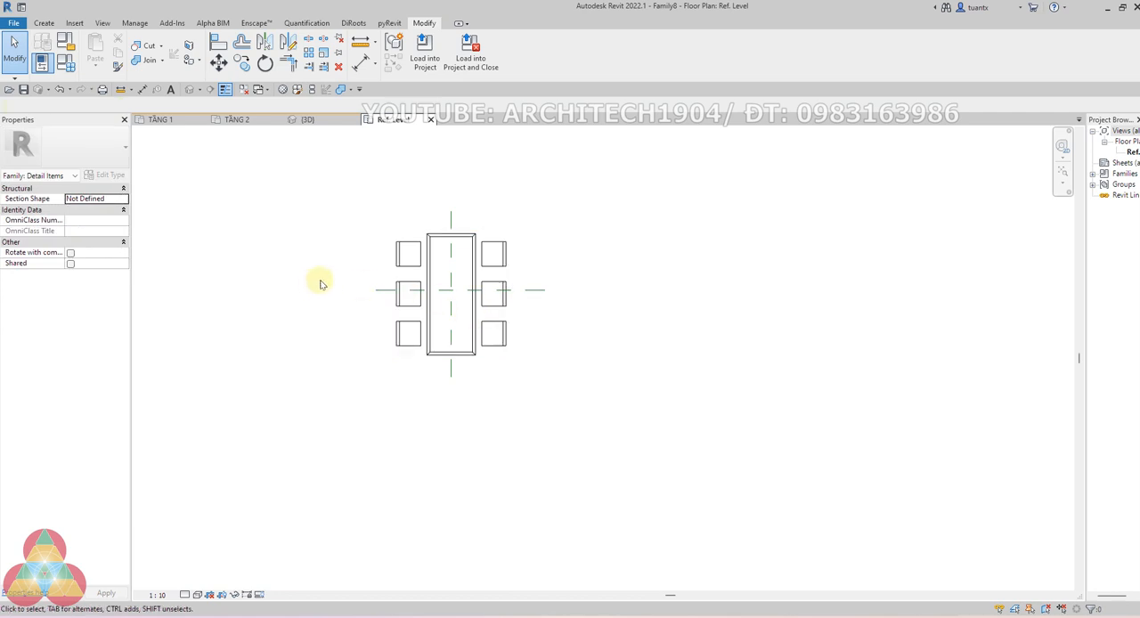
Move the imported drawing vertically so the table is centred on the horizontal reference plane
scroll(402, 288, "up", 3)
left_click(410, 301)
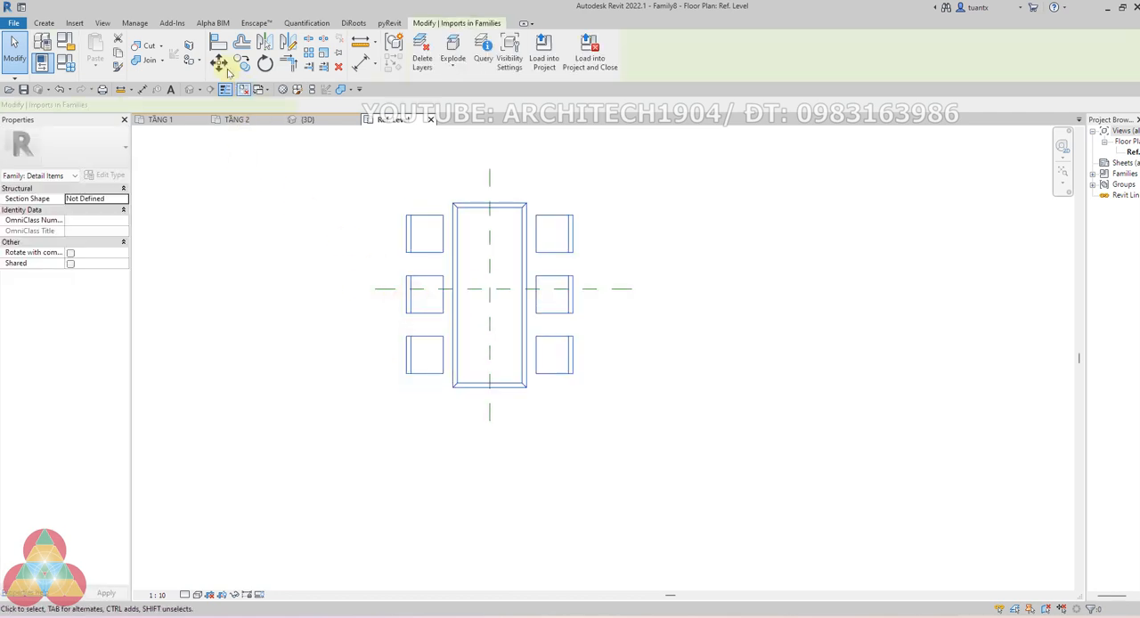
scroll(419, 307, "up", 2)
left_click_drag(413, 306, 414, 293)
left_click(706, 375)
scroll(703, 370, "down", 2)
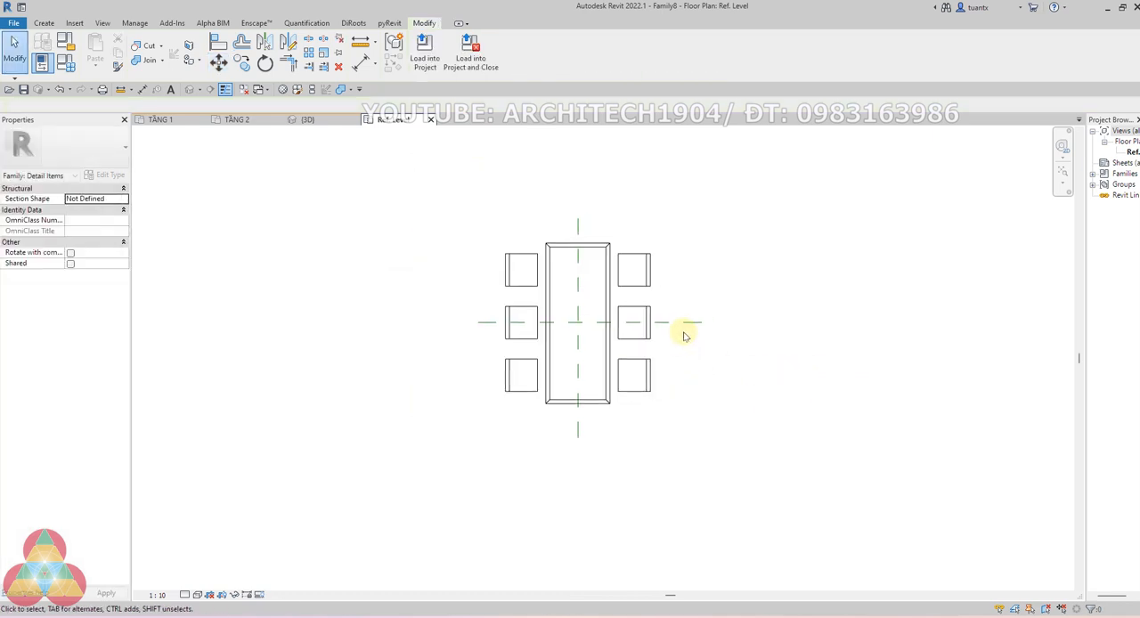
Start a filled region and duplicate its Concrete type under the name màu nâu nhạt
left_click(40, 22)
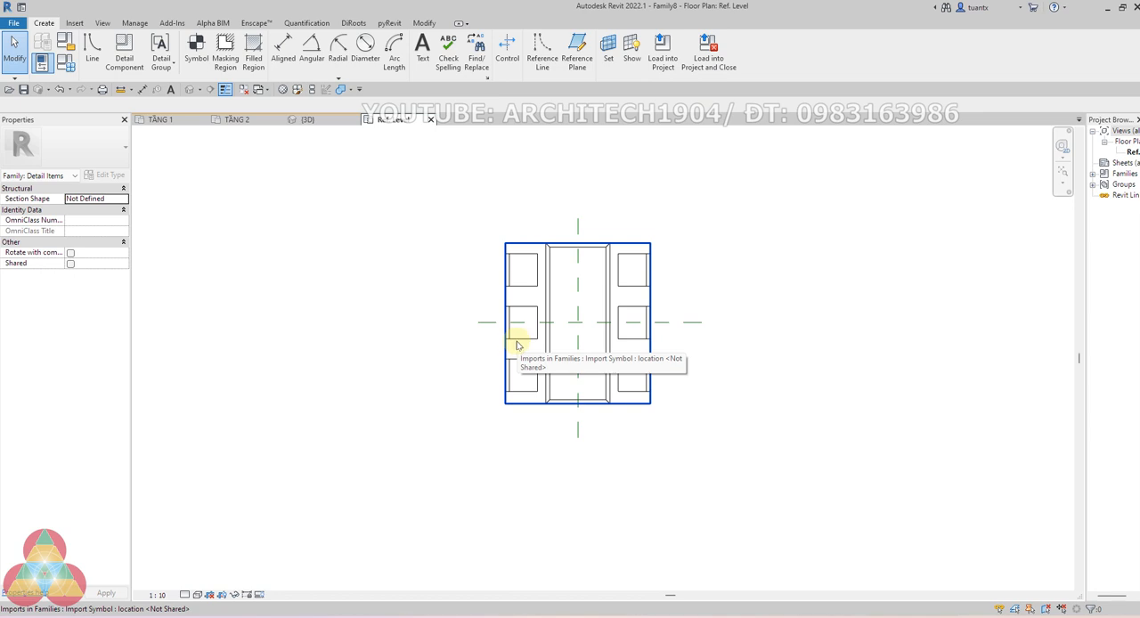
scroll(549, 251, "up", 2)
middle_click_drag(516, 240, 450, 222)
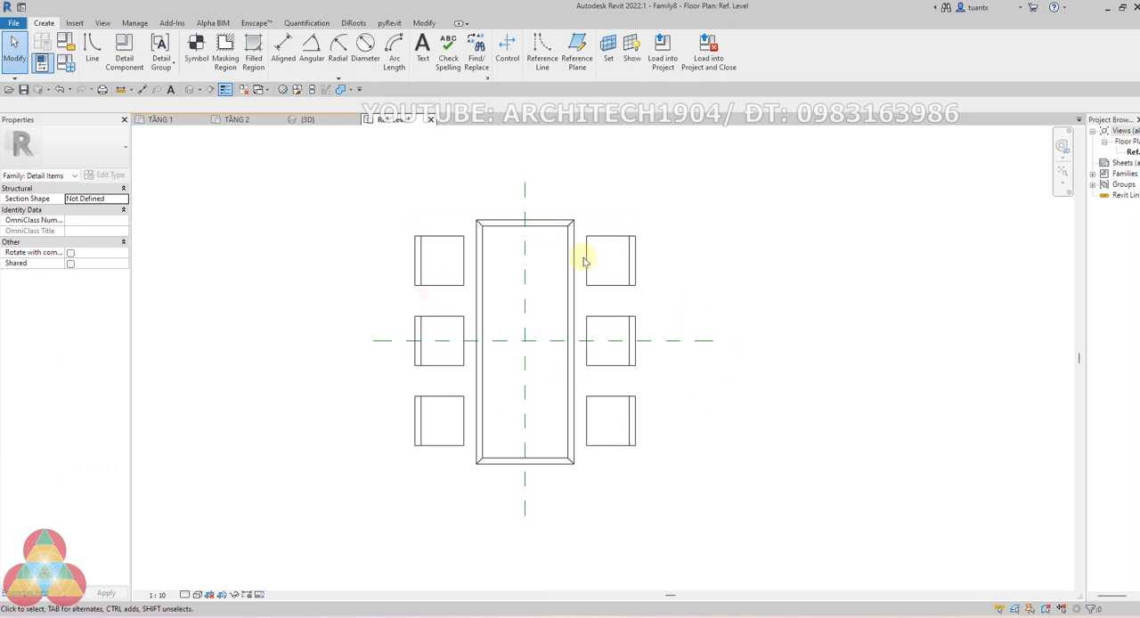
left_click(254, 55)
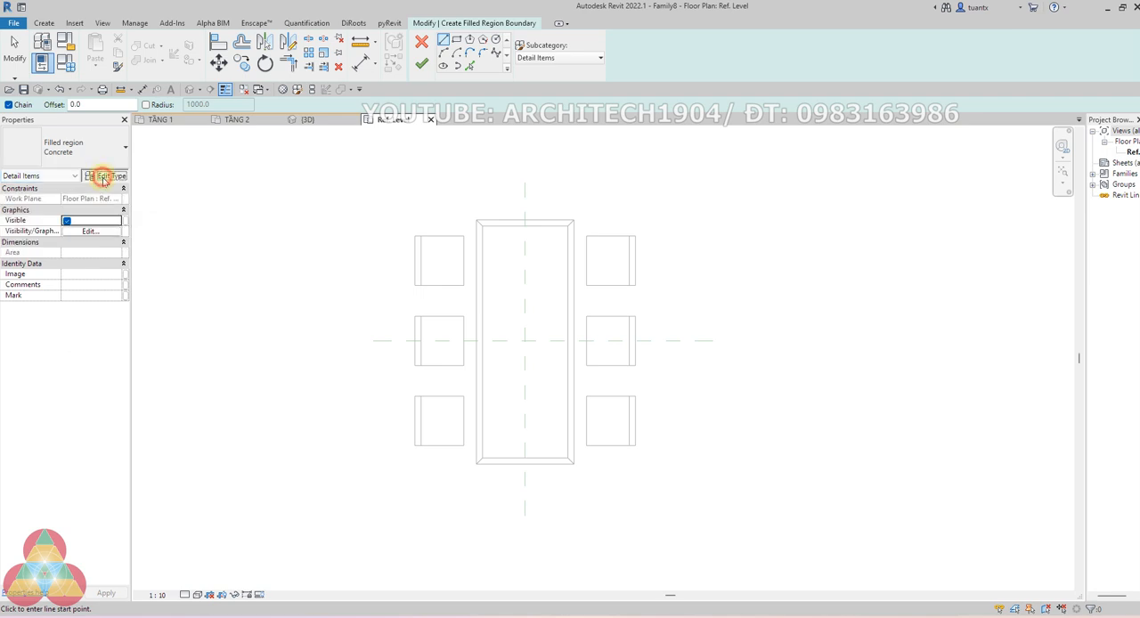
left_click(106, 176)
mouse_move(634, 86)
left_mouse_down()
mouse_move(649, 70)
mouse_move(637, 66)
left_mouse_up()
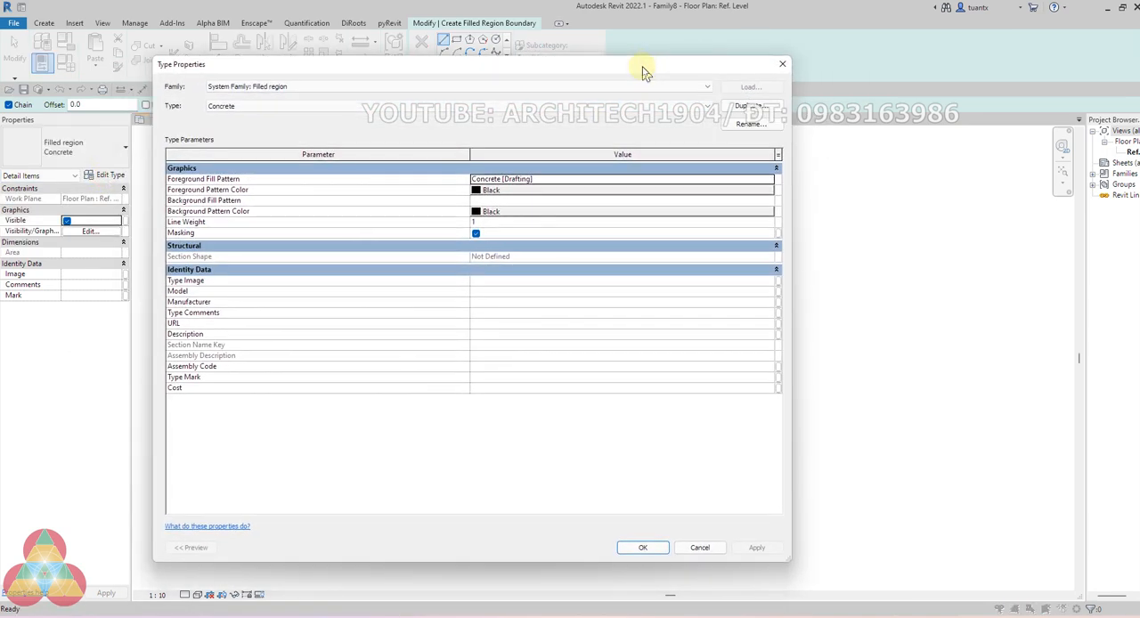
left_click(743, 110)
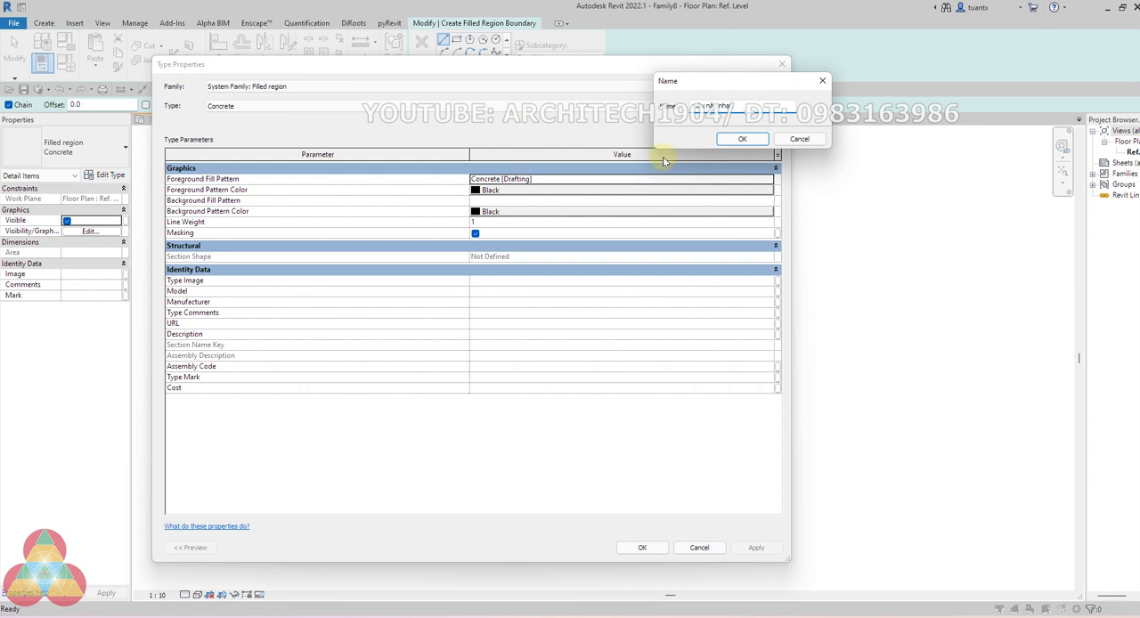
left_click(739, 140)
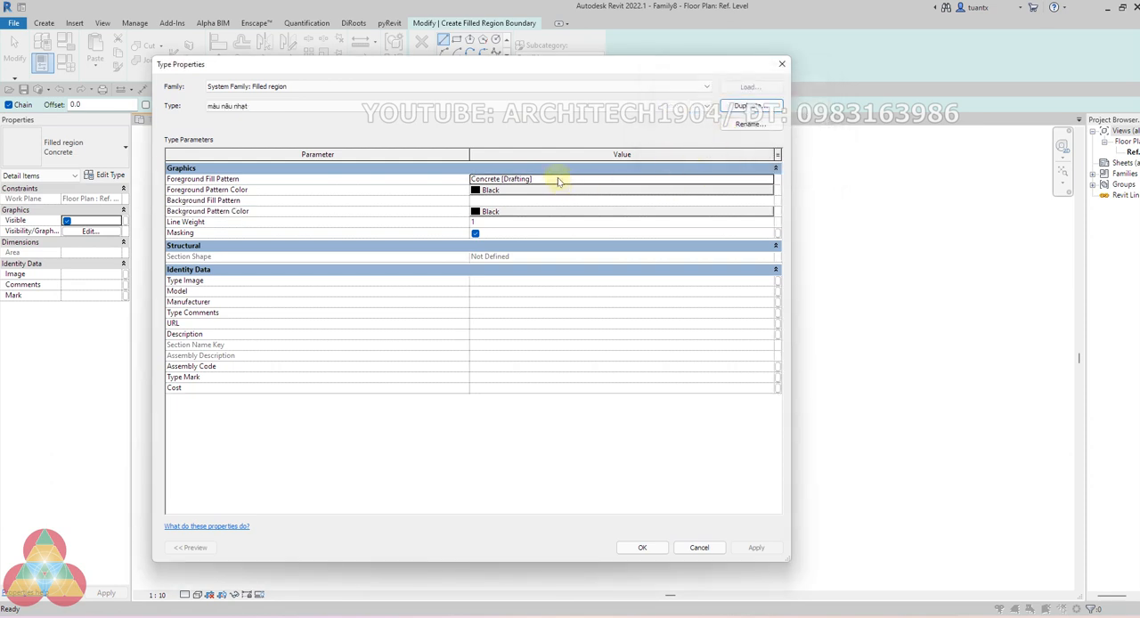
Set the foreground fill pattern of the màu nâu nhạt type to the drafting pattern <Solid fill>
left_click(558, 180)
left_click(771, 182)
left_click(400, 233)
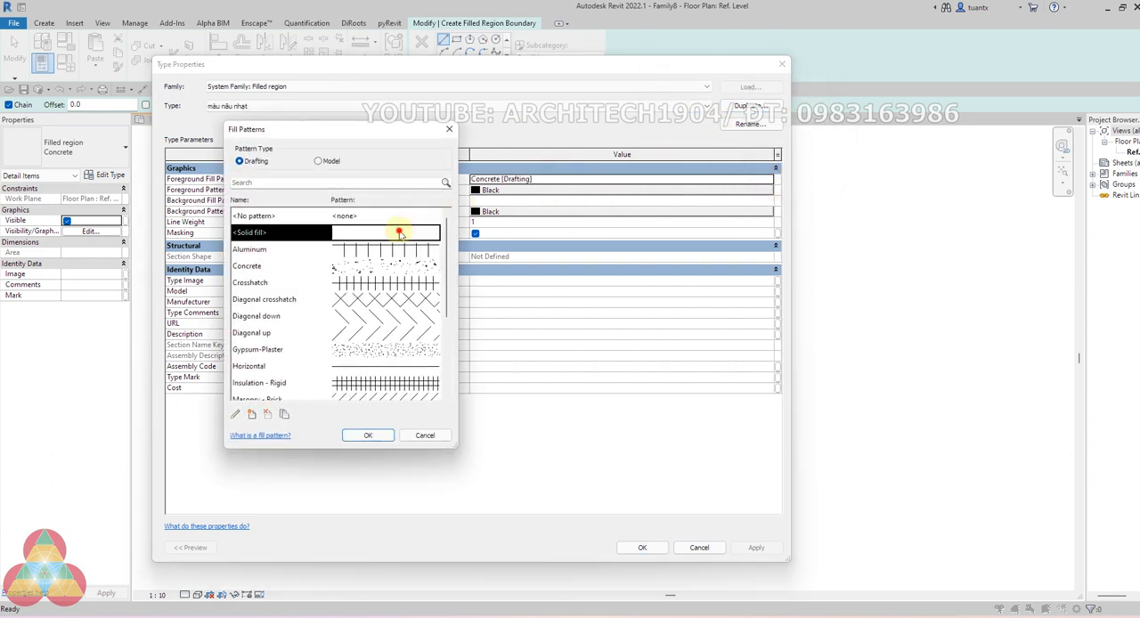
left_click(368, 435)
Set the type's foreground pattern color to RGB 128-064-064
left_click(526, 190)
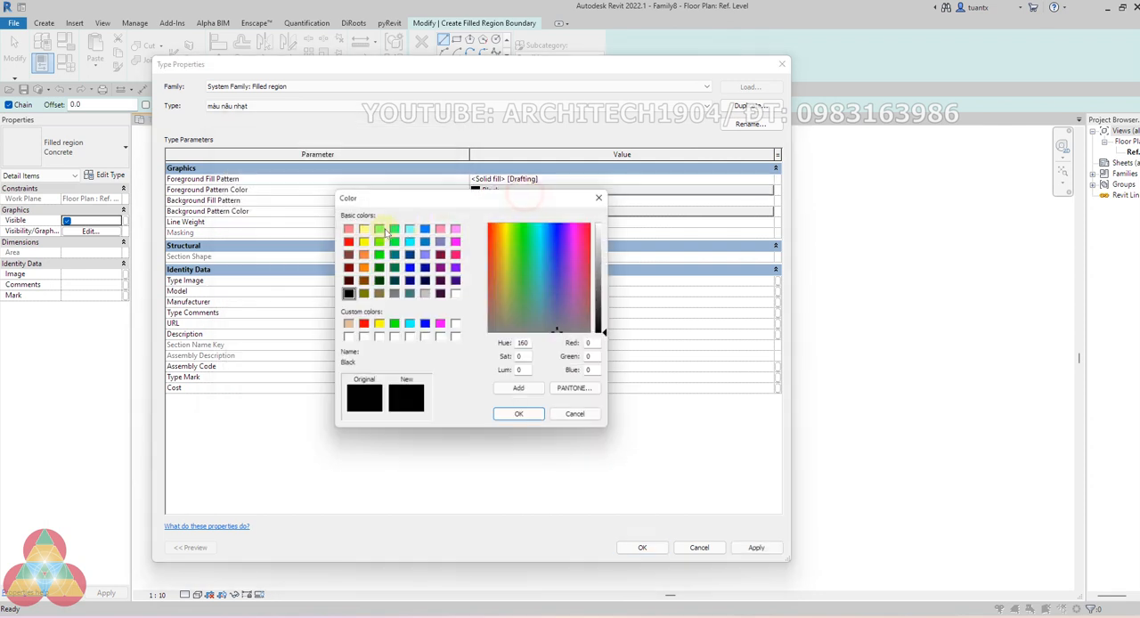
left_click(347, 266)
left_click(504, 415)
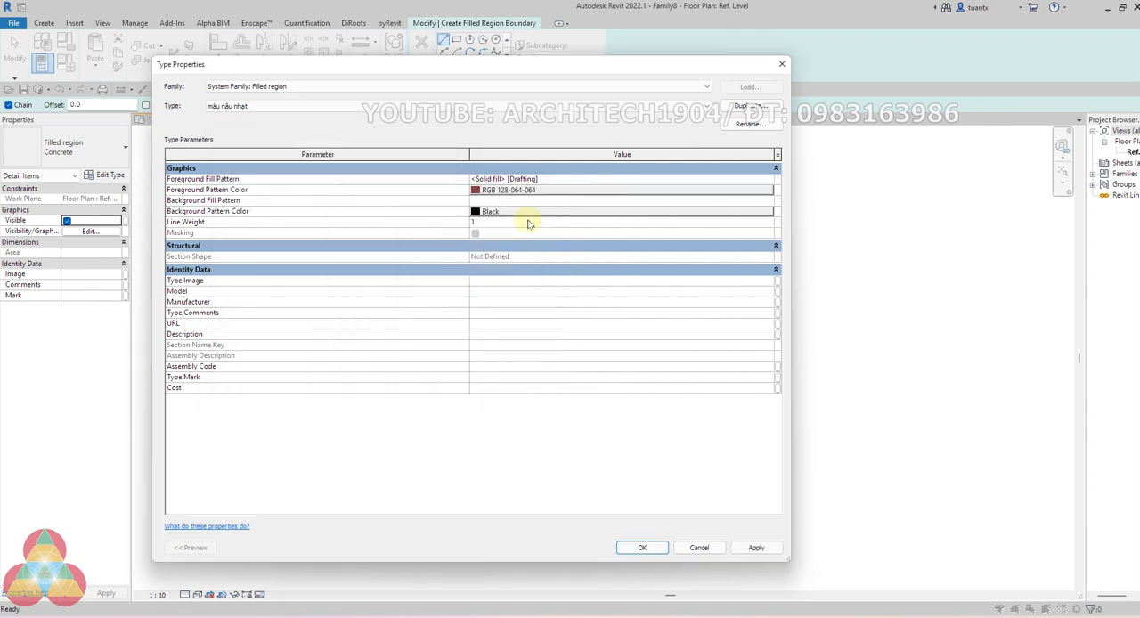
Try several brown shades for the foreground pattern color, choose the saved custom color PANTONE 727 C, and accept the type properties
left_click(526, 190)
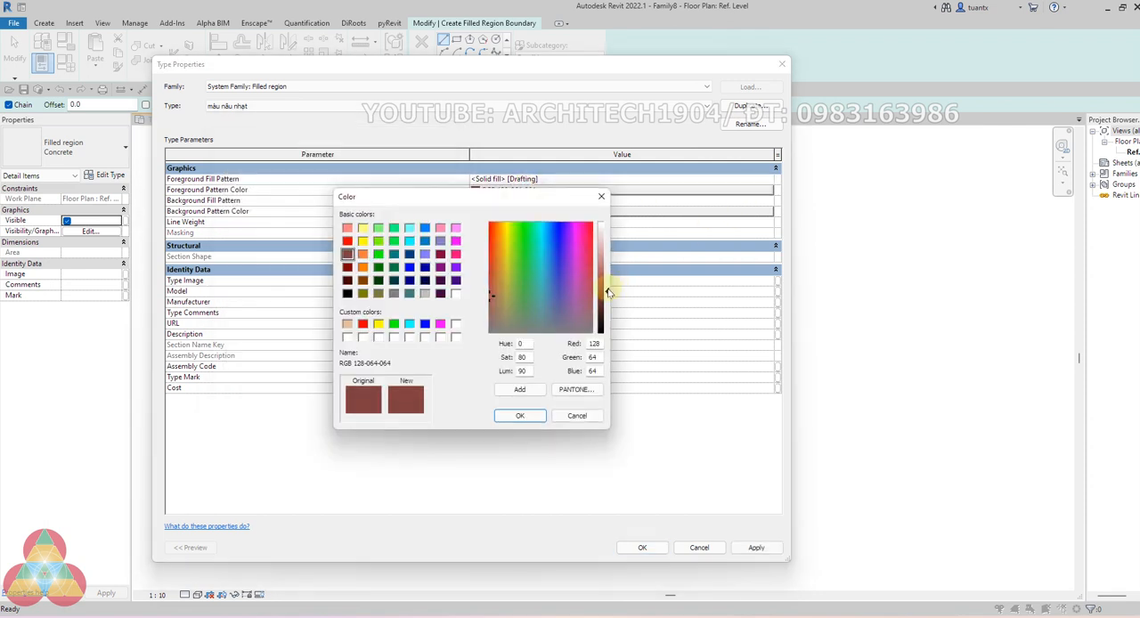
left_click_drag(608, 292, 609, 243)
left_click(362, 282)
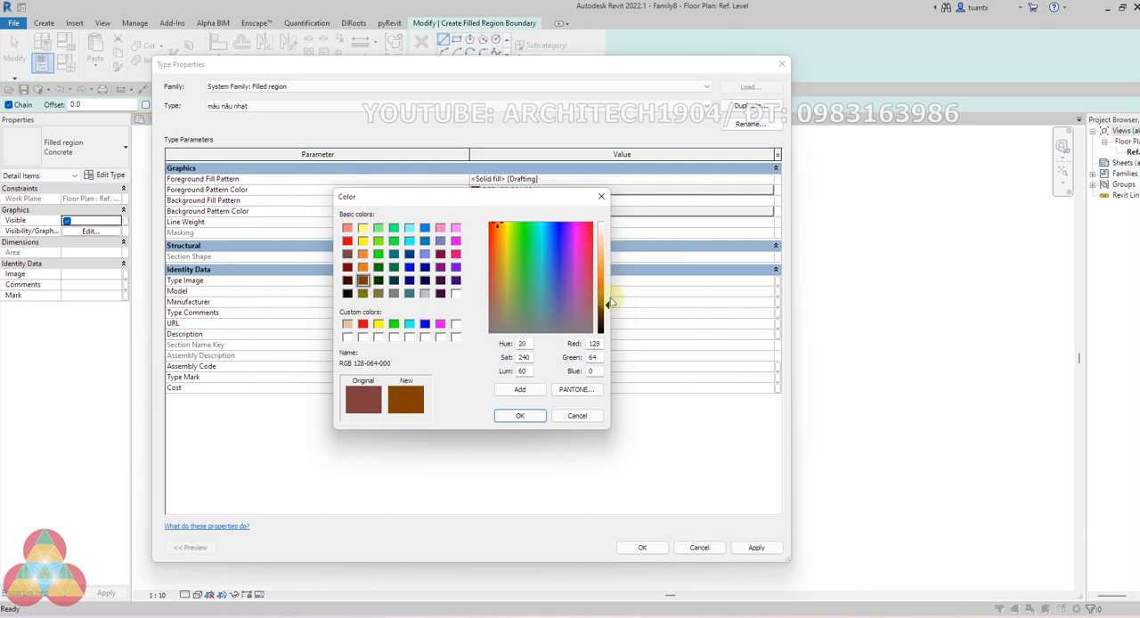
mouse_move(611, 303)
left_mouse_down()
mouse_move(608, 283)
mouse_move(608, 301)
left_mouse_up()
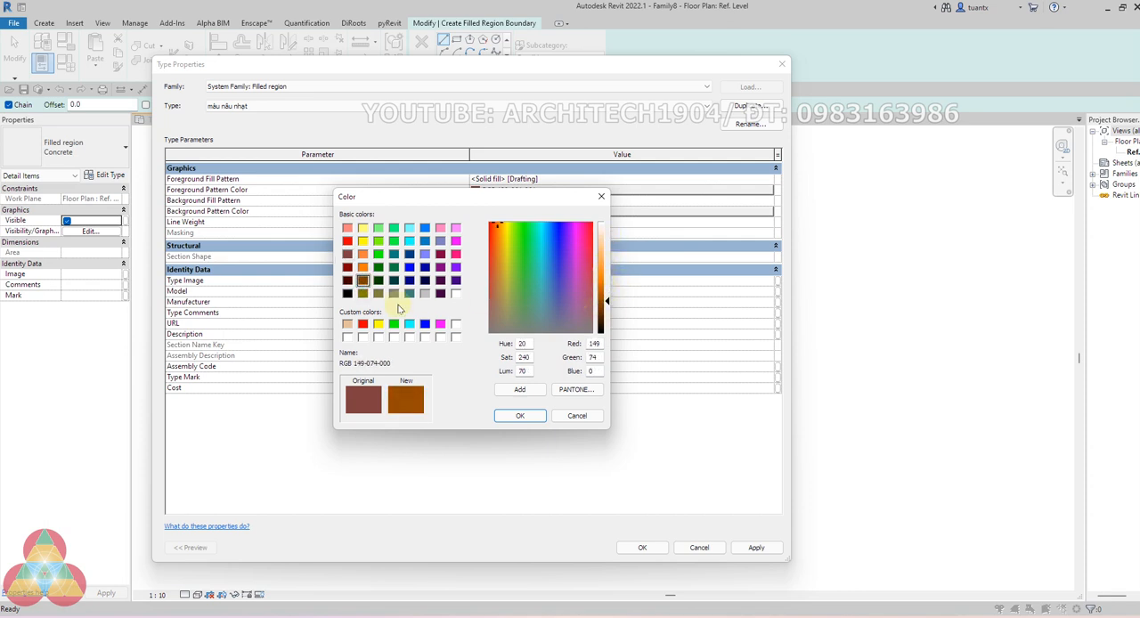
left_click(348, 266)
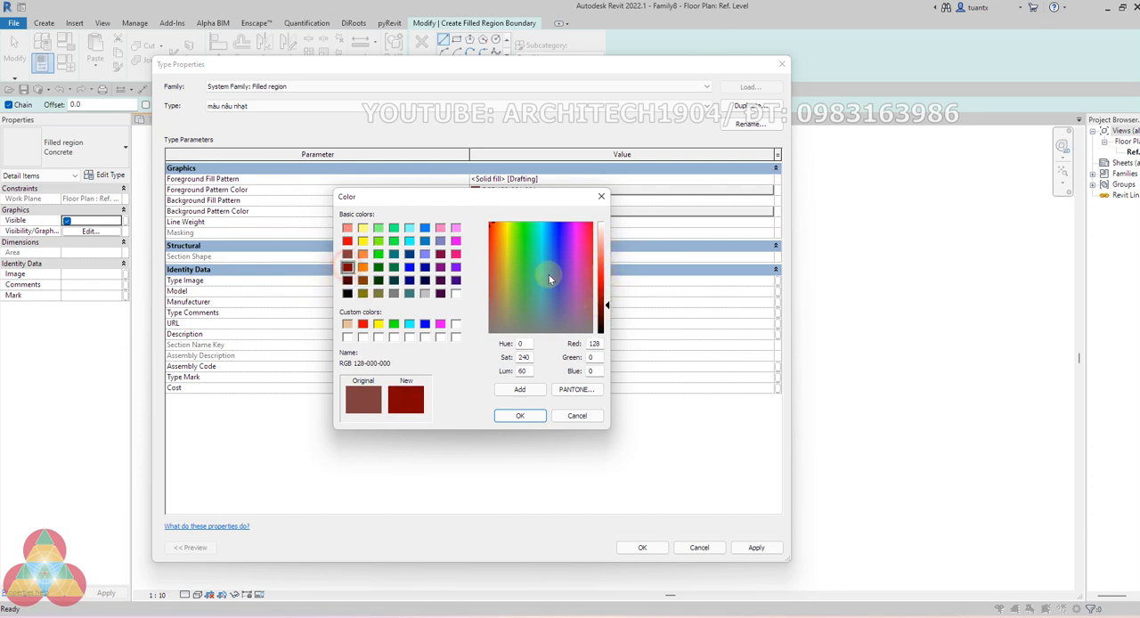
left_click(348, 255)
left_click_drag(607, 294, 605, 263)
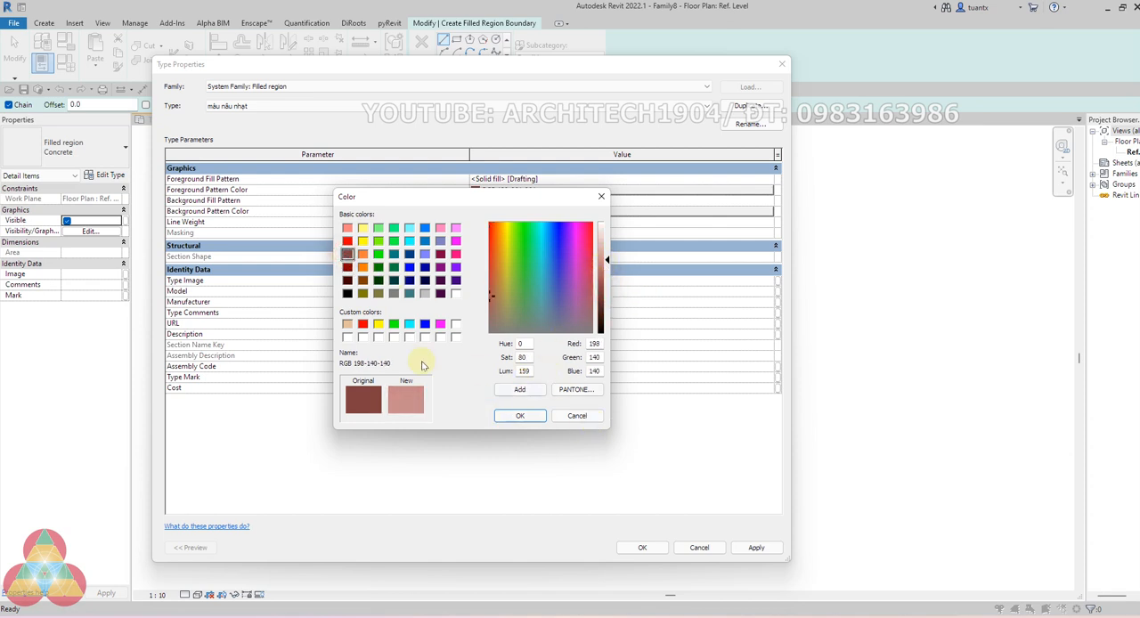
left_click(348, 325)
left_click(521, 416)
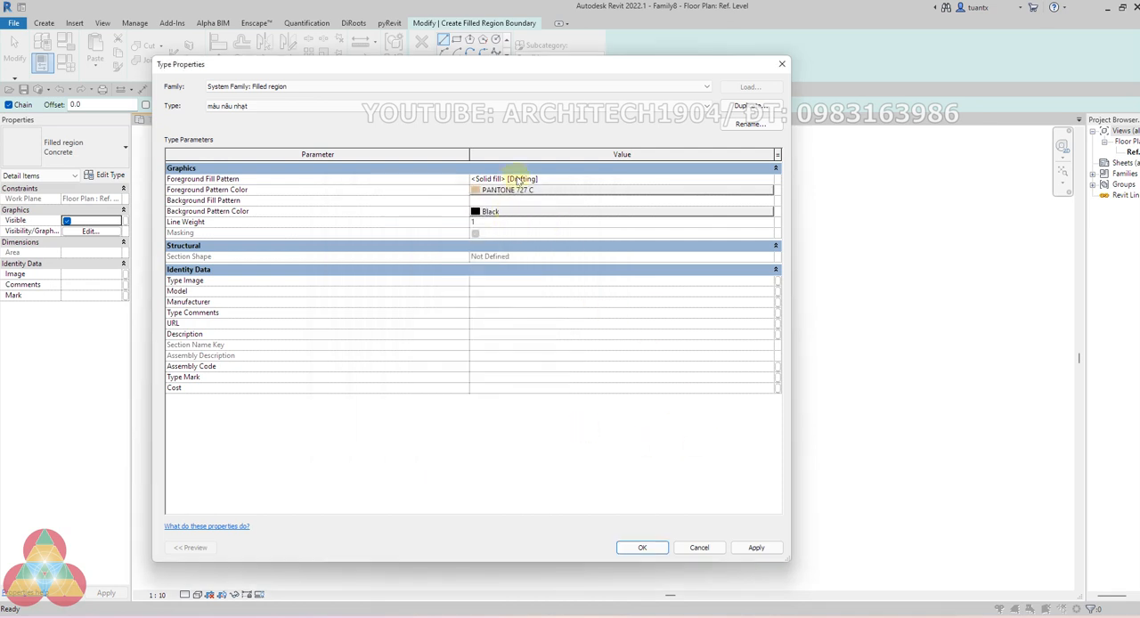
left_click(639, 547)
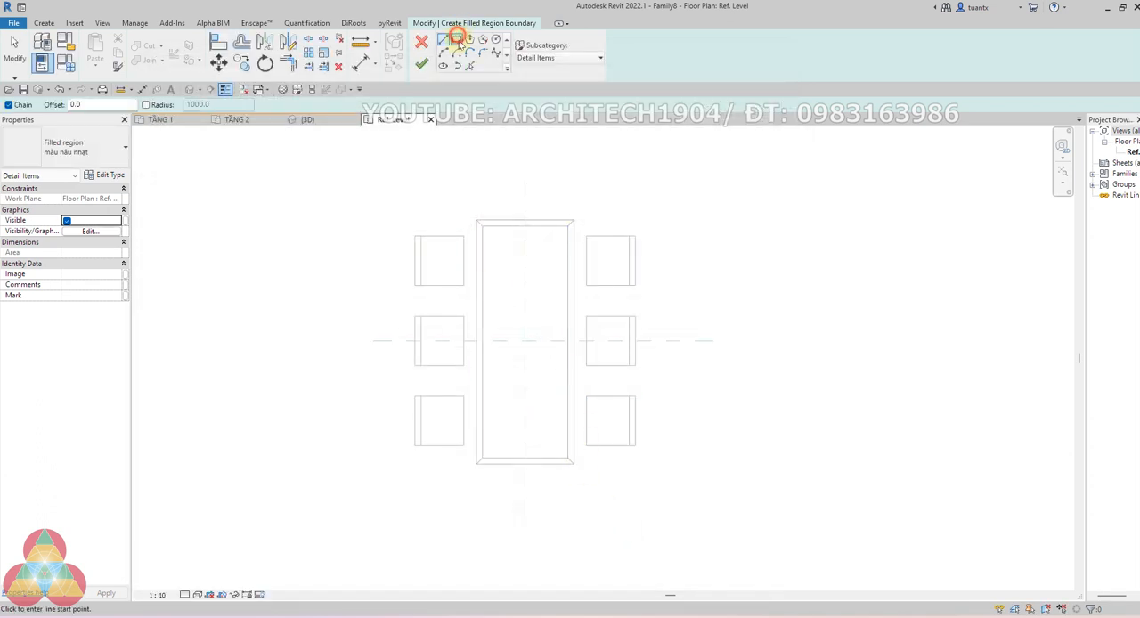
Create an 800 x 2000 mm rectangular filled region over the outer outline of the table
left_click(456, 39)
scroll(481, 212, "up", 2)
left_click(473, 222)
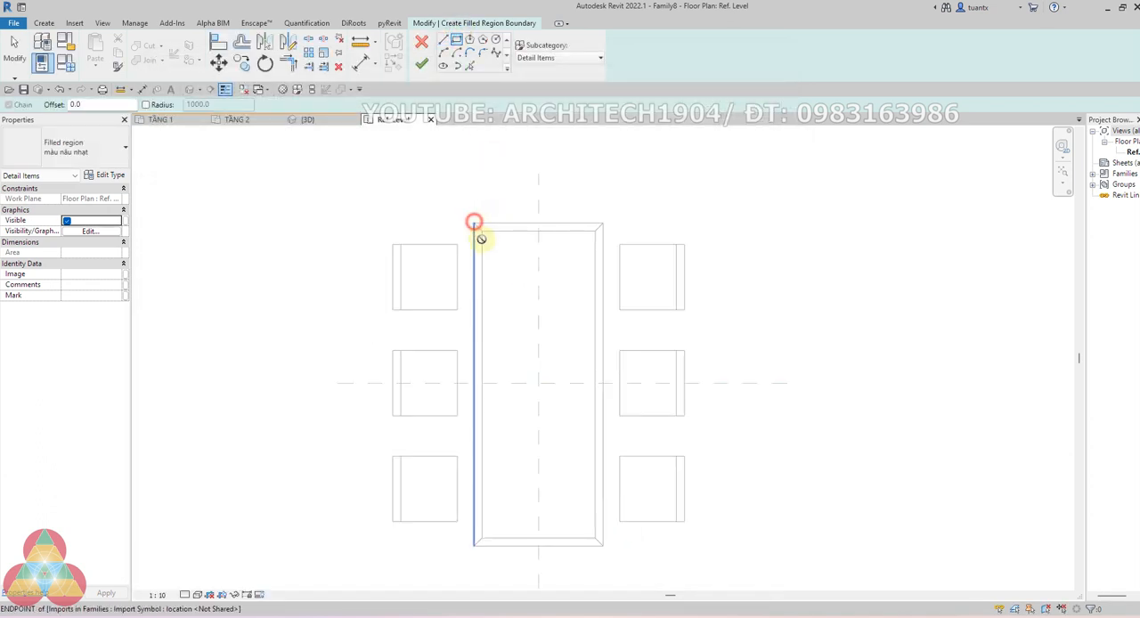
left_click(603, 543)
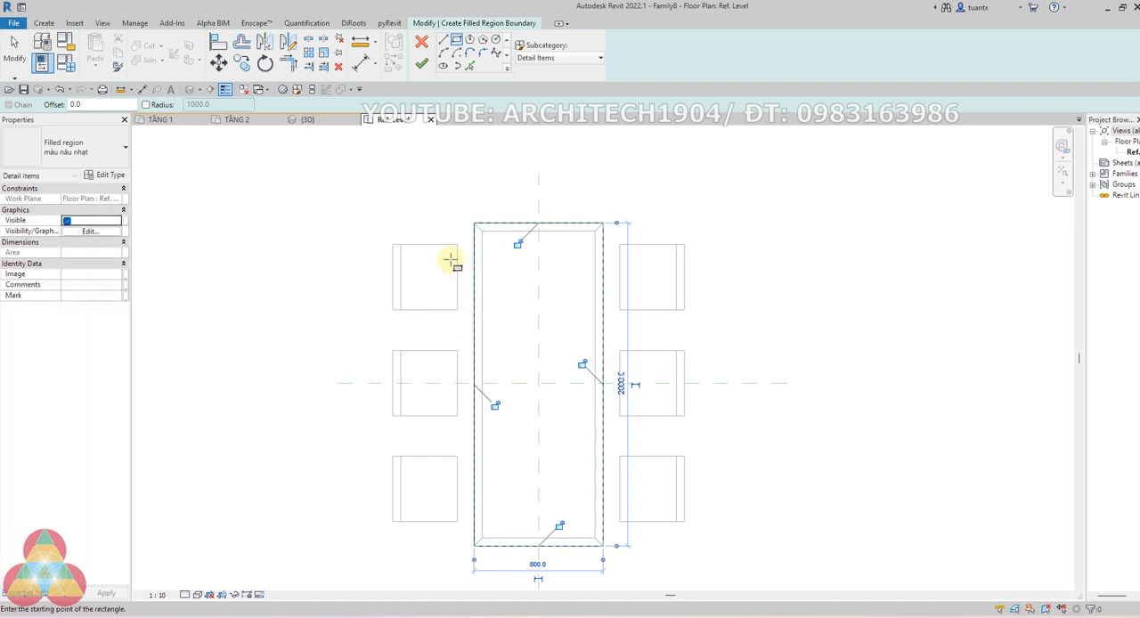
left_click(421, 65)
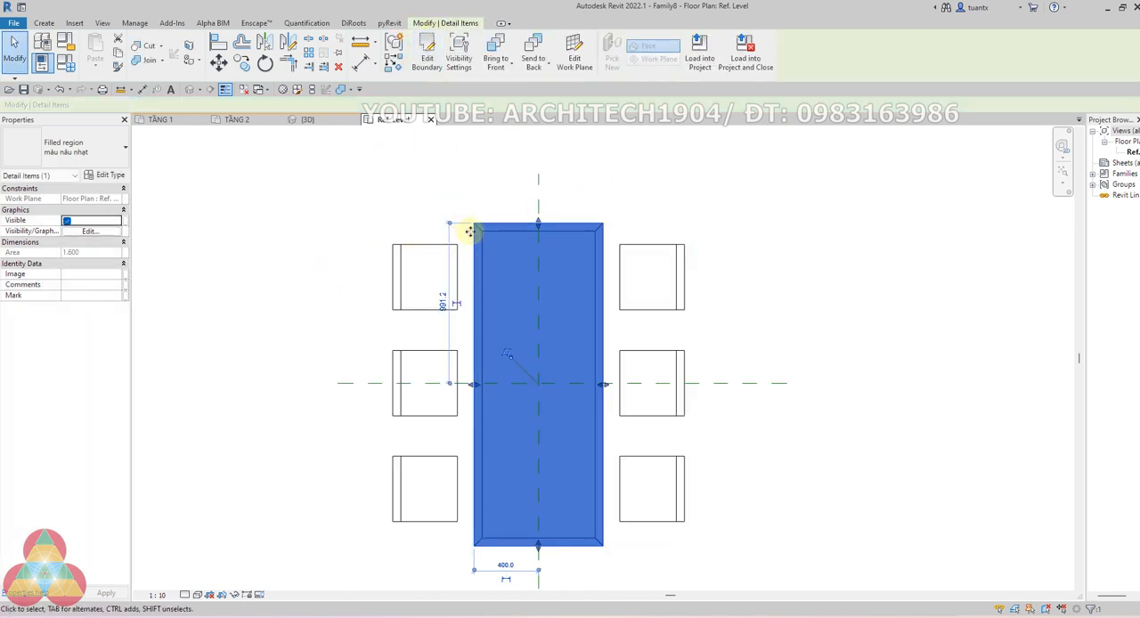
Create a rectangular filled region about 350 x 405 mm over the seat of the upper-left chair, excluding its backrest strip
key("Return")
scroll(405, 248, "up", 3)
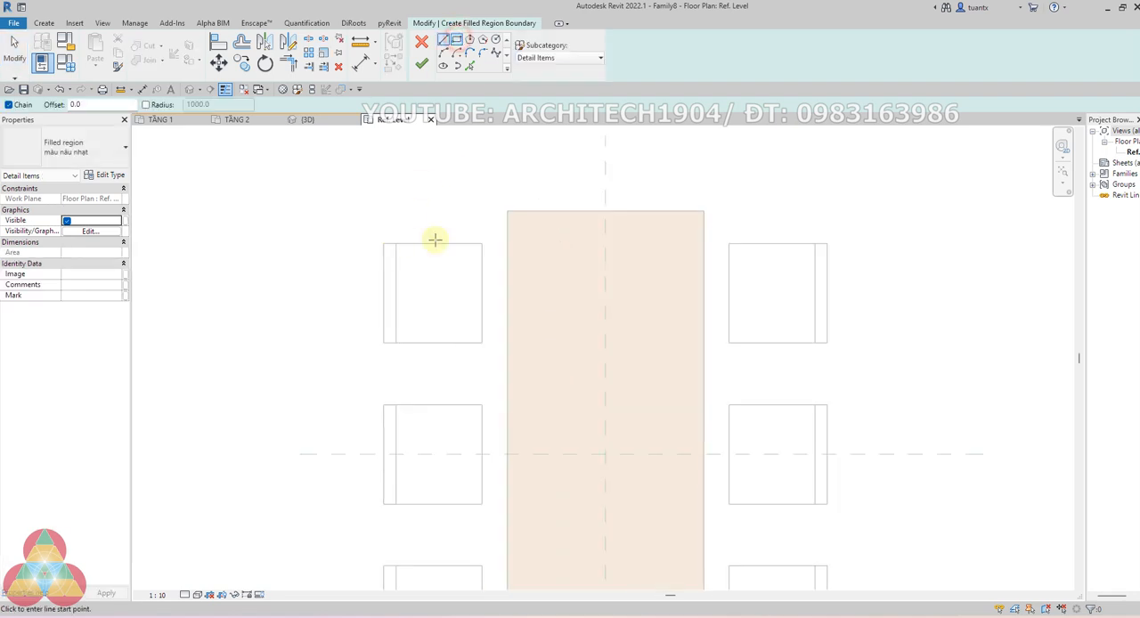
left_click(396, 244)
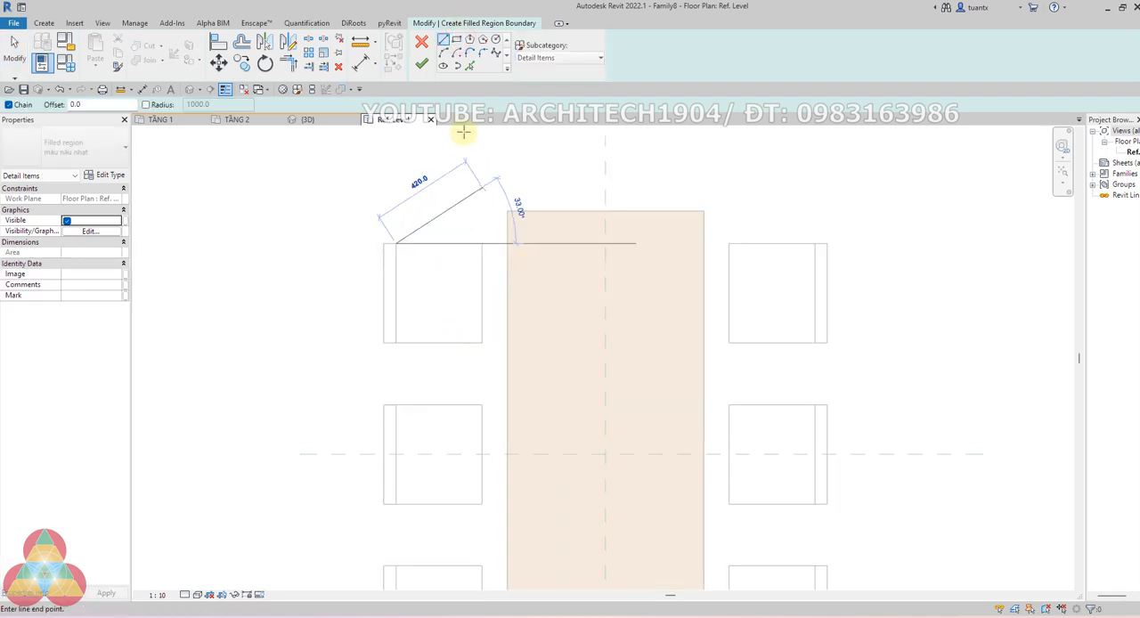
left_click(457, 39)
left_click(396, 244)
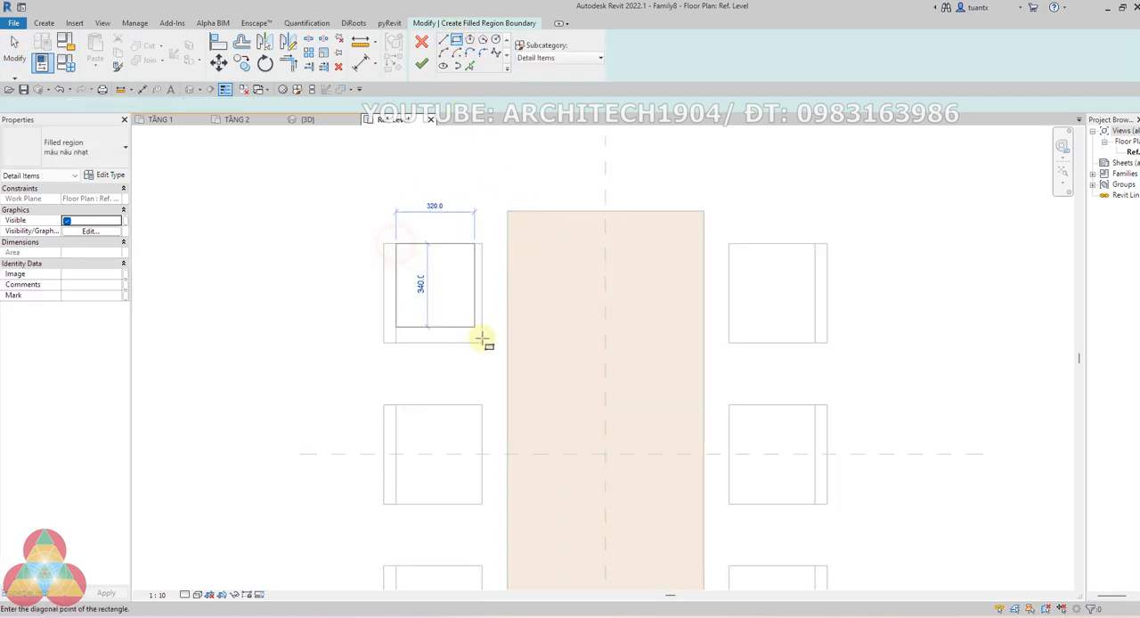
left_click(482, 342)
left_click(421, 62)
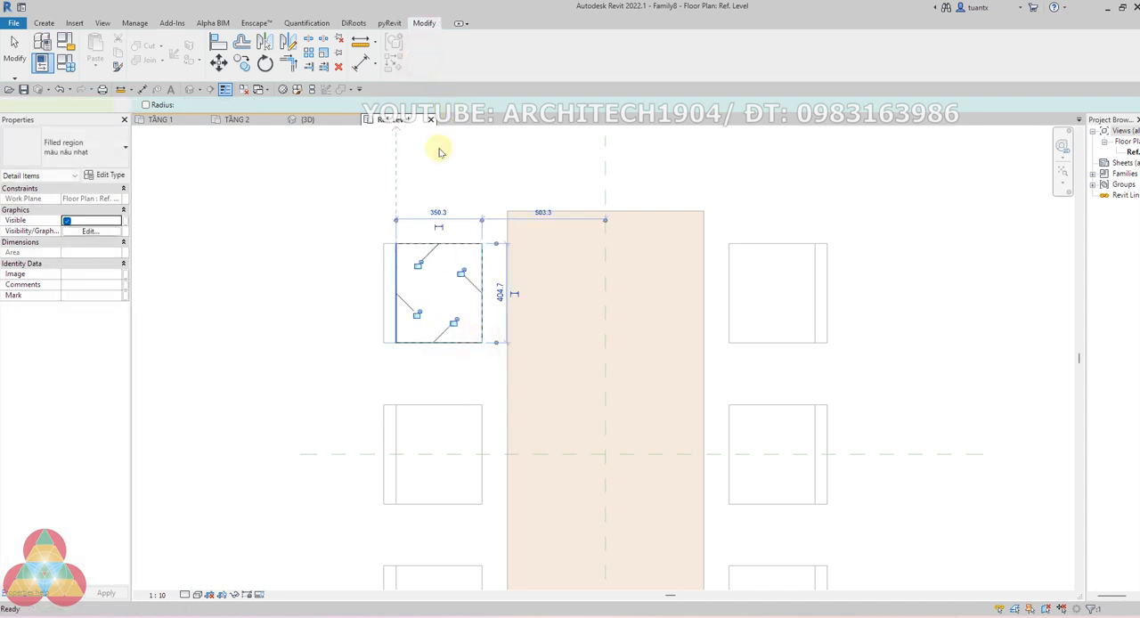
left_click(461, 182)
scroll(464, 182, "down", 2)
mouse_move(464, 182)
middle_mouse_down()
mouse_move(425, 232)
mouse_move(400, 219)
middle_mouse_up()
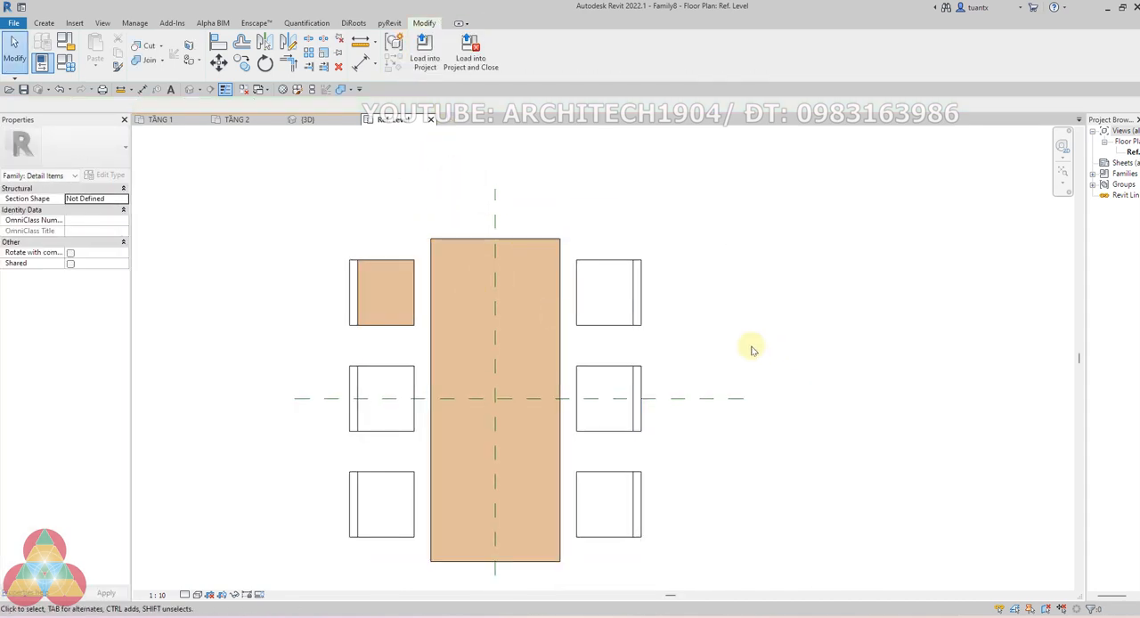
Send the table's filled region to the back of the draw order
scroll(786, 309, "down", 1)
middle_click_drag(786, 309, 783, 280)
scroll(516, 223, "up", 2)
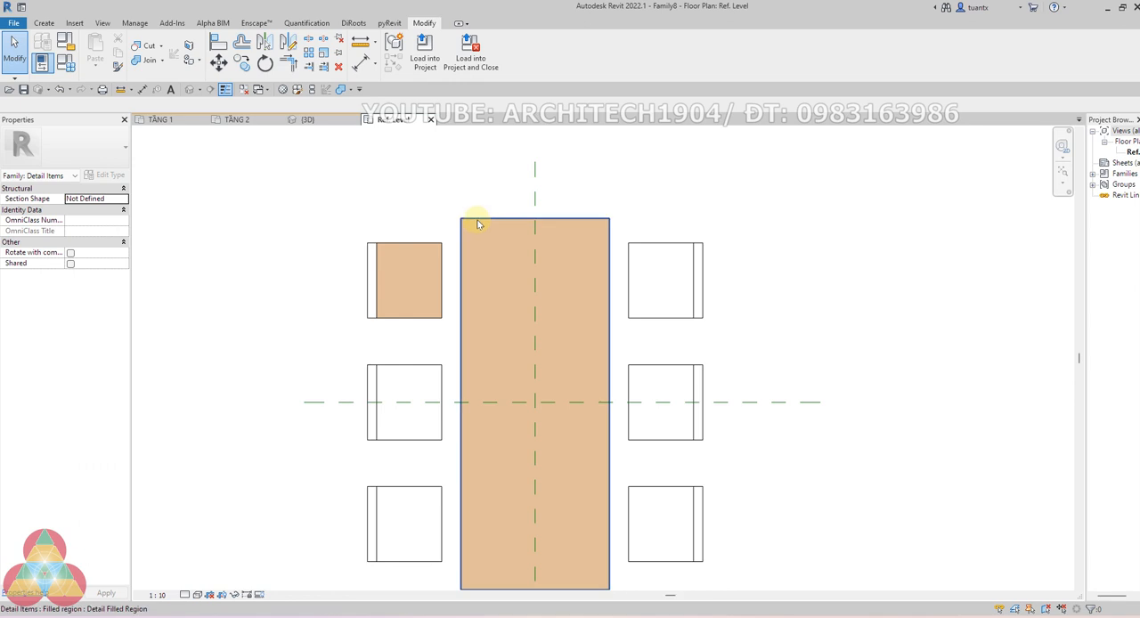
left_click(535, 227)
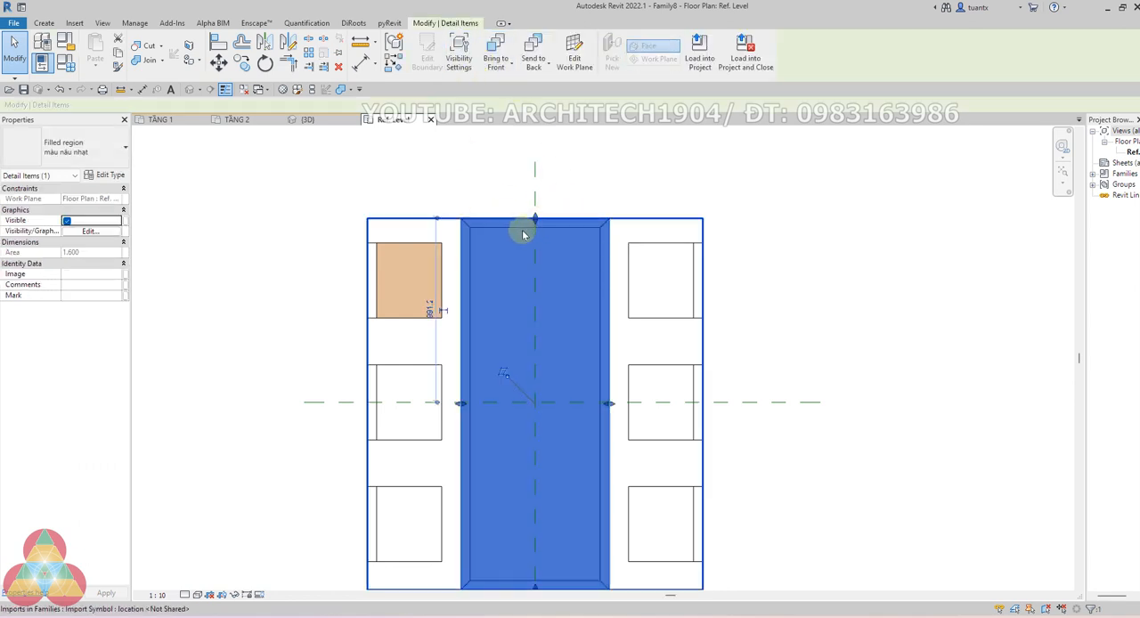
left_click(534, 49)
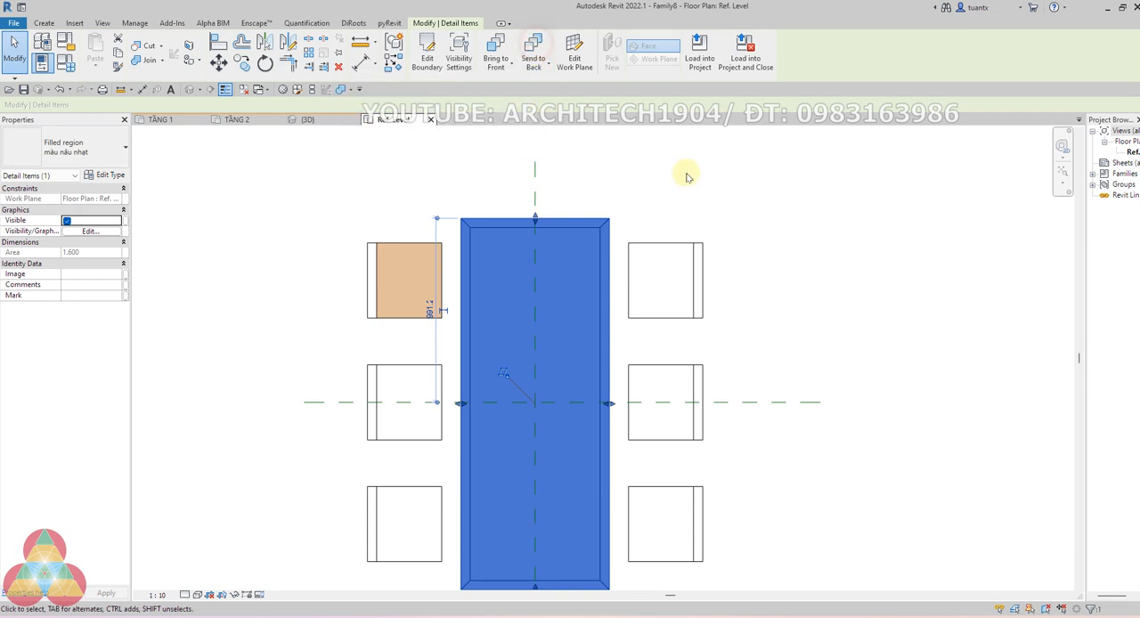
left_click(686, 174)
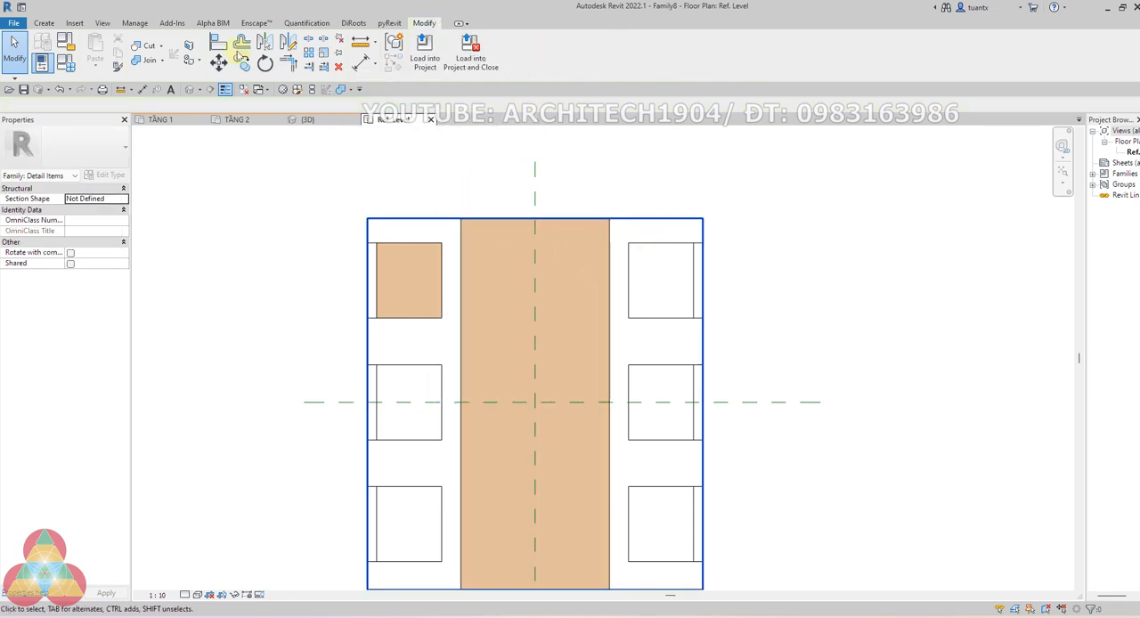
Draw a 700 x 1900 mm rectangle of lines along the table's inner border, using the Detail Items subcategory
left_click(43, 25)
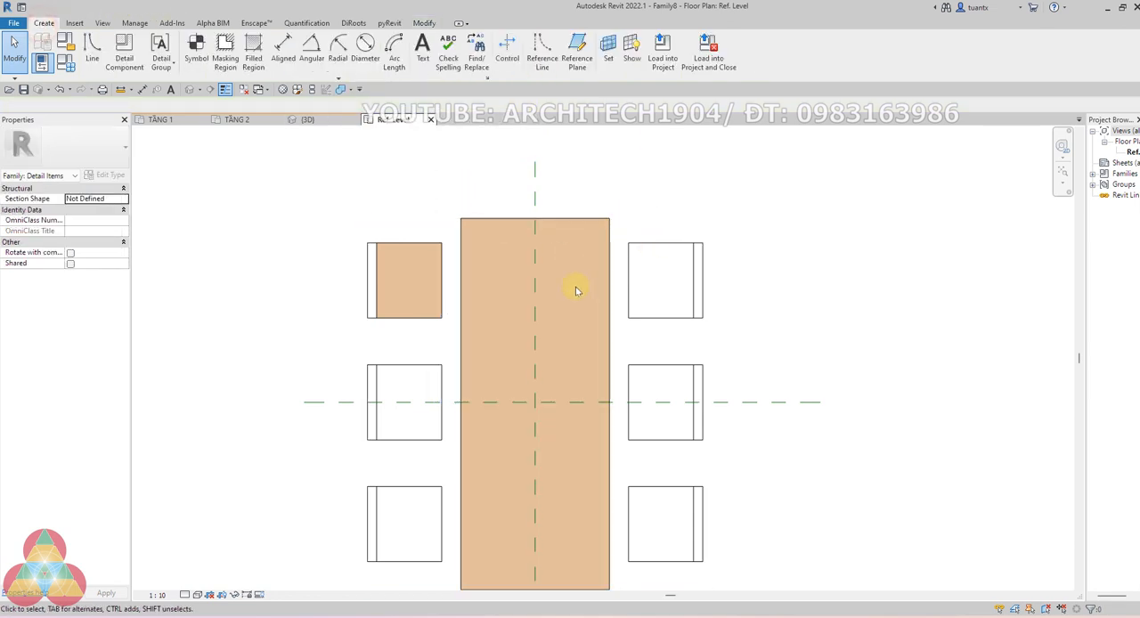
left_click(94, 51)
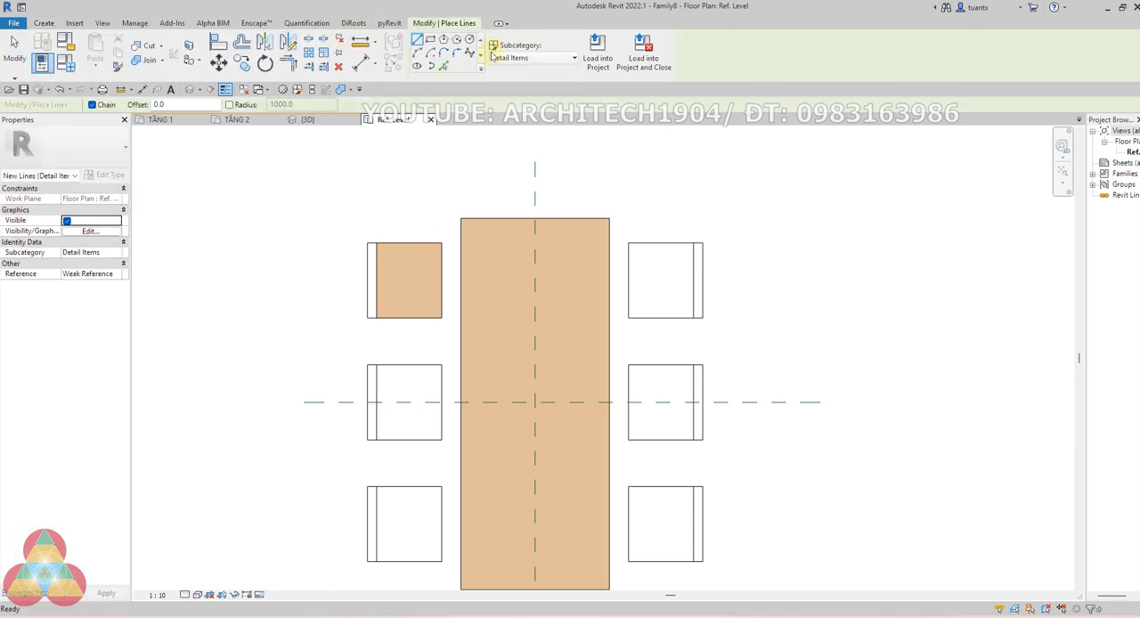
left_click(430, 40)
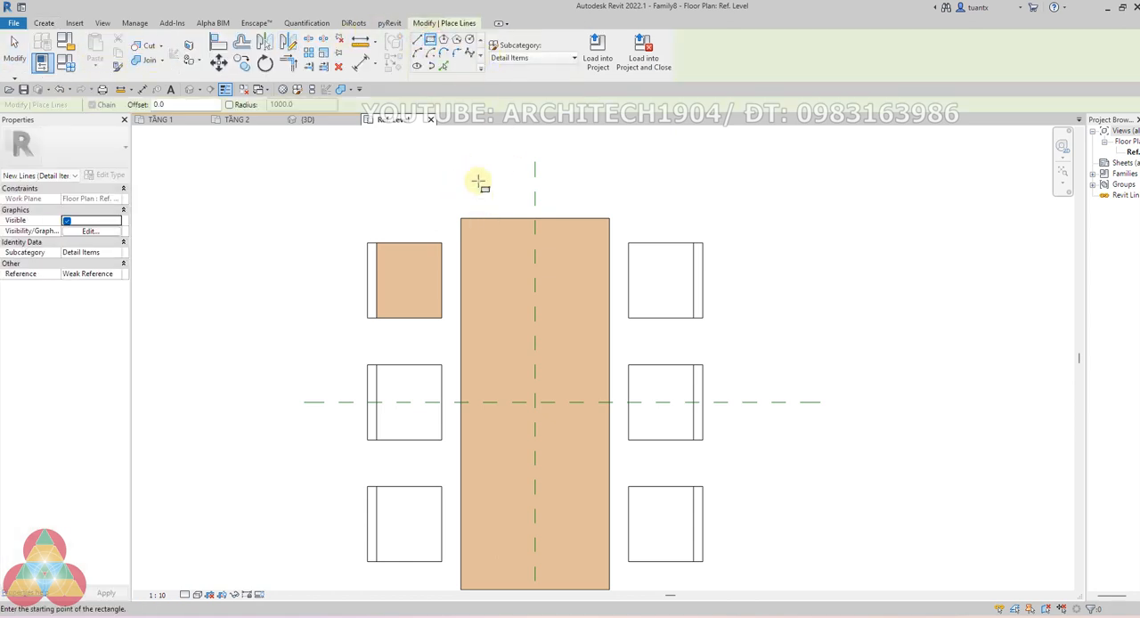
left_click(471, 223)
scroll(543, 392, "down", 2)
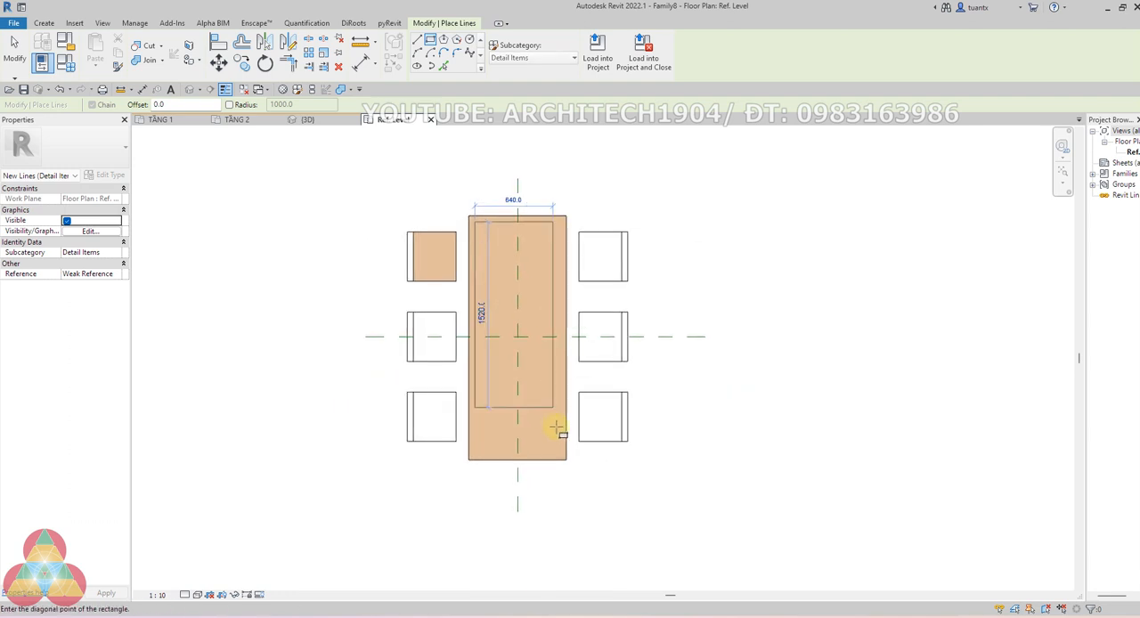
scroll(560, 445, "up", 2)
left_click(563, 460)
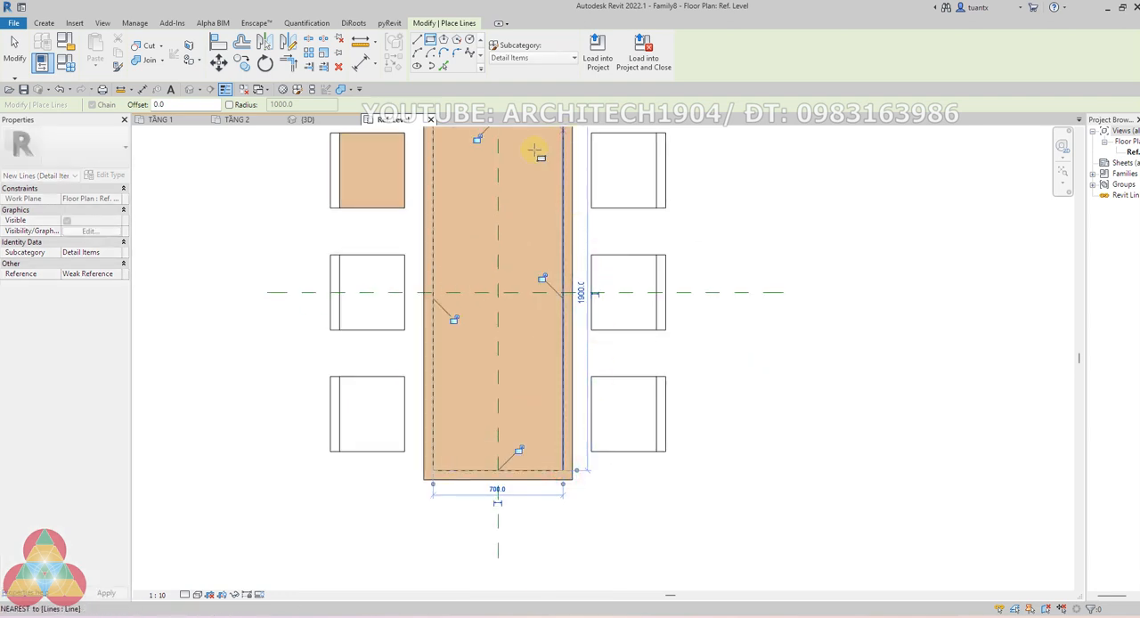
Pick the four short diagonal corner lines of the imported table to trace lines joining its outer outline to its inner border
middle_click_drag(534, 152, 459, 274)
scroll(459, 274, "down", 1)
scroll(475, 234, "up", 2)
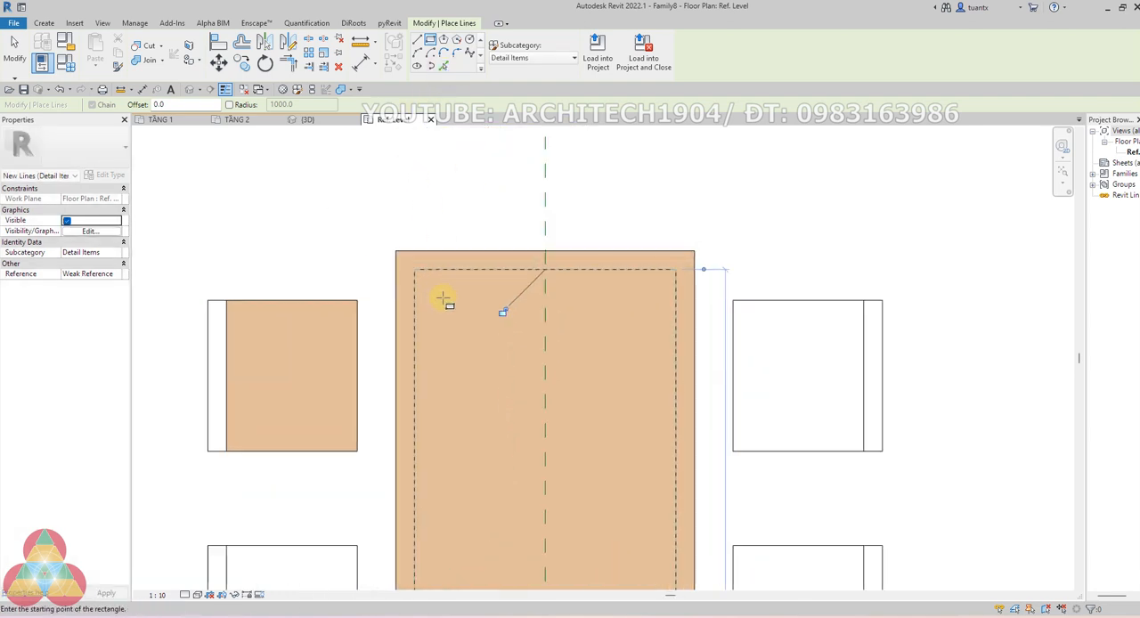
left_click(443, 67)
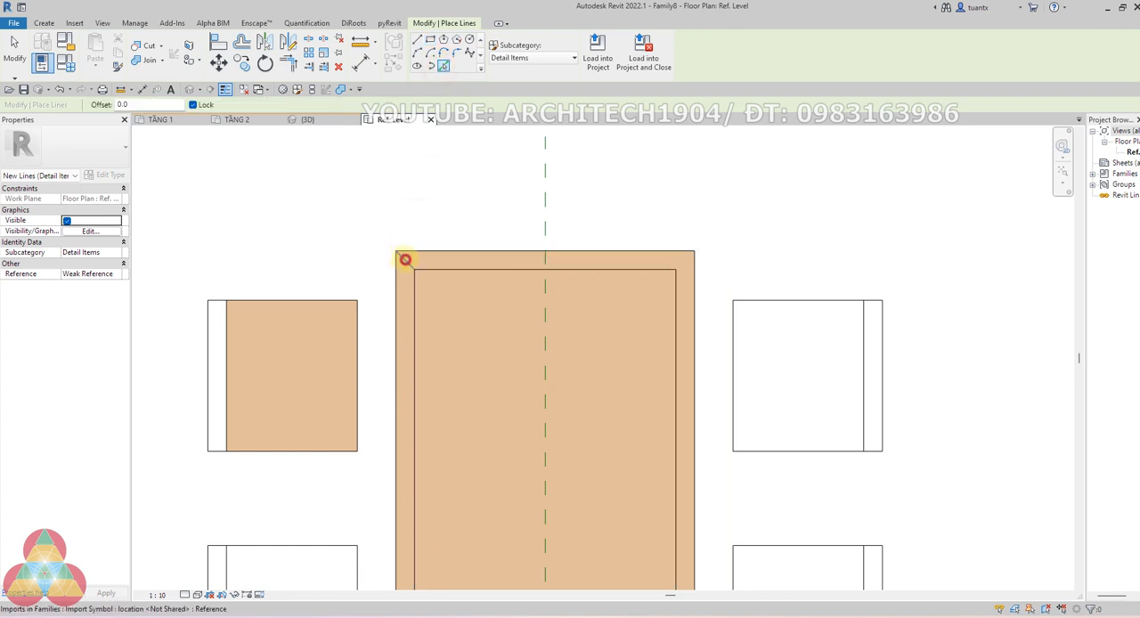
left_click(406, 260)
left_click(686, 262)
scroll(667, 483, "down", 2)
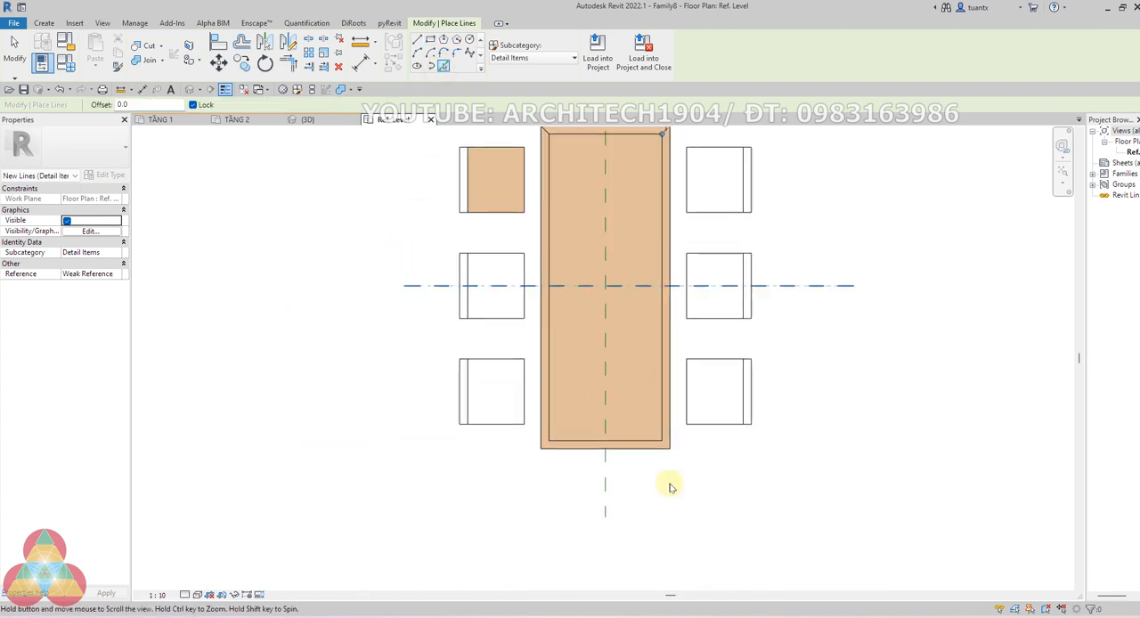
scroll(656, 407, "up", 4)
left_click(662, 384)
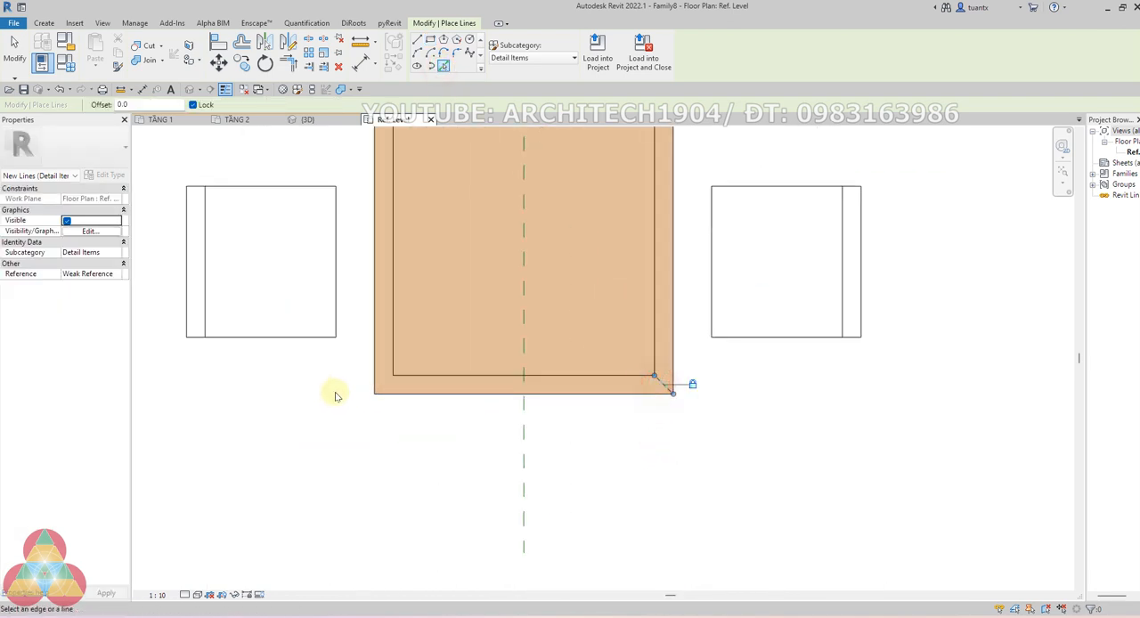
left_click(383, 385)
scroll(423, 452, "down", 3)
key("Escape")
Start a filled region and duplicate its type as "màu xám nhạt" with foreground pattern color RGB 215-215-215
middle_click_drag(253, 134, 301, 377)
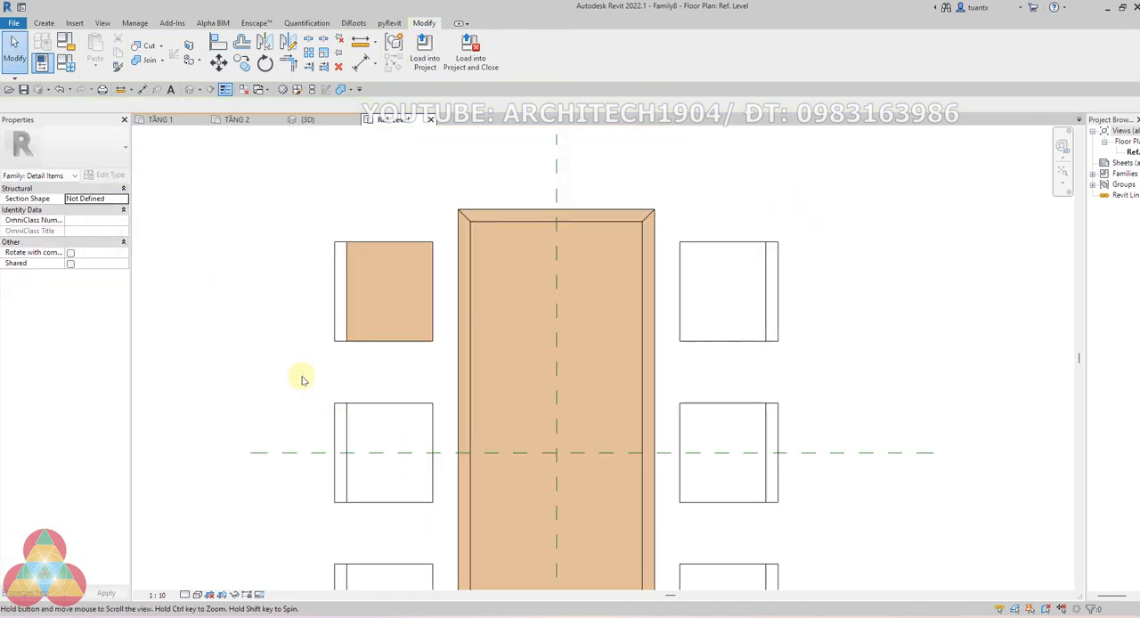
left_click(44, 22)
left_click(254, 54)
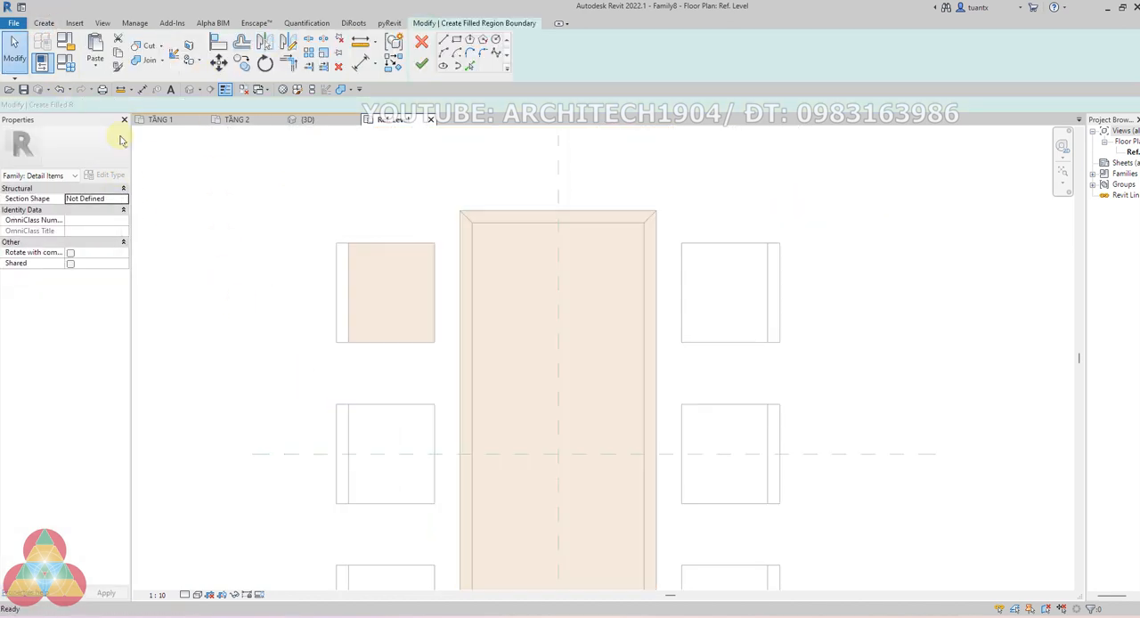
left_click(105, 176)
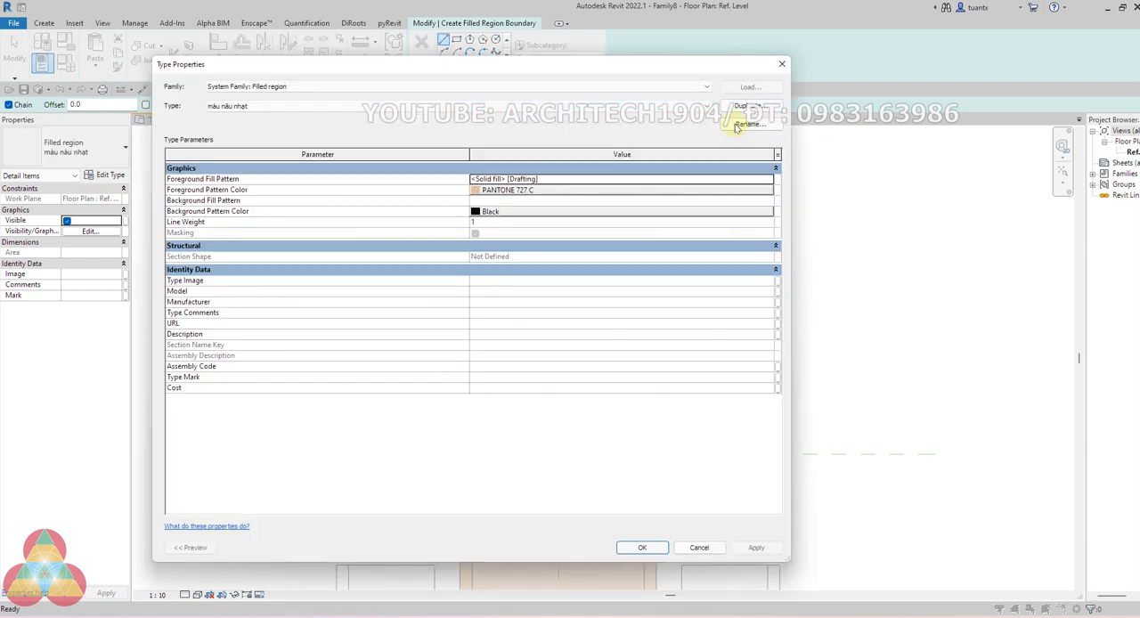
left_click(737, 105)
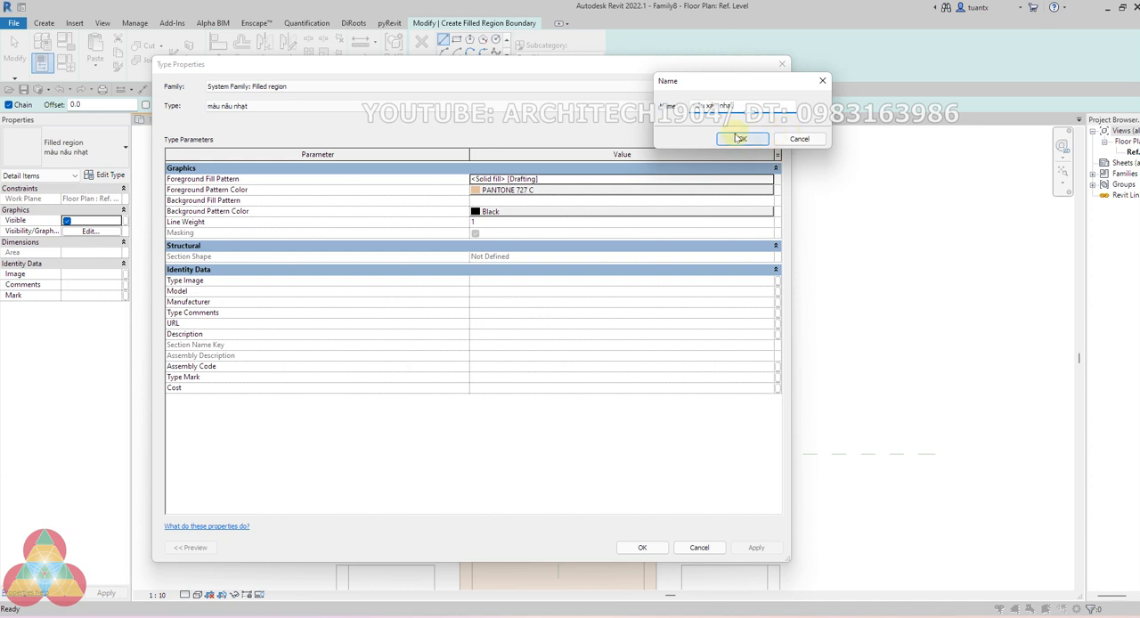
left_click(738, 138)
left_click(521, 191)
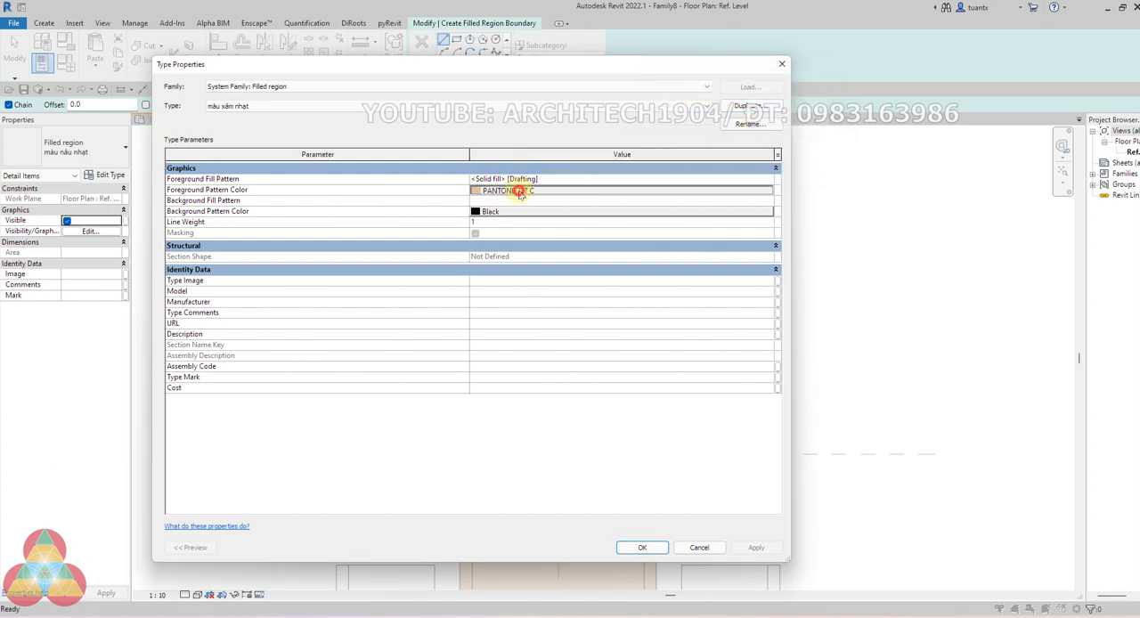
left_click(425, 294)
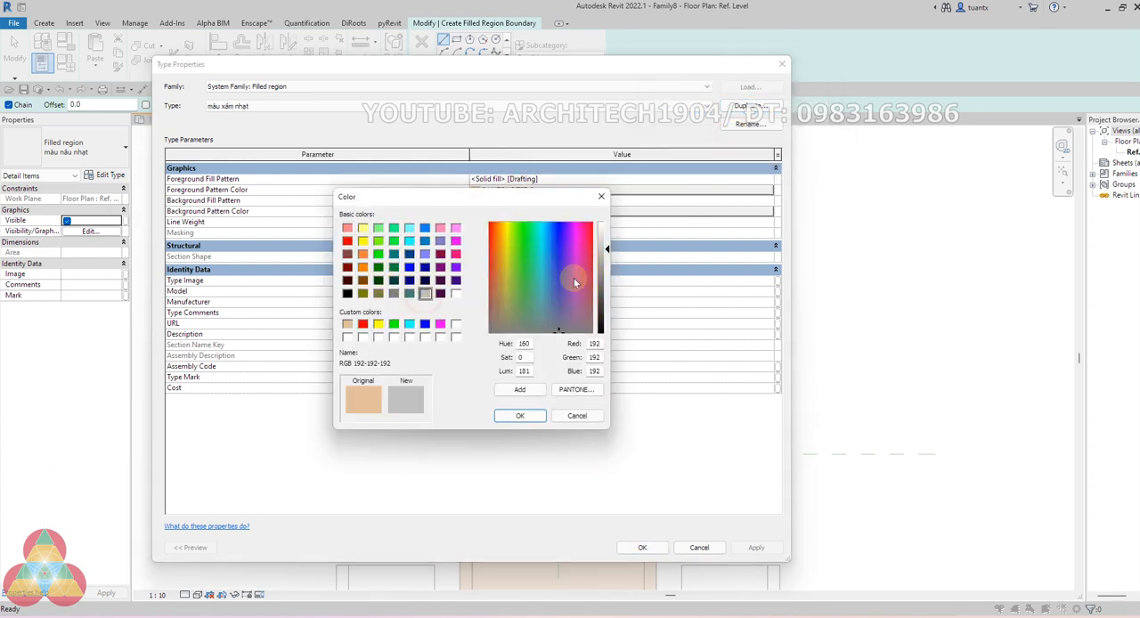
left_click_drag(610, 249, 609, 239)
left_click(521, 415)
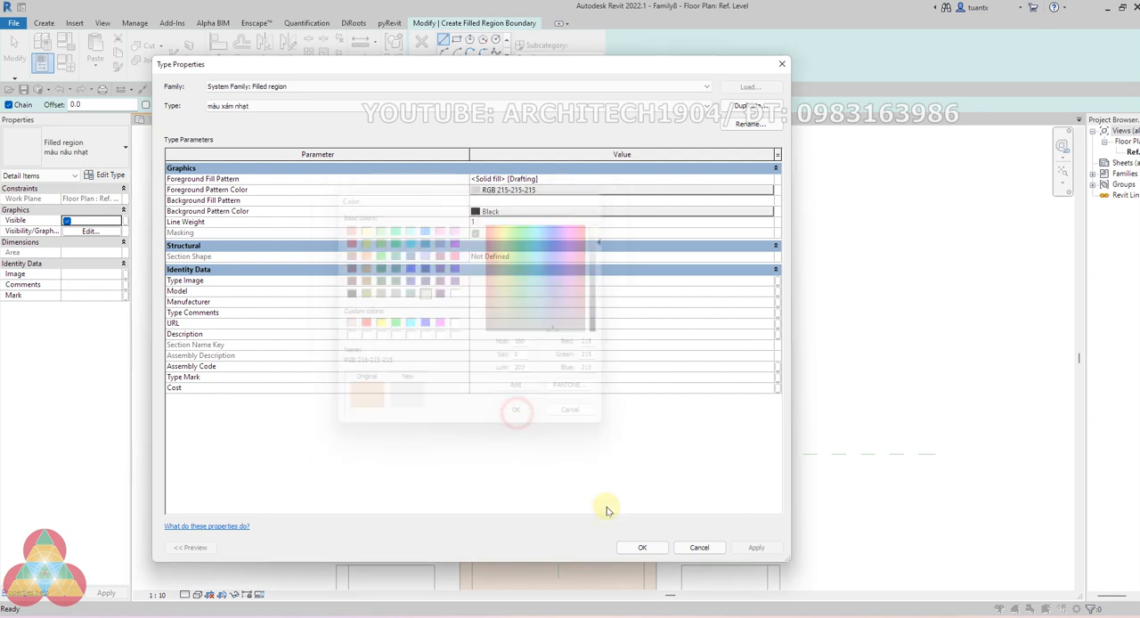
left_click(642, 547)
Create a rectangular "màu xám nhạt" filled region about 50 x 405 mm over the upper-left chair's backrest strip
left_click(451, 57)
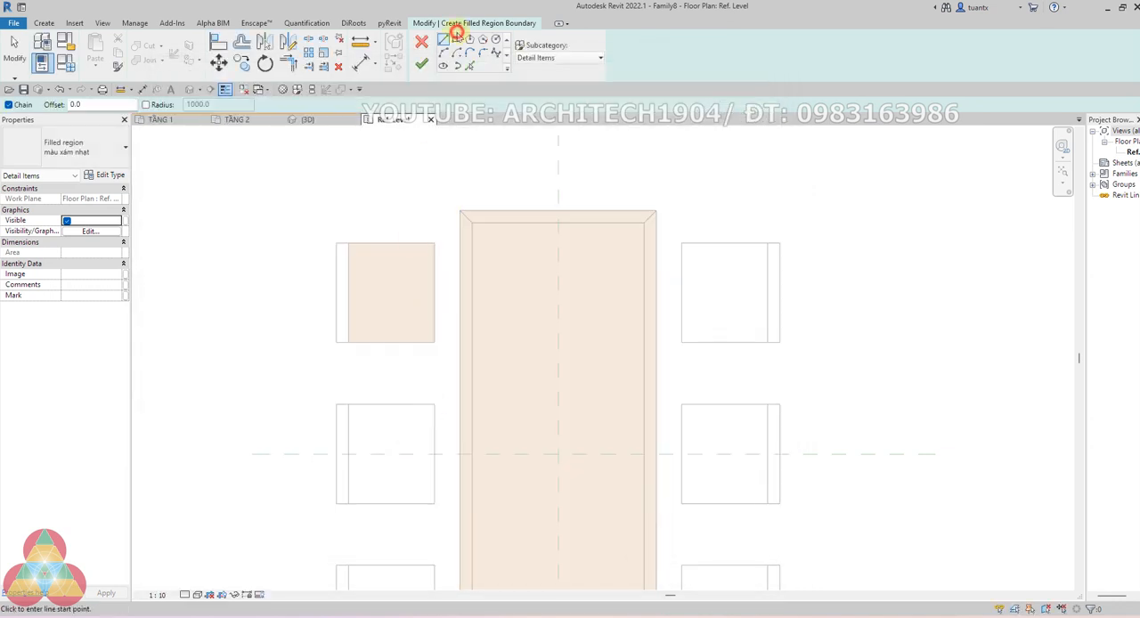
left_click(454, 41)
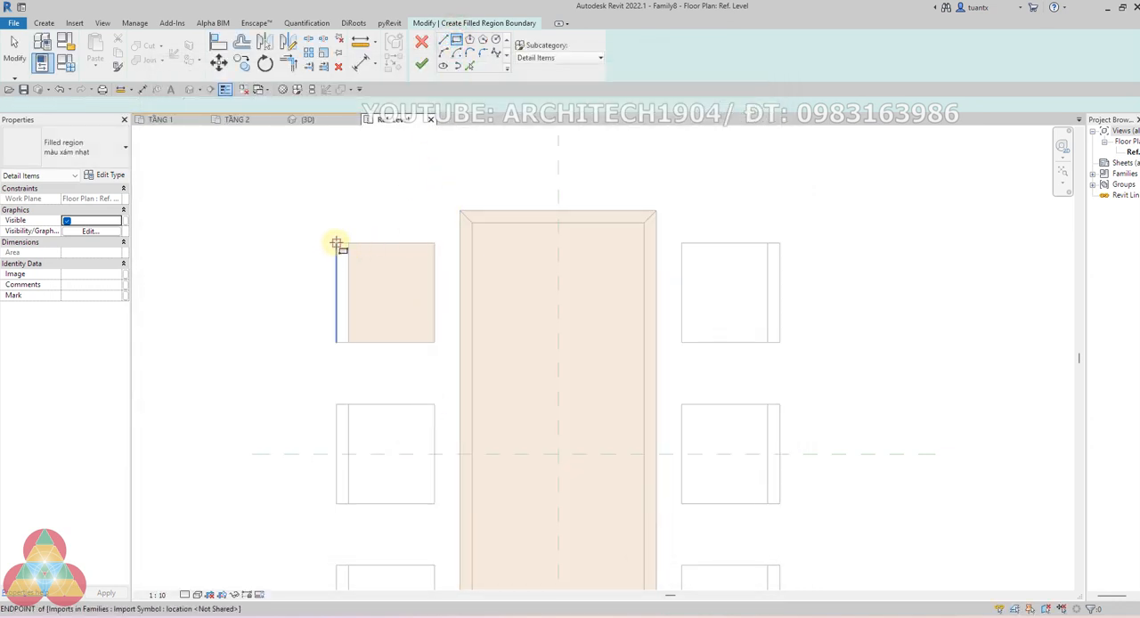
left_click(337, 243)
left_click(347, 342)
scroll(347, 342, "down", 2)
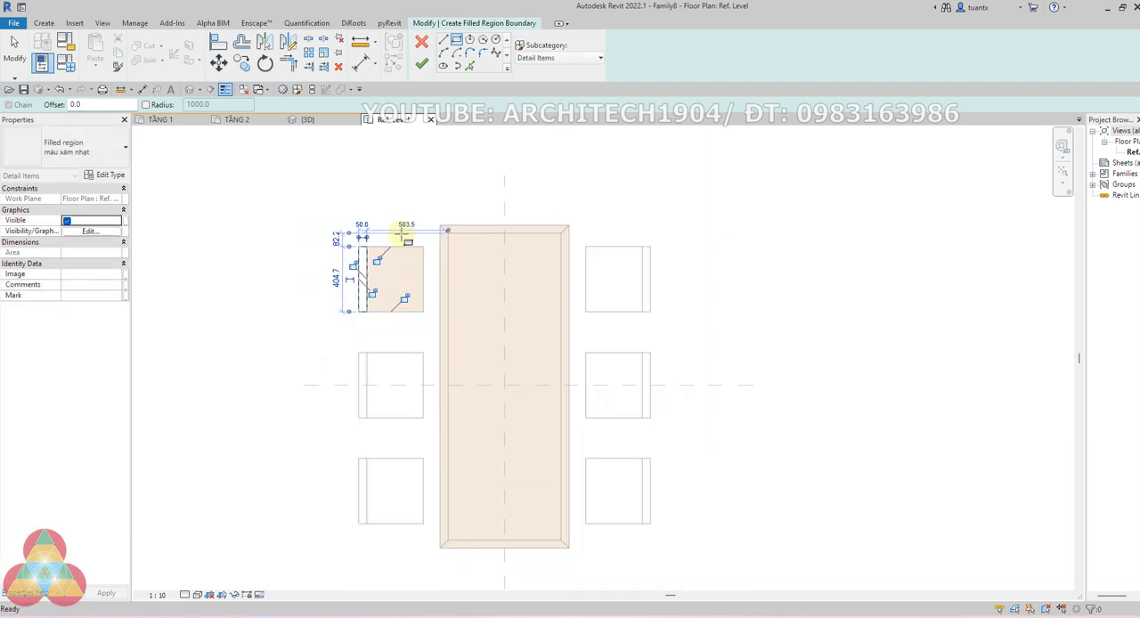
left_click(421, 64)
Mirror a copy of the upper-left chair's seat and backrest regions about the Center (Left/Right) reference plane
left_click_drag(296, 222, 425, 344)
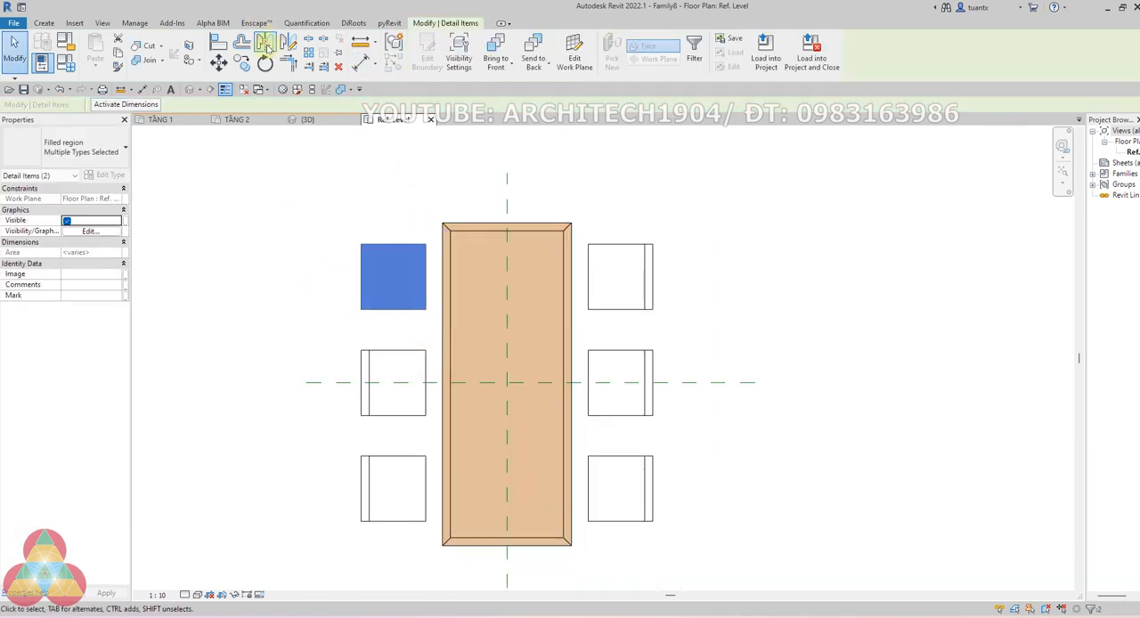
left_click(265, 43)
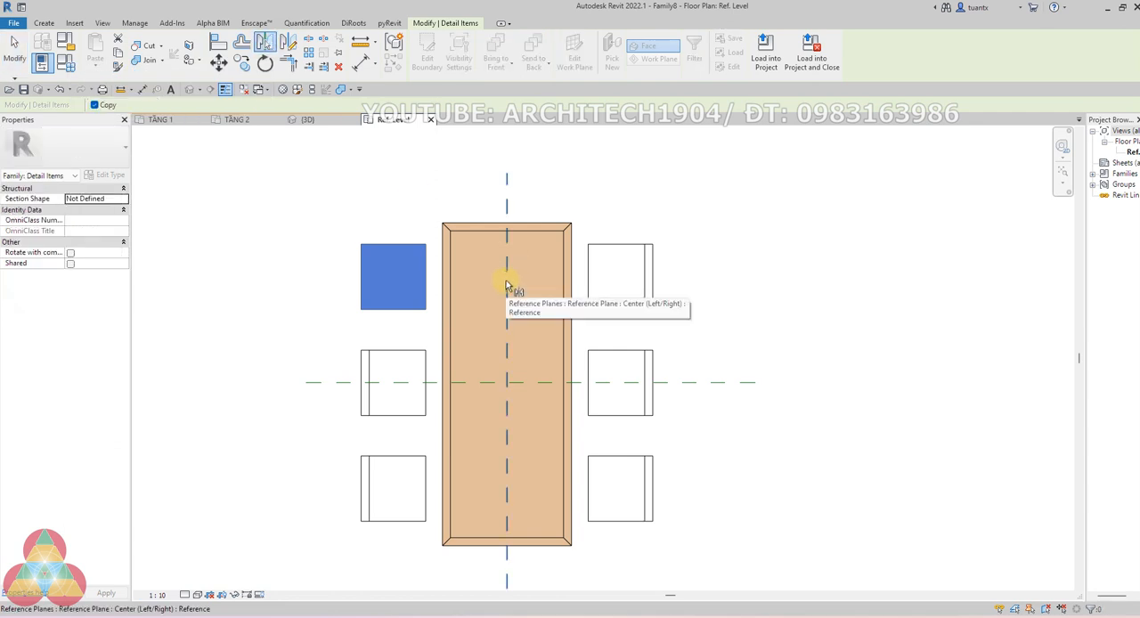
left_click(507, 284)
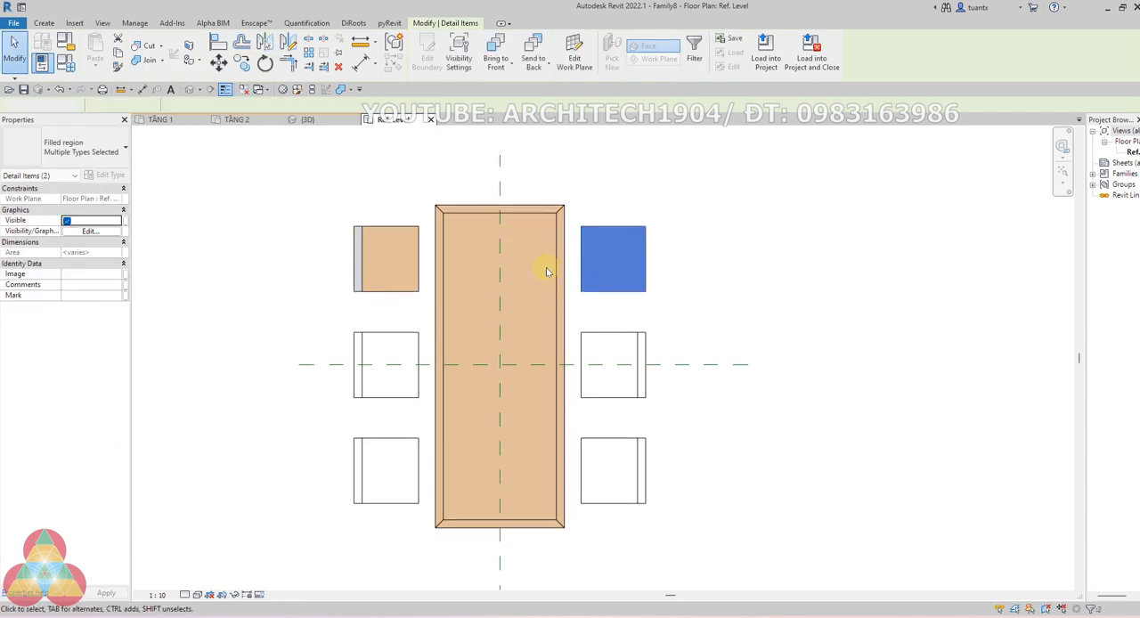
key("Escape")
Copy the upper pair of chairs' filled regions down onto the middle and lower chair positions on both sides of the table
left_click_drag(280, 211, 681, 303)
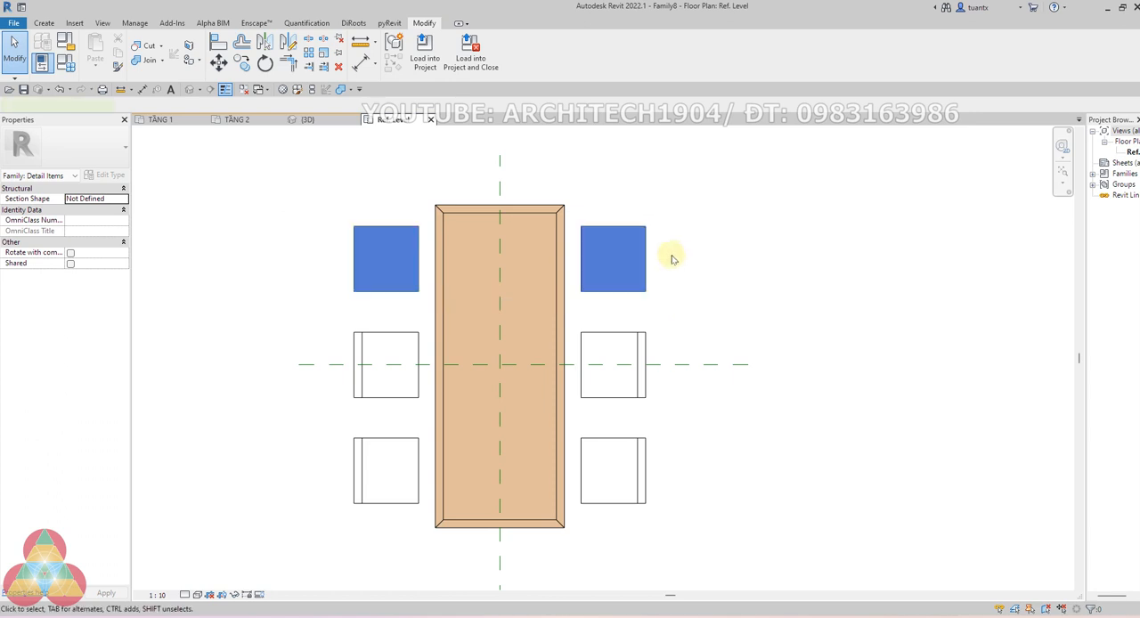
left_click(241, 64)
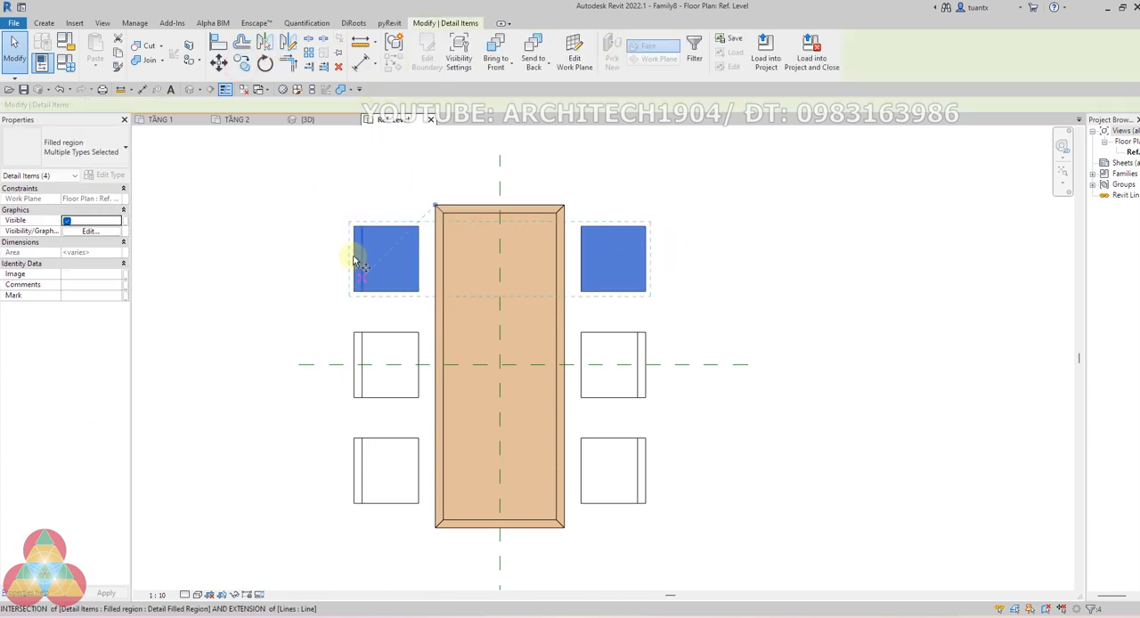
left_click(354, 226)
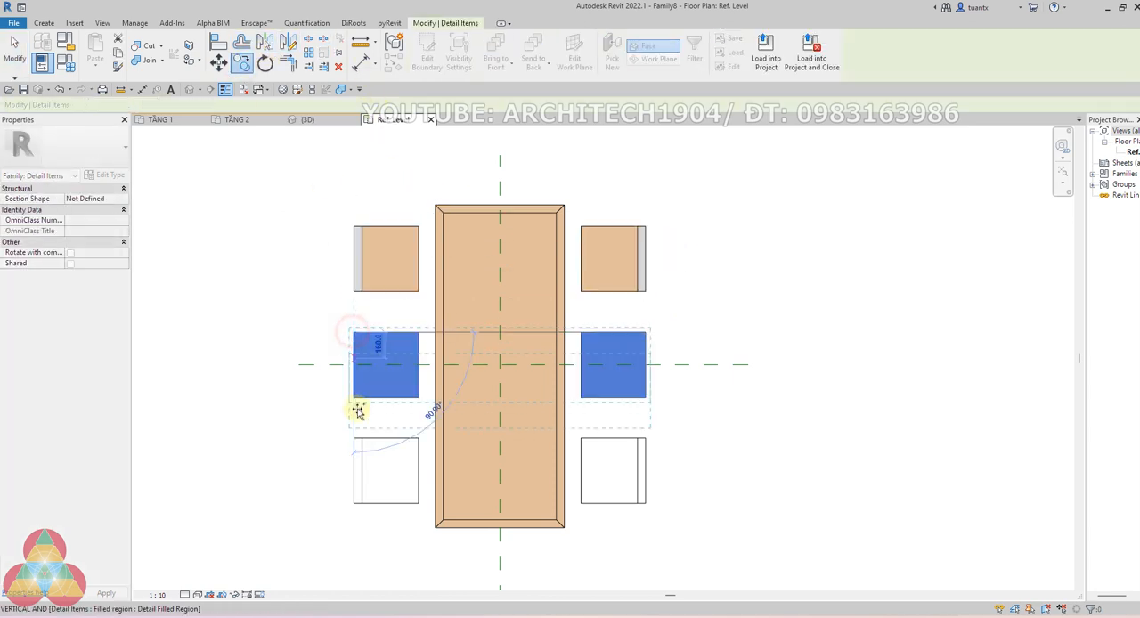
left_click(354, 437)
scroll(381, 364, "down", 3)
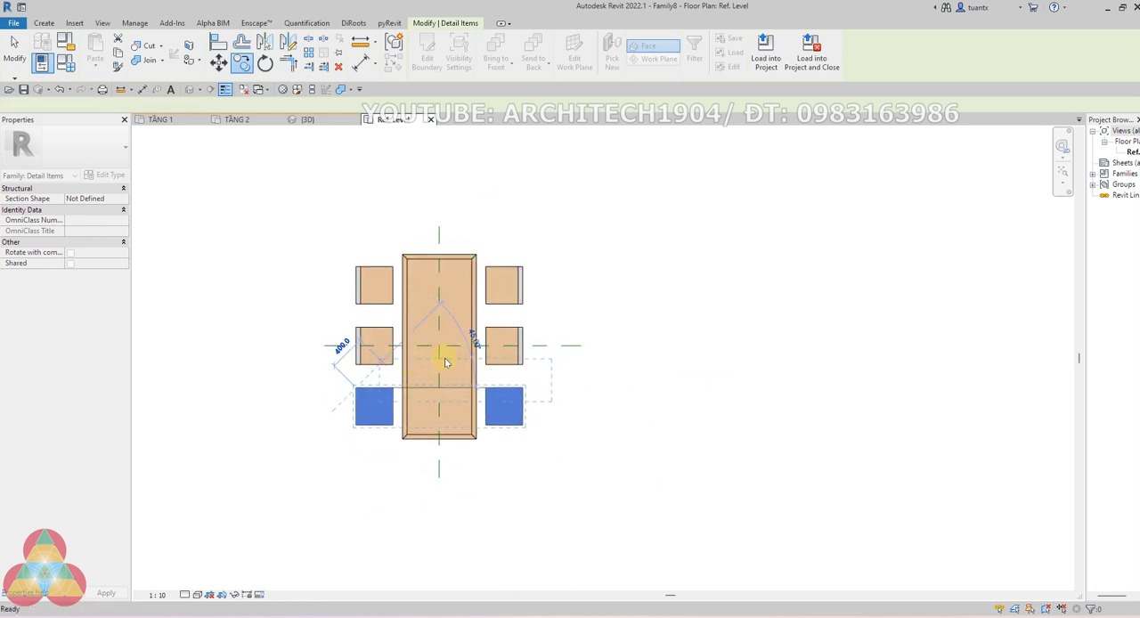
key("Escape")
Select the whole table and chair drawing and filter the selection down to the Imports in Families category only
scroll(515, 325, "up", 2)
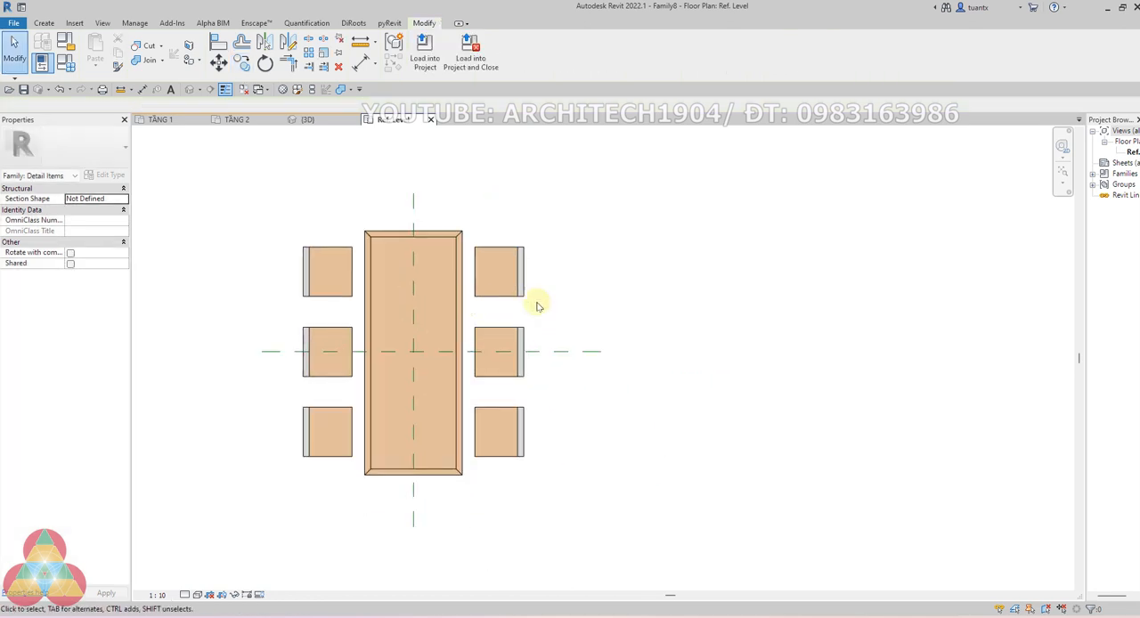
left_click_drag(218, 198, 619, 545)
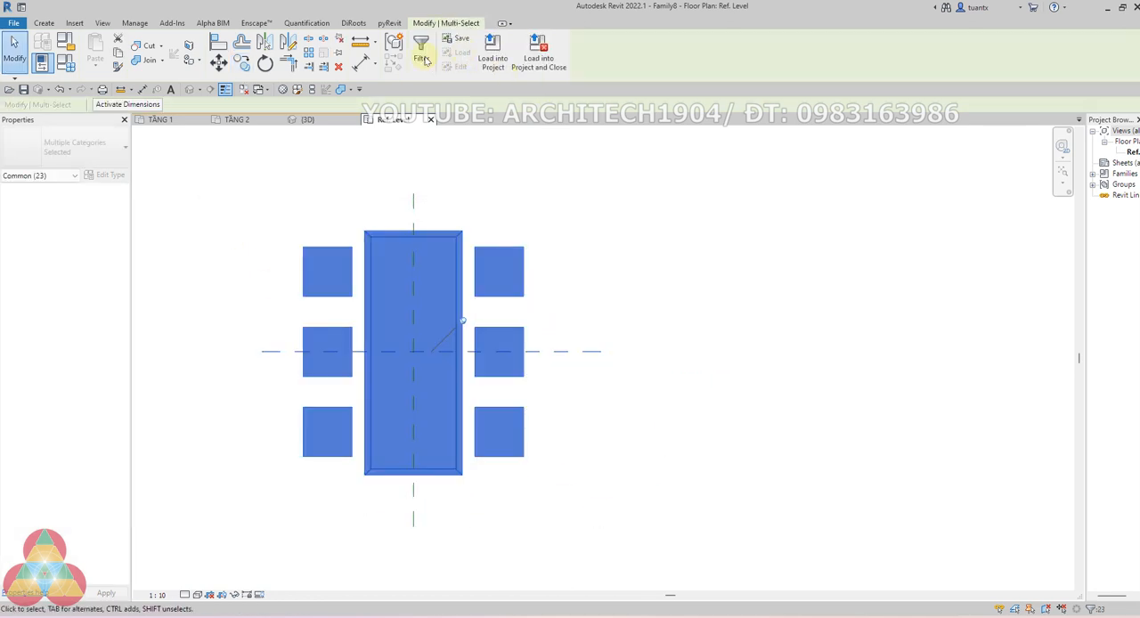
left_click(899, 179)
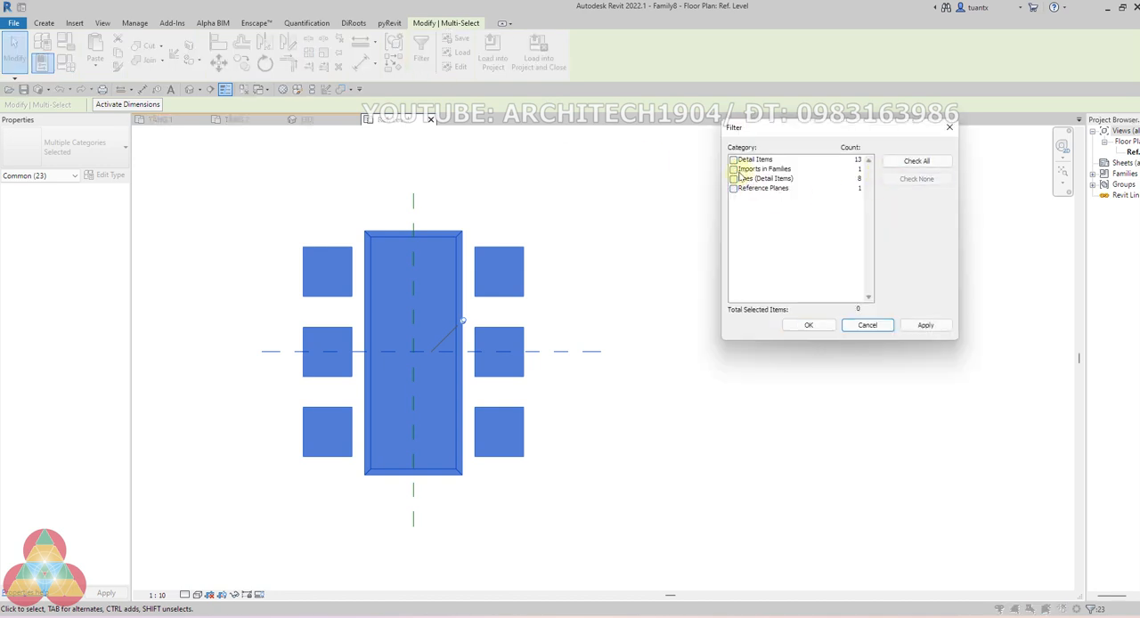
left_click(733, 169)
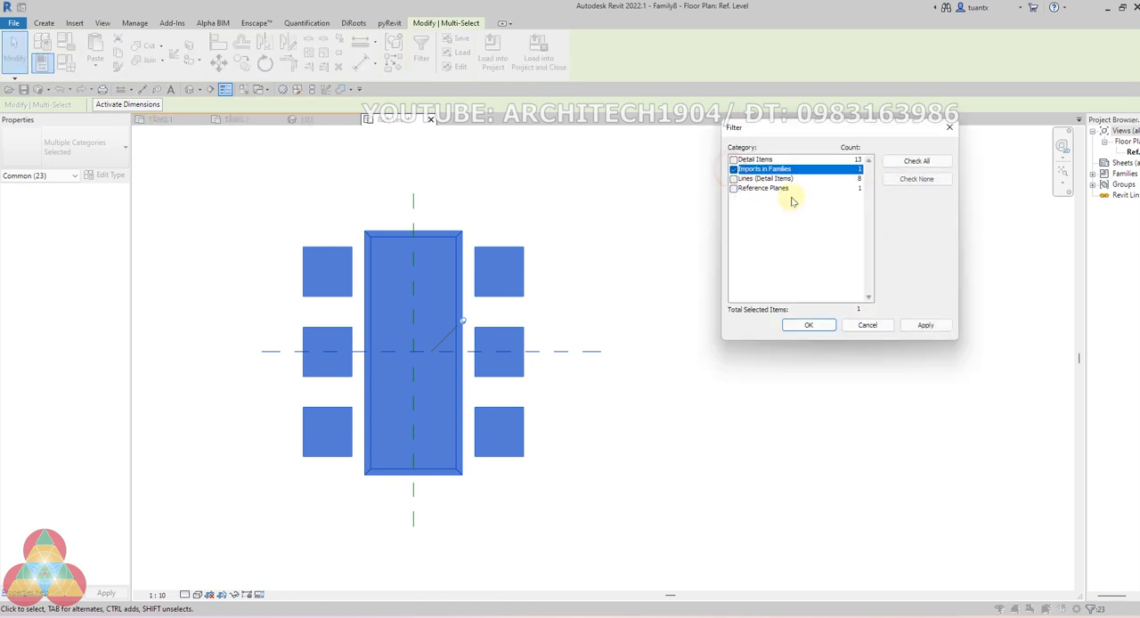
left_click(808, 326)
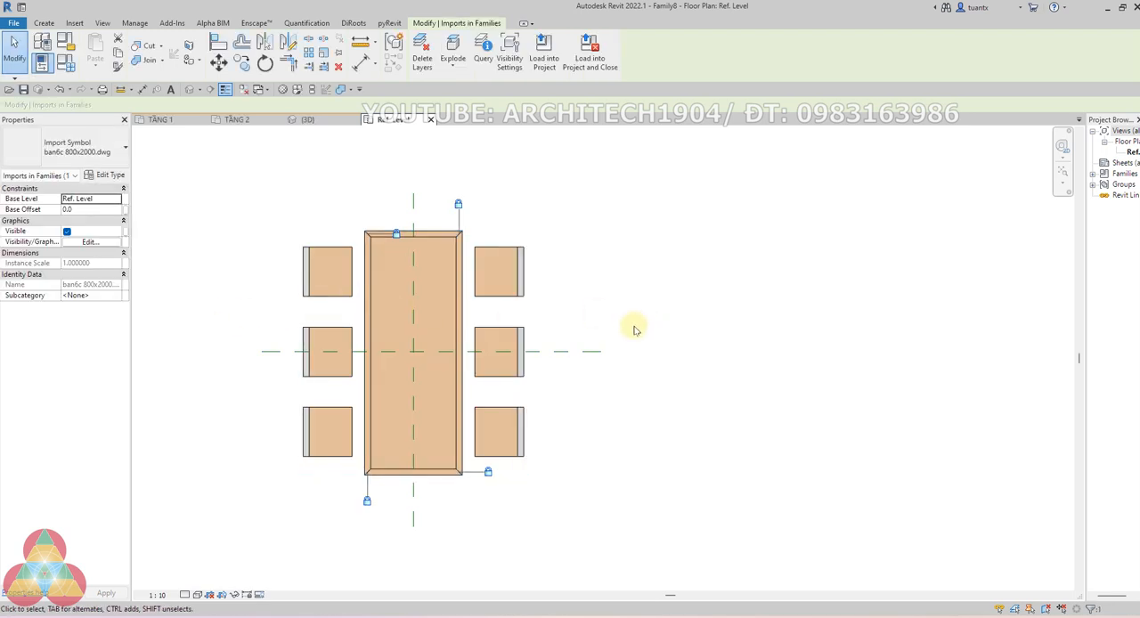
key("Escape")
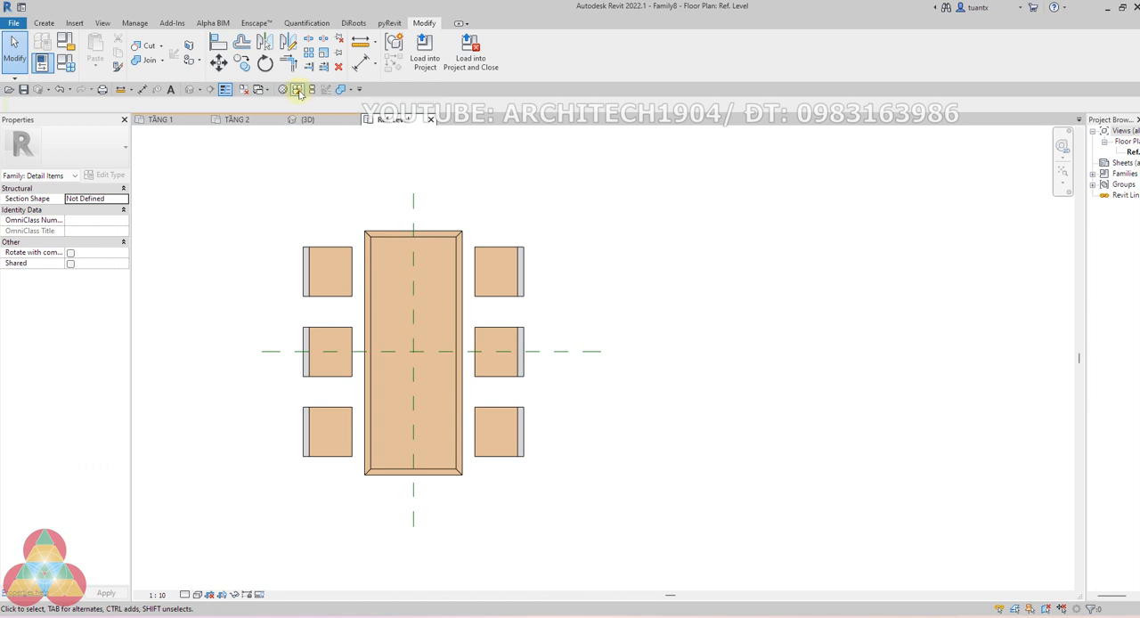
Delete the imported object subcategories 0 and THAY from the family's Object Styles
left_click(298, 90)
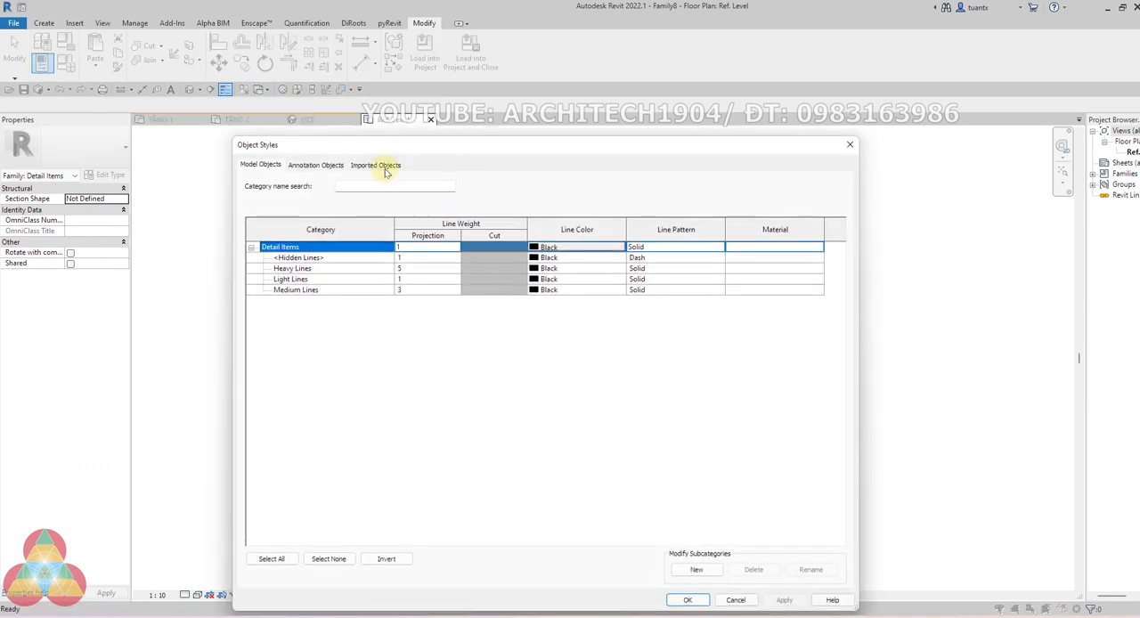
left_click(386, 166)
left_click(292, 258)
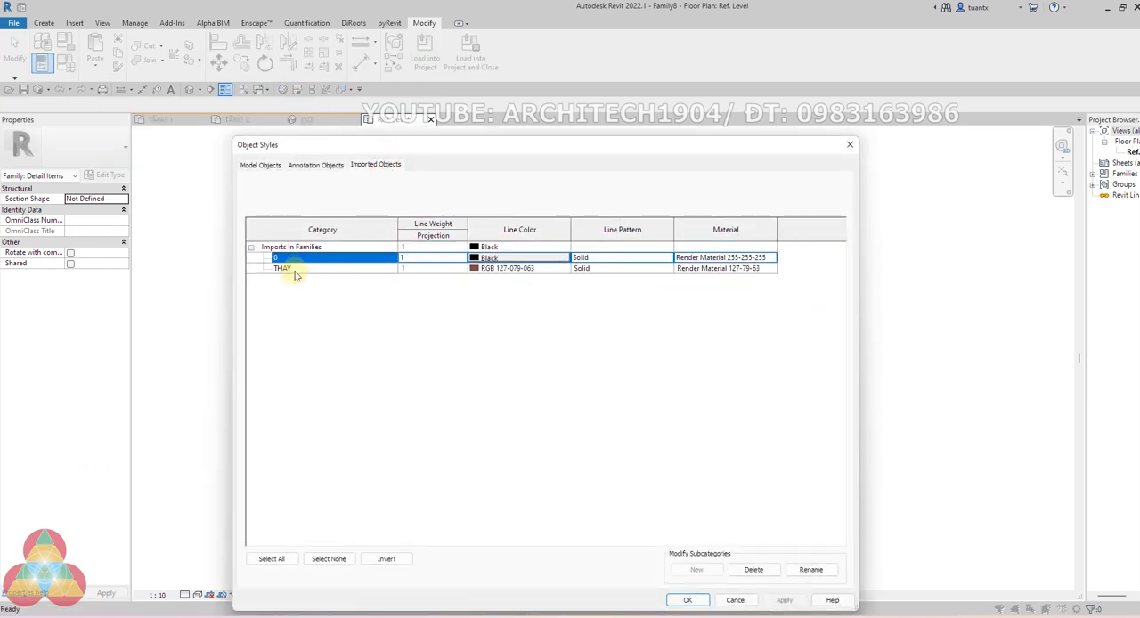
left_click(299, 270, "shift")
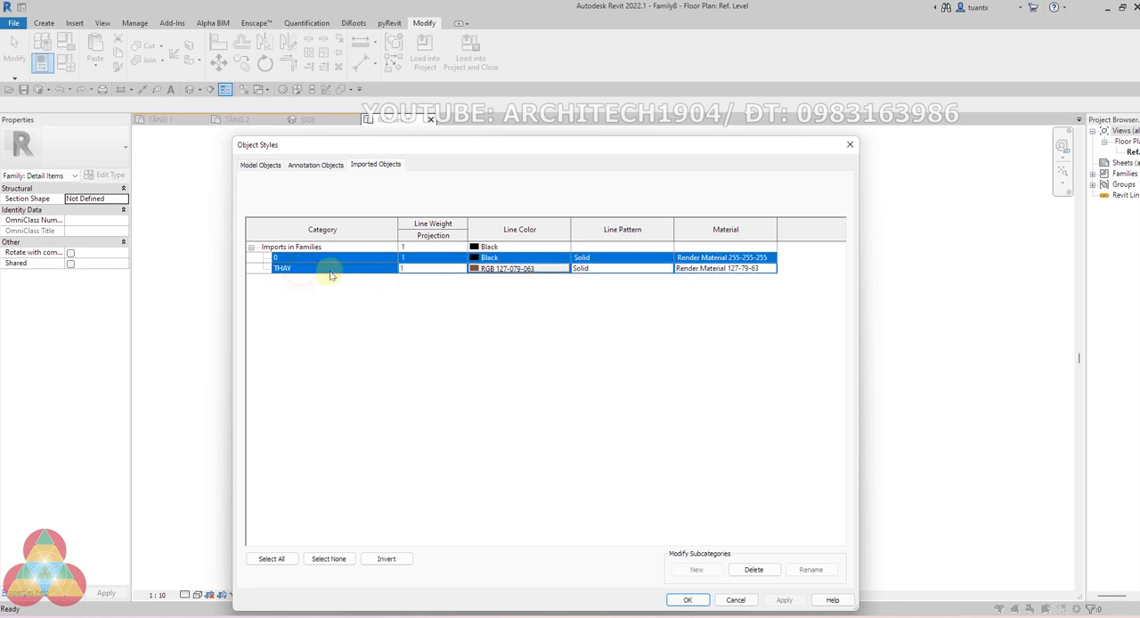
left_click(755, 570)
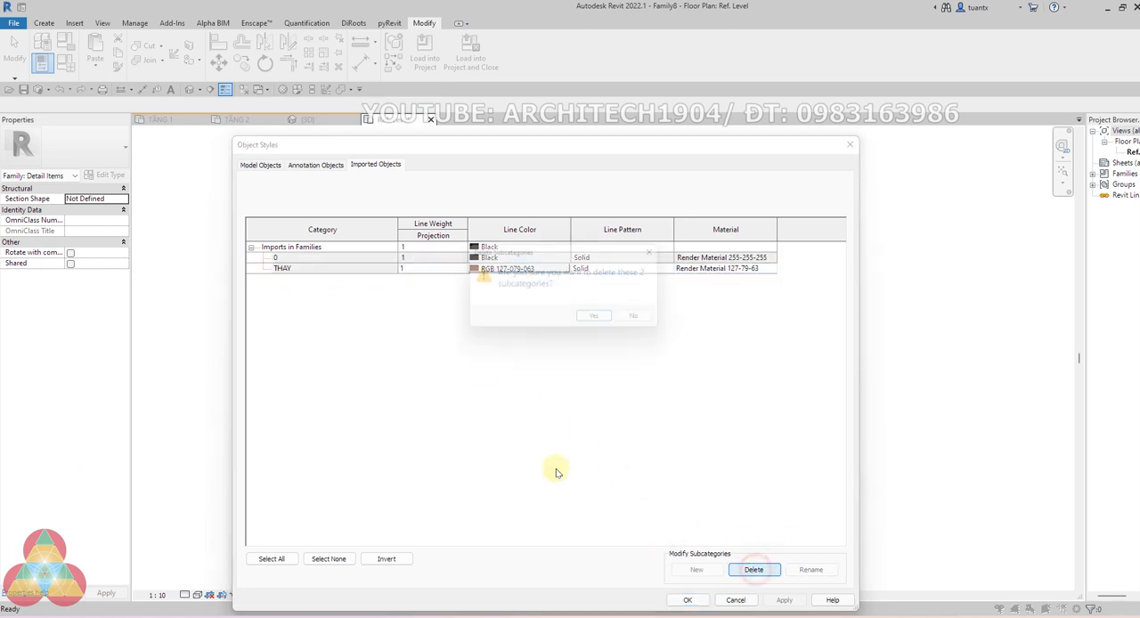
left_click(597, 322)
left_click(683, 599)
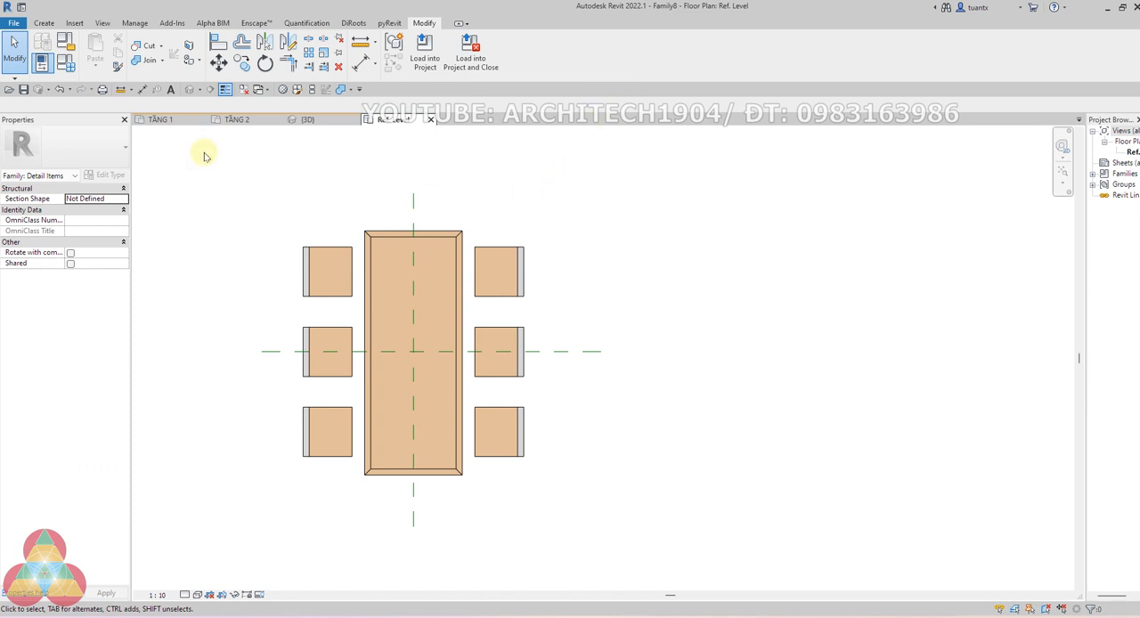
Create a new family from the Metric Furniture.rft template and close the inactive views
left_click(16, 23)
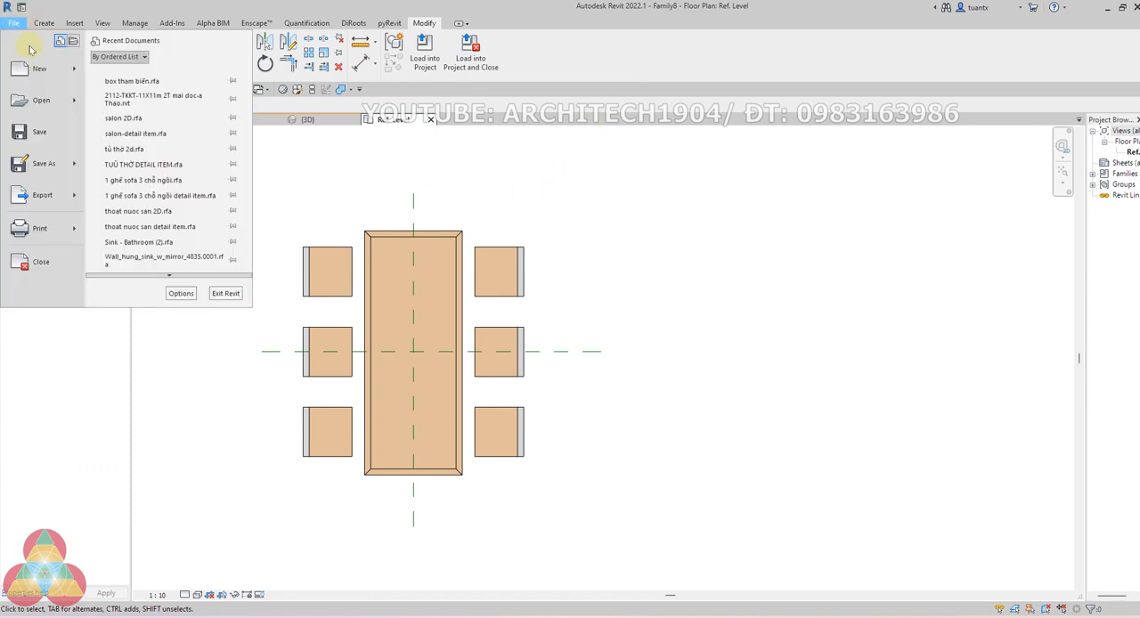
mouse_move(36, 71)
left_click(140, 105)
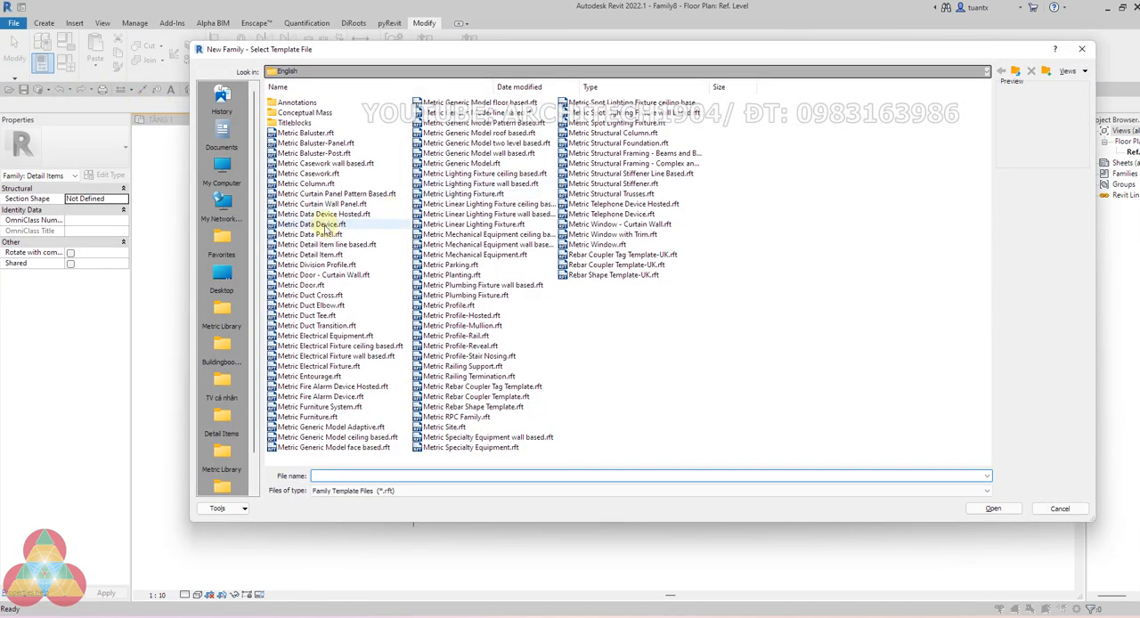
left_click(325, 224)
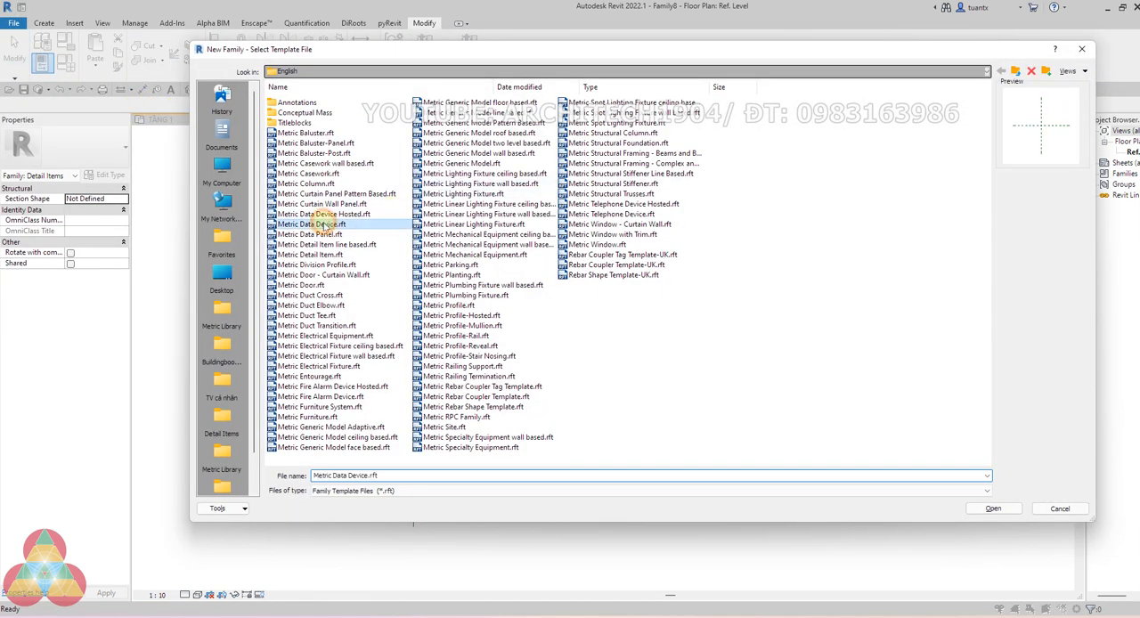
left_click(317, 326)
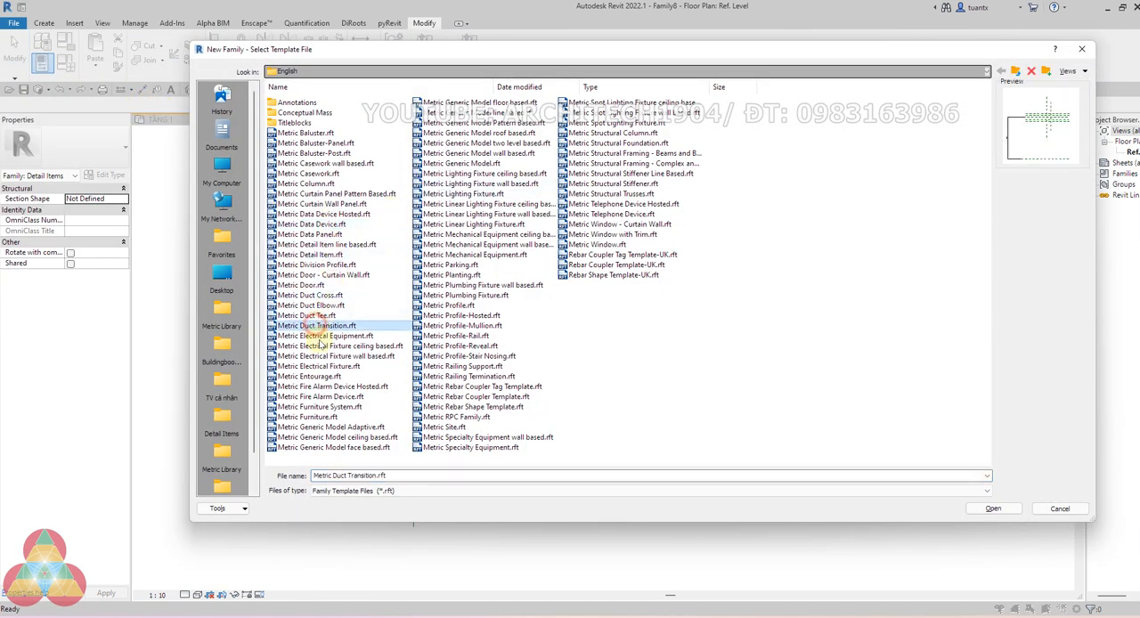
left_click(320, 417)
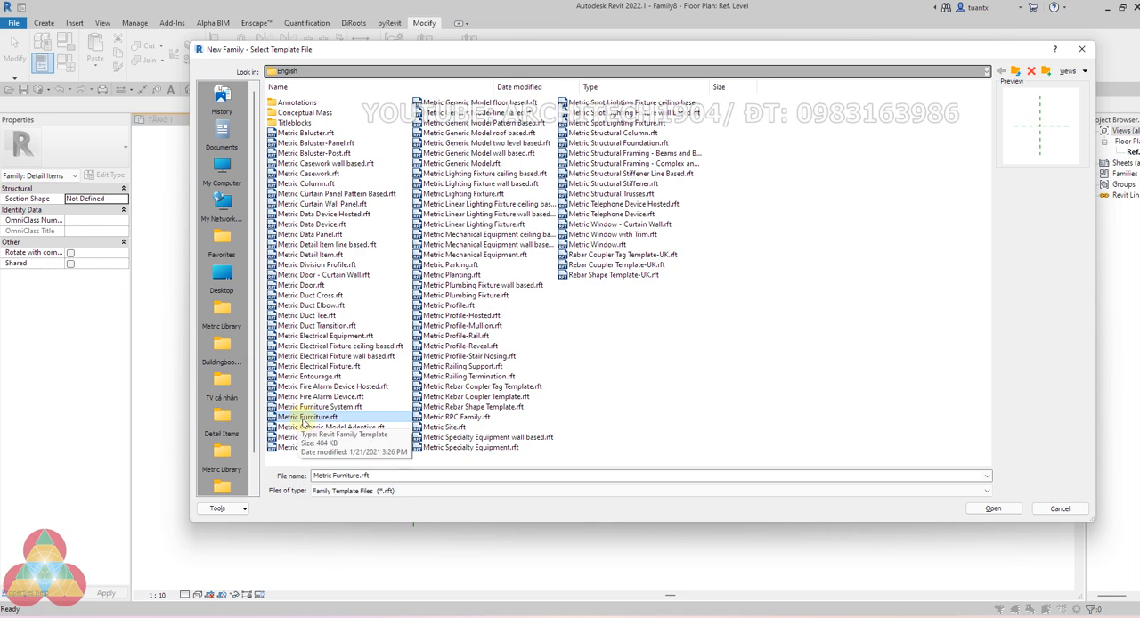
double_click(303, 417)
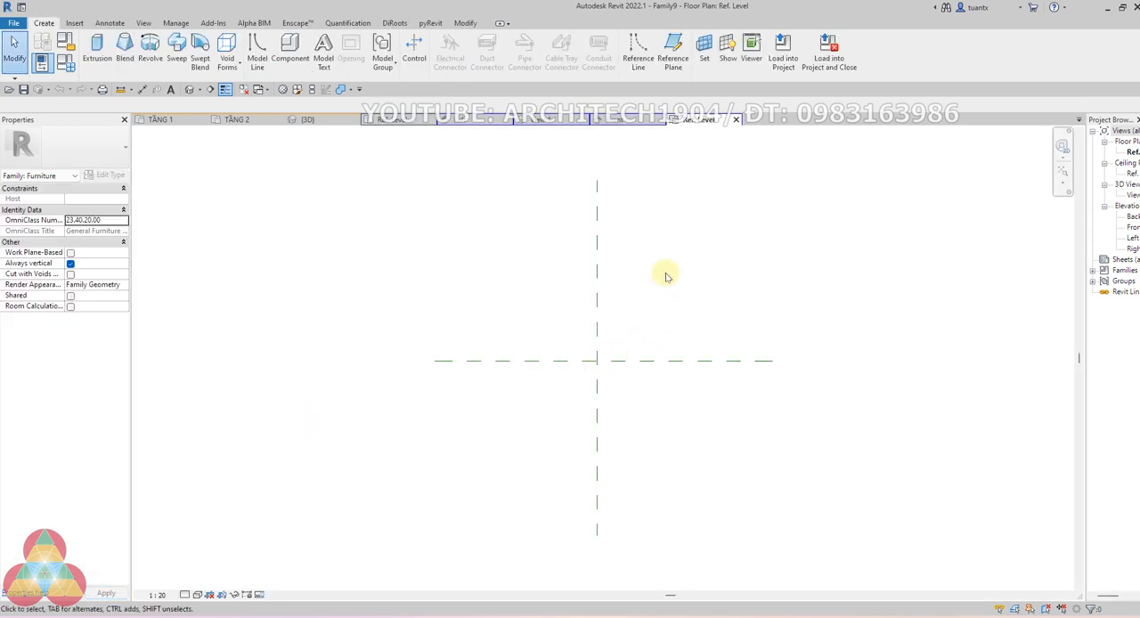
left_click(225, 89)
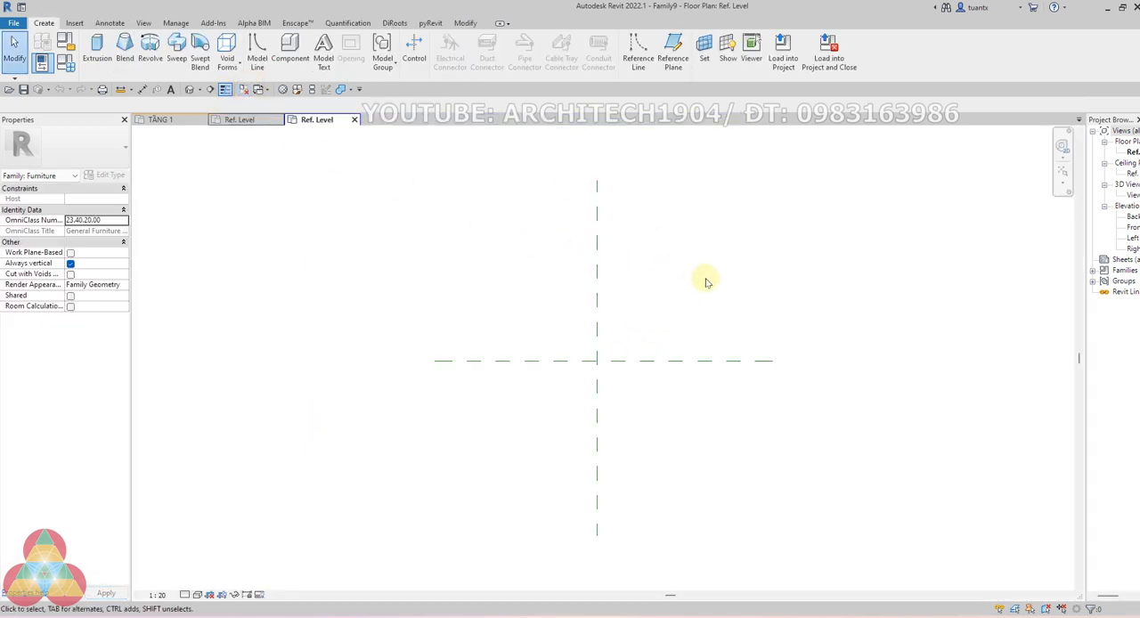
Load the dining table detail item into Family9 only, closing its source family without saving
left_click(241, 120)
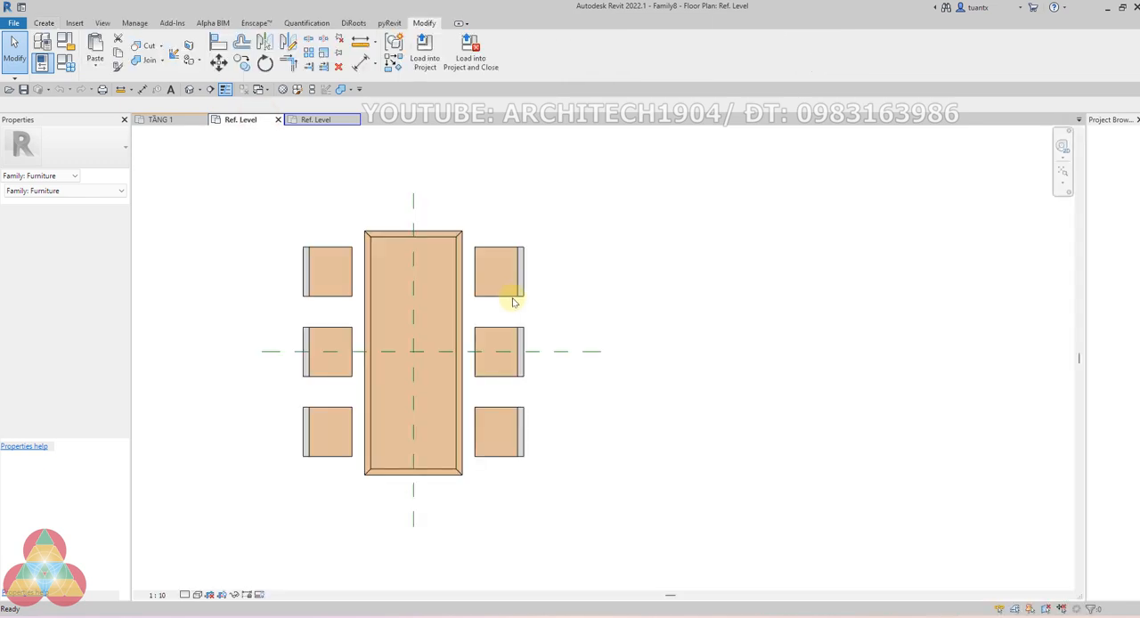
left_click_drag(255, 210, 543, 511)
left_click(615, 308)
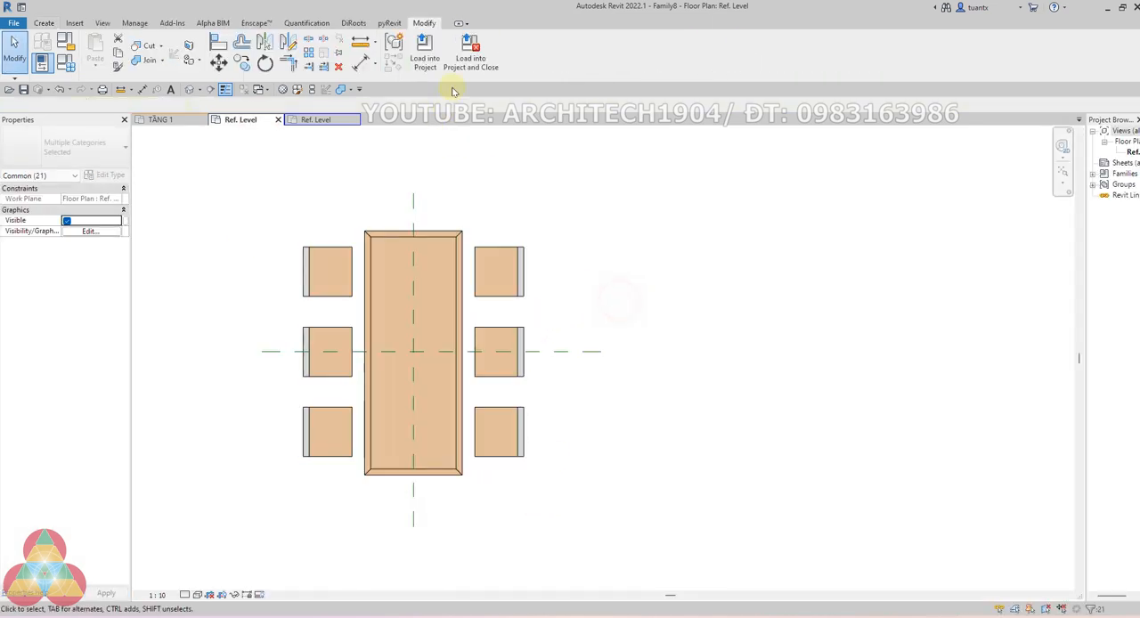
left_click(470, 57)
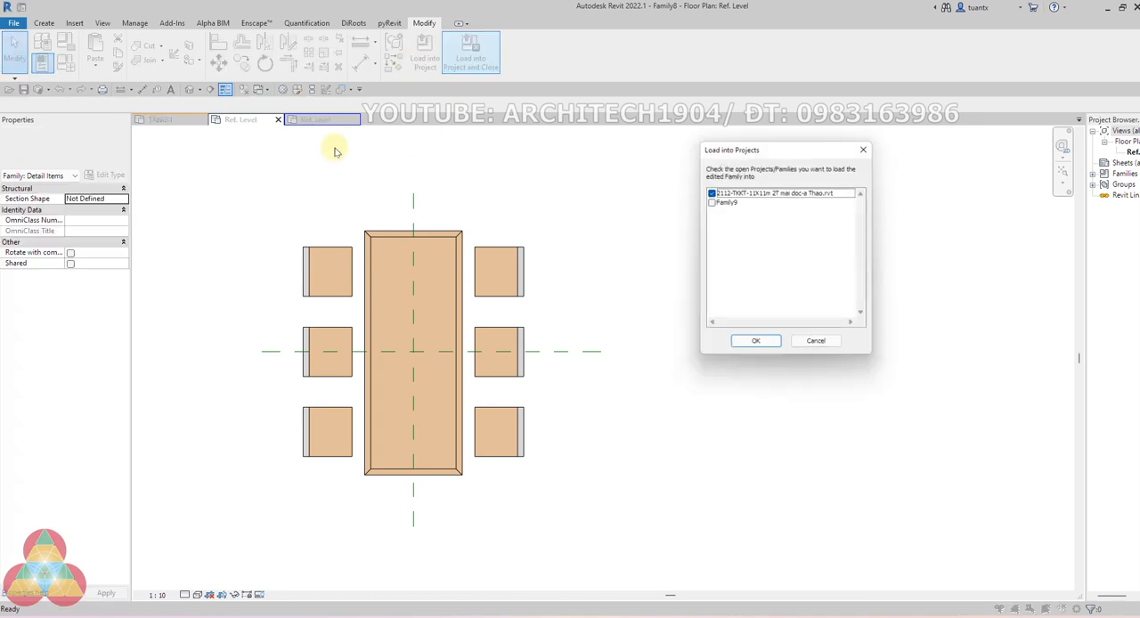
left_click(711, 202)
left_click(710, 192)
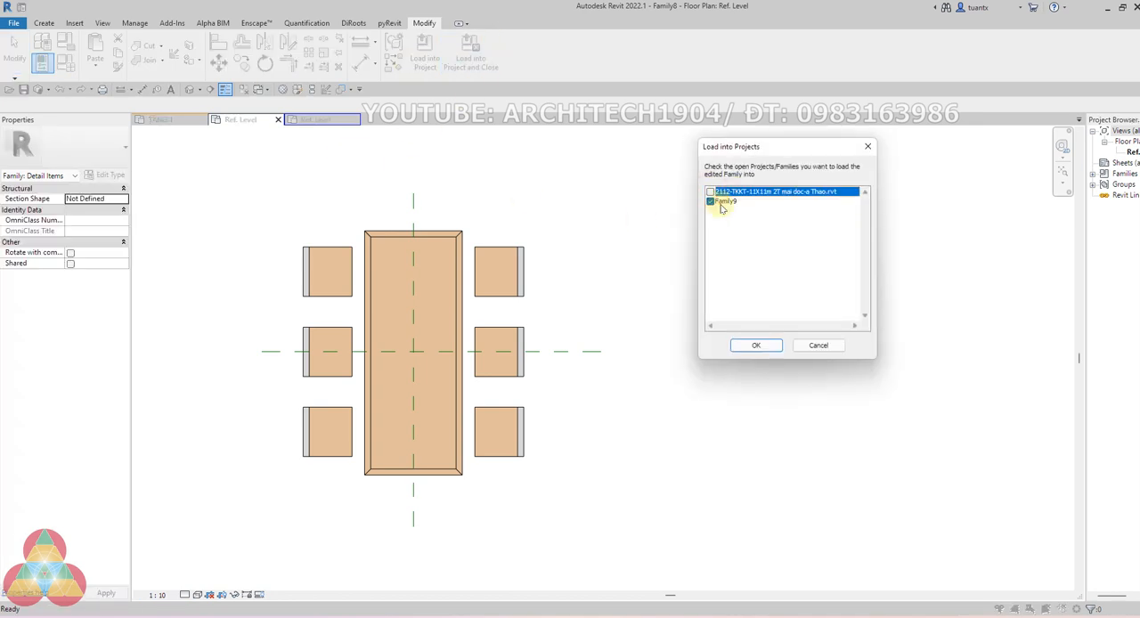
left_click(753, 347)
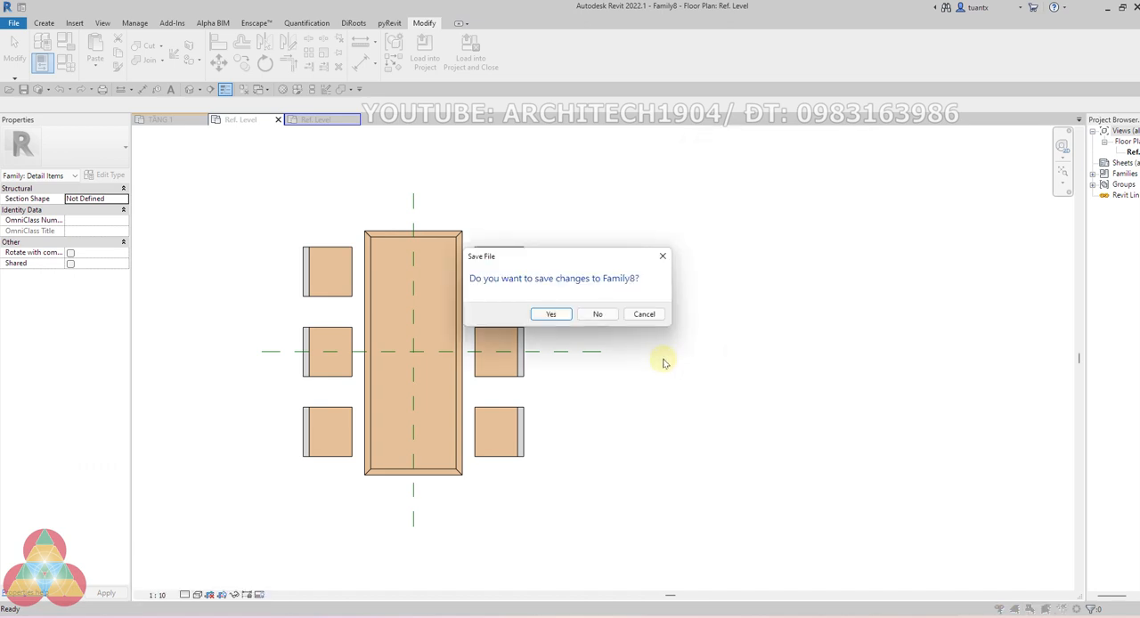
left_click(596, 316)
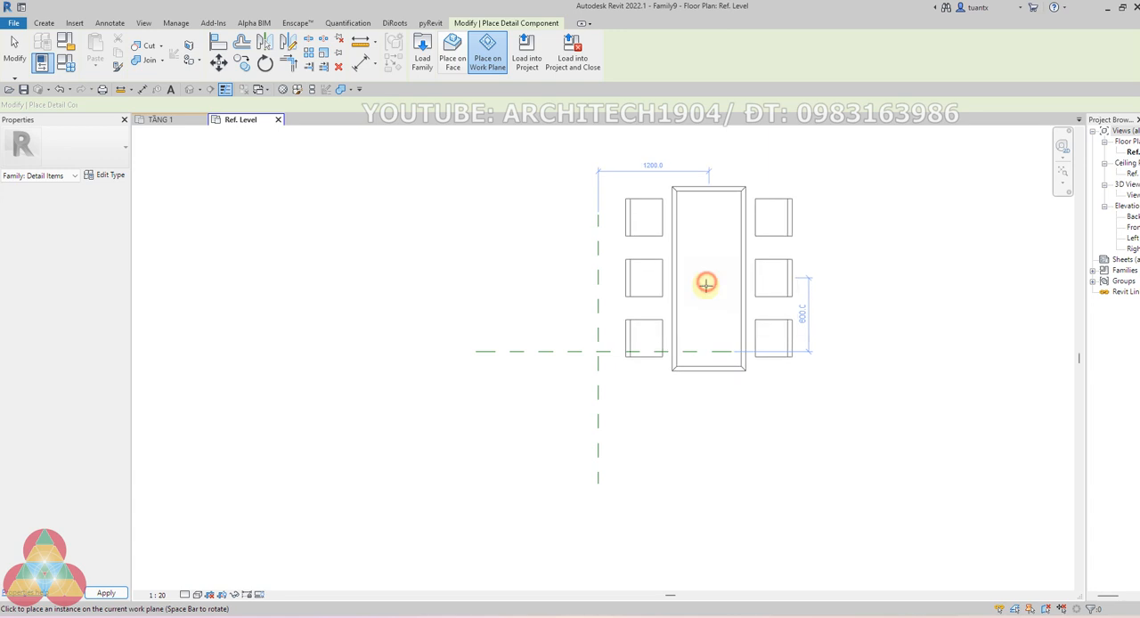
Place one instance of the dining table detail item and align its centrelines with the vertical and horizontal center reference planes
left_click(704, 288)
key("Escape")
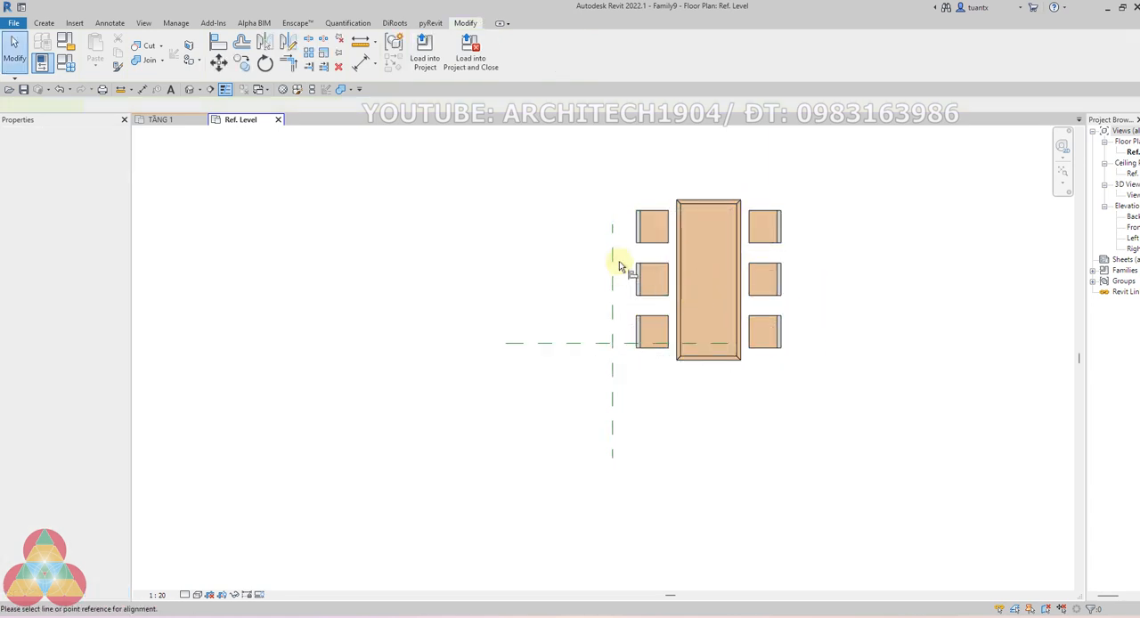
key("a")
key("l")
left_click(613, 264)
left_click(714, 251)
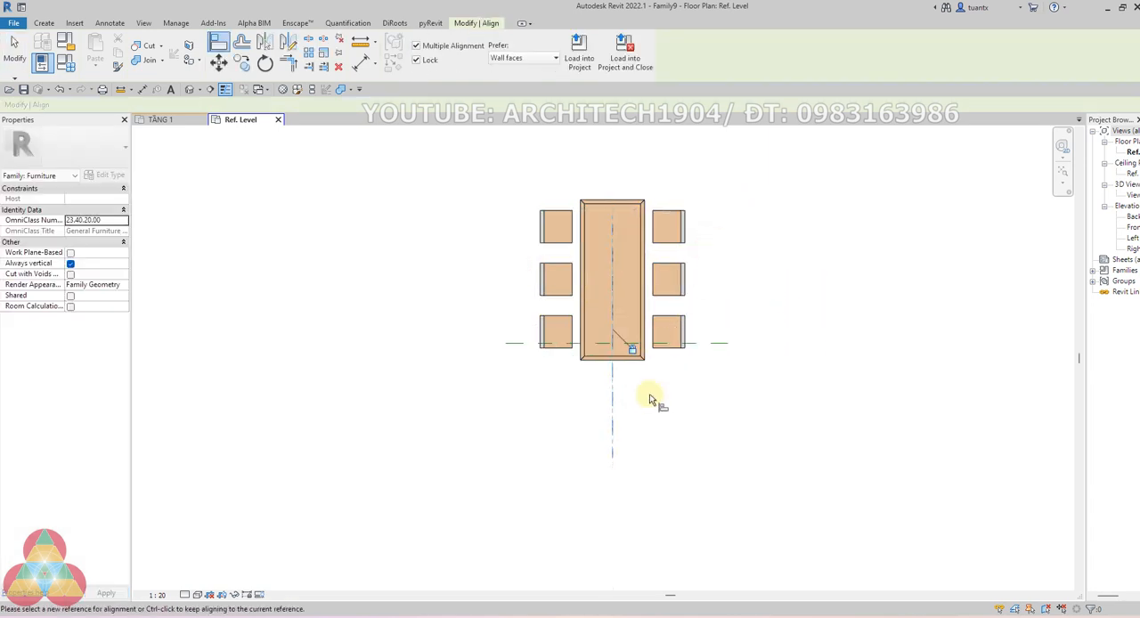
left_click(670, 399)
left_click(629, 279)
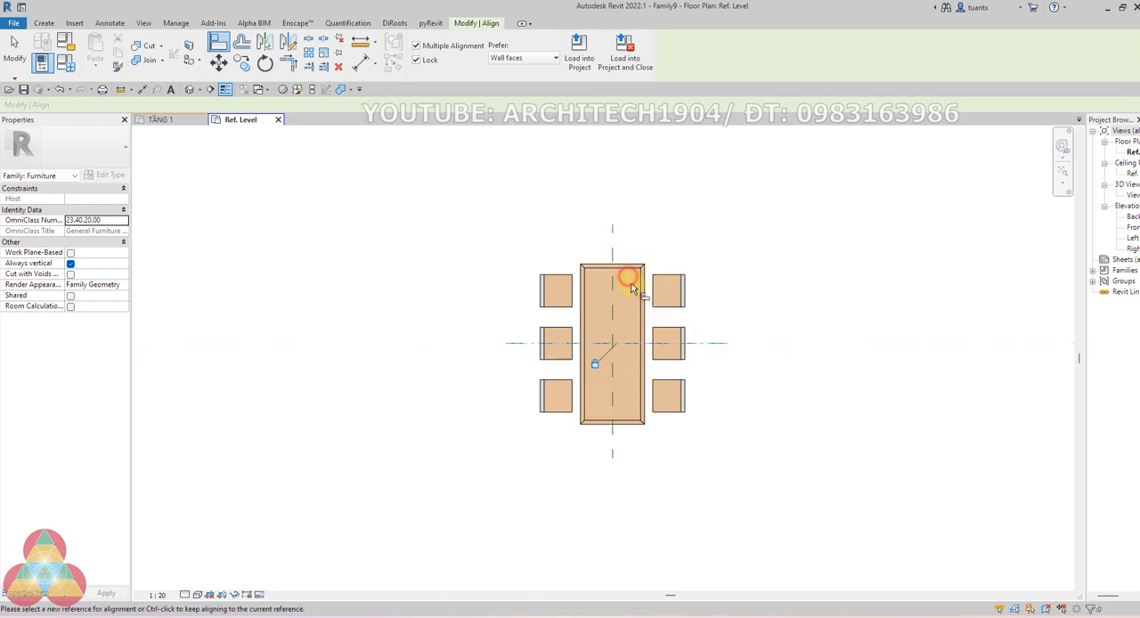
scroll(638, 315, "down", 2)
middle_click_drag(638, 316, 624, 317)
scroll(614, 330, "up", 3)
key("Escape")
key("Escape")
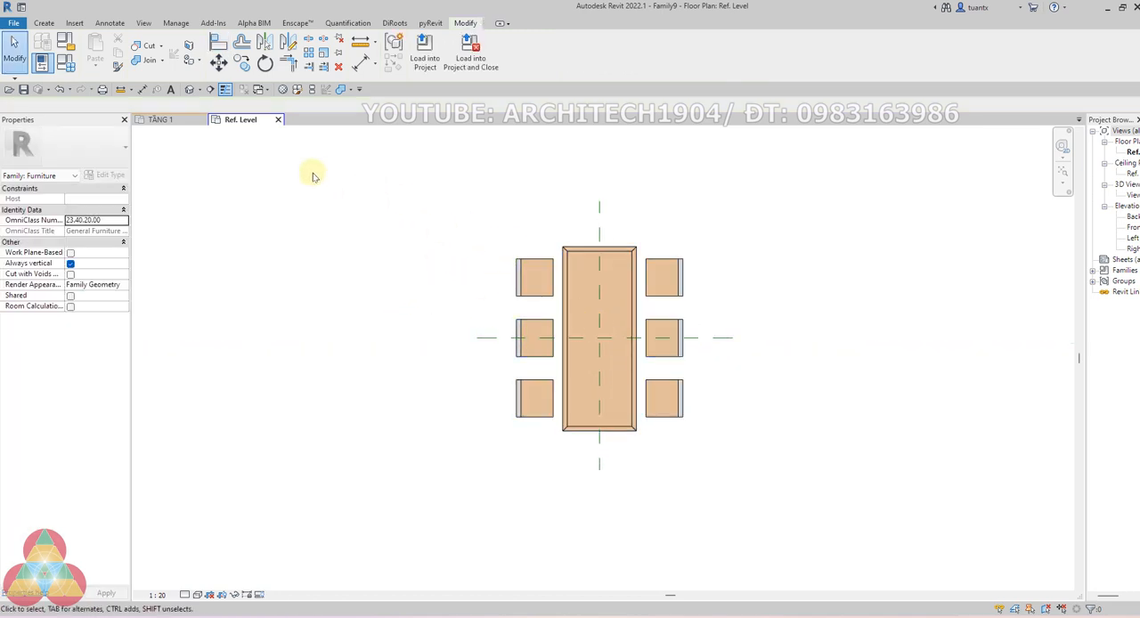
left_click(45, 24)
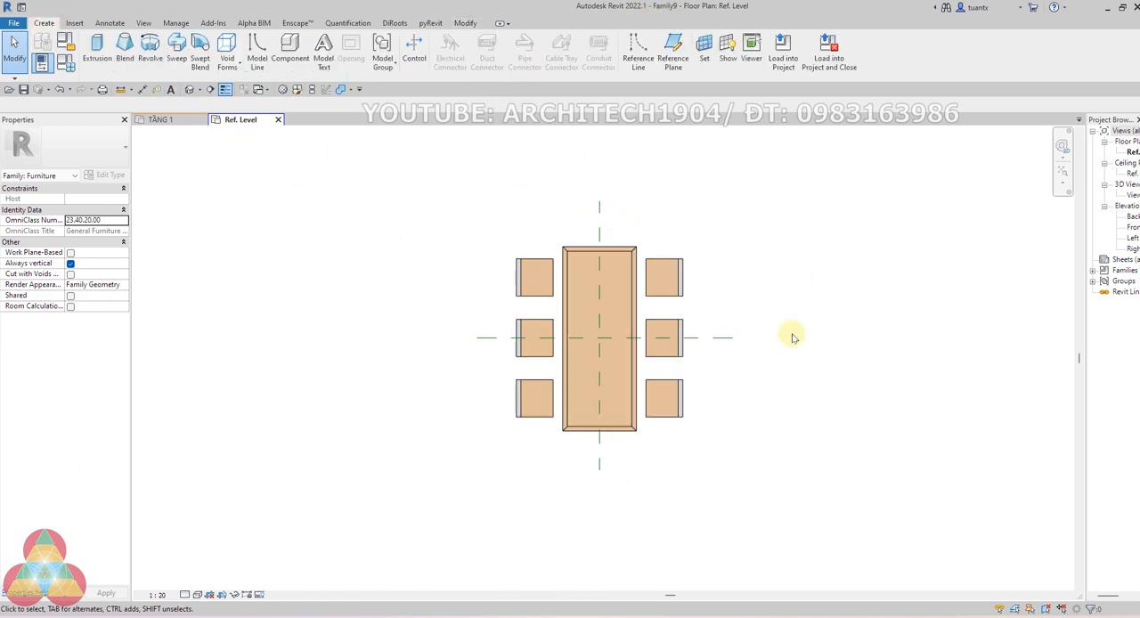
scroll(575, 252, "up", 2)
scroll(570, 254, "up", 1)
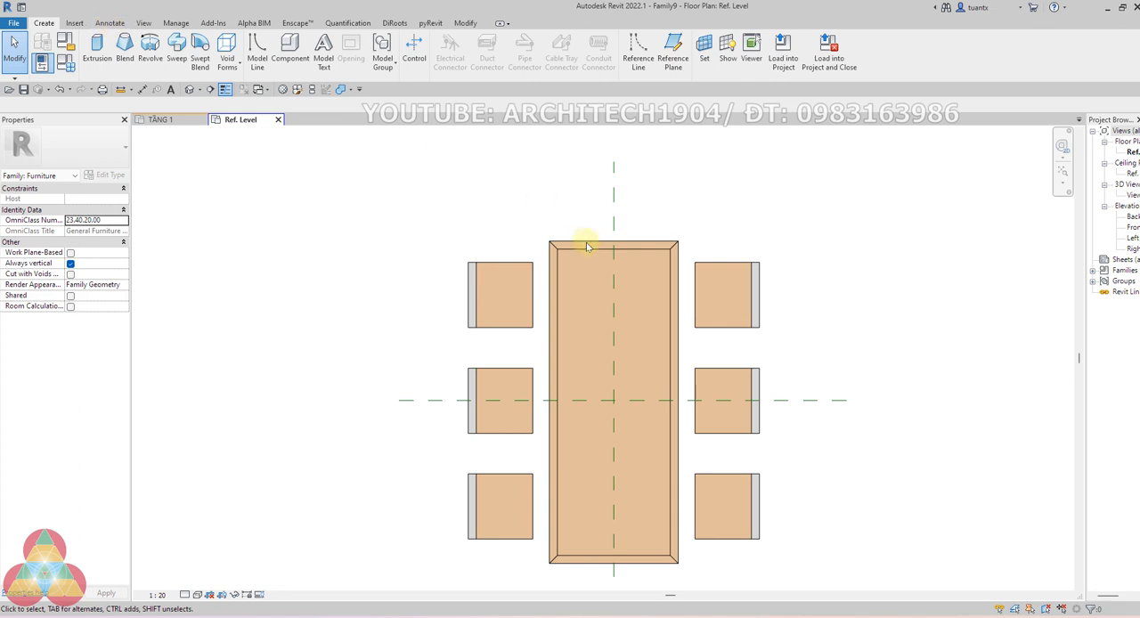
left_click(110, 24)
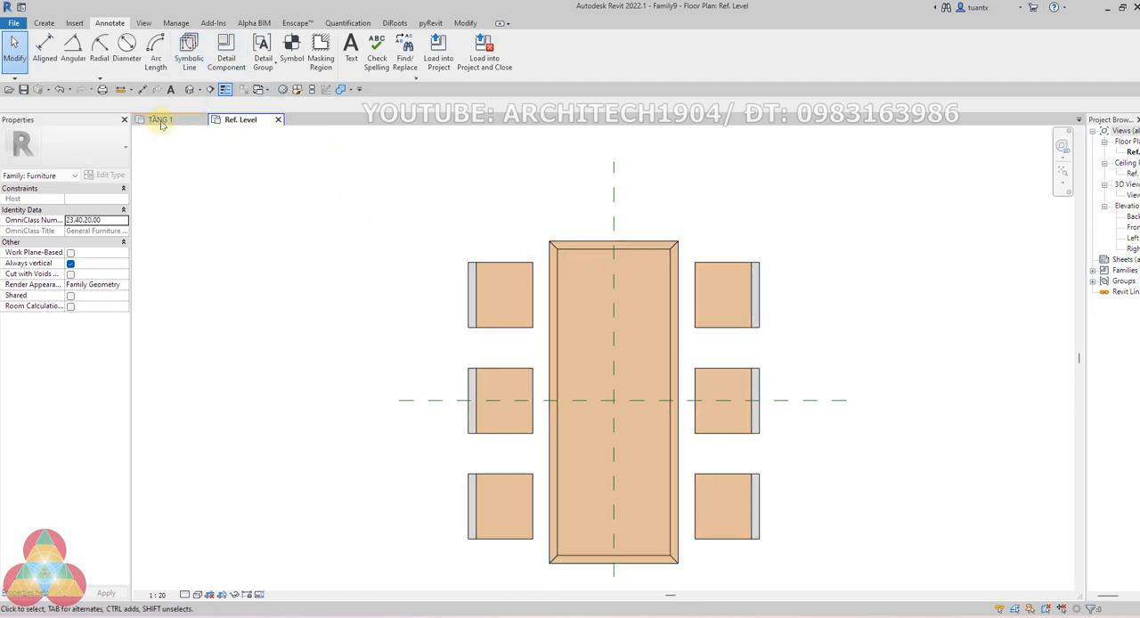
Examine how the dining table and the bedroom furniture cover the floor pattern in the TẦNG 1 floor plan
left_click(161, 120)
scroll(580, 347, "up", 2)
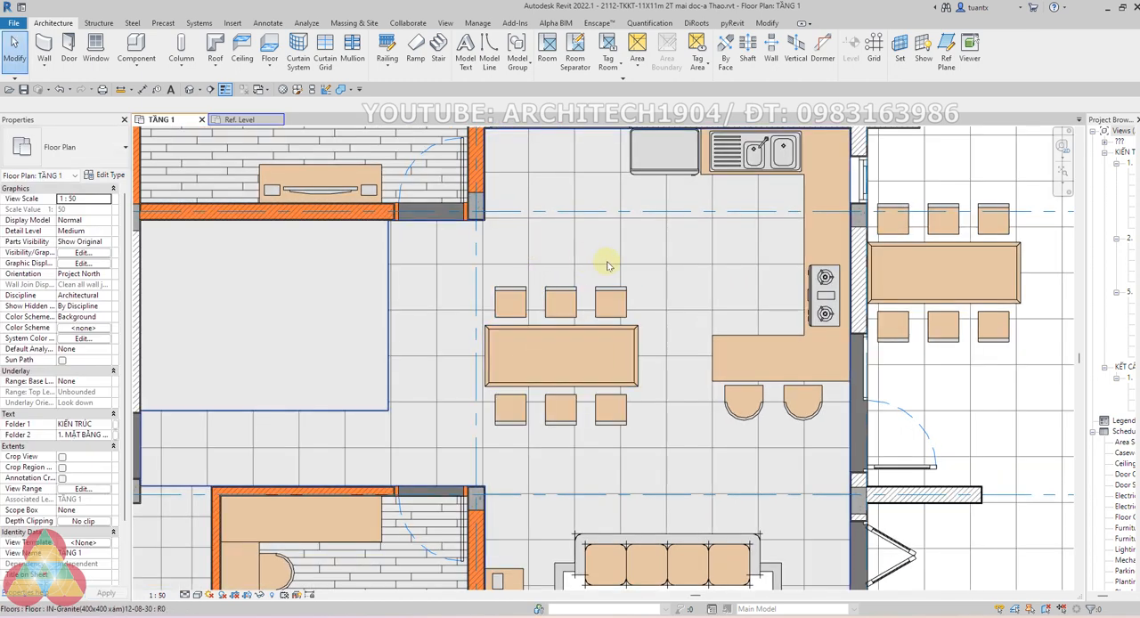
scroll(607, 265, "up", 1)
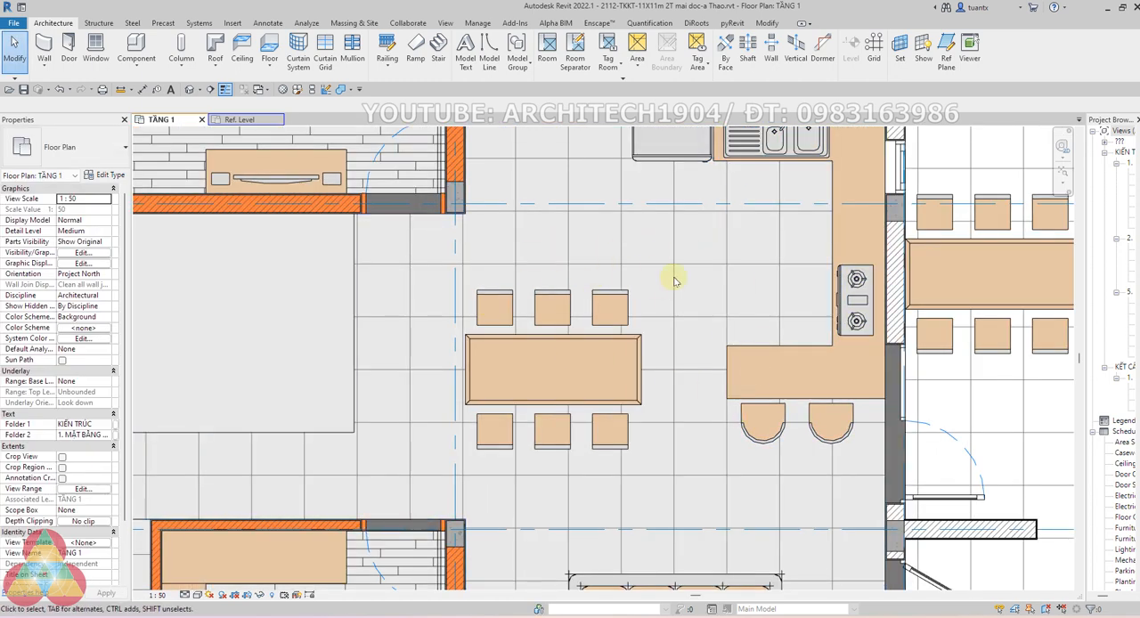
scroll(433, 217, "down", 2)
scroll(310, 234, "up", 3)
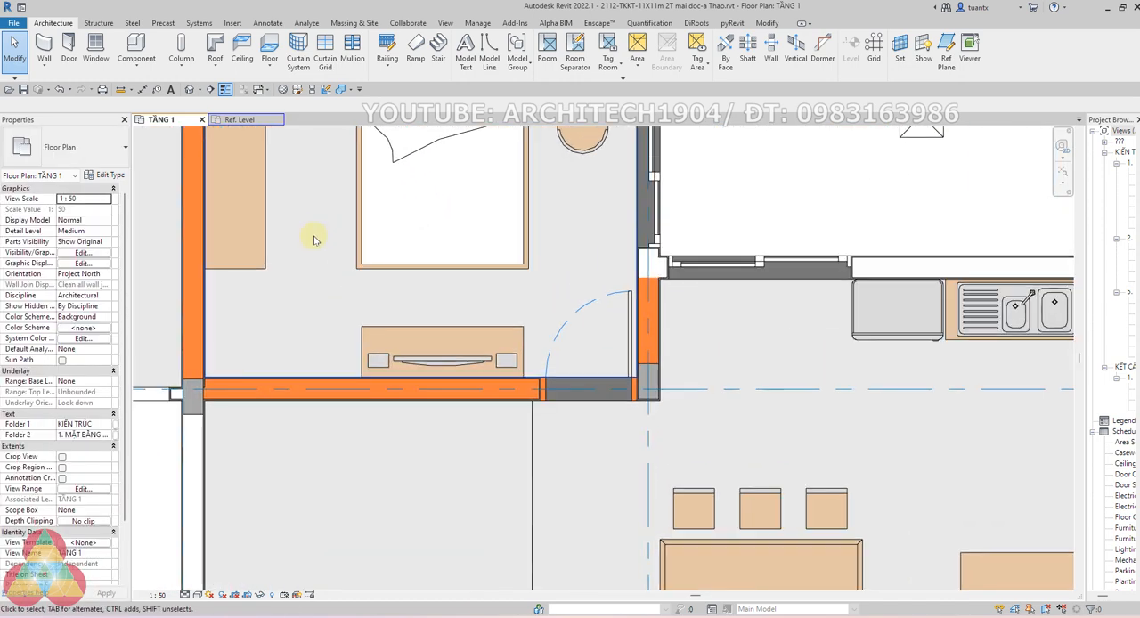
scroll(365, 259, "down", 1)
scroll(420, 203, "up", 2)
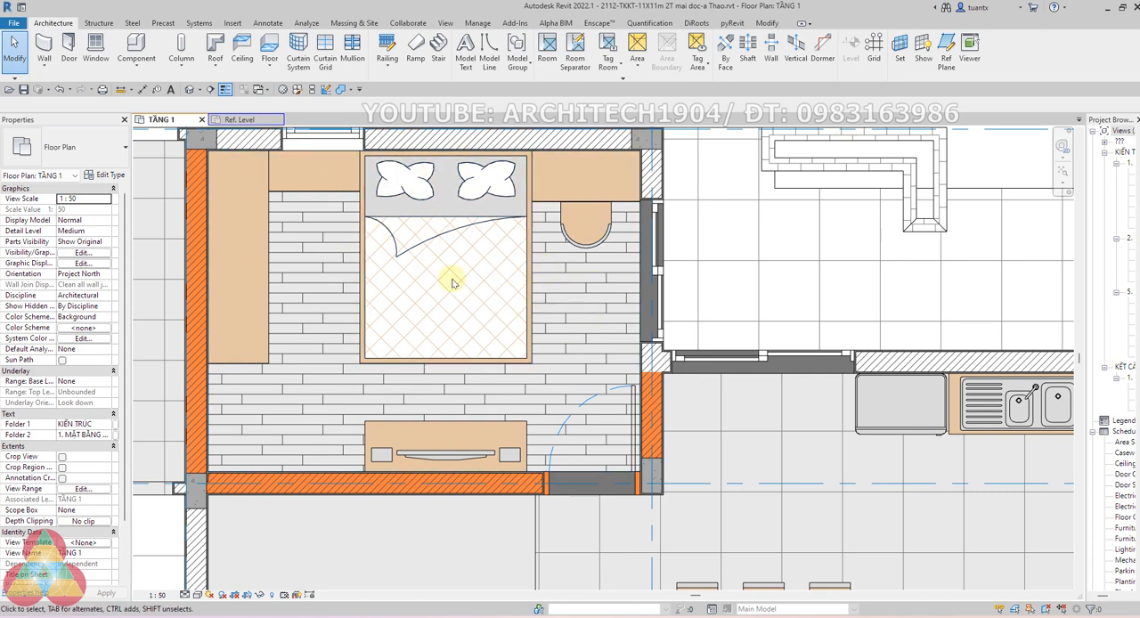
left_click(237, 122)
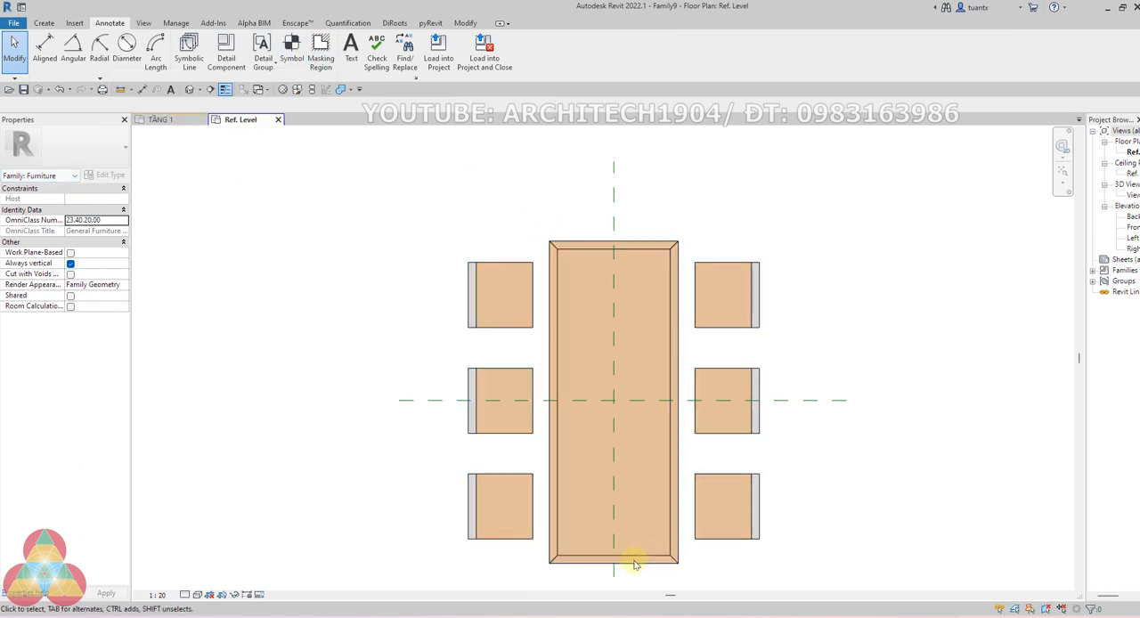
left_click(188, 49)
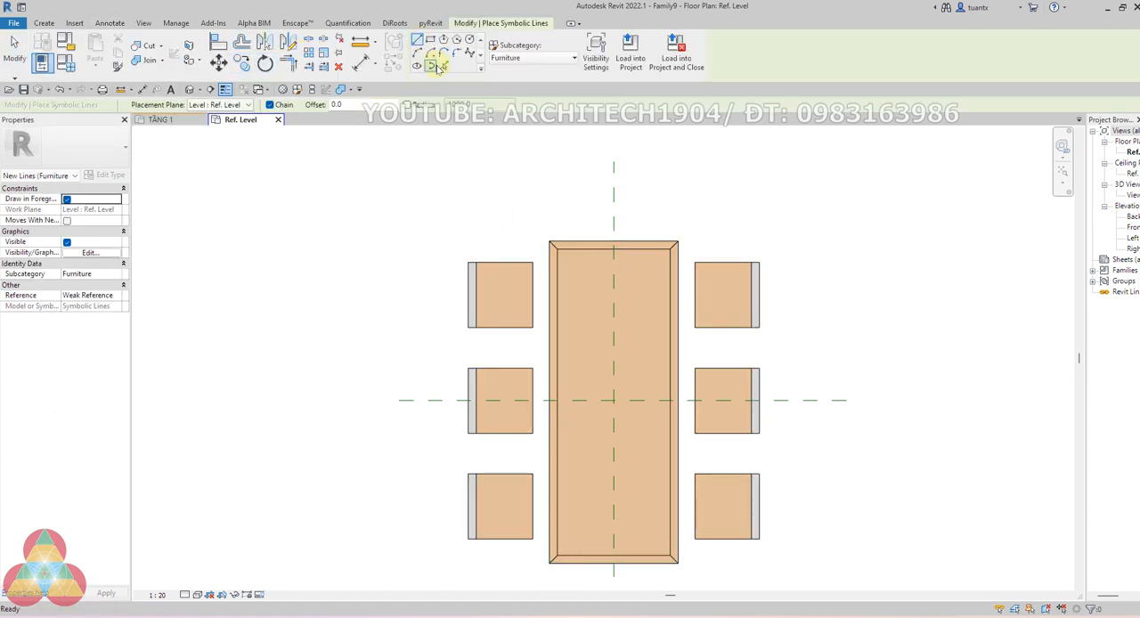
key("Escape")
left_click(55, 20)
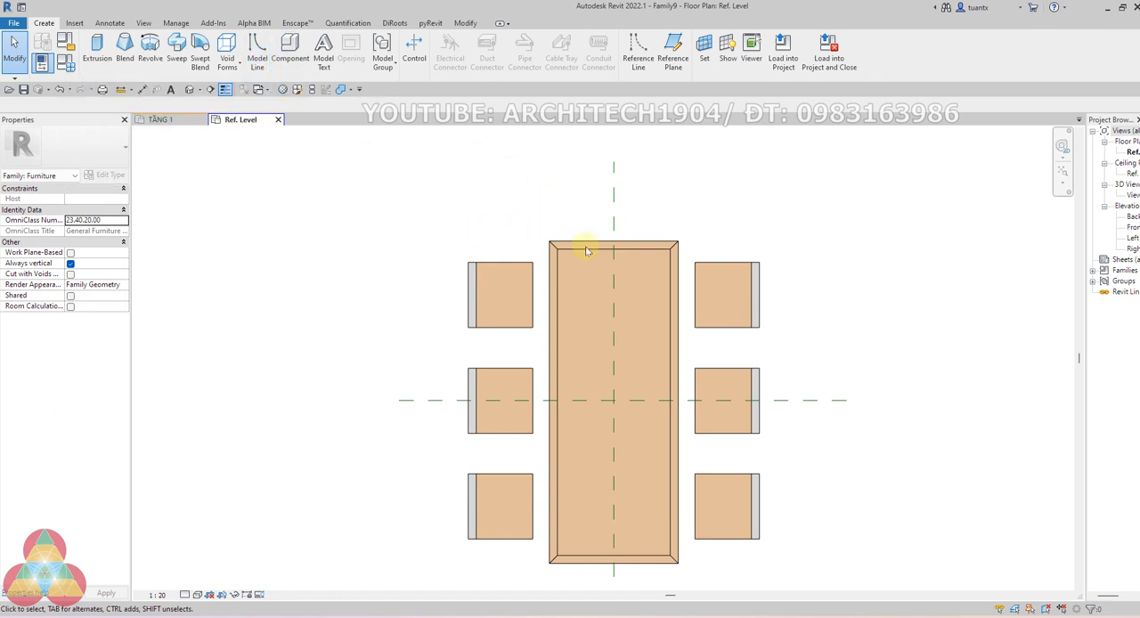
Open the project's 3D view and examine the bedroom inside the section box from several angles
left_click(161, 119)
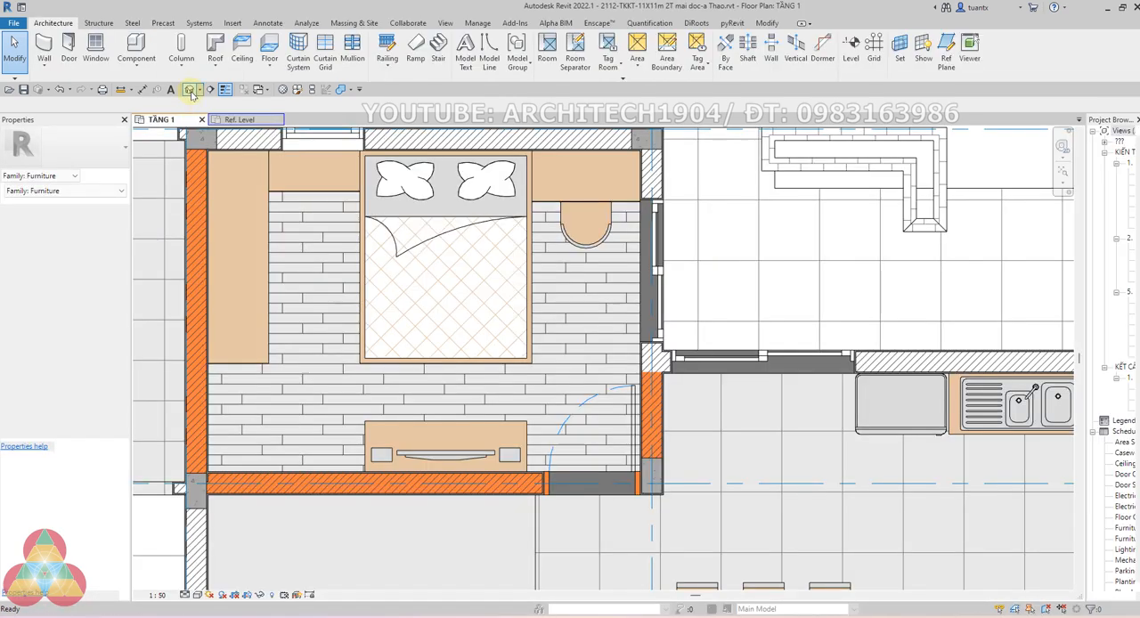
left_click(190, 90)
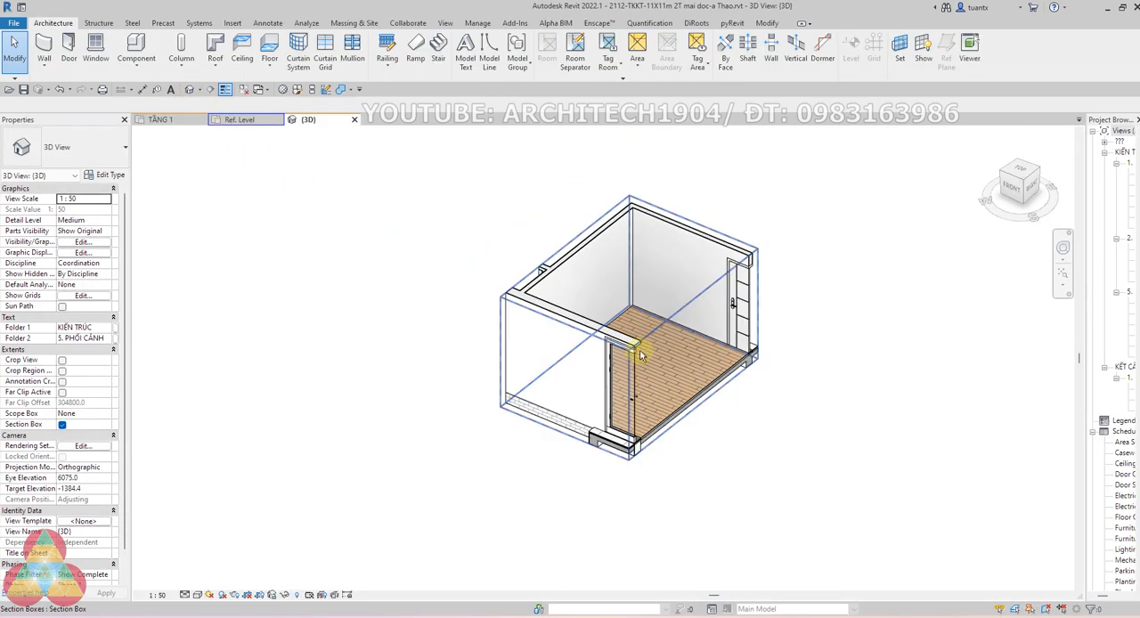
middle_click_drag(640, 355, 550, 304, "shift")
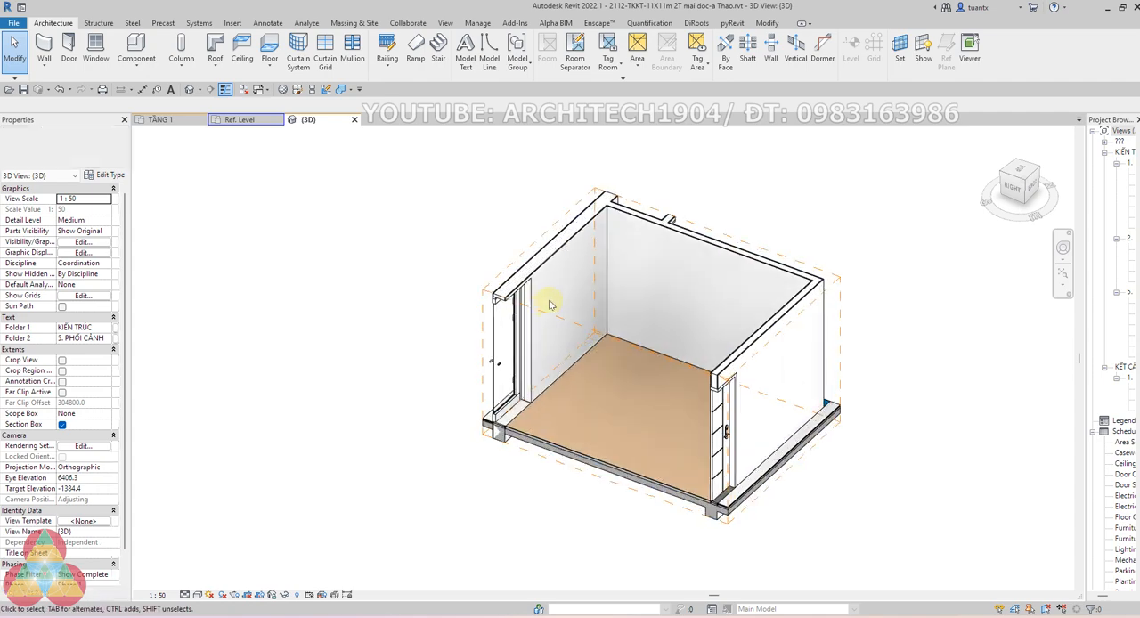
scroll(549, 304, "up", 3)
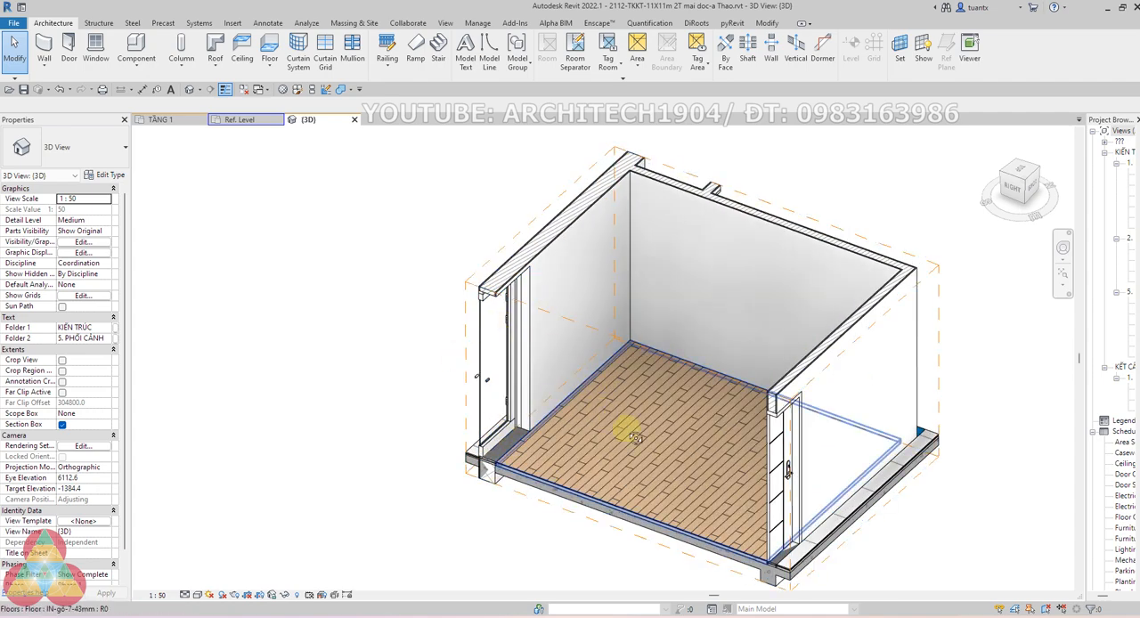
middle_click_drag(632, 437, 793, 297, "shift")
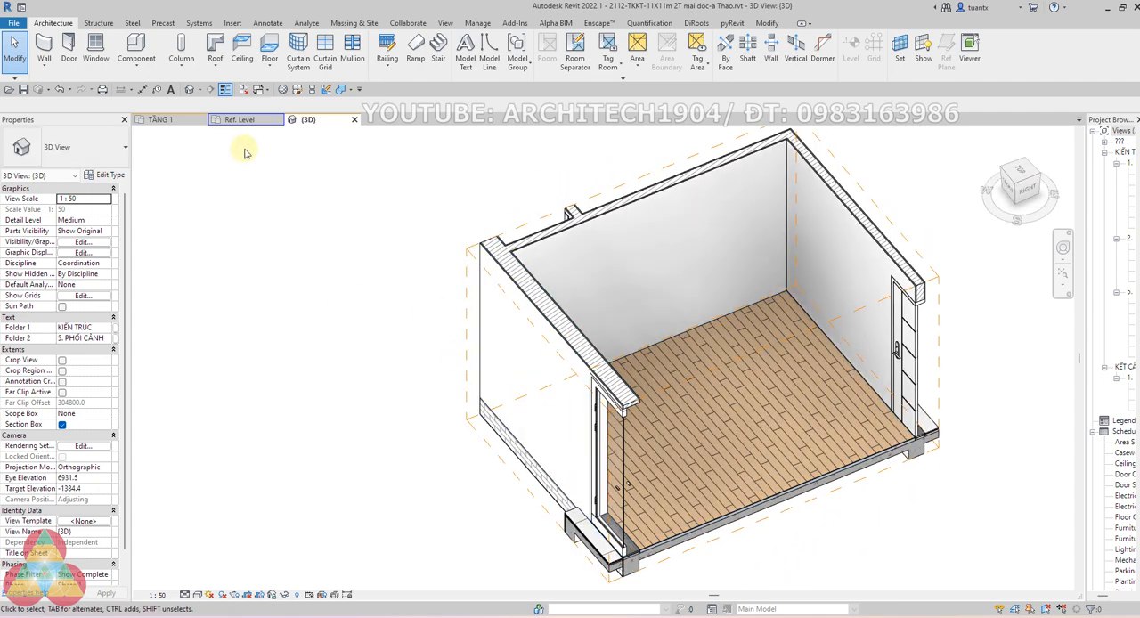
left_click(267, 24)
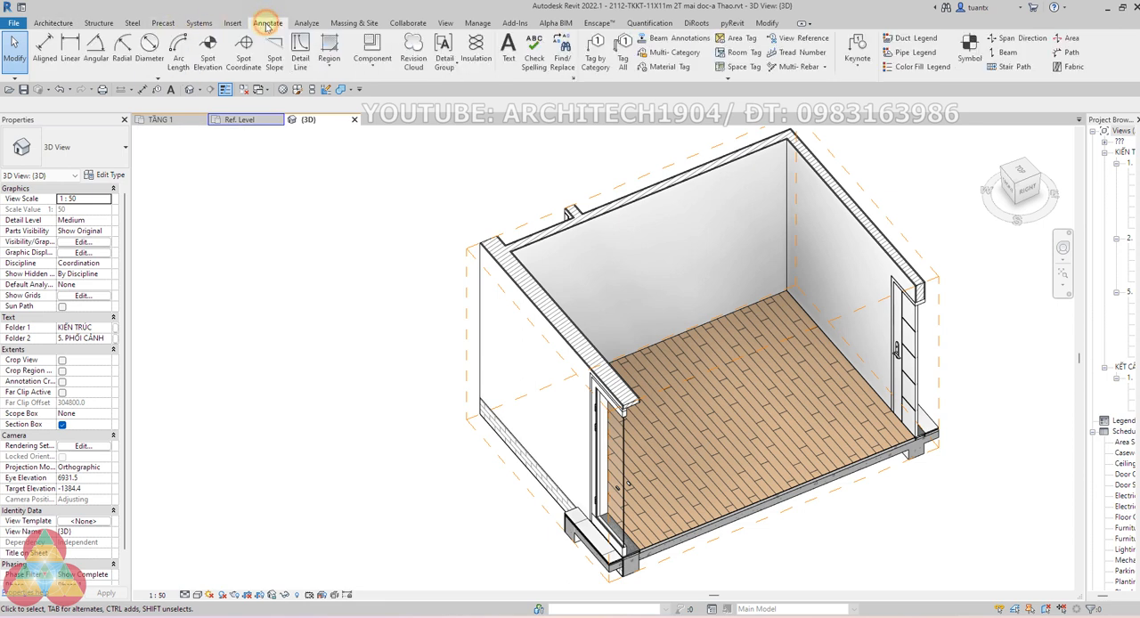
Return to the furniture family's Ref. Level view and inspect the nested dining table detail item and the annotation tools available there
left_click(242, 120)
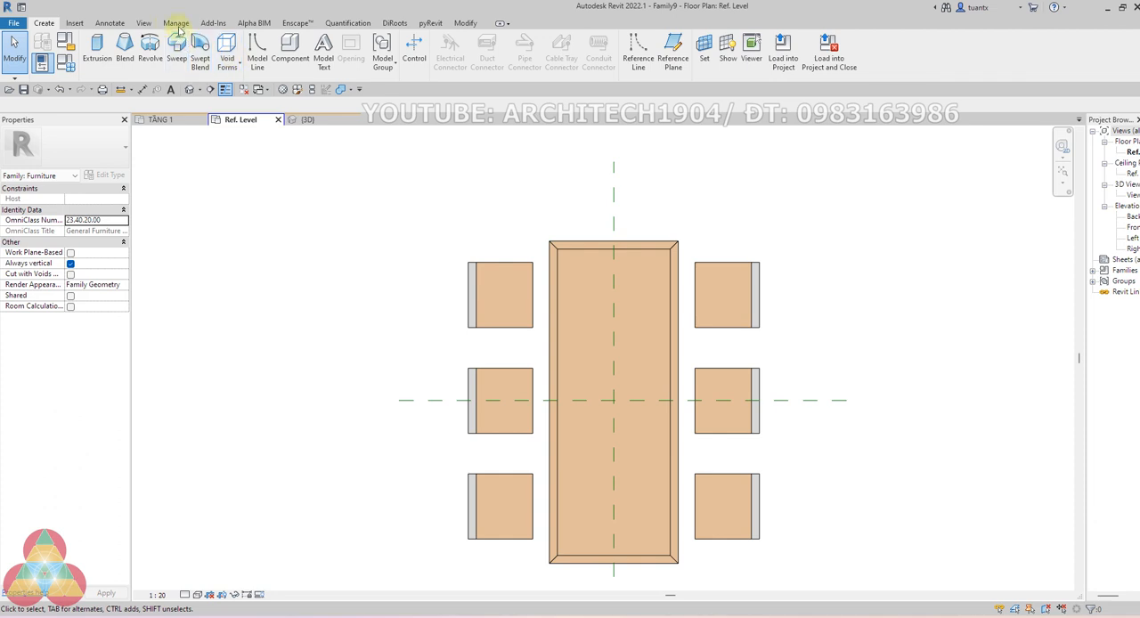
left_click(107, 24)
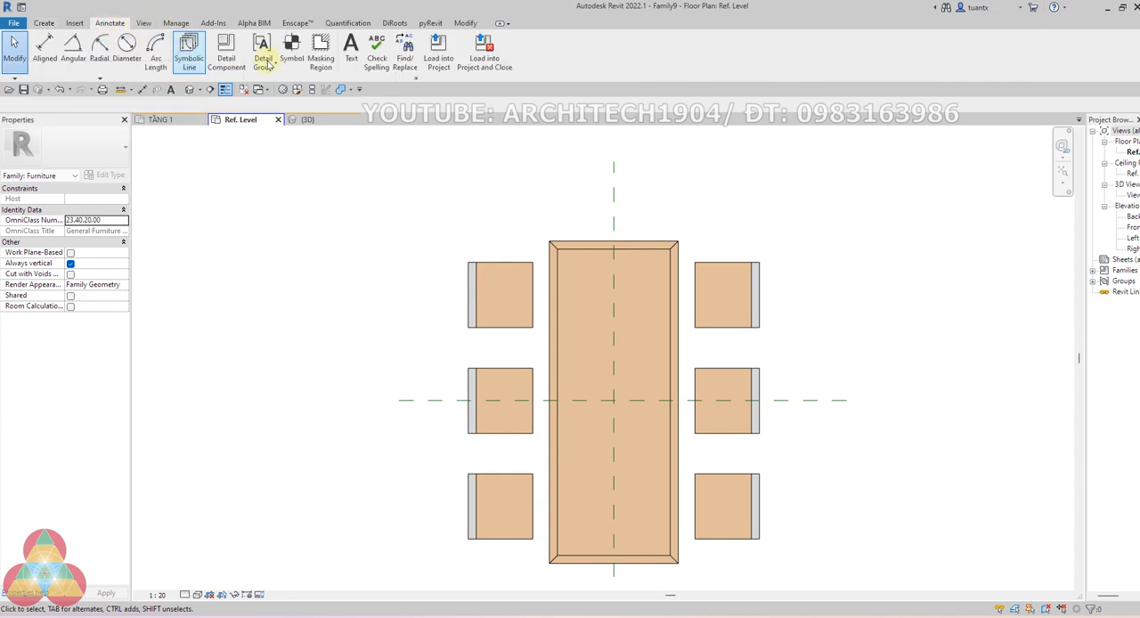
scroll(400, 252, "down", 2)
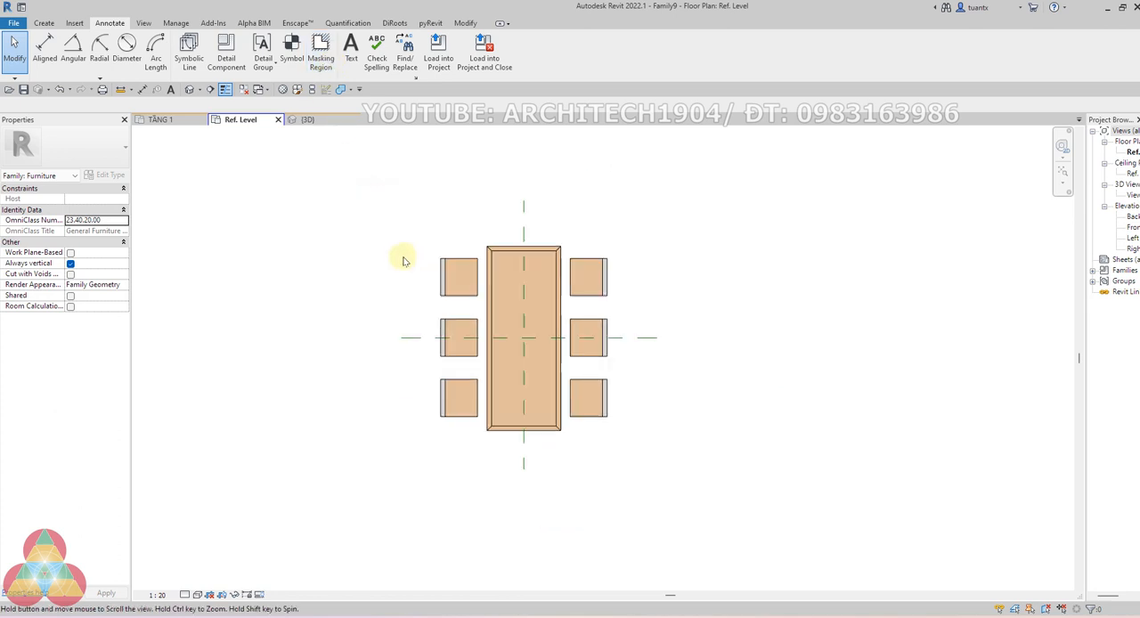
left_click(493, 261)
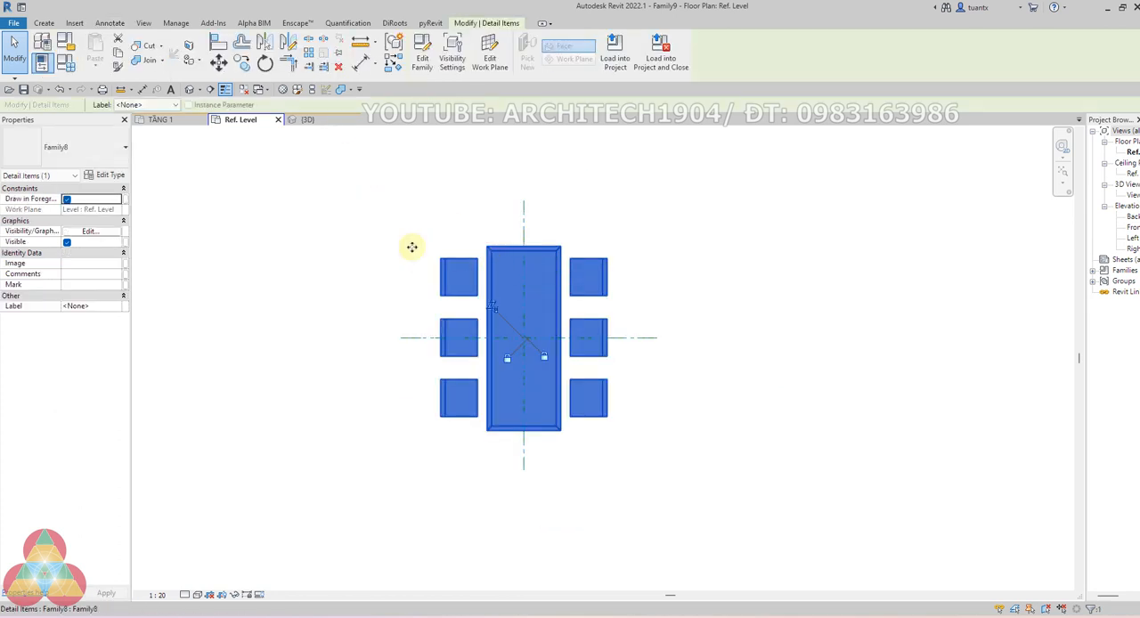
scroll(419, 227, "up", 1)
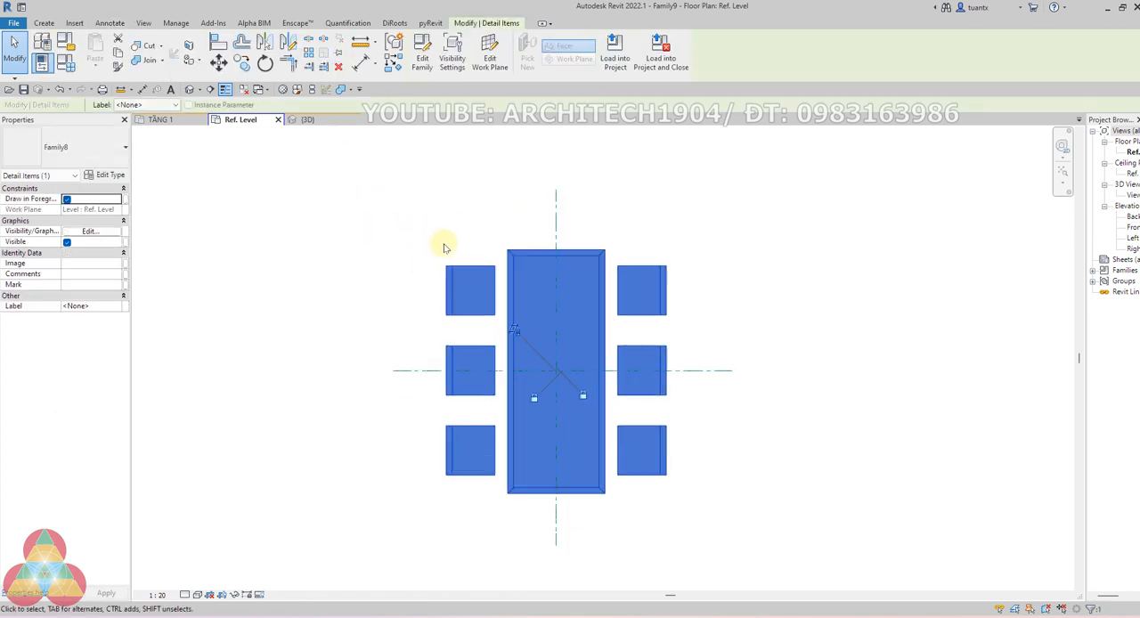
left_click(402, 218)
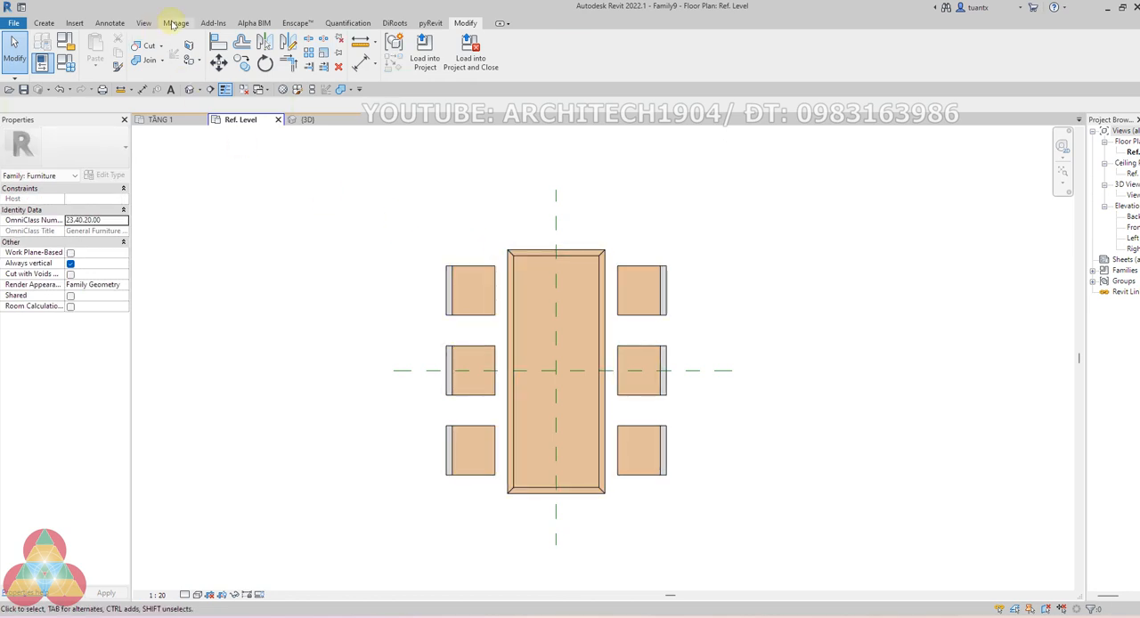
left_click(110, 24)
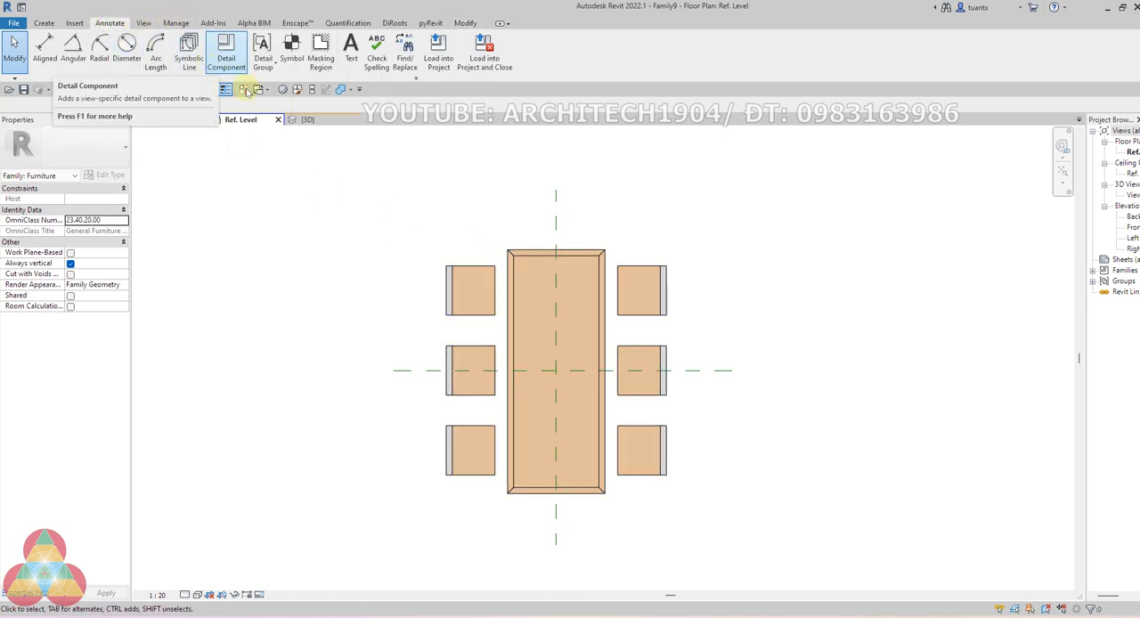
left_click(413, 185)
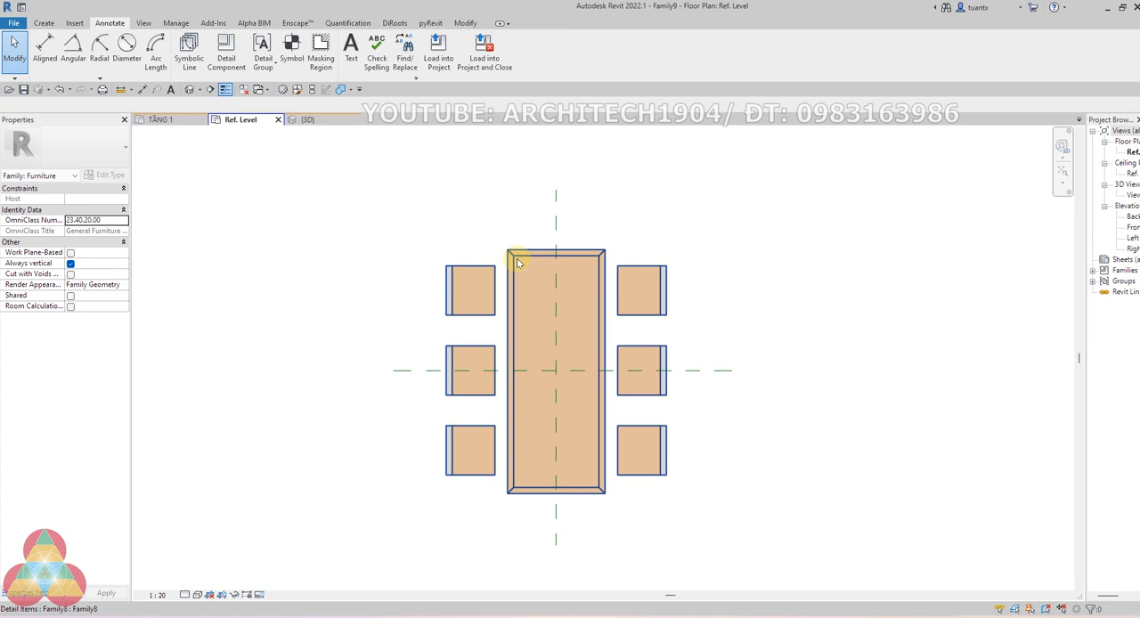
left_click(518, 261)
left_click(374, 326)
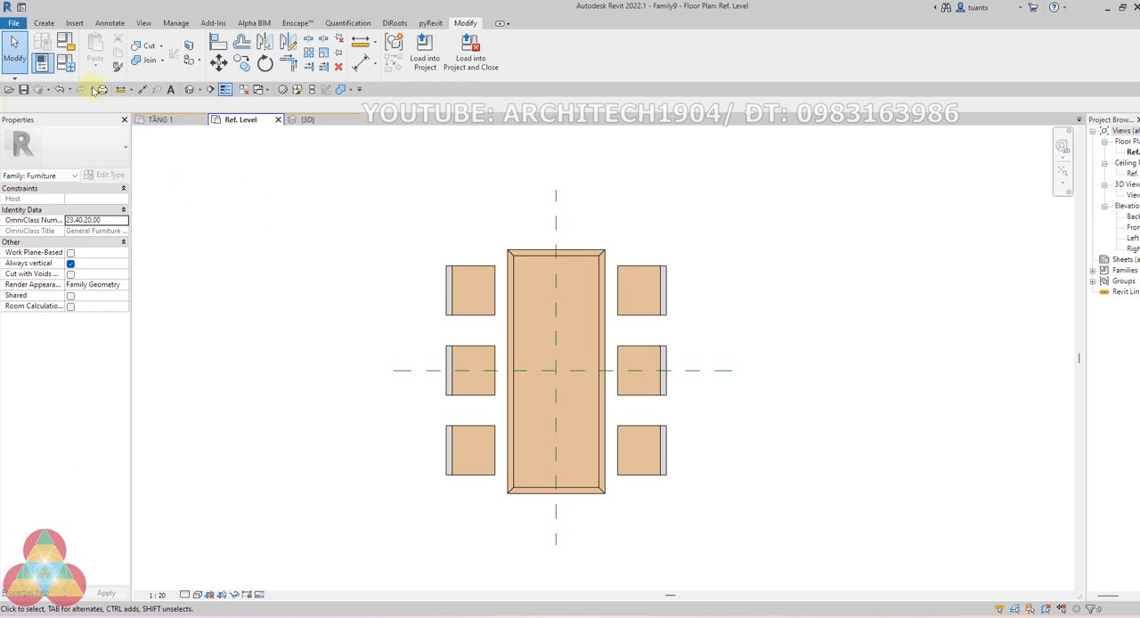
Review the furniture family's Default Elevation parameter in Family Types and accept the dialog
left_click(68, 68)
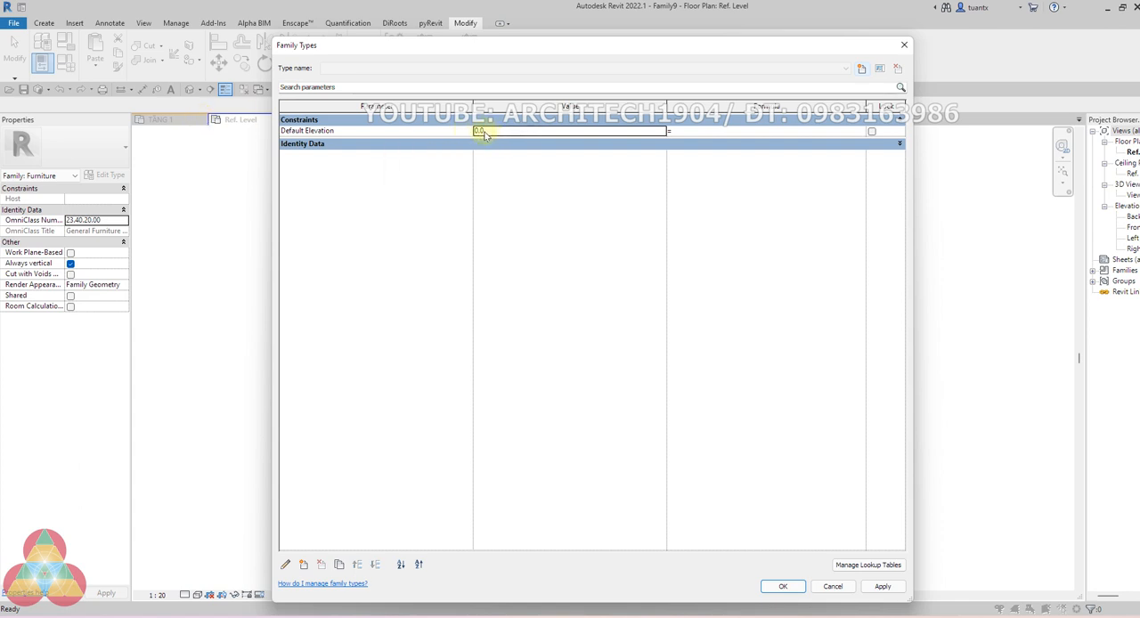
left_click_drag(531, 44, 285, 61)
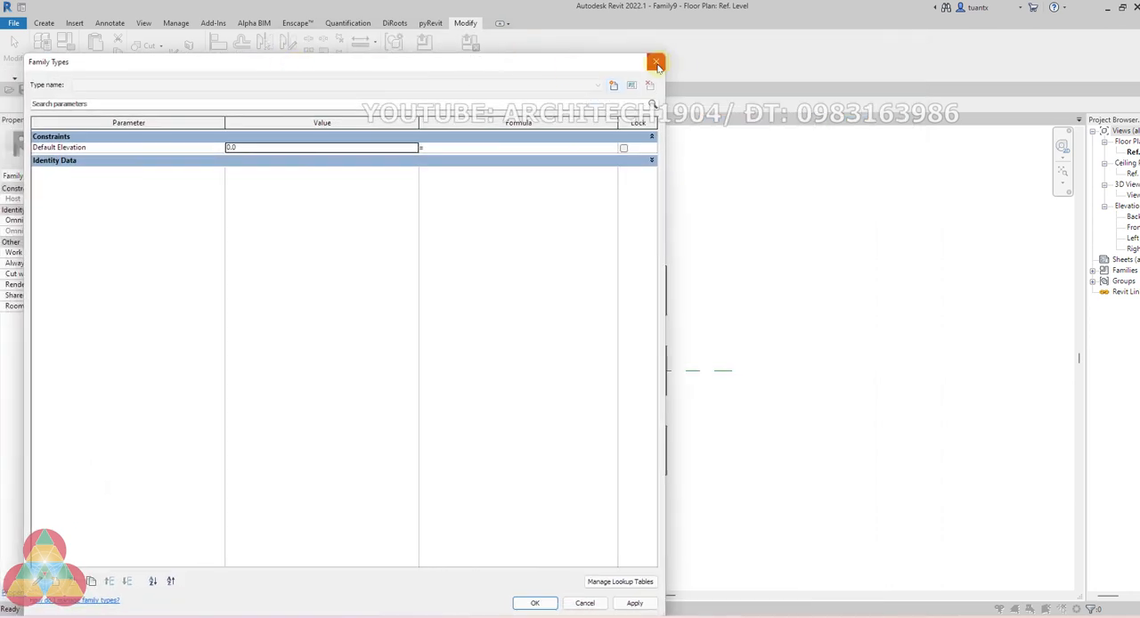
left_click_drag(606, 68, 451, 71)
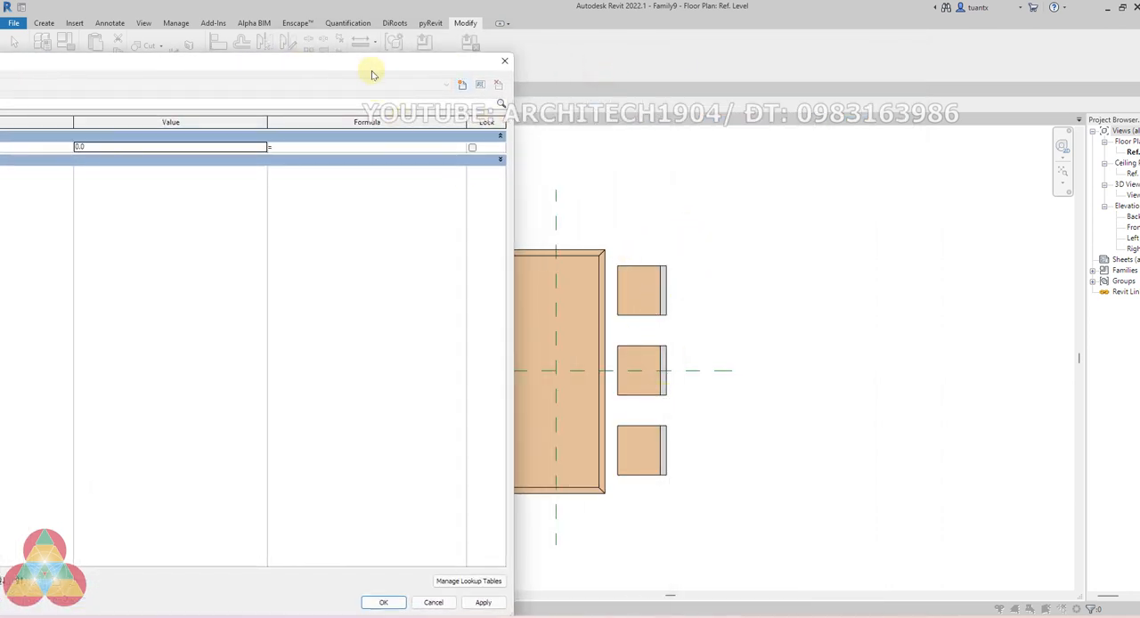
left_click_drag(373, 73, 774, 40)
left_click(538, 116)
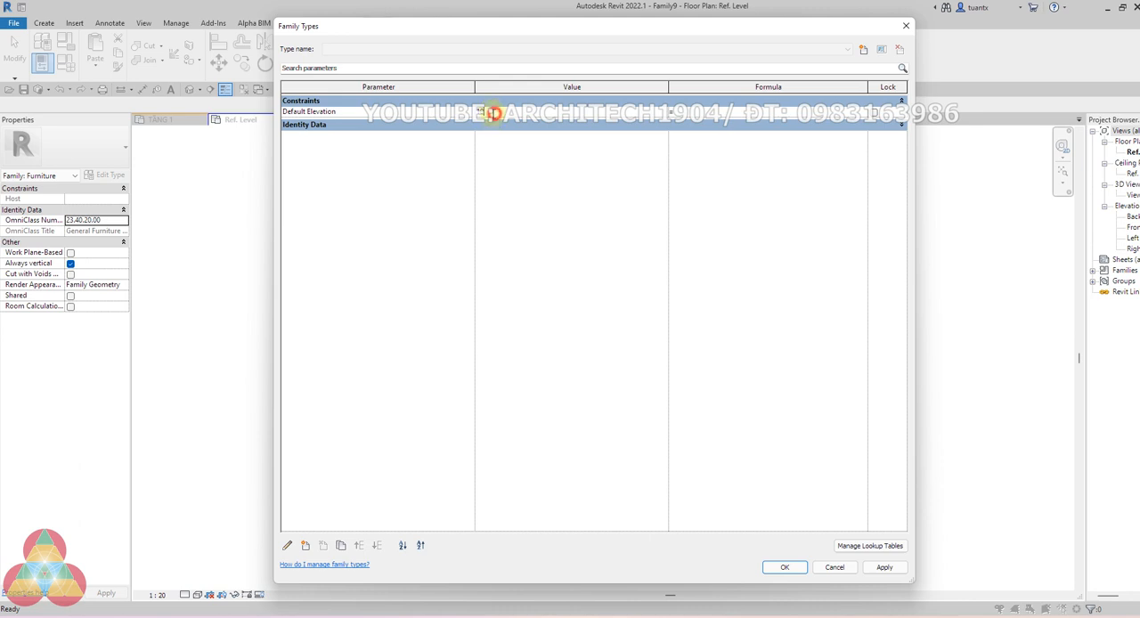
left_click(788, 566)
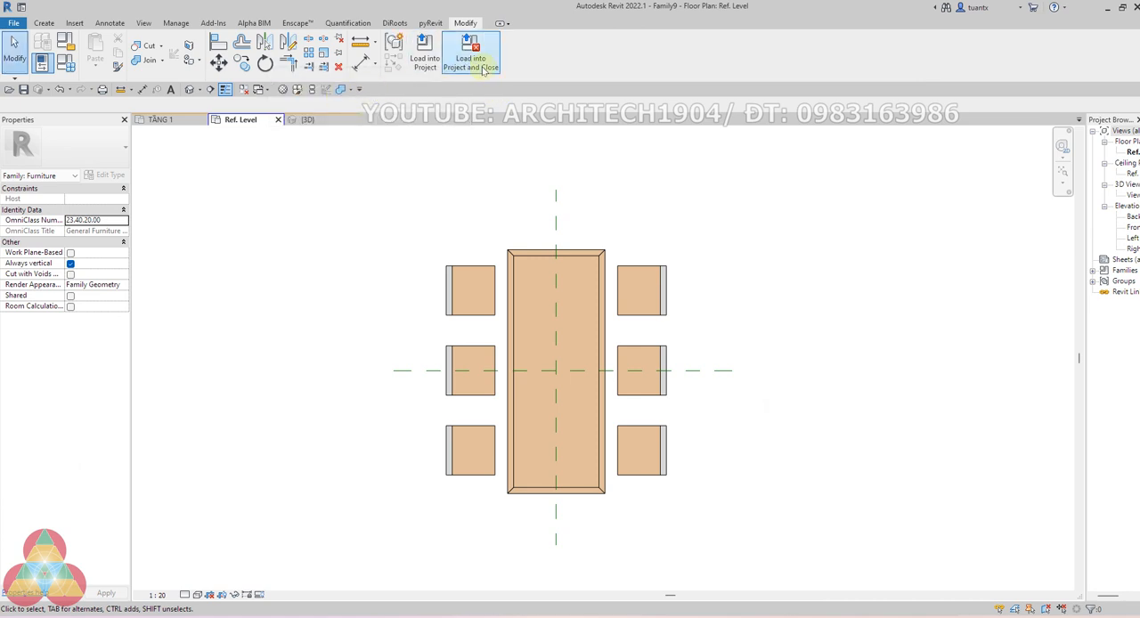
Go to the TẦNG 1 plan and check the Default Elevation in the type properties of the giuong ngu 2d bed
left_click(471, 53)
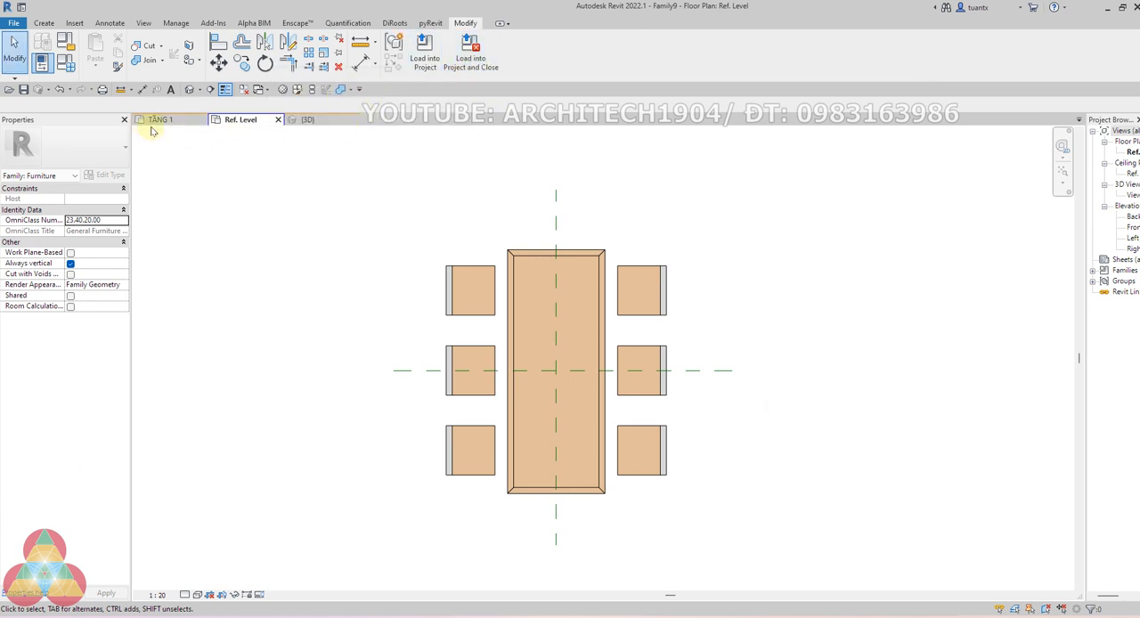
key("Escape")
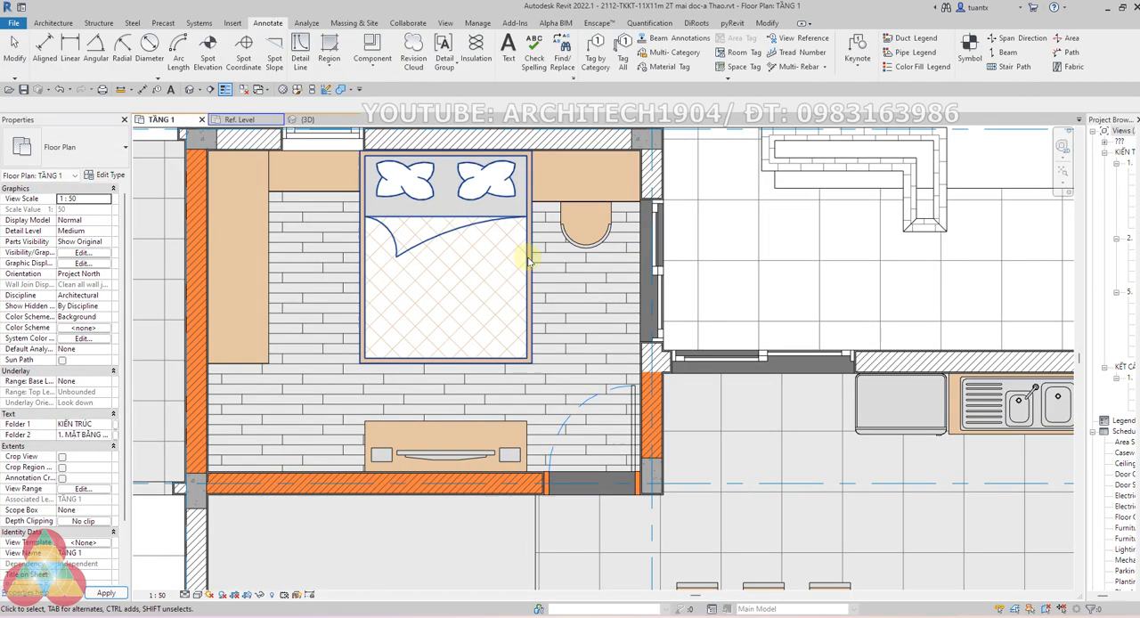
left_click(438, 287)
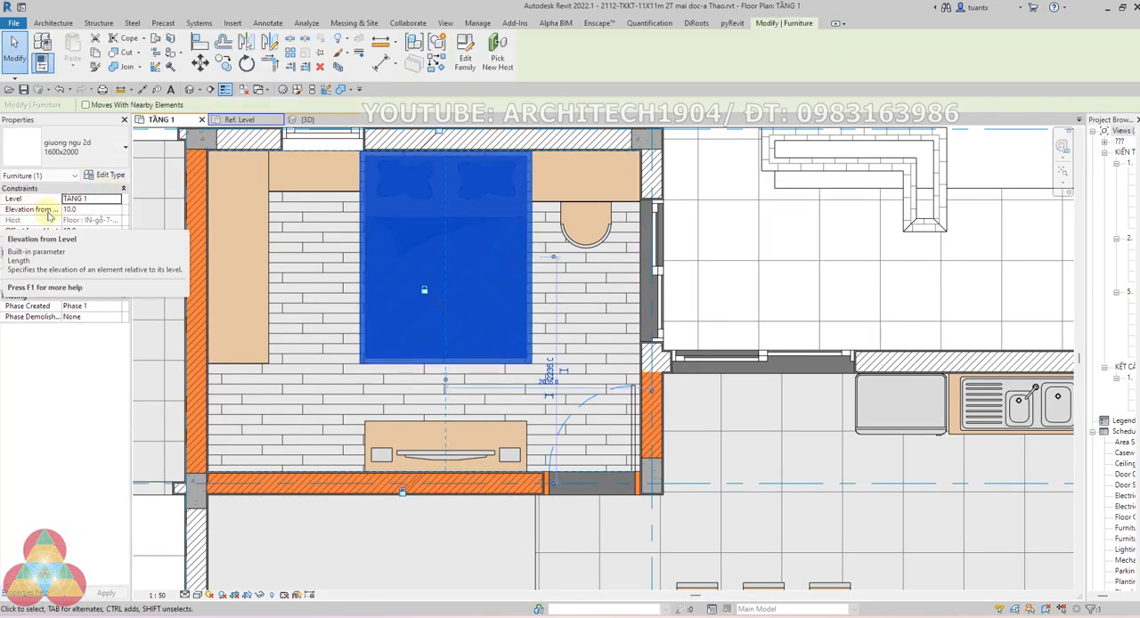
left_click(106, 176)
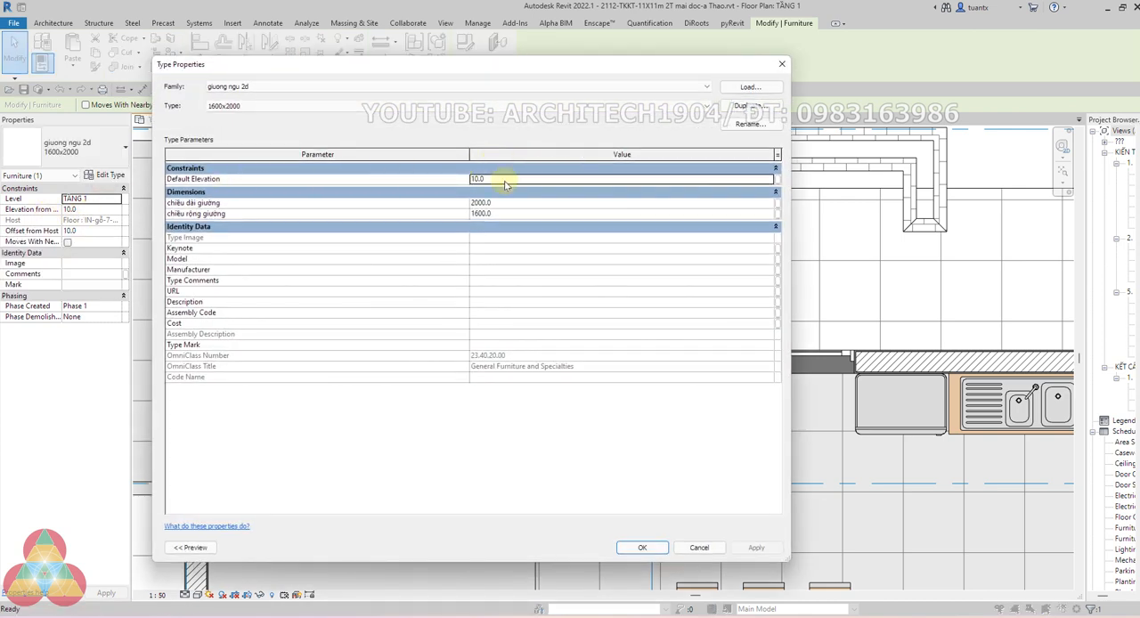
left_click(658, 549)
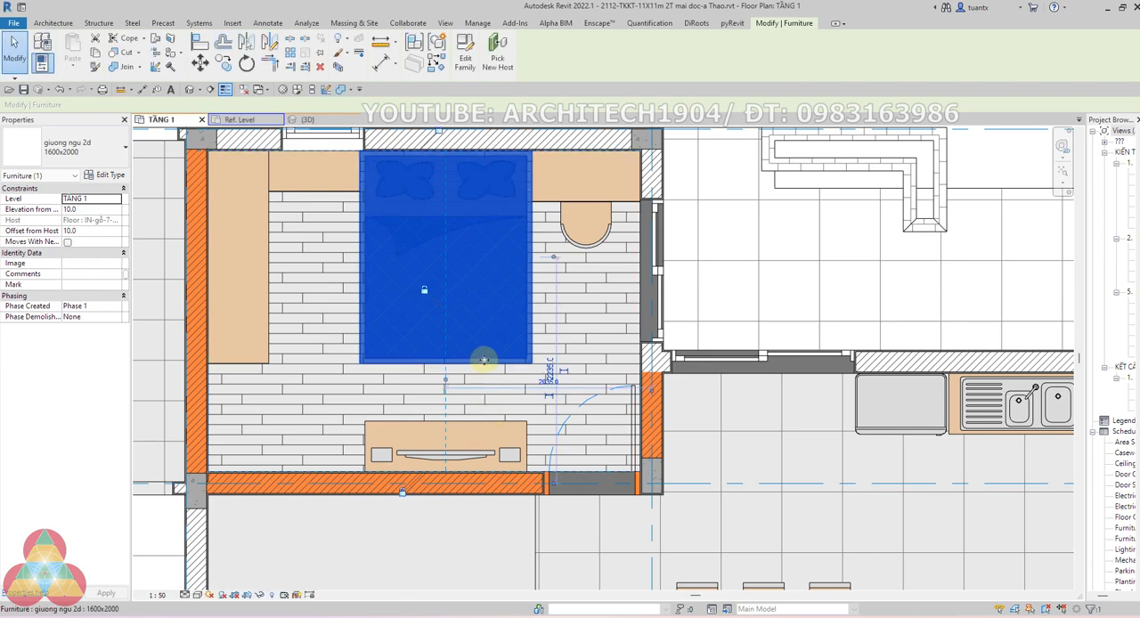
Select the indoor ban an 6 ghe dining table in the TẦNG 1 plan to check its elevation from level
scroll(581, 416, "down", 3)
scroll(581, 416, "down", 2)
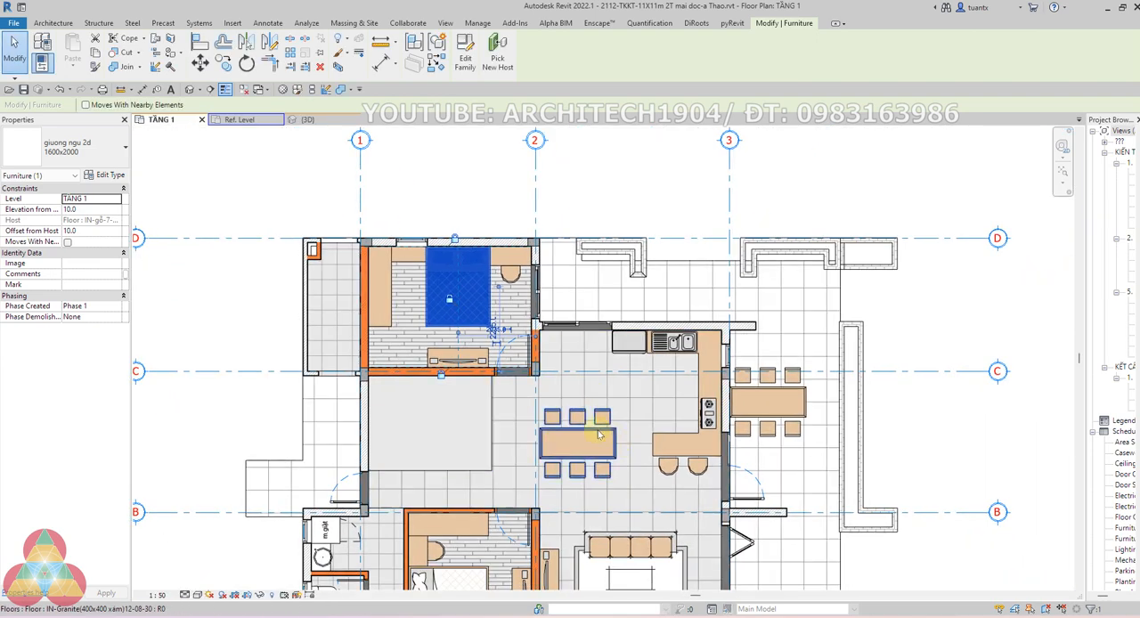
middle_click_drag(603, 428, 647, 392)
scroll(534, 412, "up", 2)
scroll(534, 414, "down", 2)
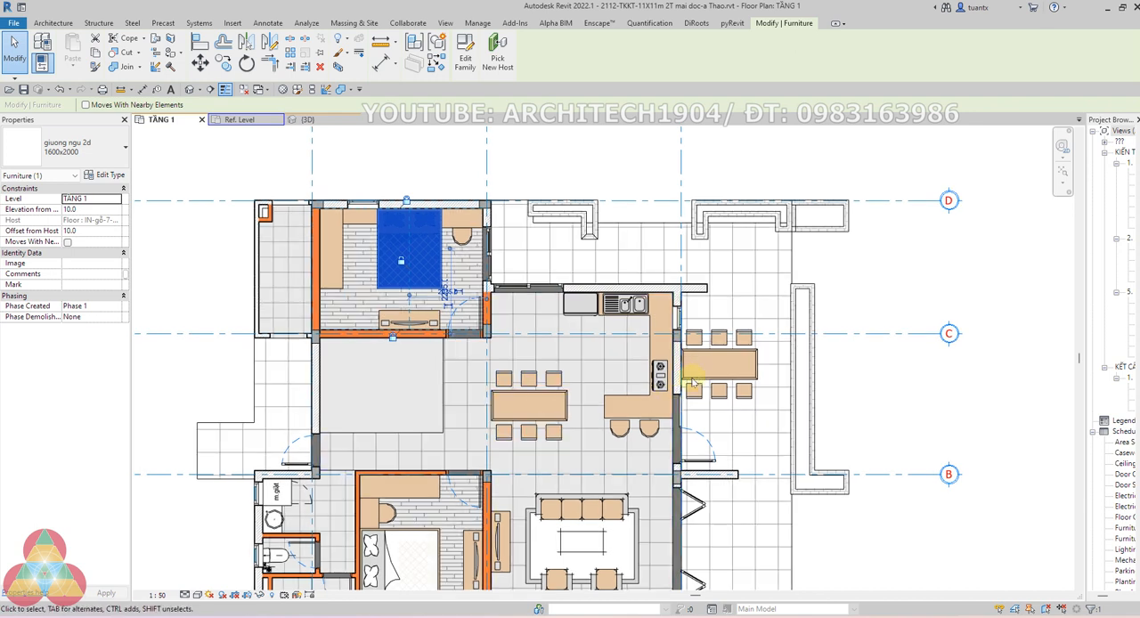
left_click(551, 394)
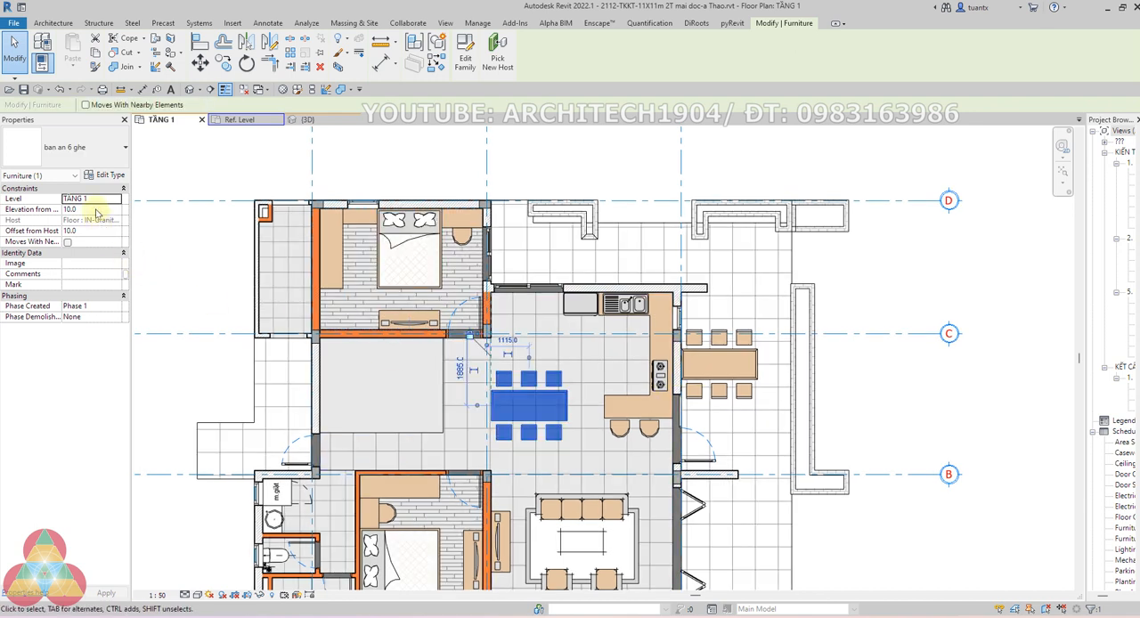
Set the elevation from level of the indoor ban an 6 ghe dining table to 0 and inspect how the floor pattern displays
left_click(97, 209)
type("0")
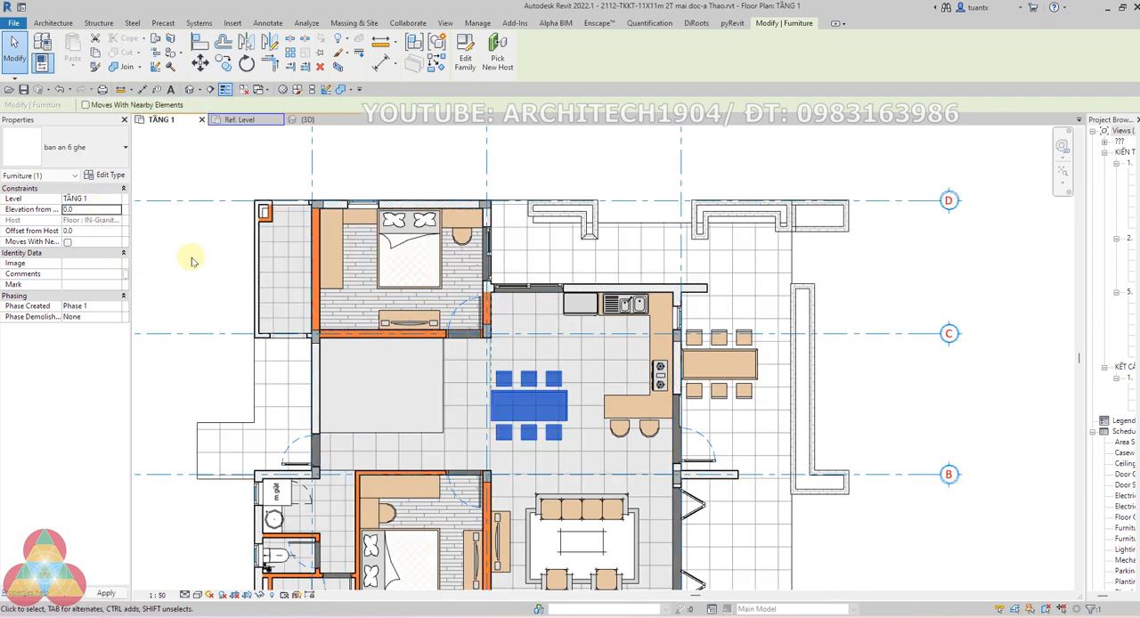
left_click(901, 392)
scroll(515, 405, "up", 3)
scroll(445, 387, "up", 4)
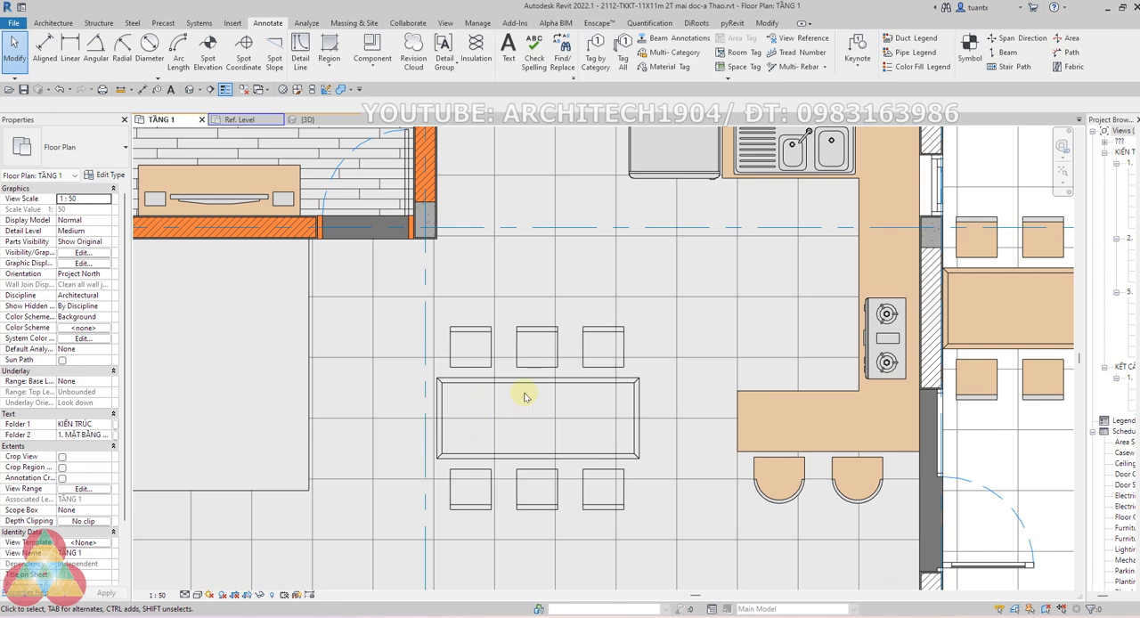
Set the elevation from level of the indoor ban an 6 ghe dining table to 10
left_click(534, 340)
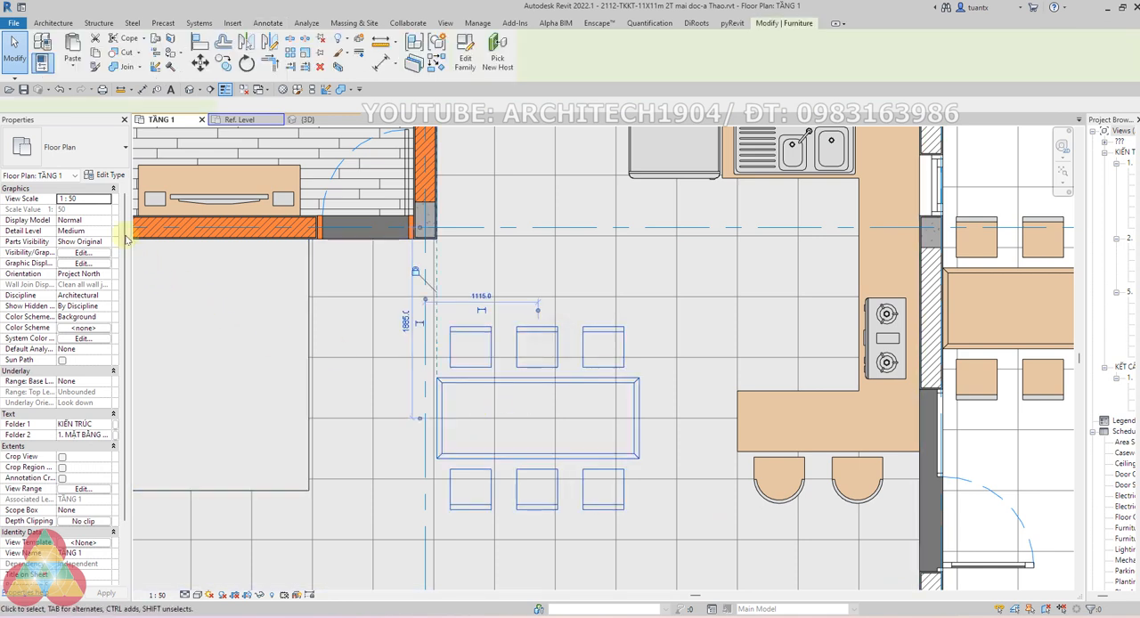
left_click(92, 209)
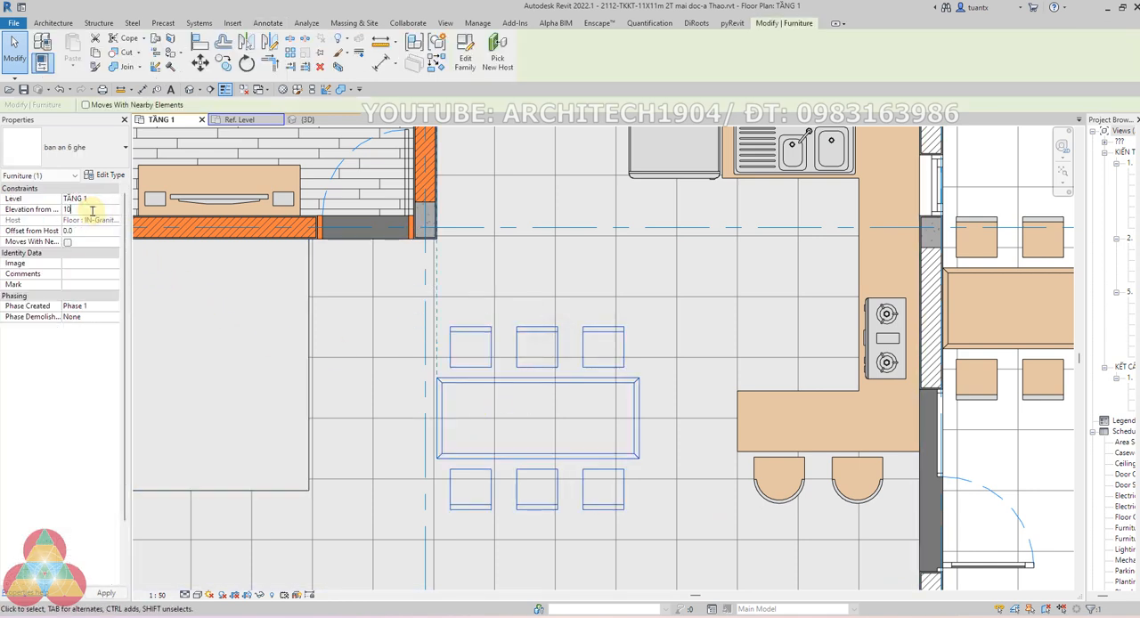
scroll(618, 285, "down", 3)
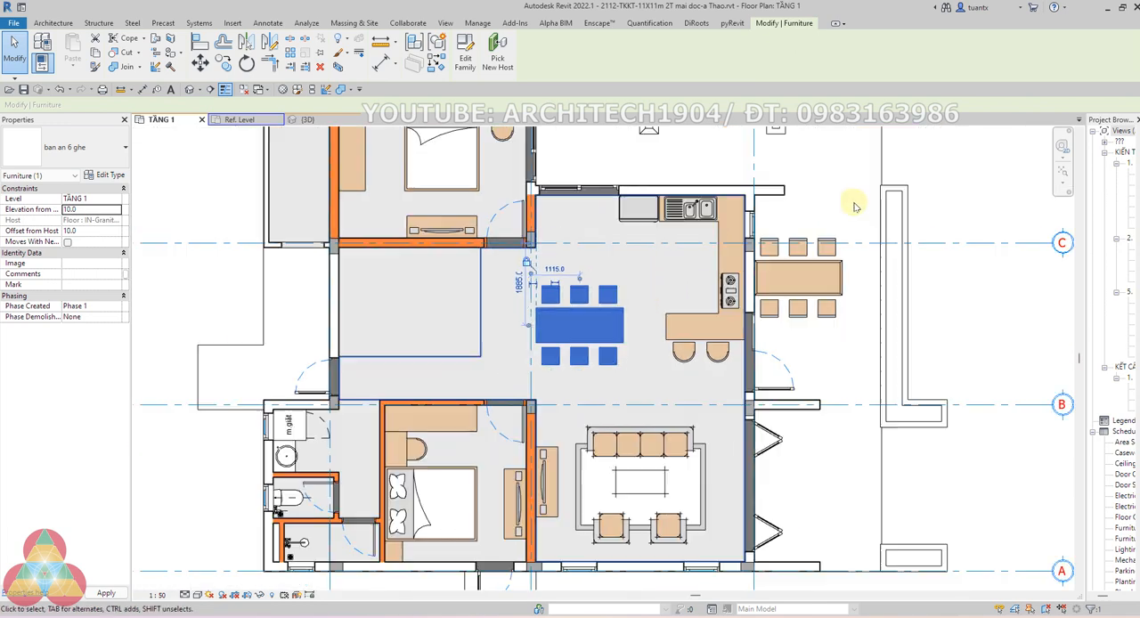
left_click(954, 184)
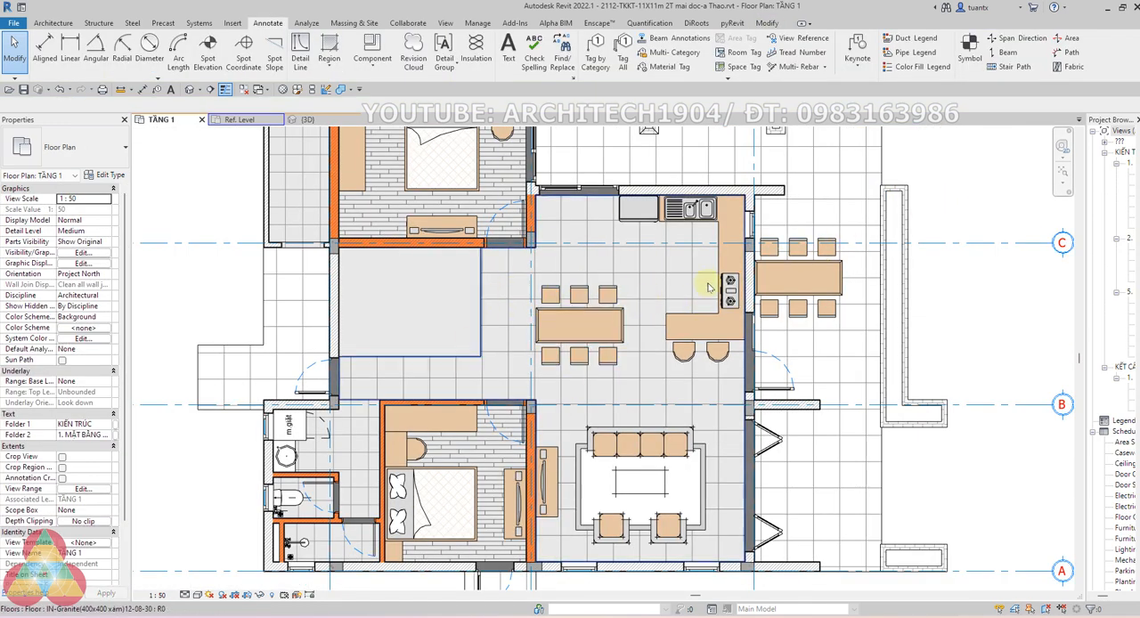
Check the elevation from level of the lower bedroom's TV shelf, wardrobe, single chair and bedside cabinet in the TẦNG 1 plan
scroll(401, 446, "up", 2)
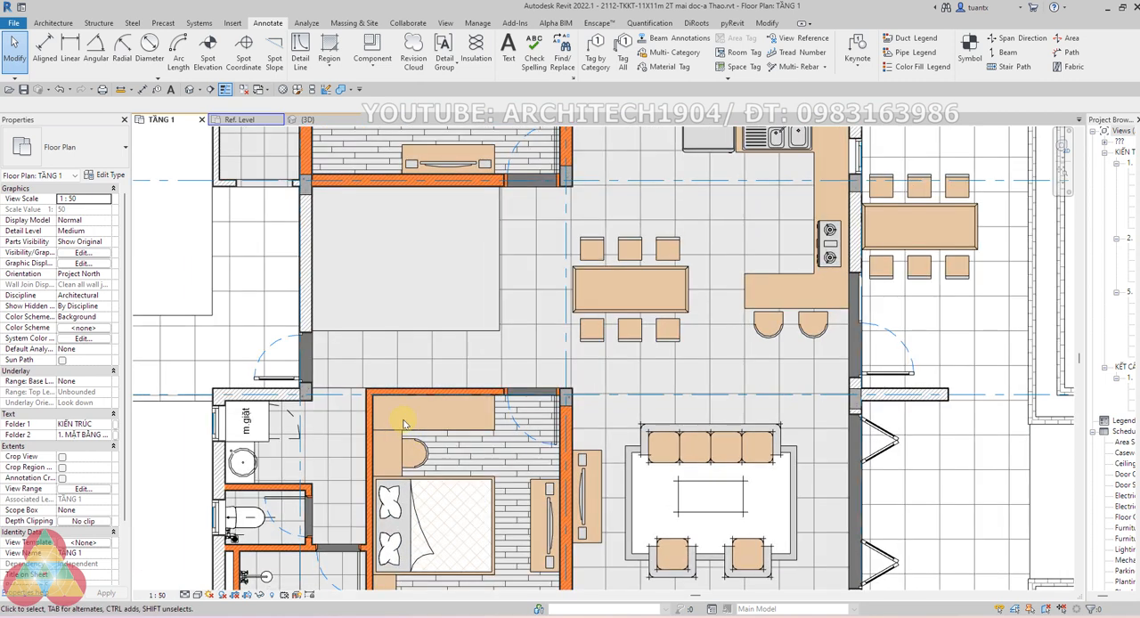
left_click(533, 489)
scroll(530, 495, "up", 1)
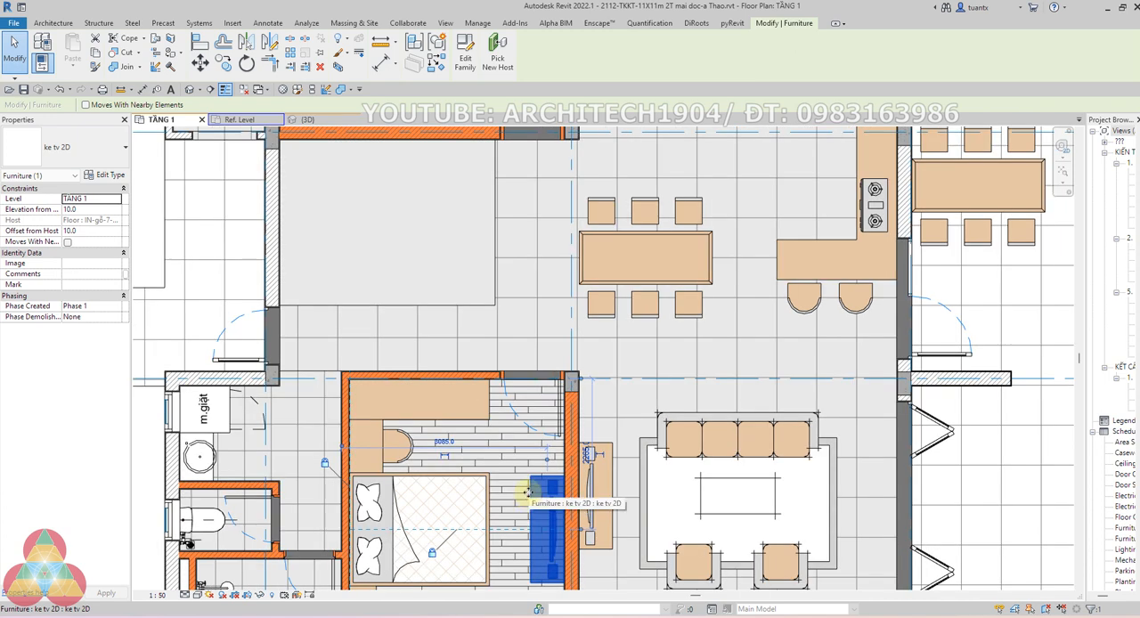
left_click(485, 406)
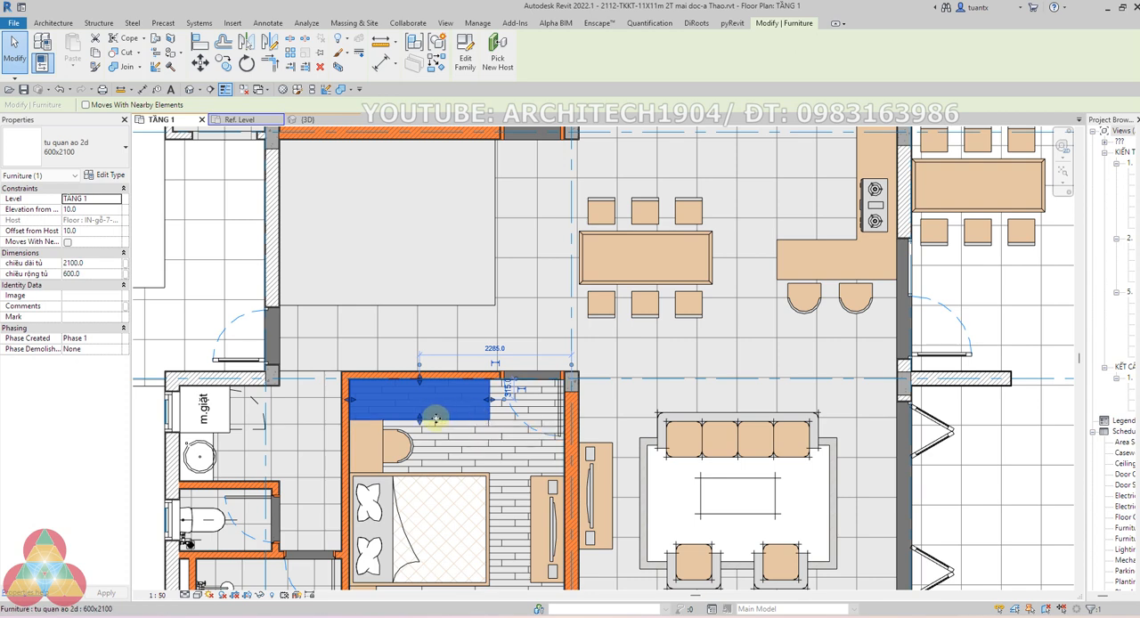
left_click(390, 438)
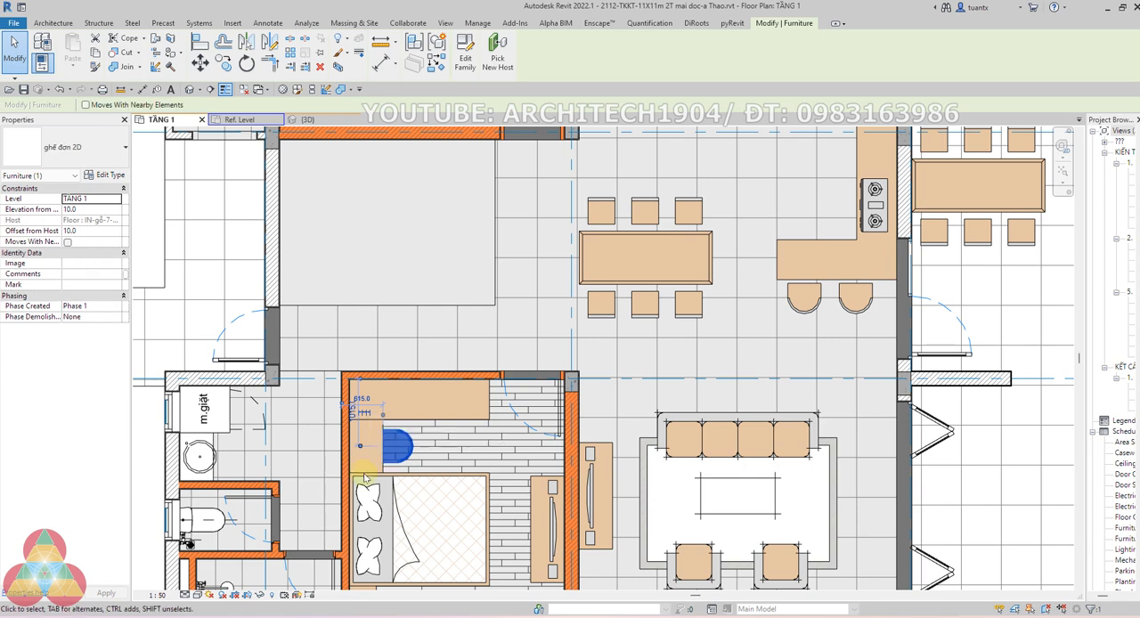
scroll(365, 478, "up", 2)
left_click(367, 432)
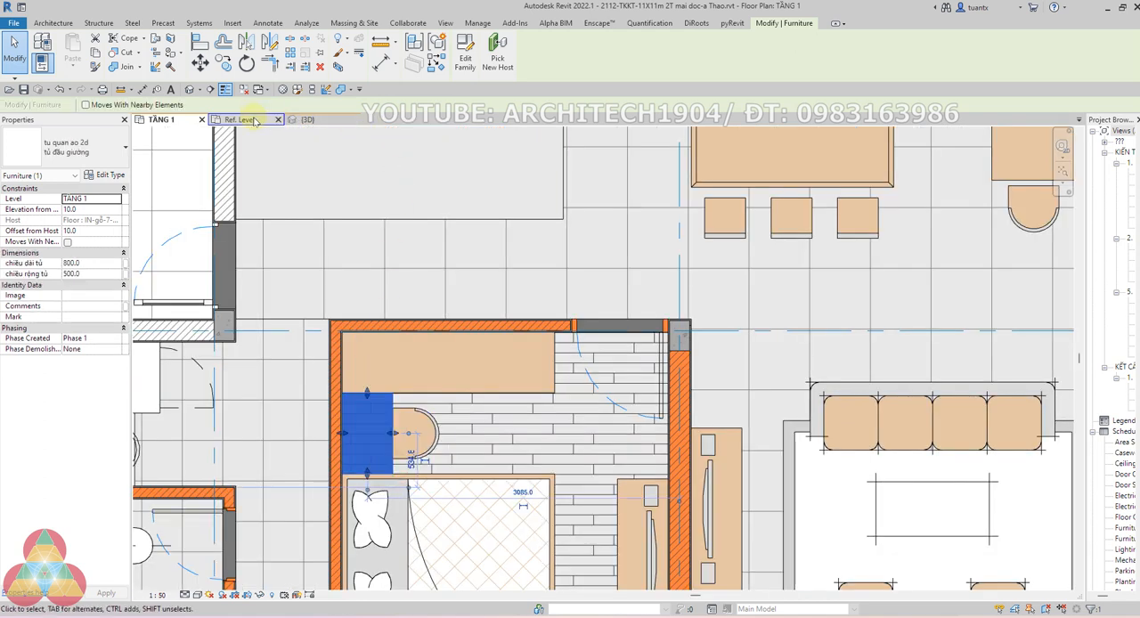
Go to the TẦNG 2 plan, check the PHỤ KIỆN TỦ THỜ pieces beside the altar, and open their tu quan ao 2d family for editing
left_click_drag(1086, 207, 969, 222)
double_click(1049, 206)
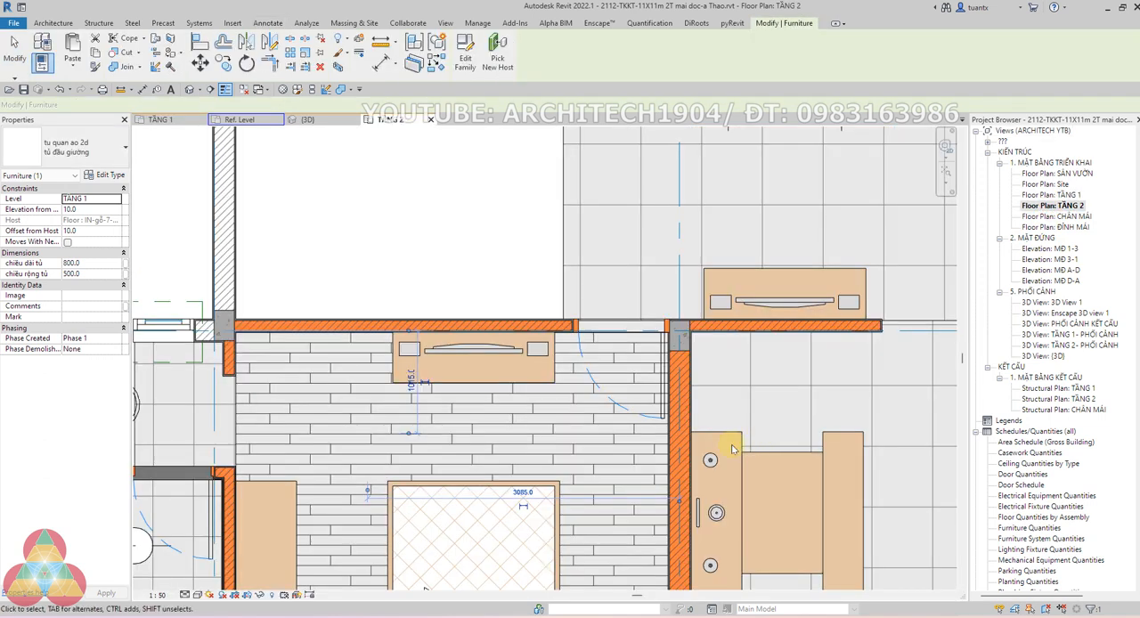
left_click(770, 454)
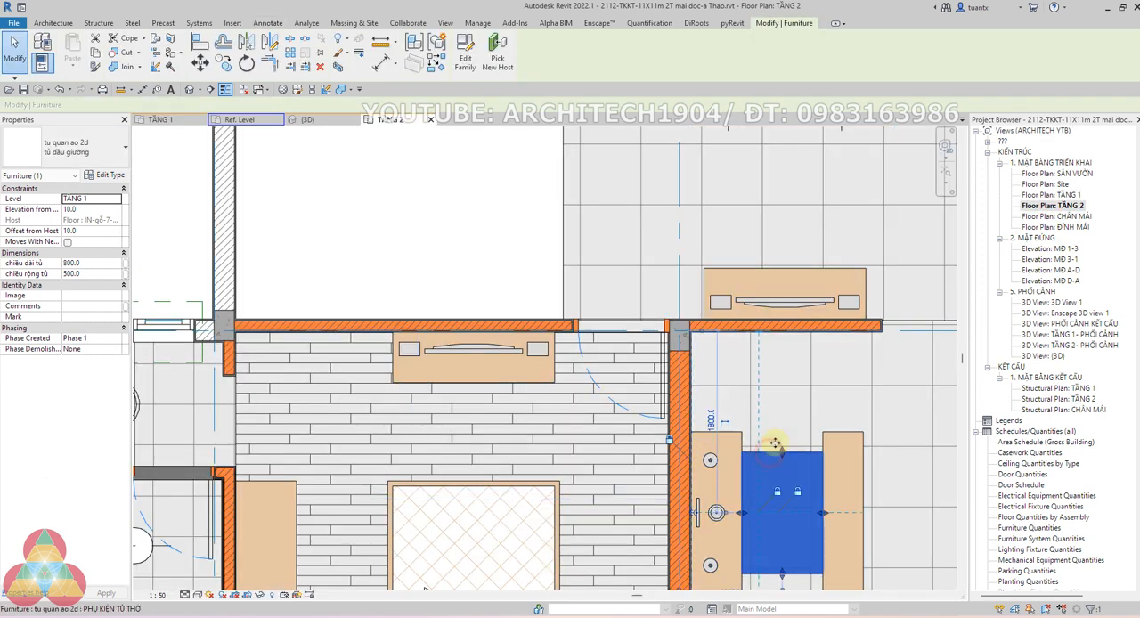
scroll(766, 450, "down", 2)
left_click(813, 445)
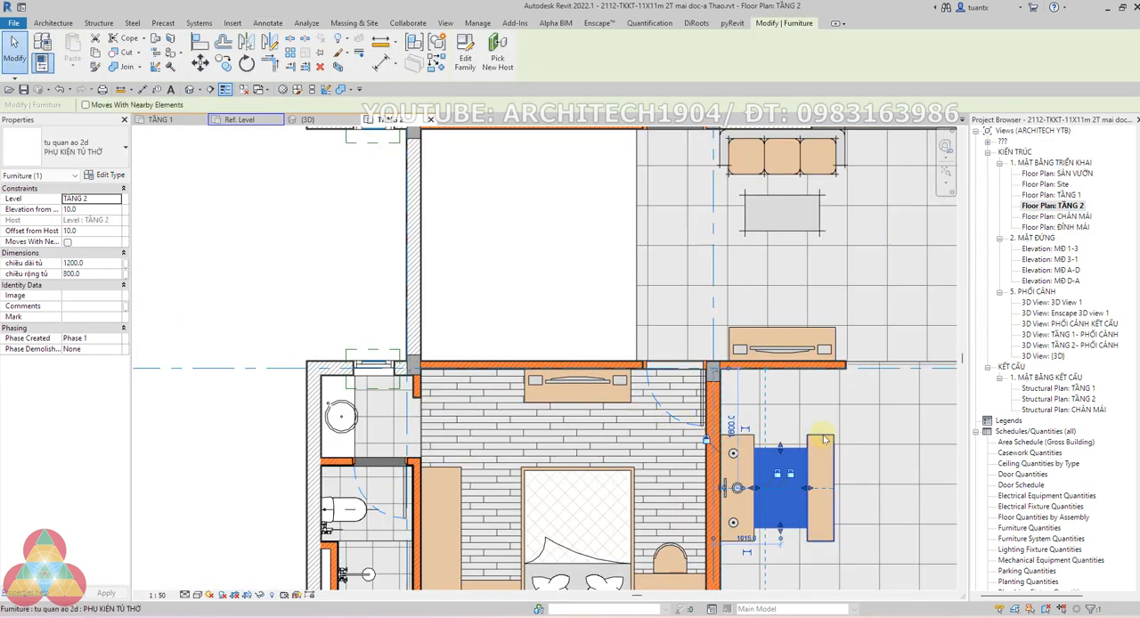
scroll(813, 447, "up", 2)
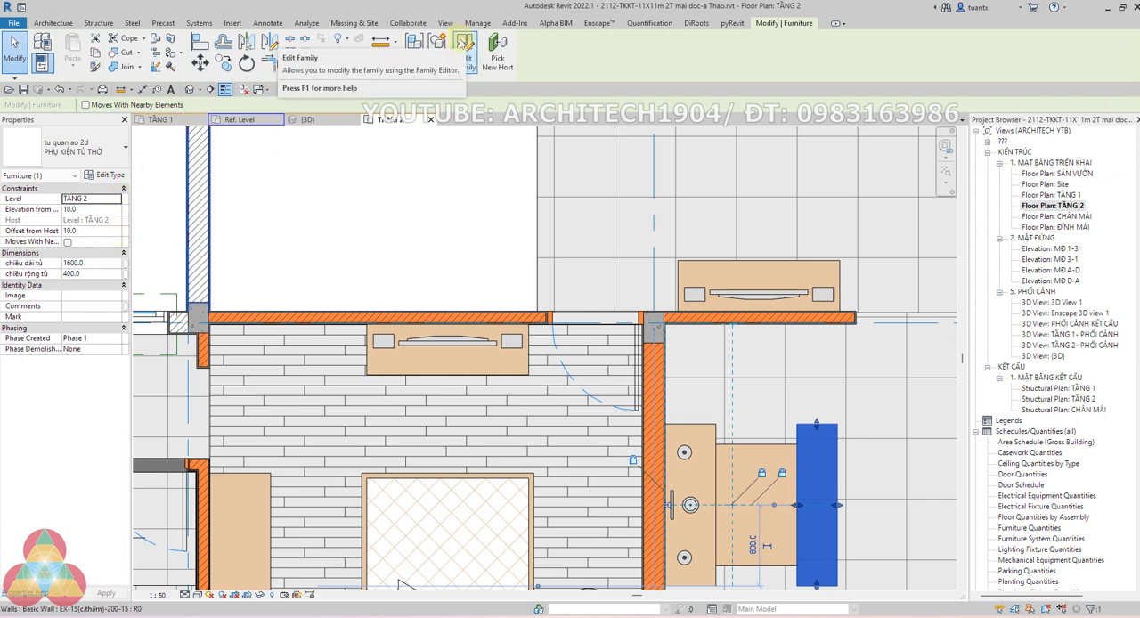
left_click(465, 52)
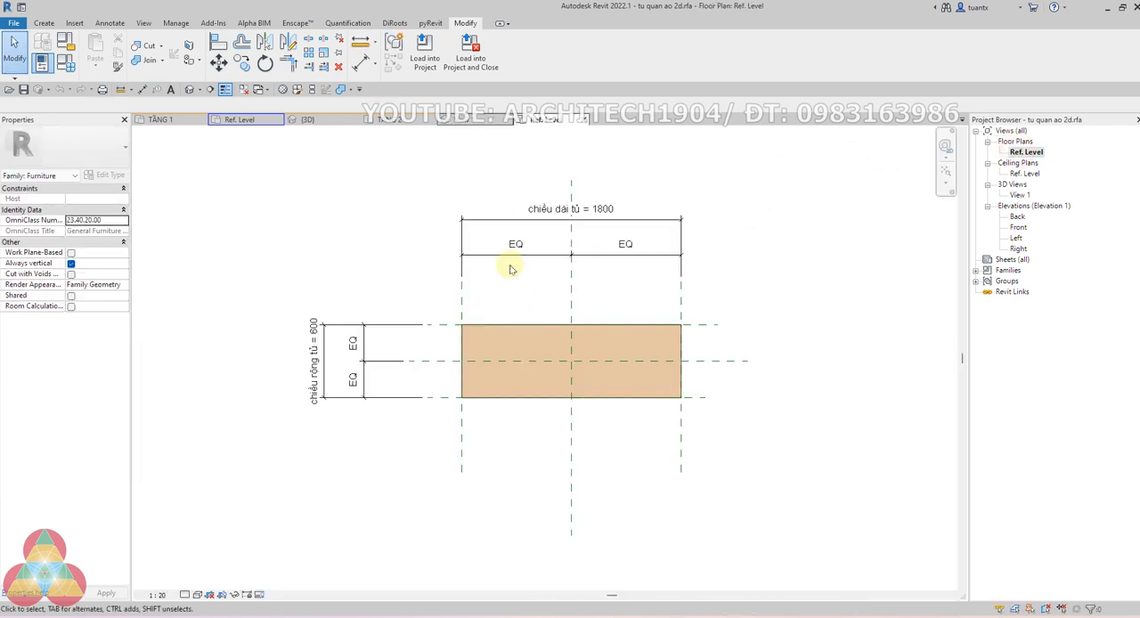
scroll(536, 292, "up", 1)
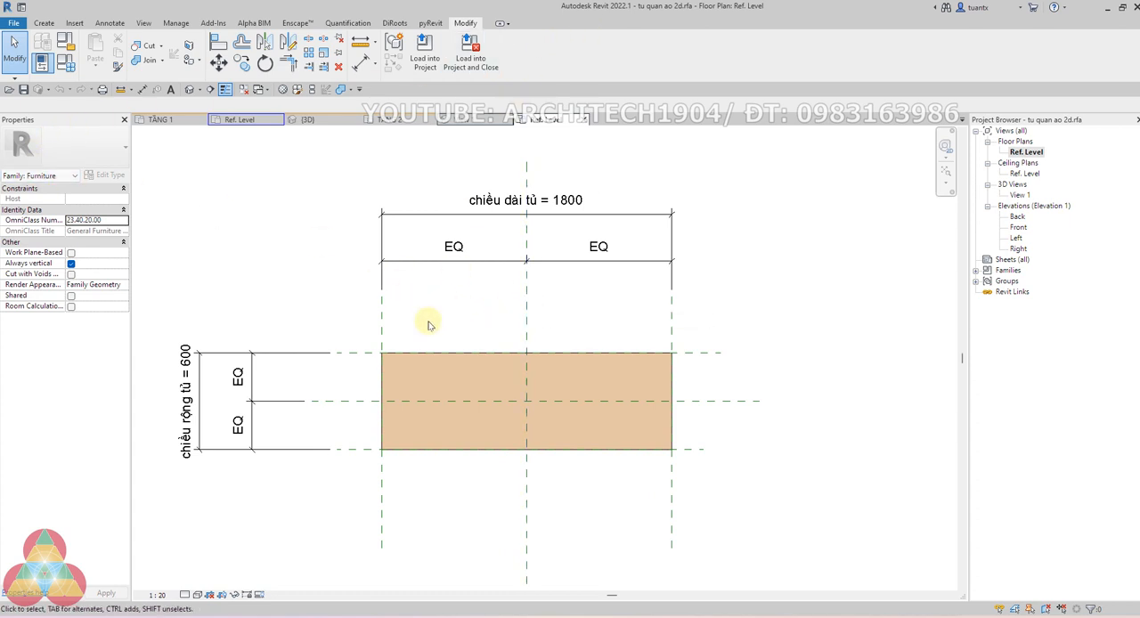
Review the family's Default Elevation and chiều dài tủ parameter properties in Family Types and accept the dialog
left_click(186, 403)
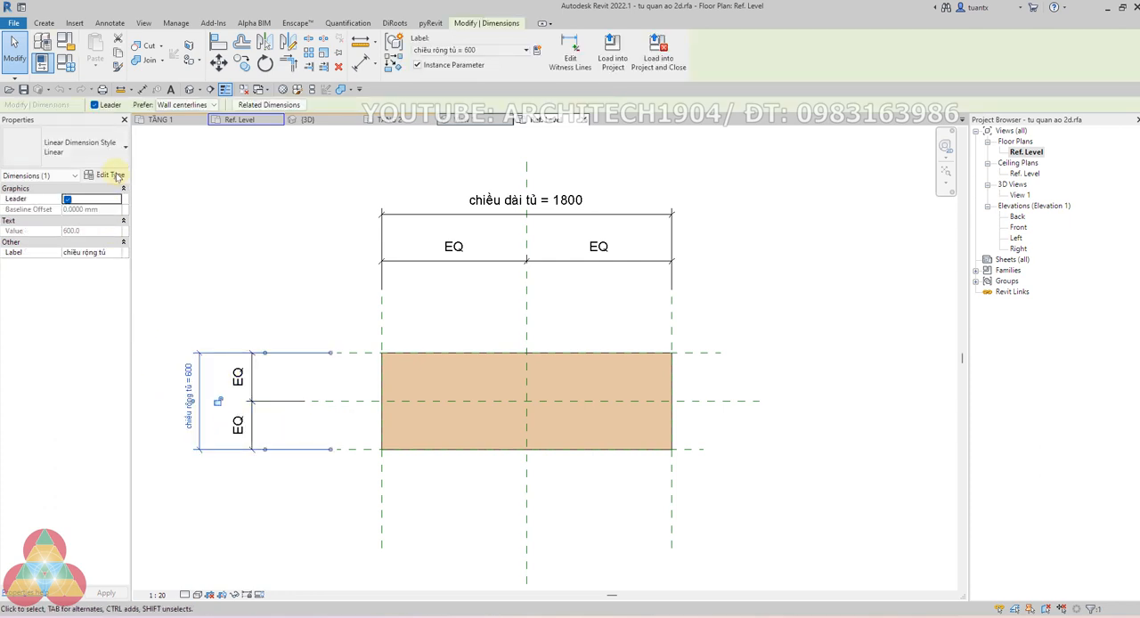
left_click(69, 65)
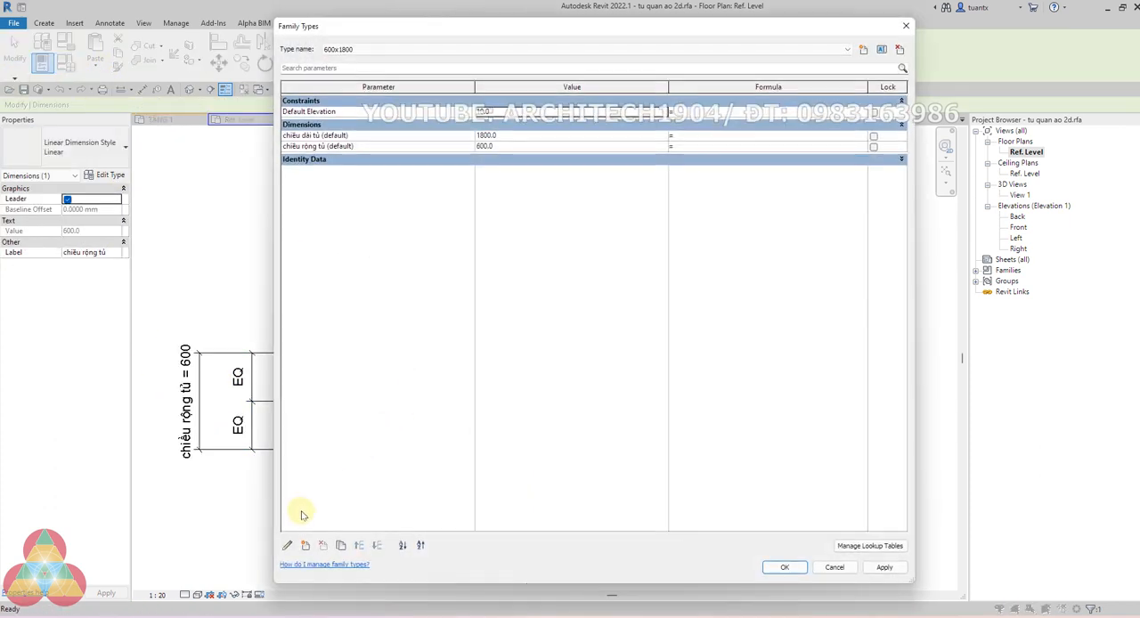
left_click(287, 544)
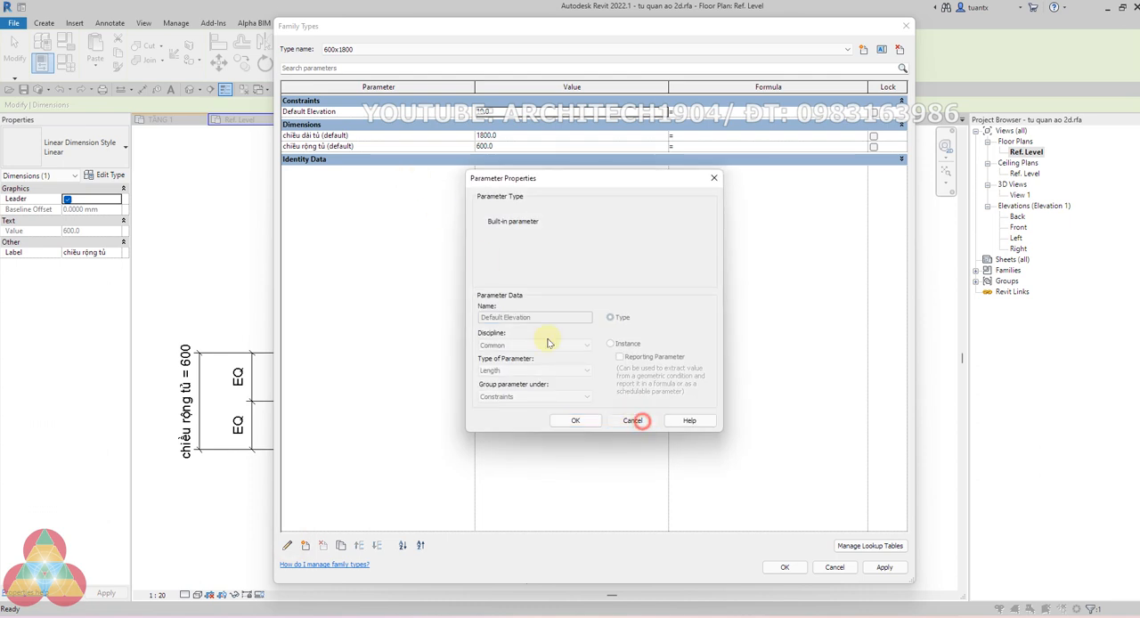
left_click(632, 421)
left_click(317, 135)
left_click(288, 545)
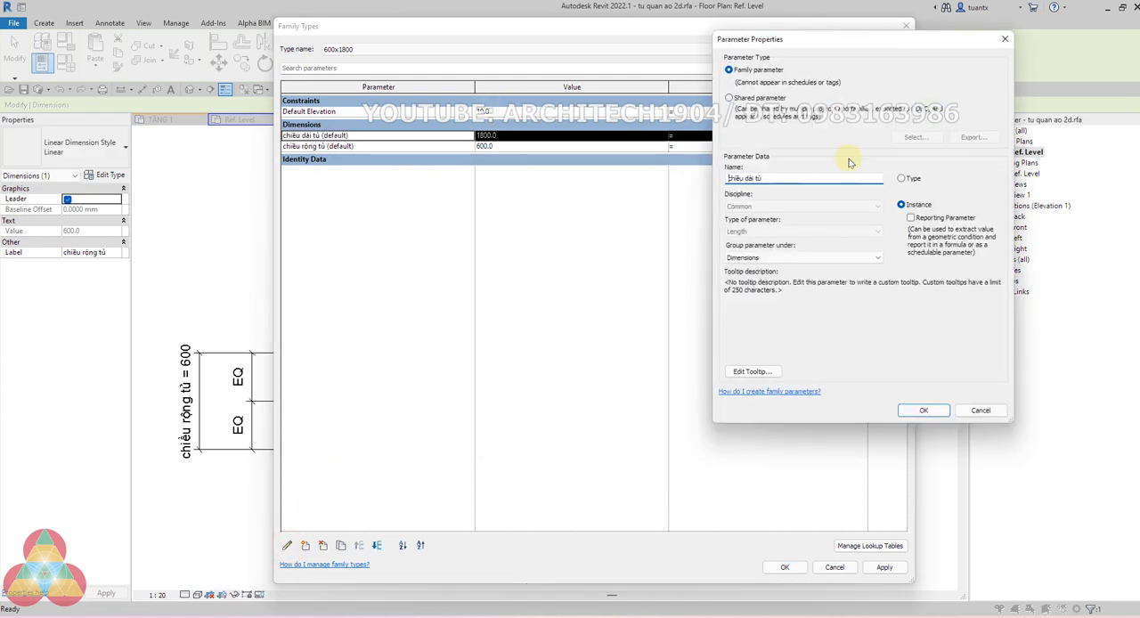
left_click(925, 412)
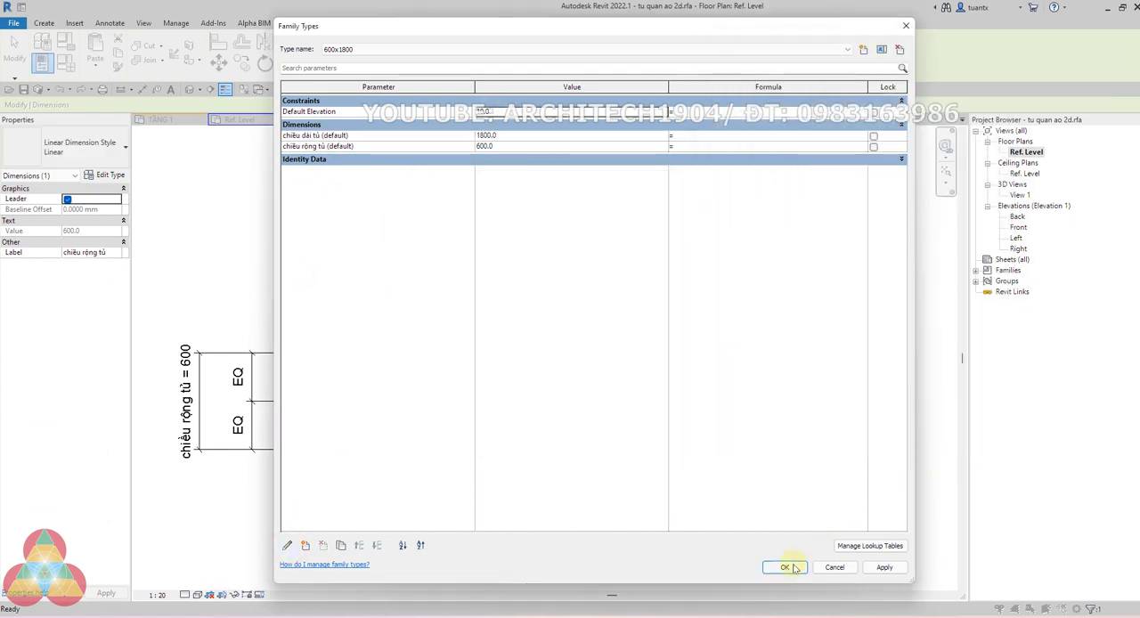
left_click(785, 567)
left_click(337, 319)
scroll(337, 322, "down", 1)
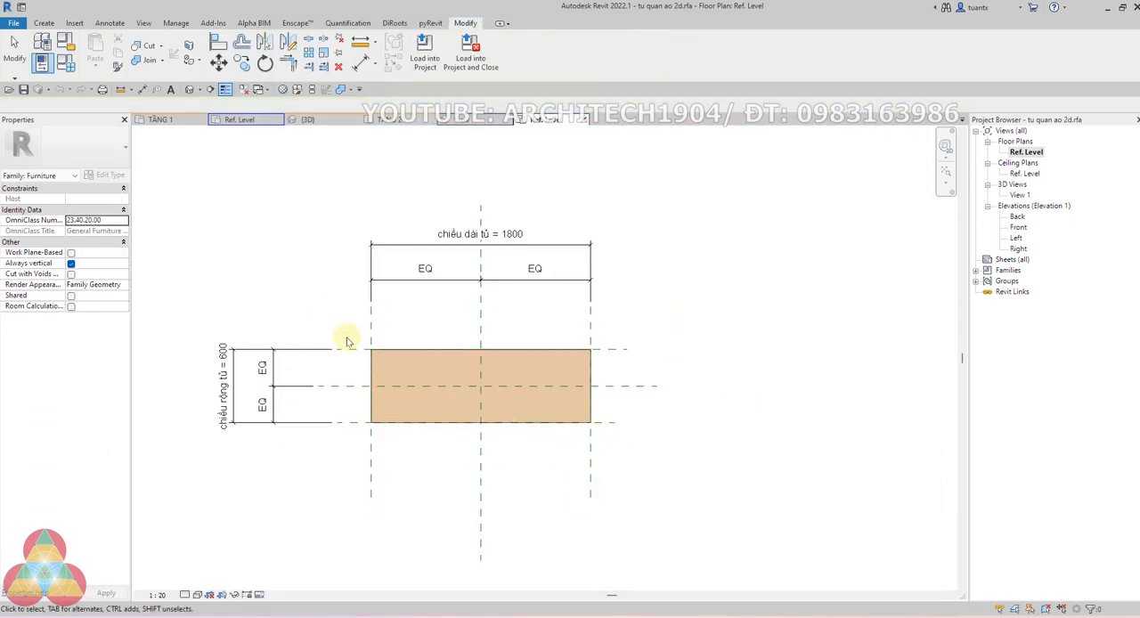
Open the nested tu quan ao detail item family, inspect its labelled length and width dimensions, and close it without saving
left_click(399, 386)
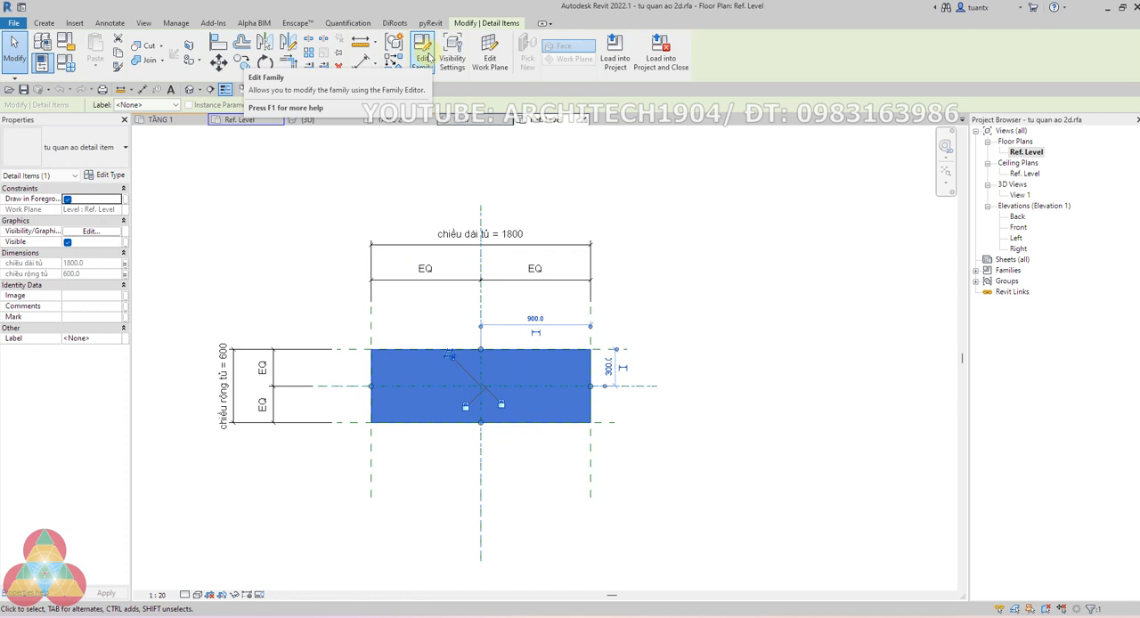
left_click(424, 51)
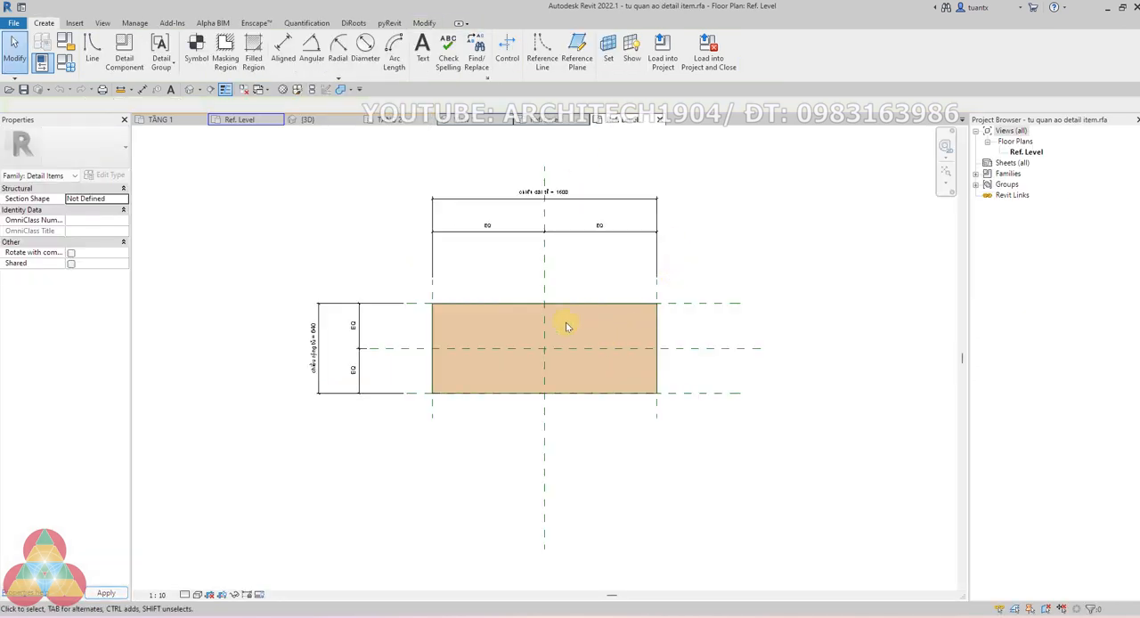
scroll(519, 283, "up", 1)
middle_click_drag(504, 285, 478, 341)
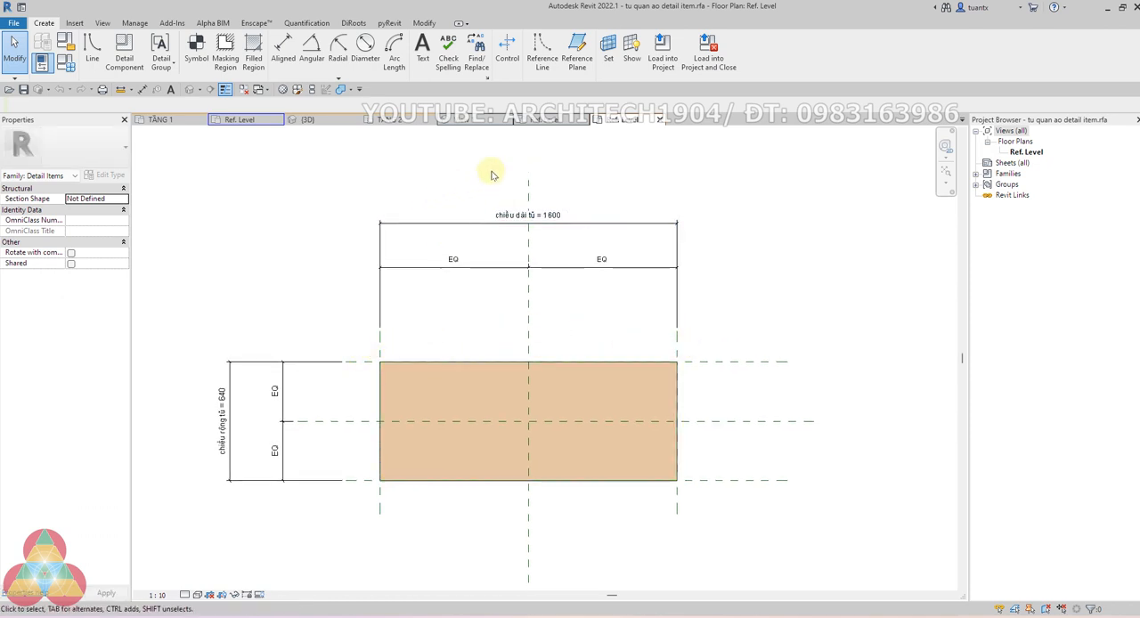
left_click(657, 119)
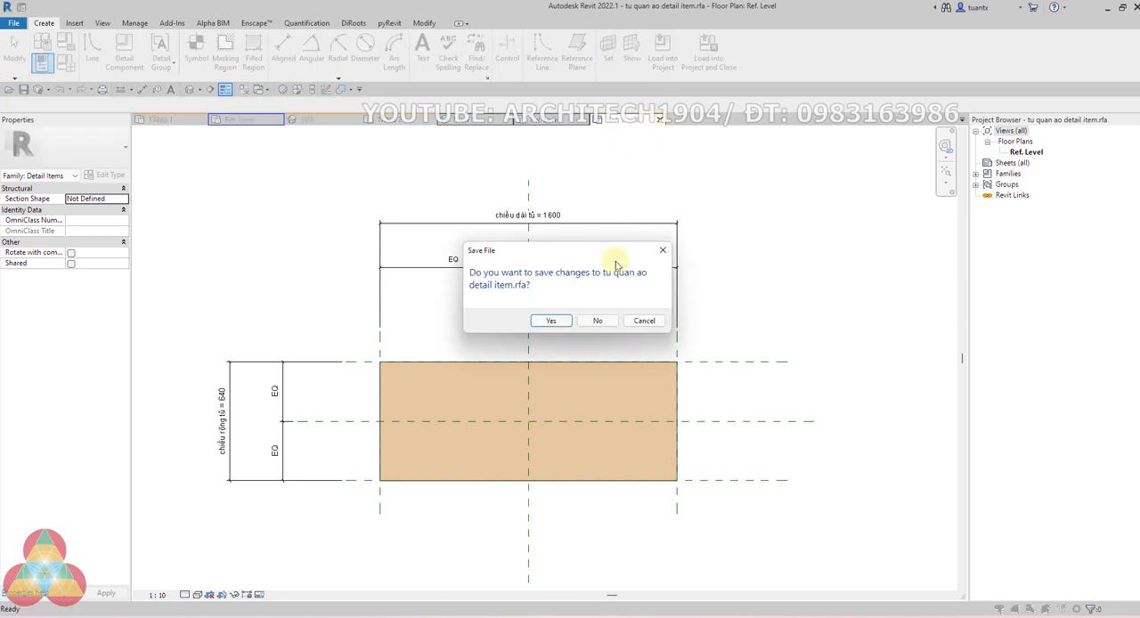
left_click(594, 321)
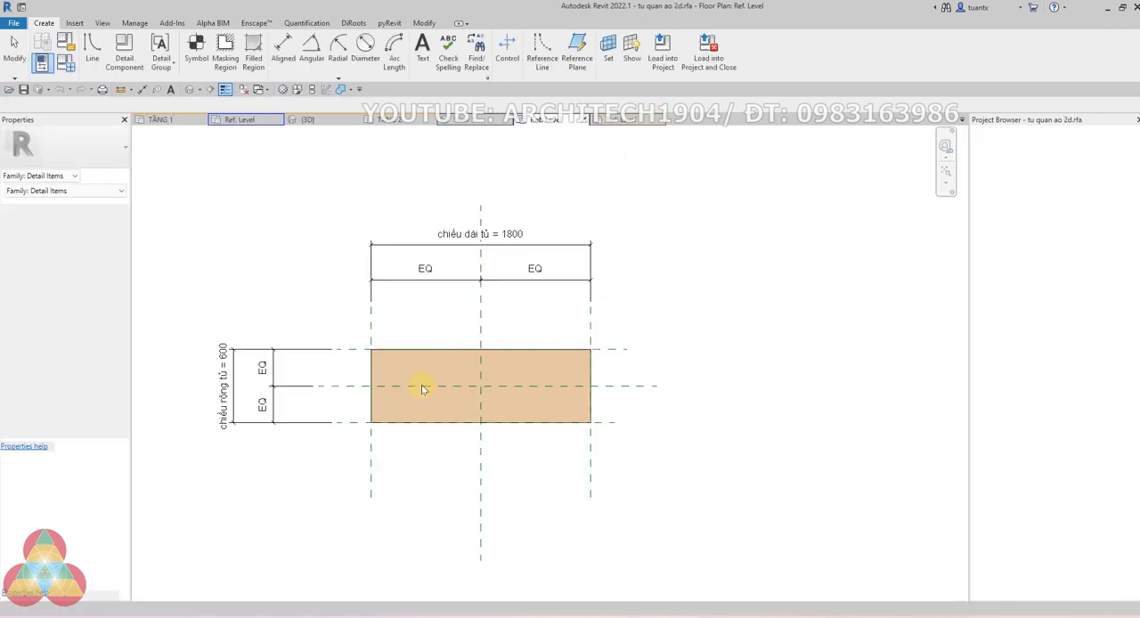
Check the nested detail item's type properties and its chiều dài tủ parameter association without changes, and close the family's Ref. Level view
left_click(372, 370)
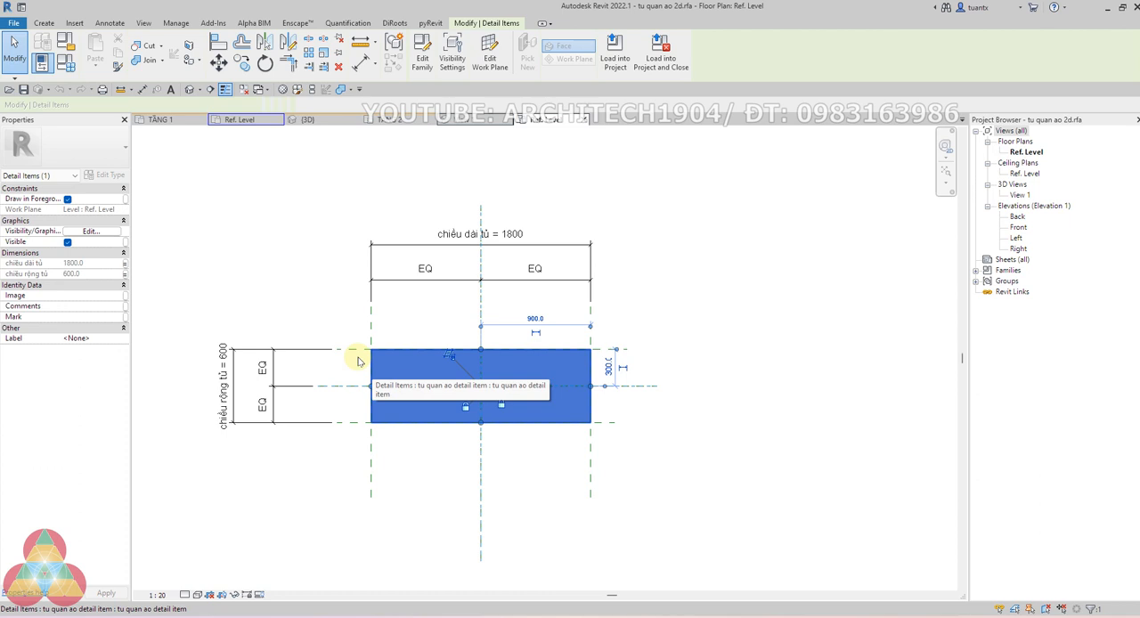
left_click(113, 177)
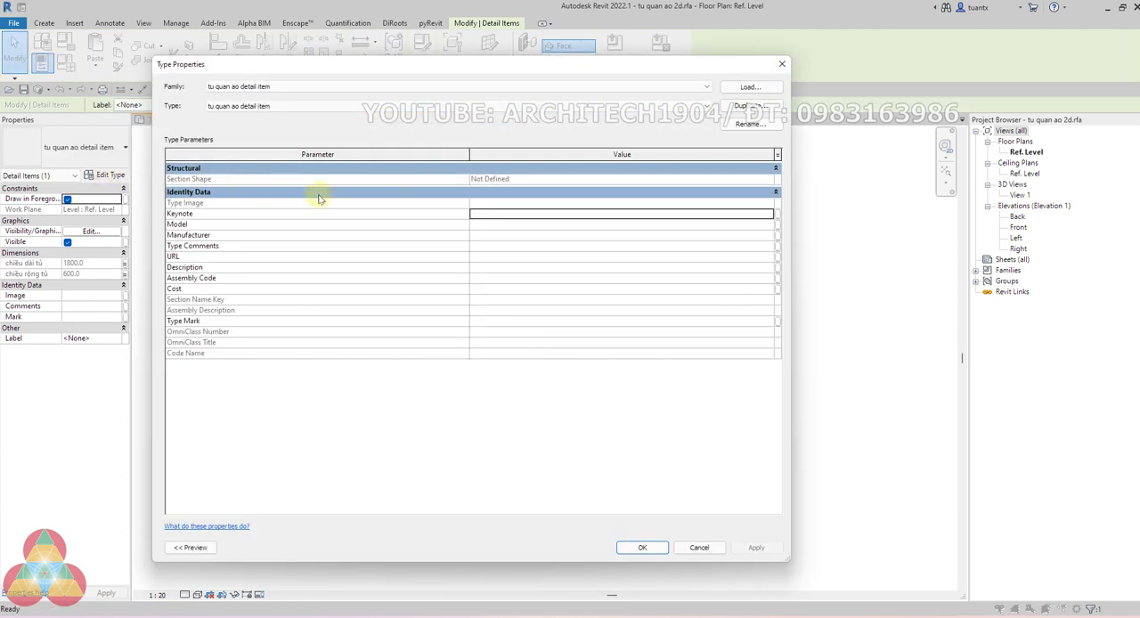
left_click(781, 64)
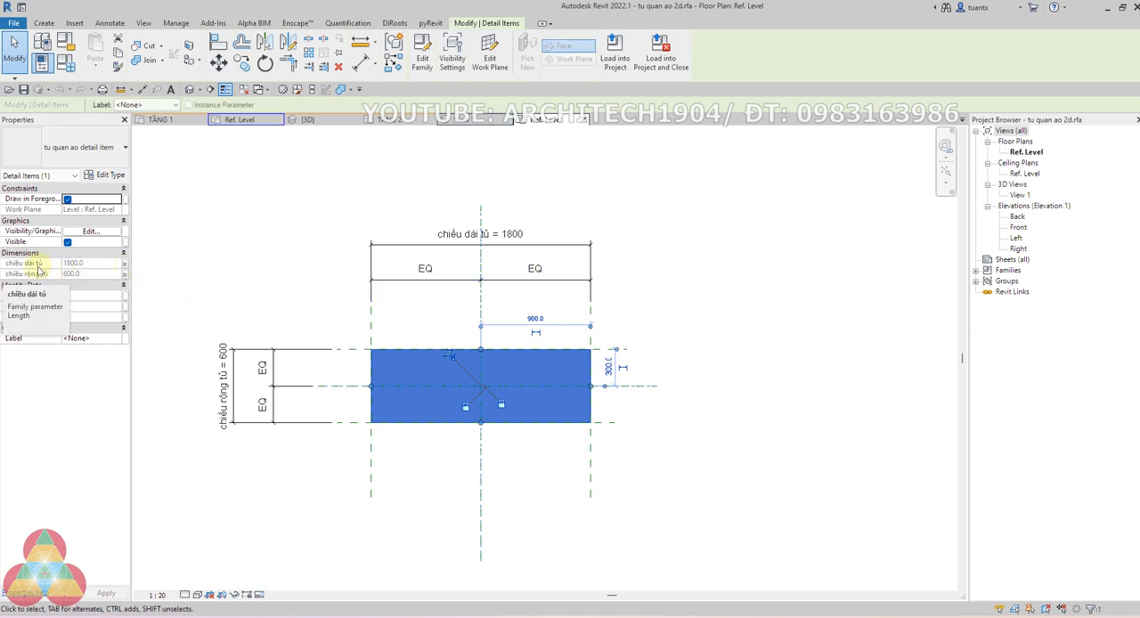
left_click(124, 263)
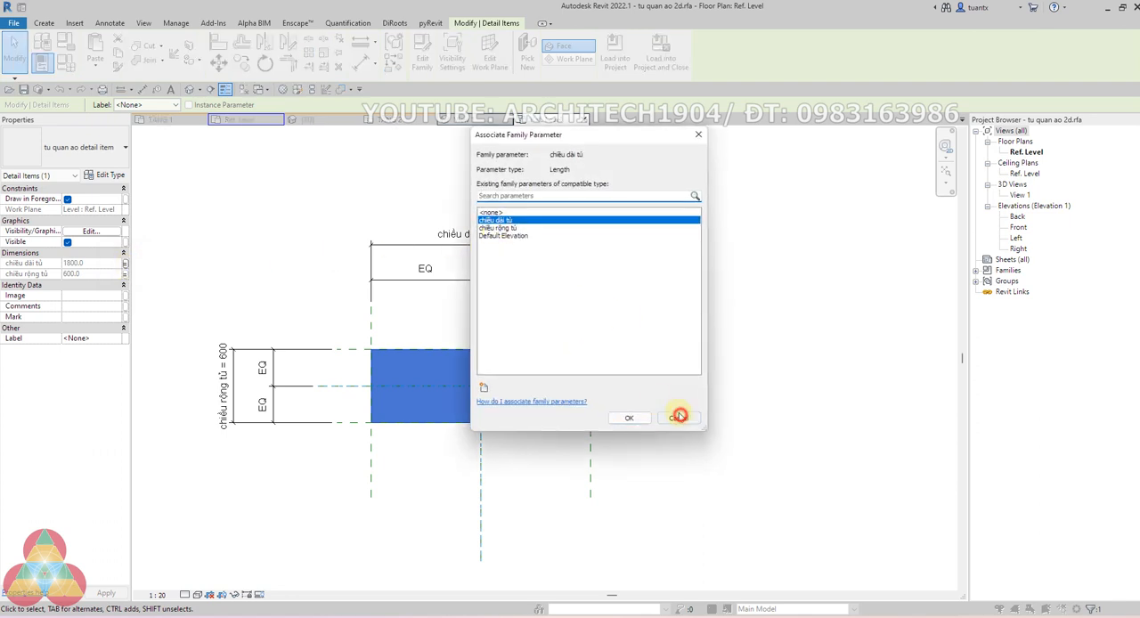
left_click(679, 417)
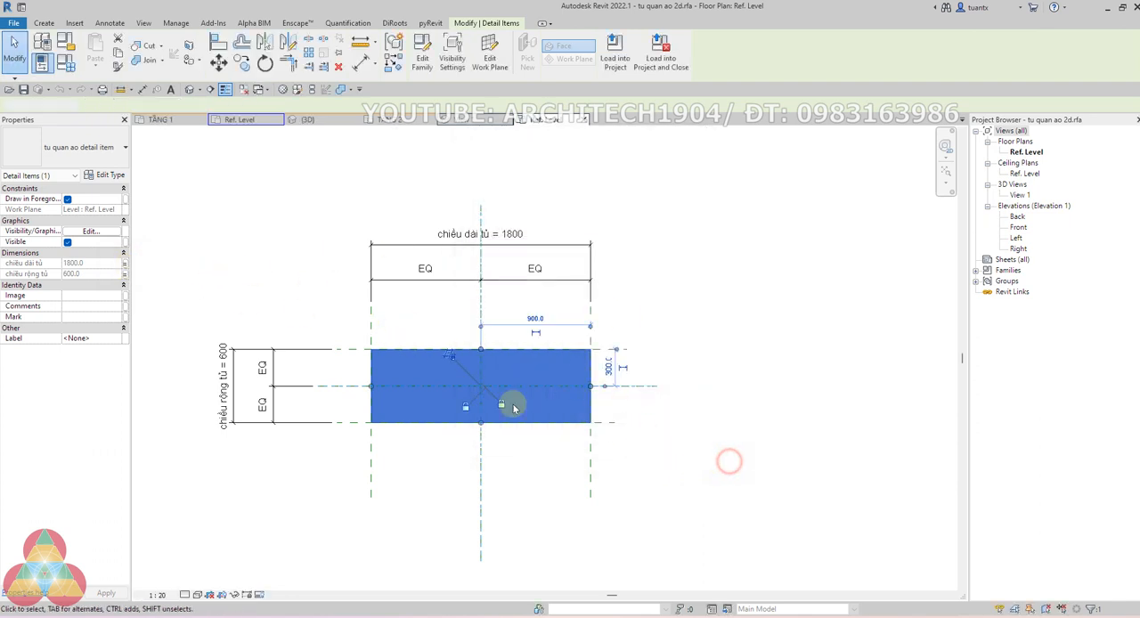
left_click(729, 462)
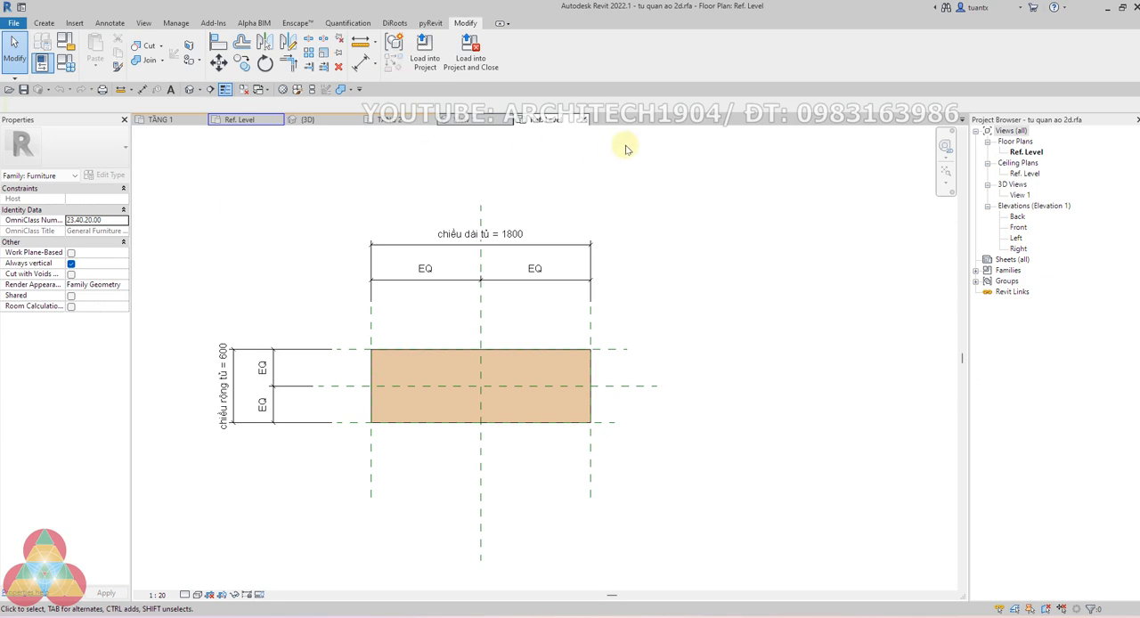
left_click(588, 119)
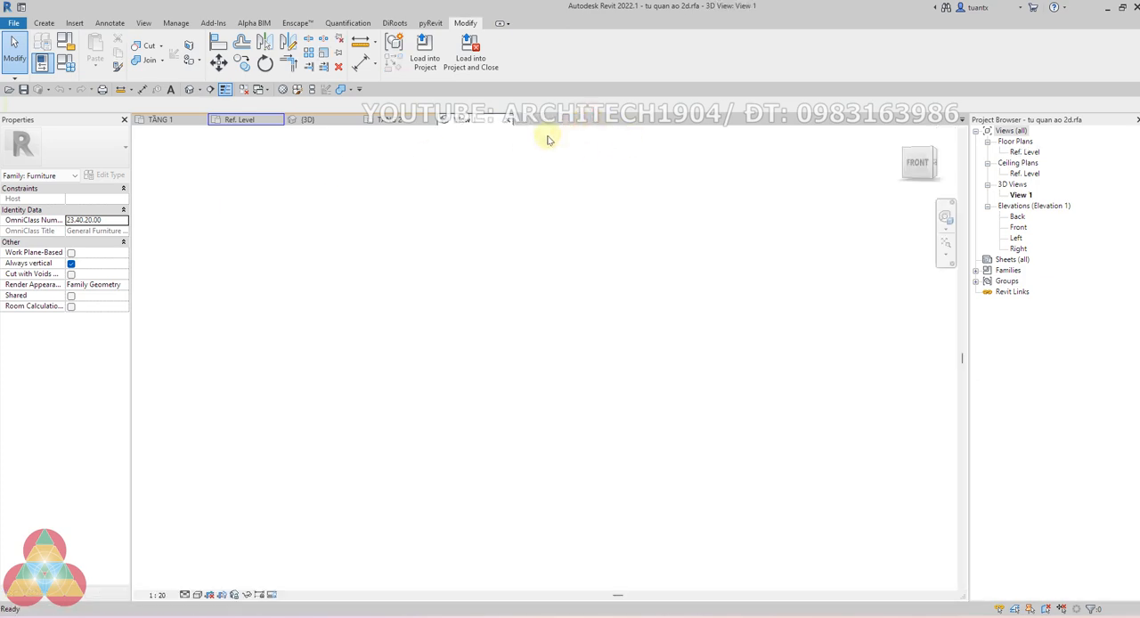
Close the tu quan ao 2d family's 3D view and check the available types for the upper bedroom's bed in the TẦNG 2 plan
left_click(506, 121)
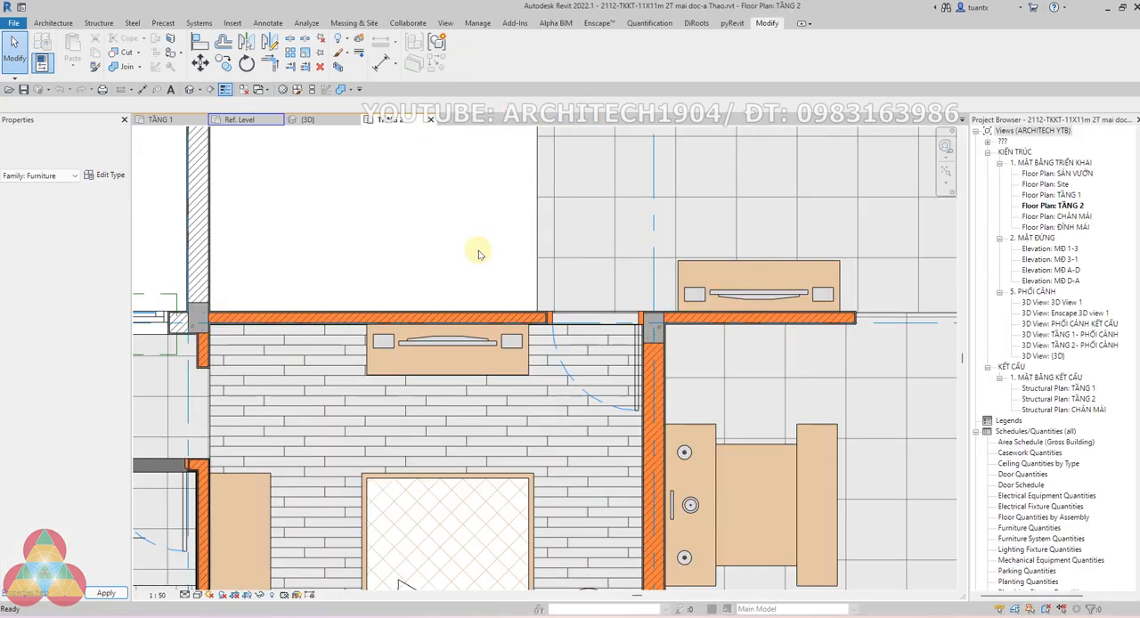
scroll(470, 270, "down", 5)
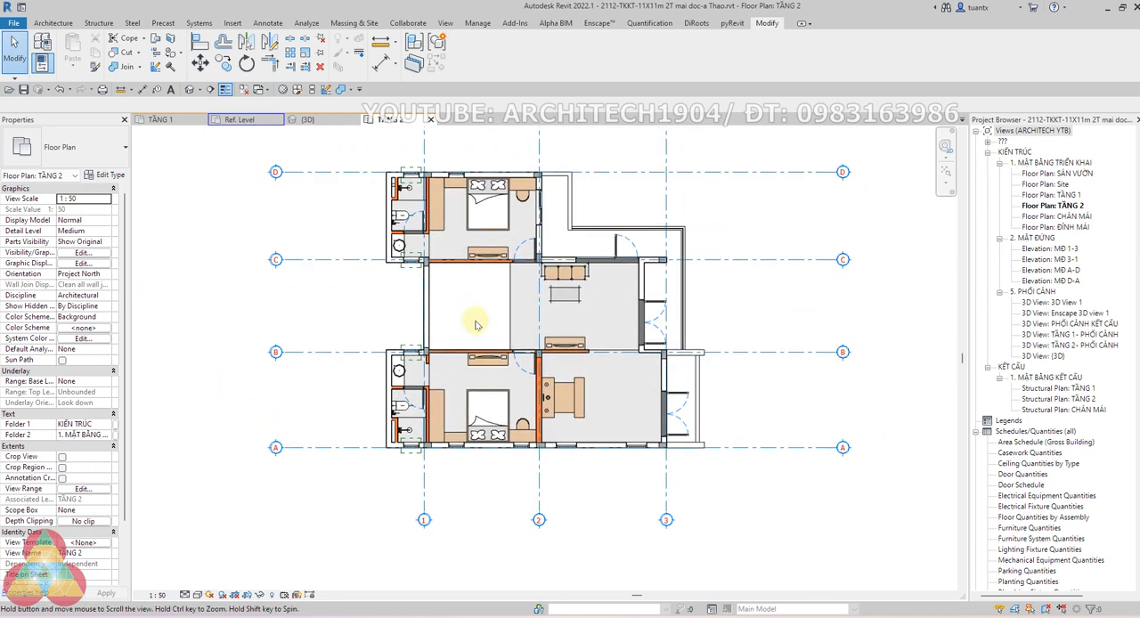
scroll(452, 227, "up", 1)
scroll(451, 227, "up", 3)
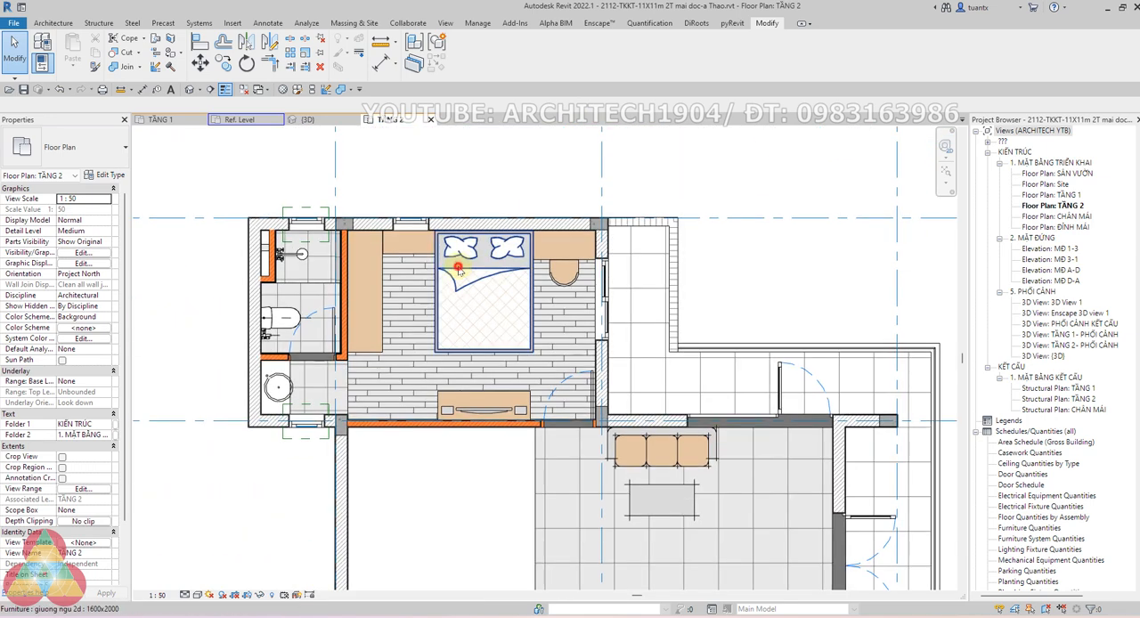
left_click(459, 270)
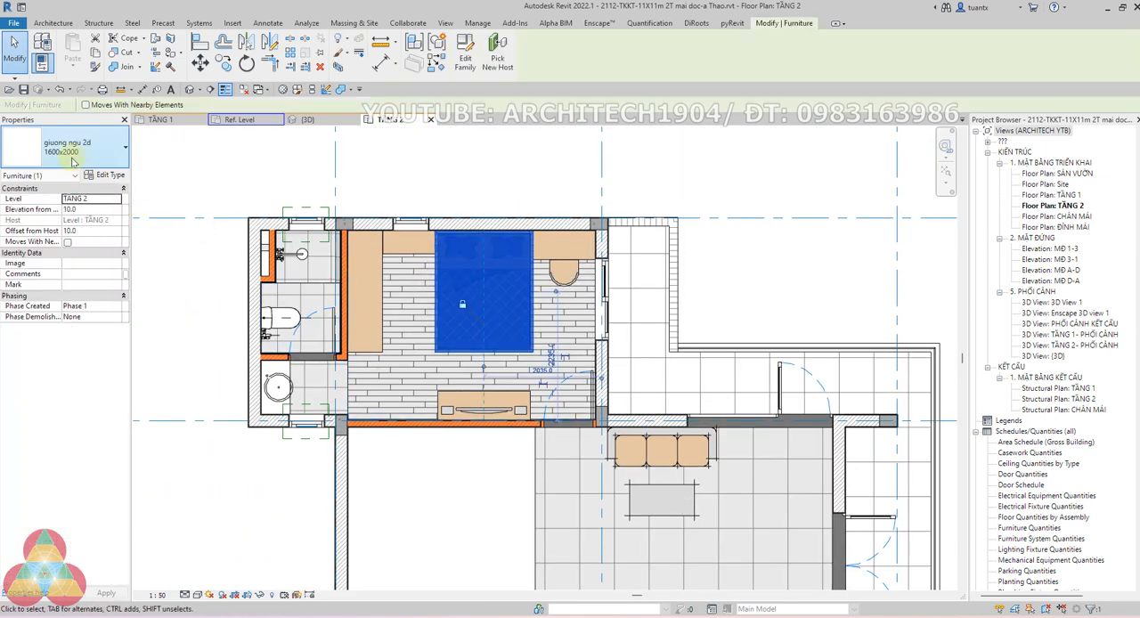
left_click(72, 157)
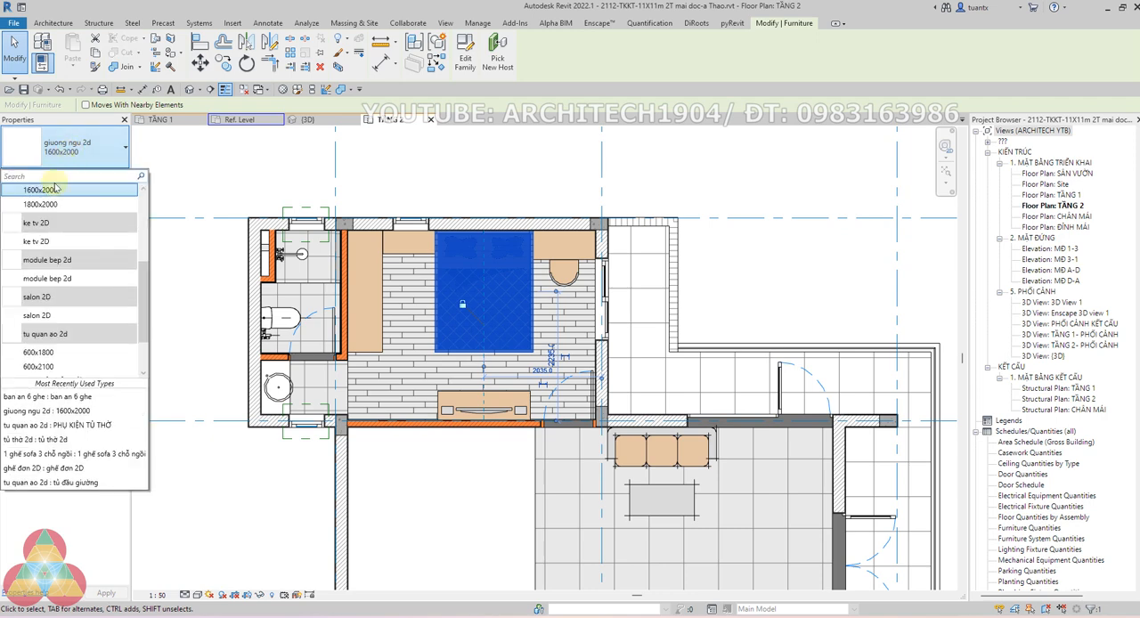
left_click(191, 171)
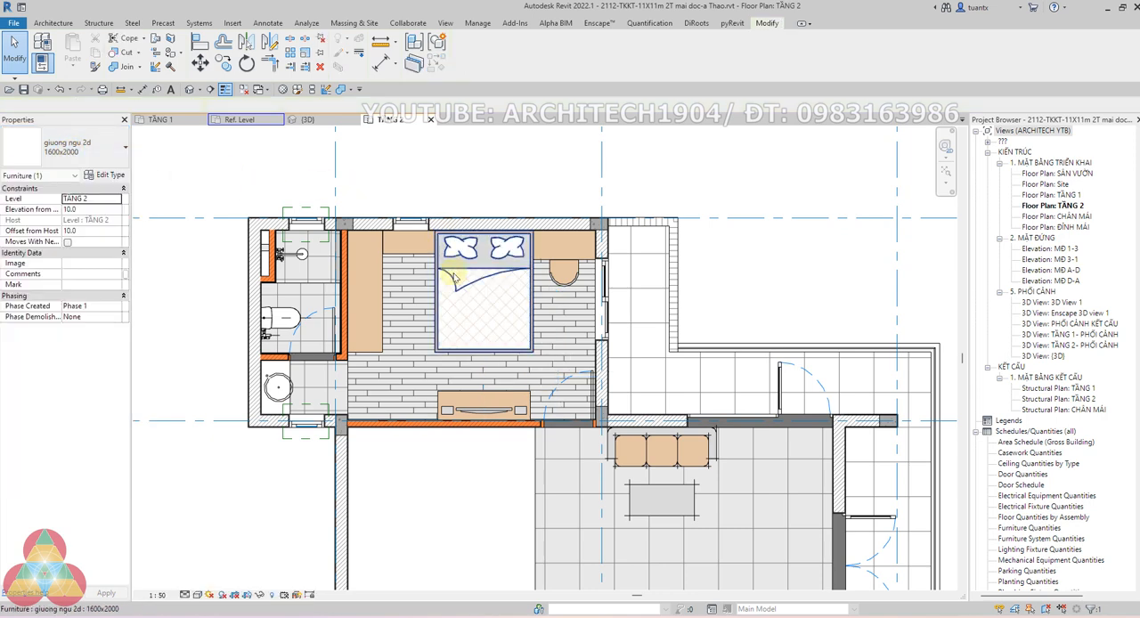
Open the upper bedroom bed's giuong ngu 2d family for editing and show its Ref. Level floor plan
scroll(452, 279, "up", 2)
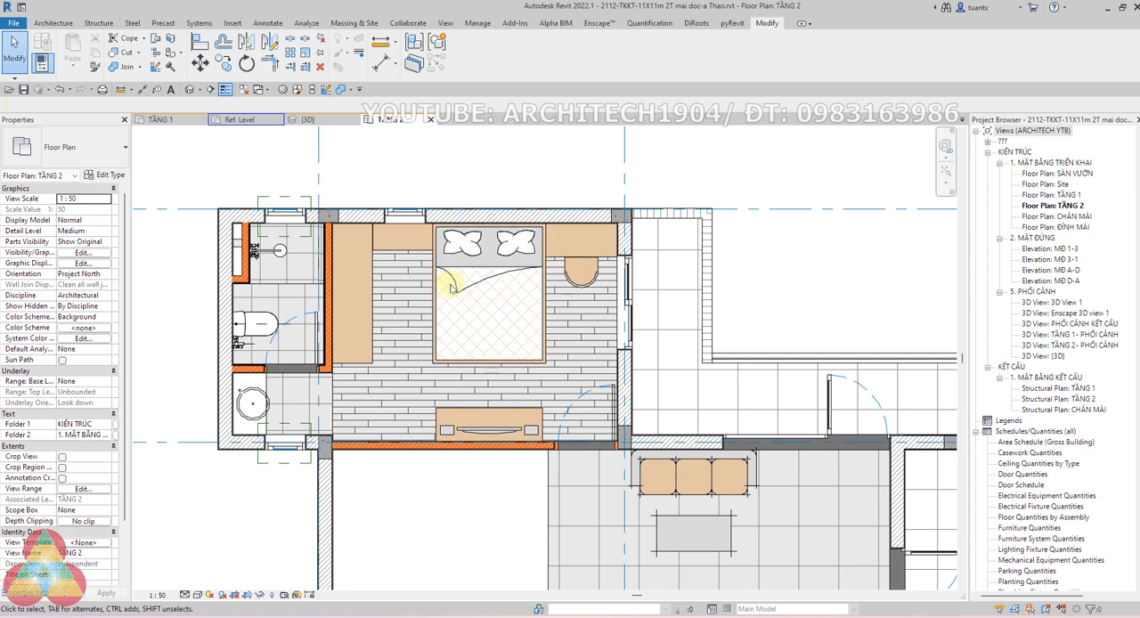
scroll(453, 285, "up", 1)
left_click(452, 274)
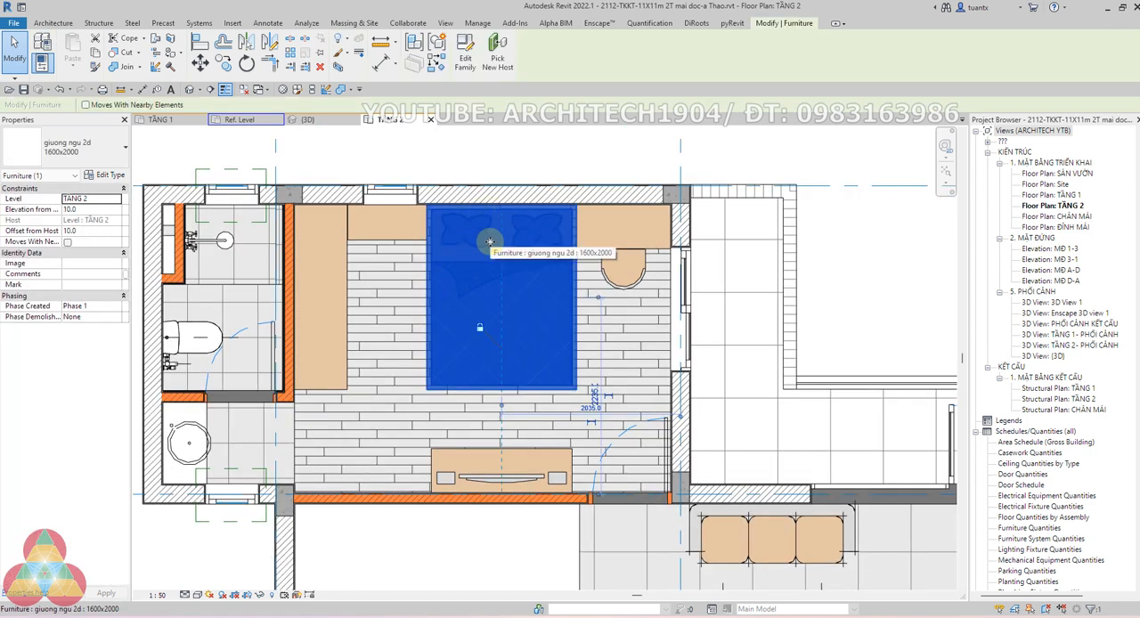
left_click(466, 62)
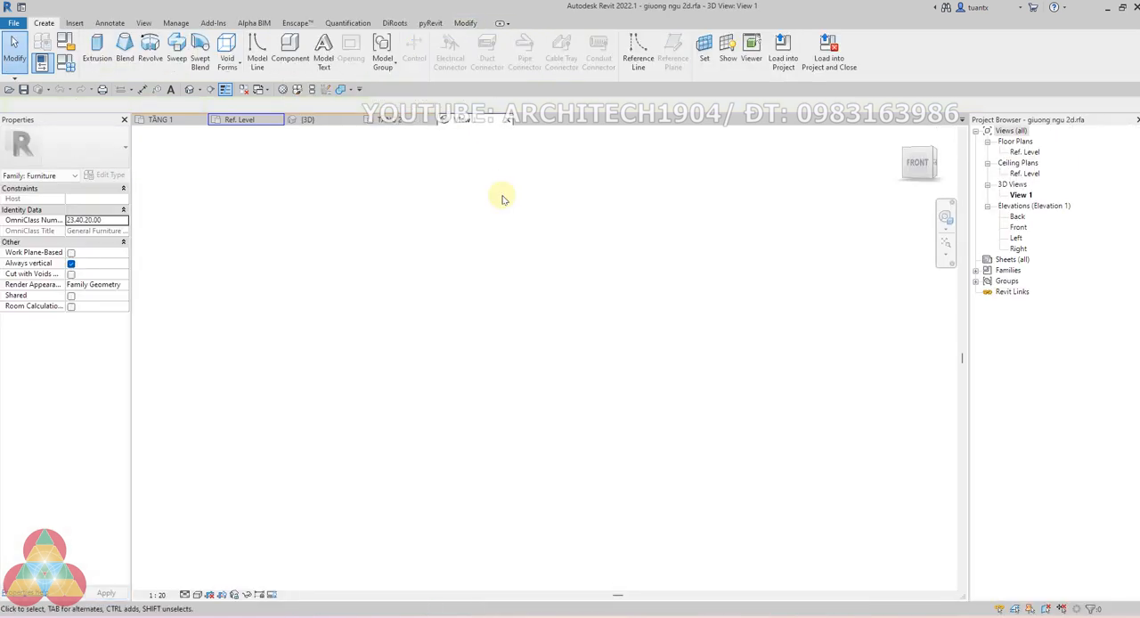
double_click(1024, 153)
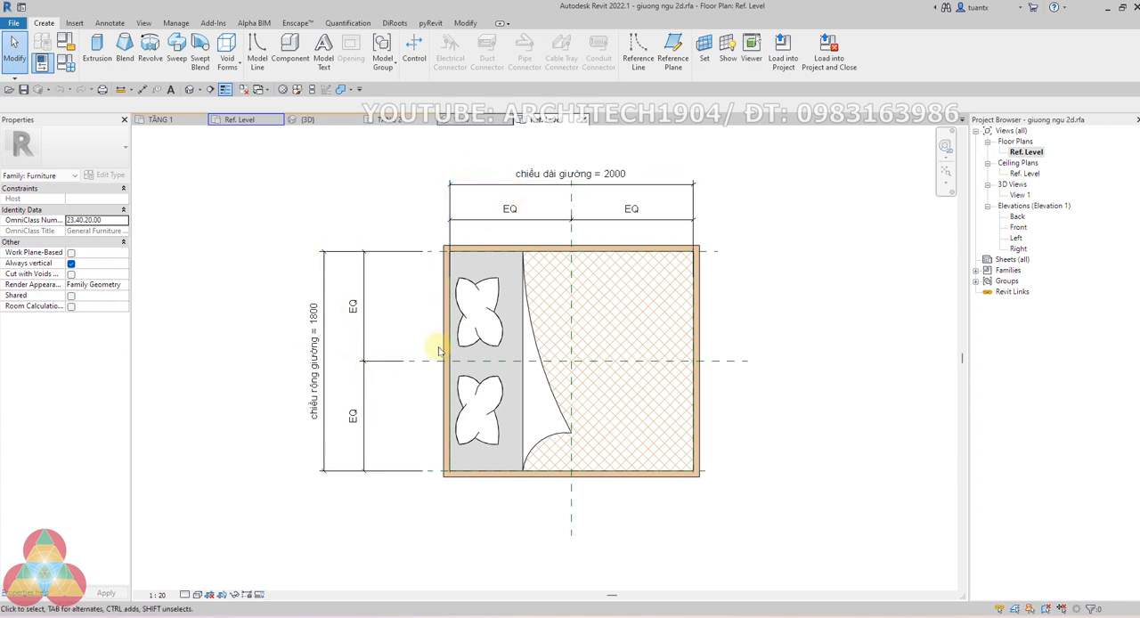
Open the nested giuong ngu detail items family for editing and inspect its labelled bed length and width dimensions
scroll(728, 321, "down", 1)
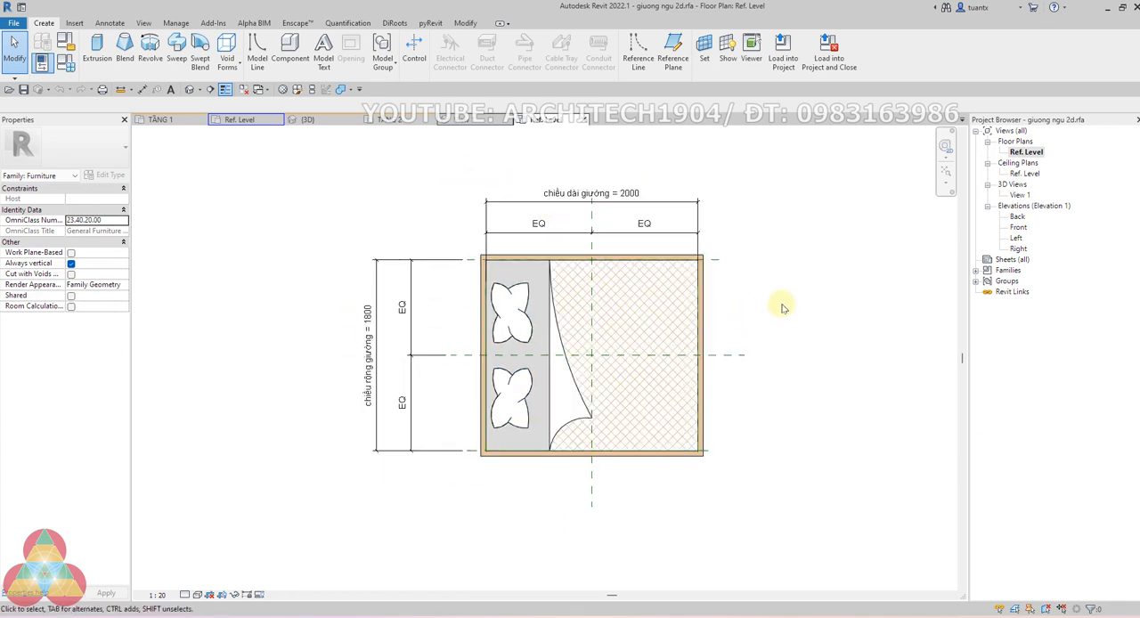
left_click(638, 276)
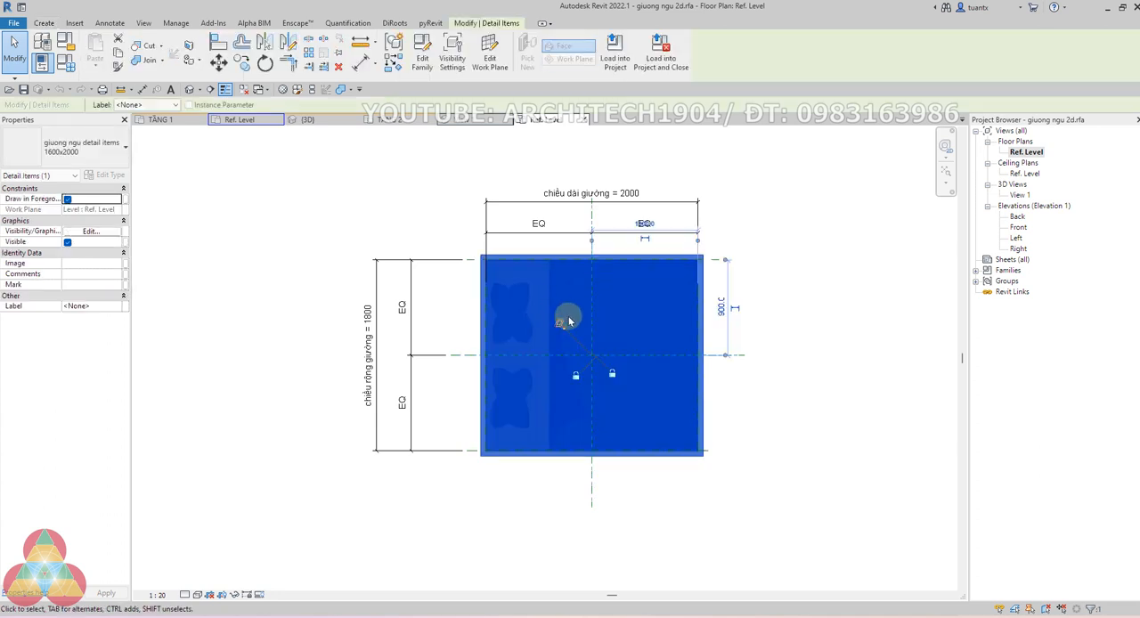
left_click(421, 64)
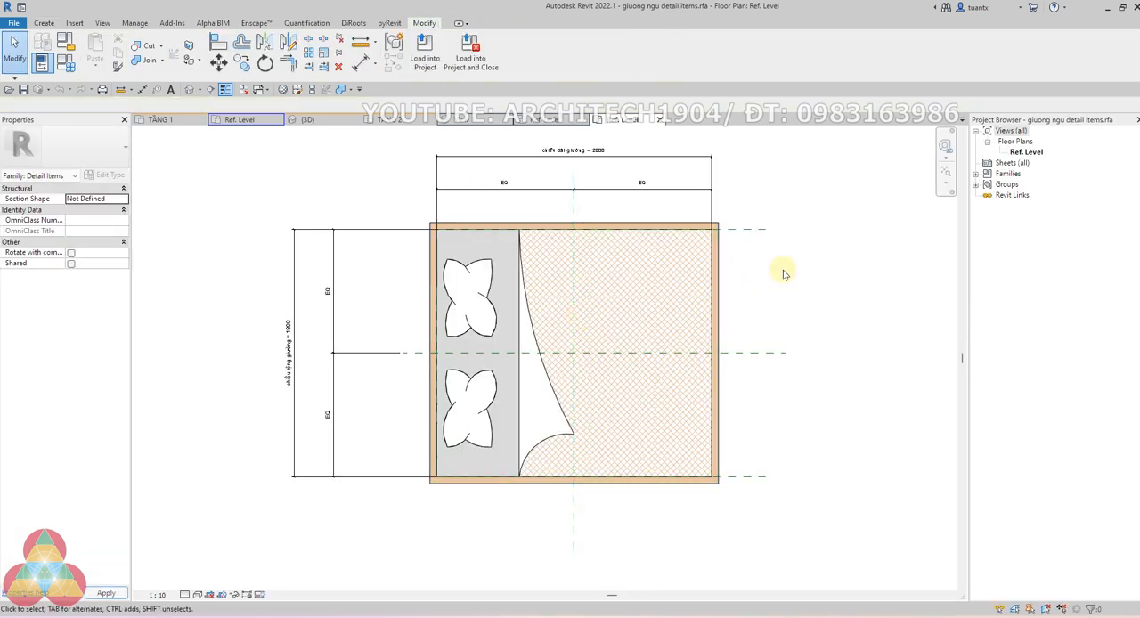
scroll(590, 216, "up", 2)
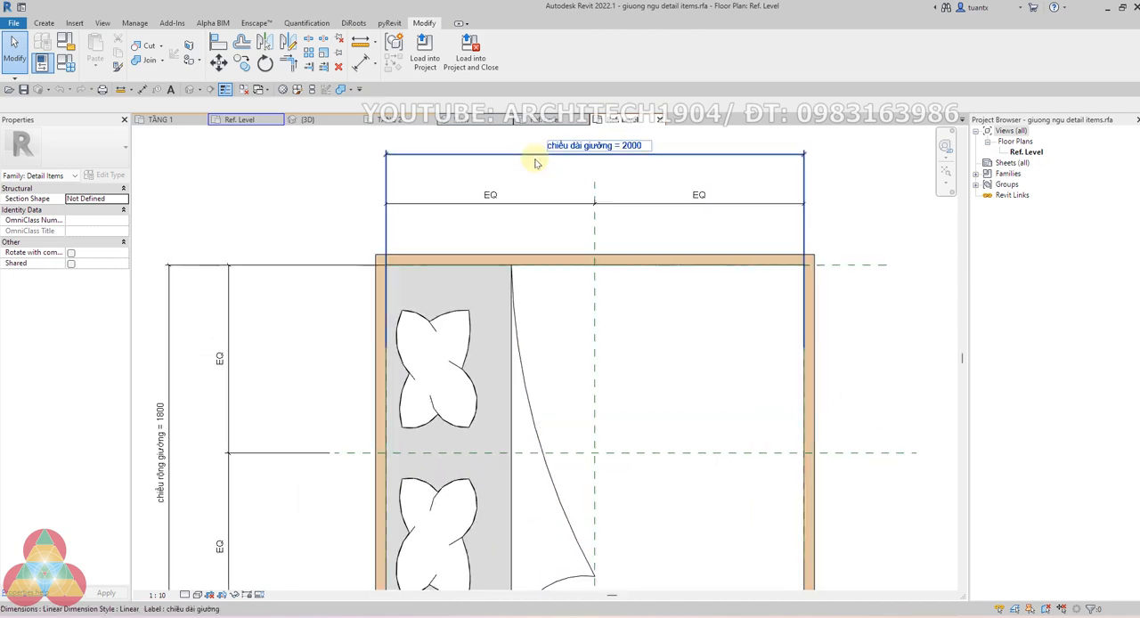
scroll(313, 337, "down", 2)
middle_click_drag(323, 332, 345, 276)
scroll(392, 272, "up", 1)
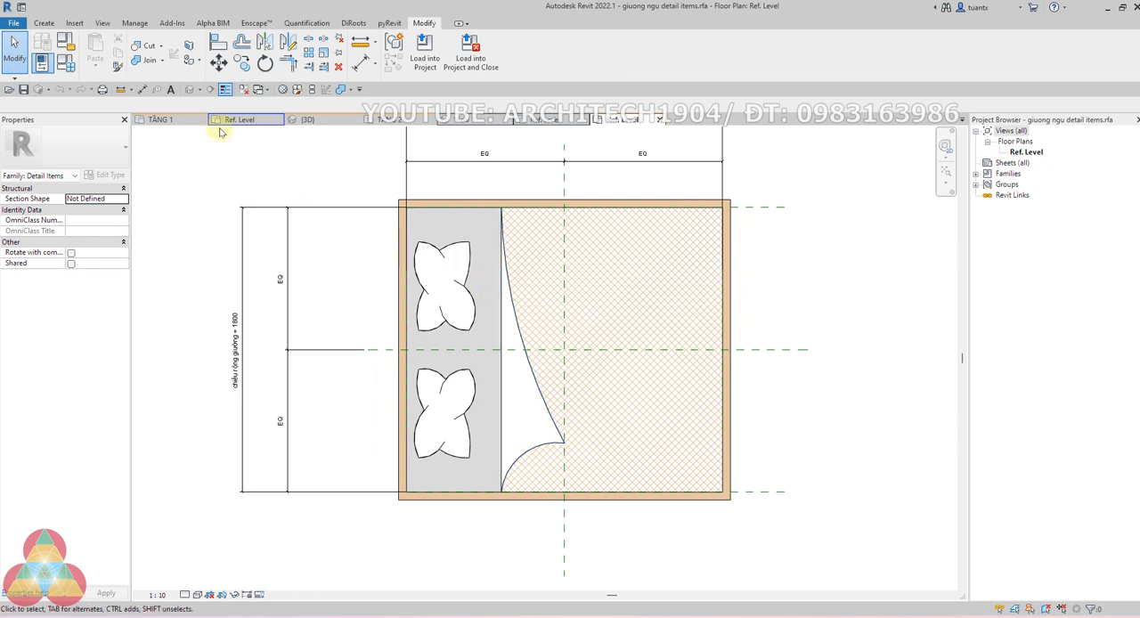
Check that the bed's two pillows are separate detail groups by selecting gối 1 and gối 2 in turn
left_click(44, 23)
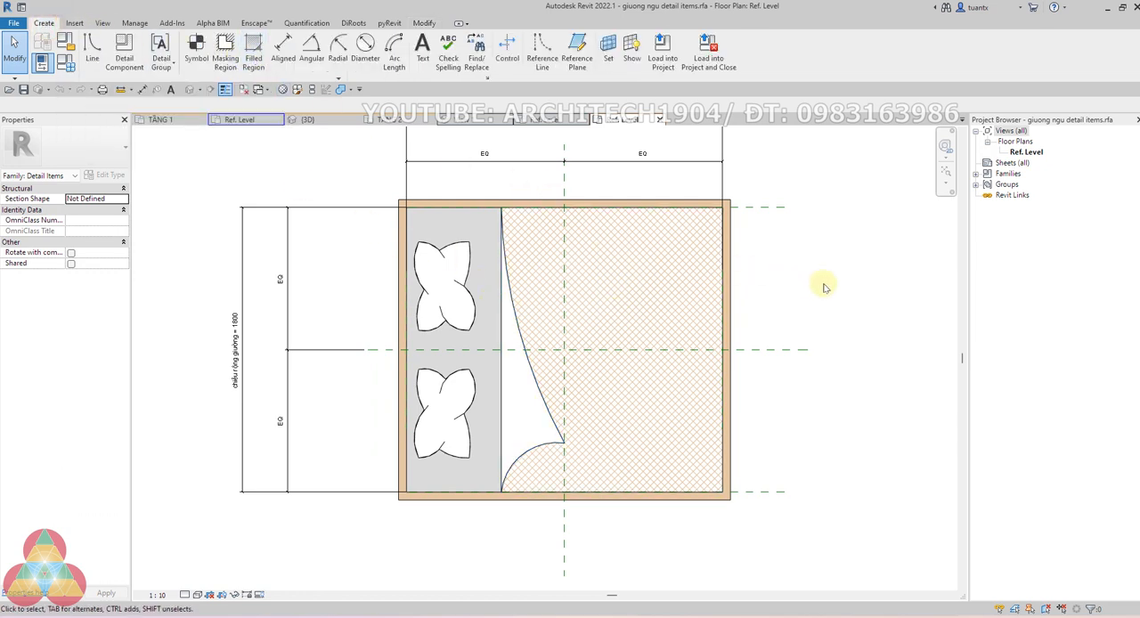
left_click(471, 302)
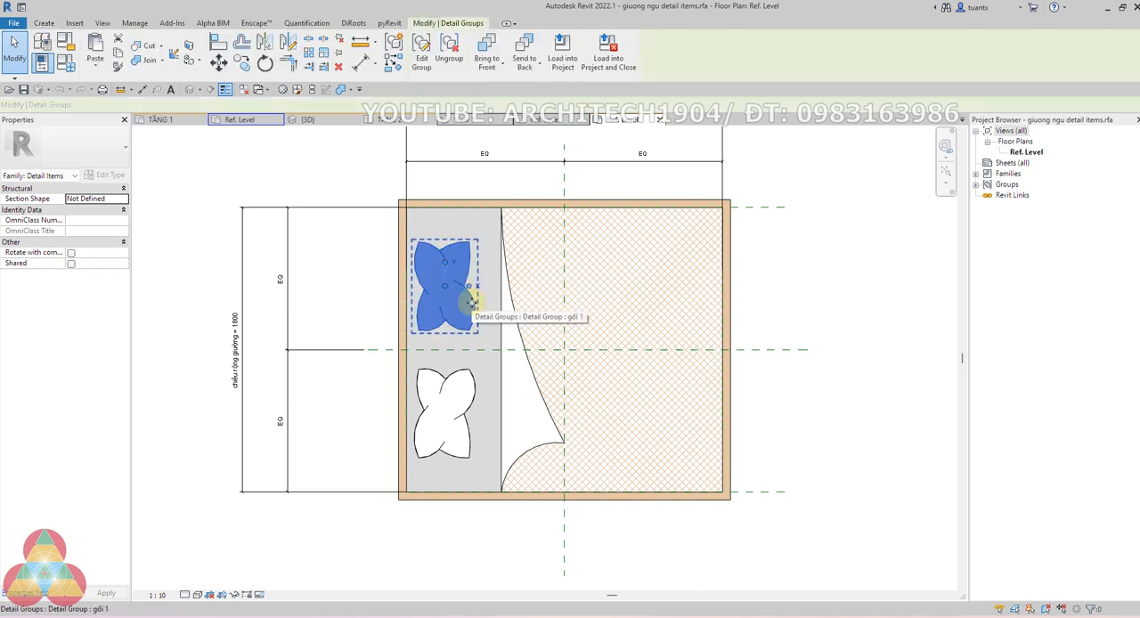
left_click(468, 381)
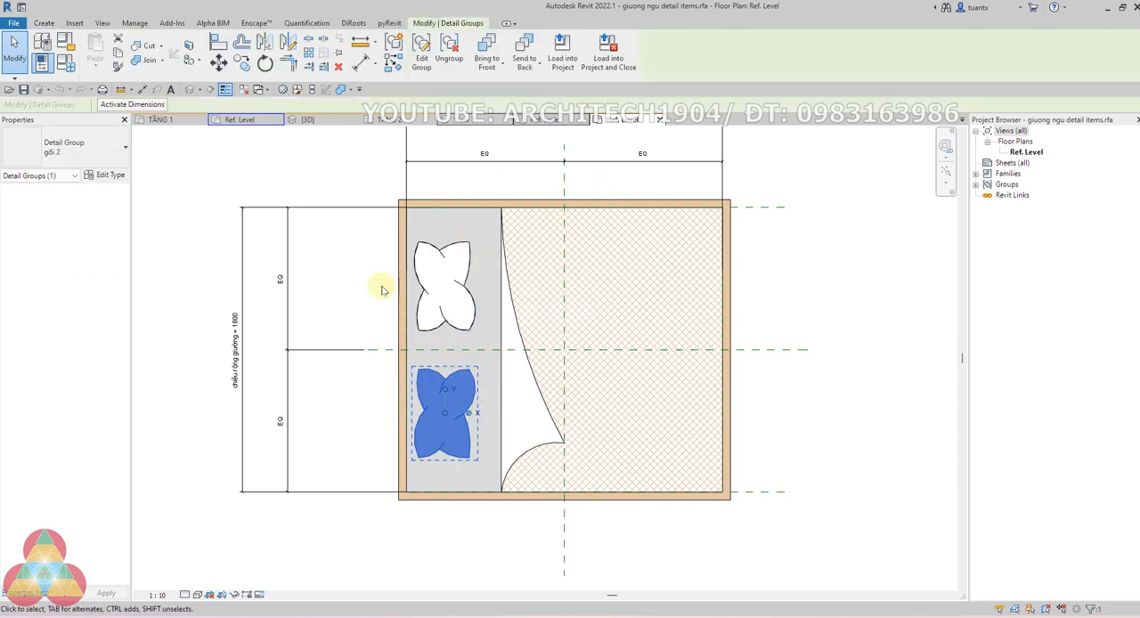
scroll(409, 260, "up", 2)
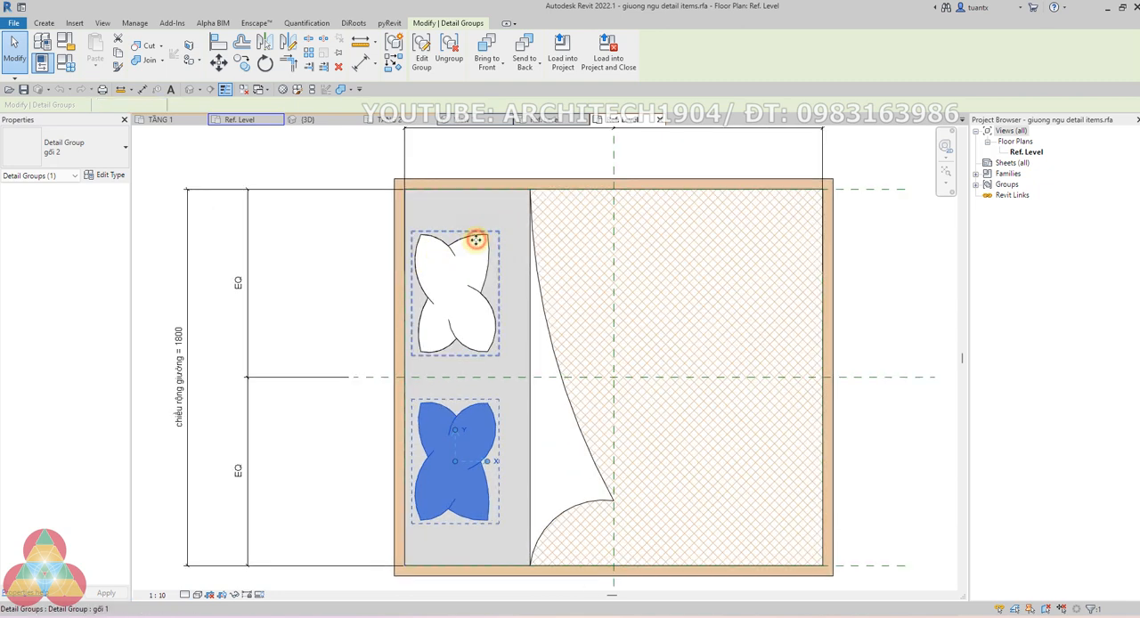
left_click(475, 239)
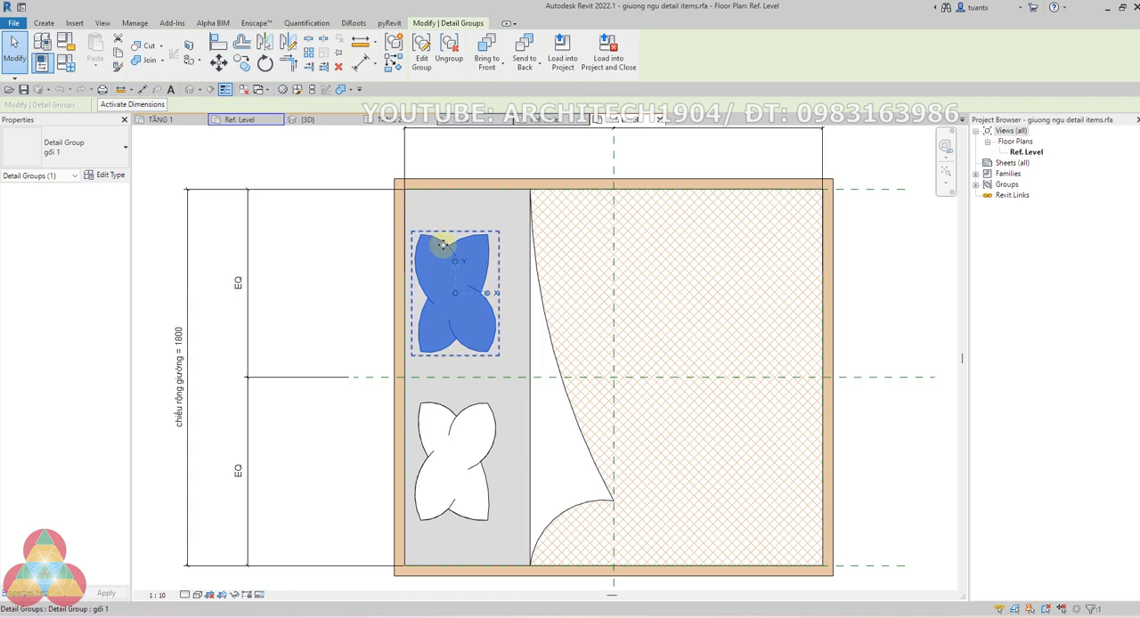
scroll(431, 231, "up", 2)
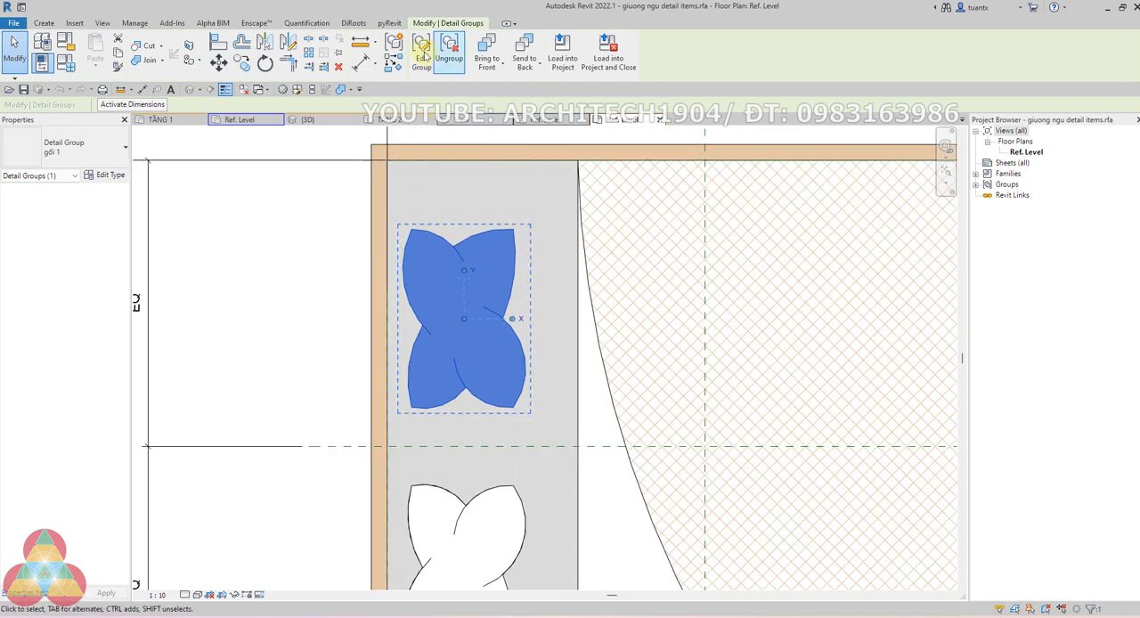
Enter group editing for the gối 1 pillow, inspect its outline arc, and finish the group without changes
left_click(421, 49)
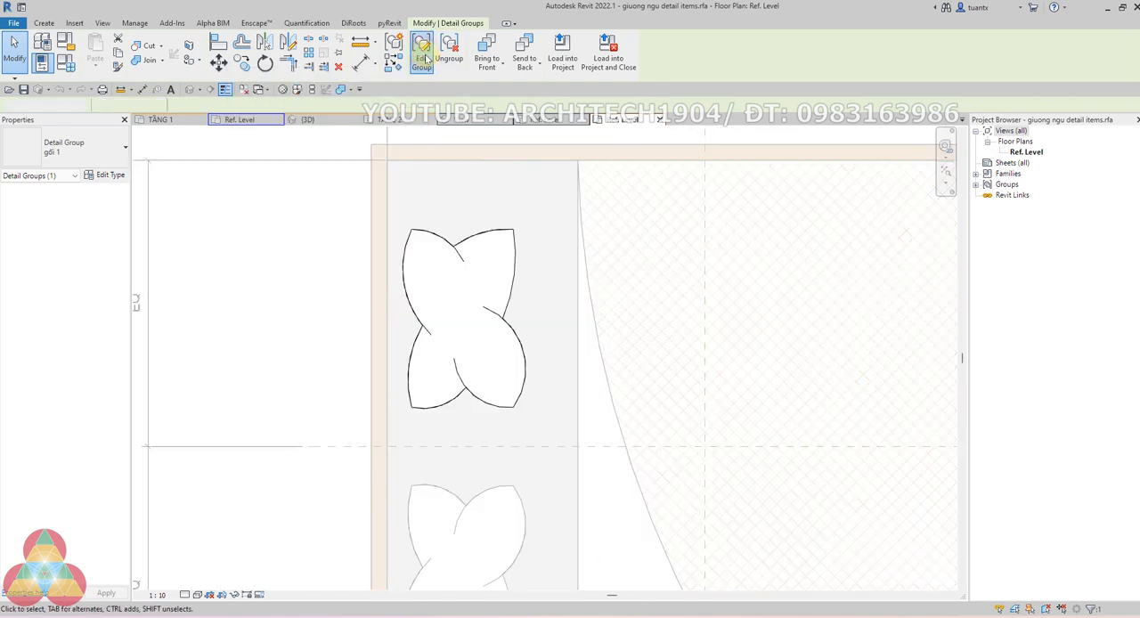
left_click(442, 238)
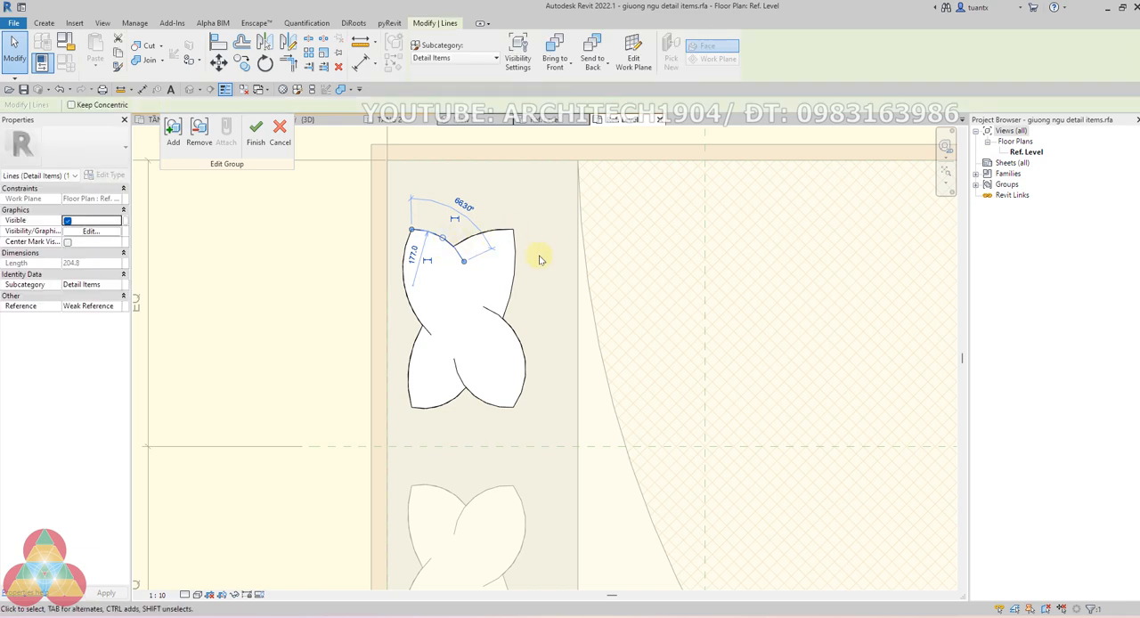
scroll(531, 257, "down", 2)
left_click(392, 264)
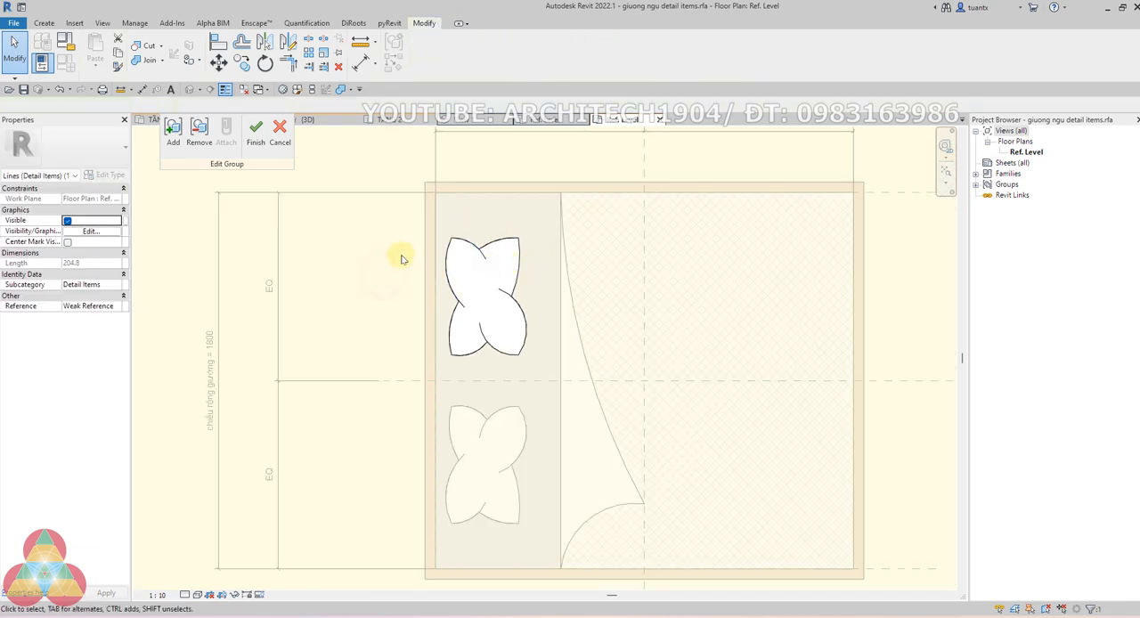
scroll(475, 268, "down", 3)
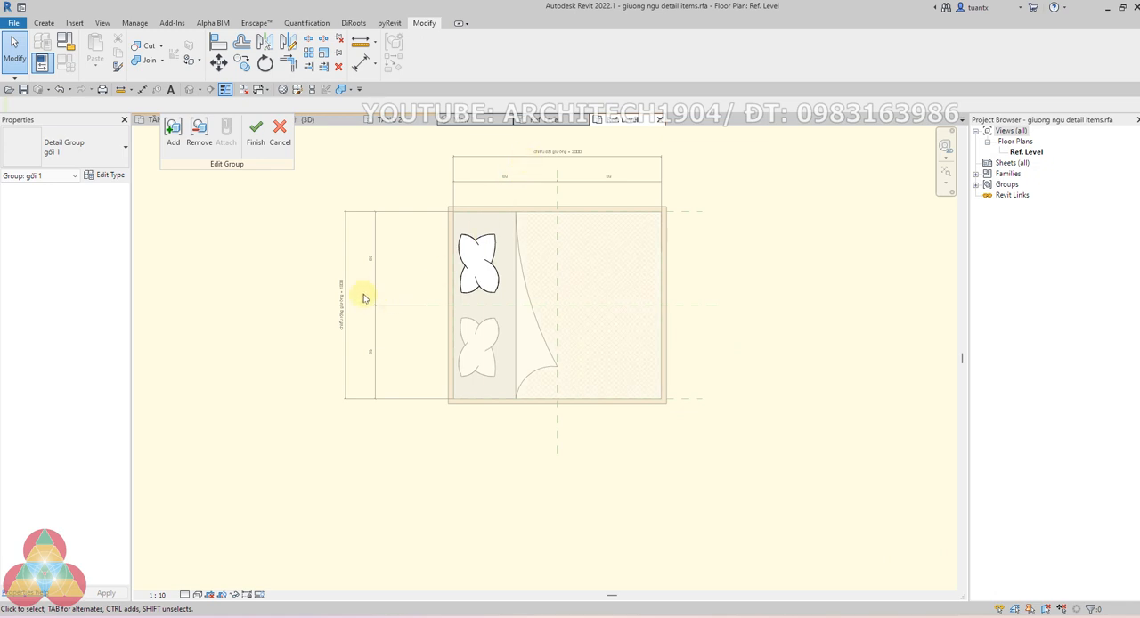
scroll(484, 259, "up", 1)
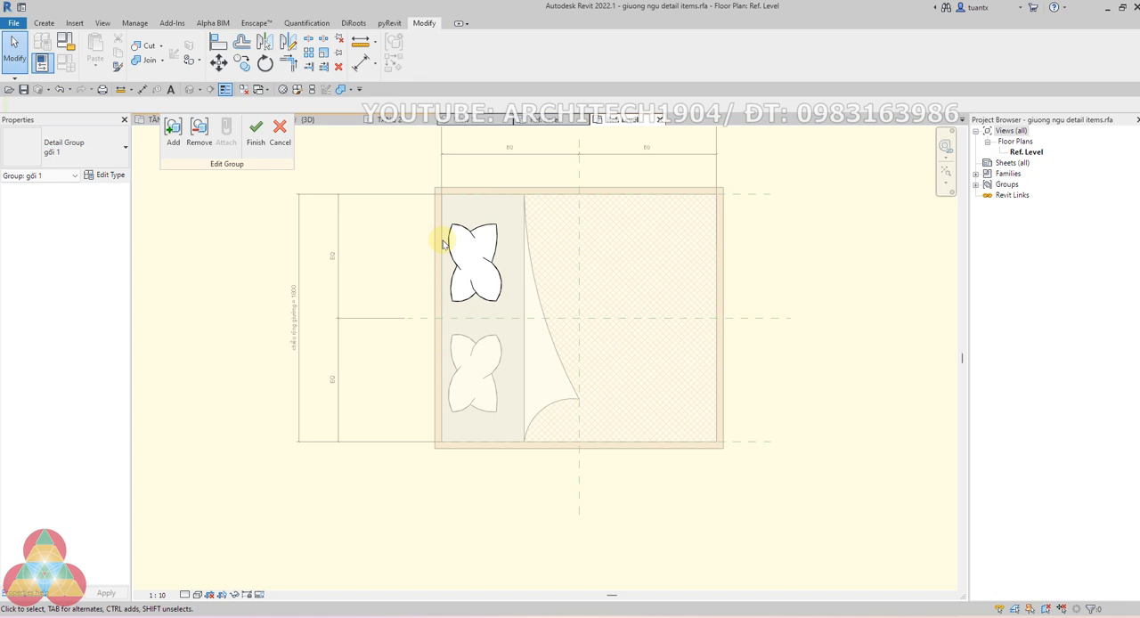
left_click(256, 132)
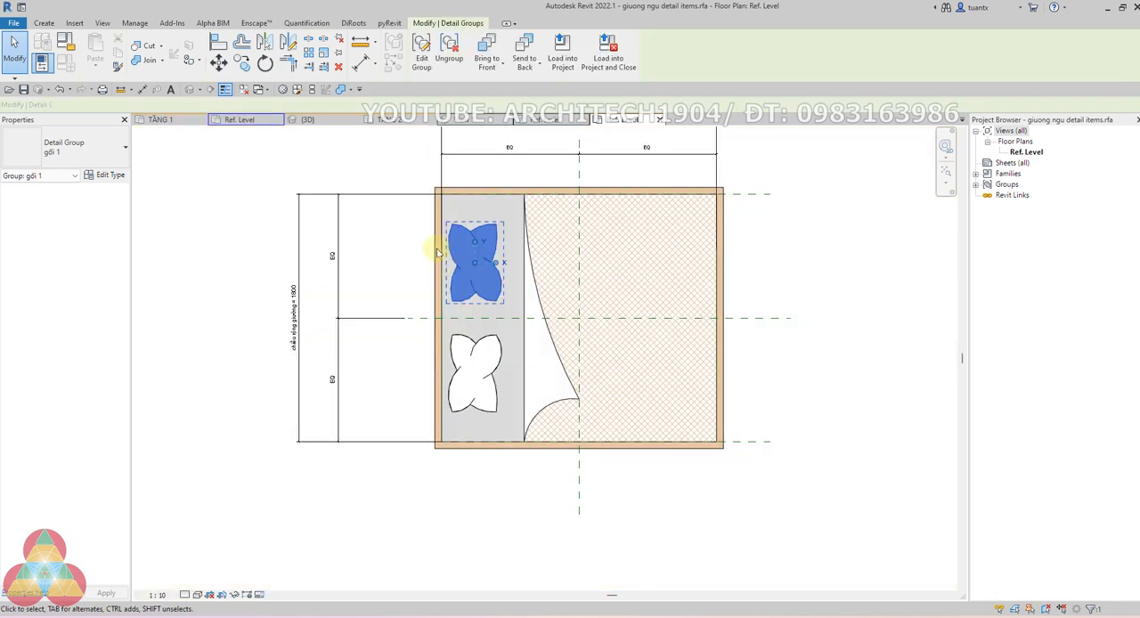
Compare the gối 1 and gối 2 pillow groups once more by selecting the upper and the lower pillow
scroll(469, 242, "up", 2)
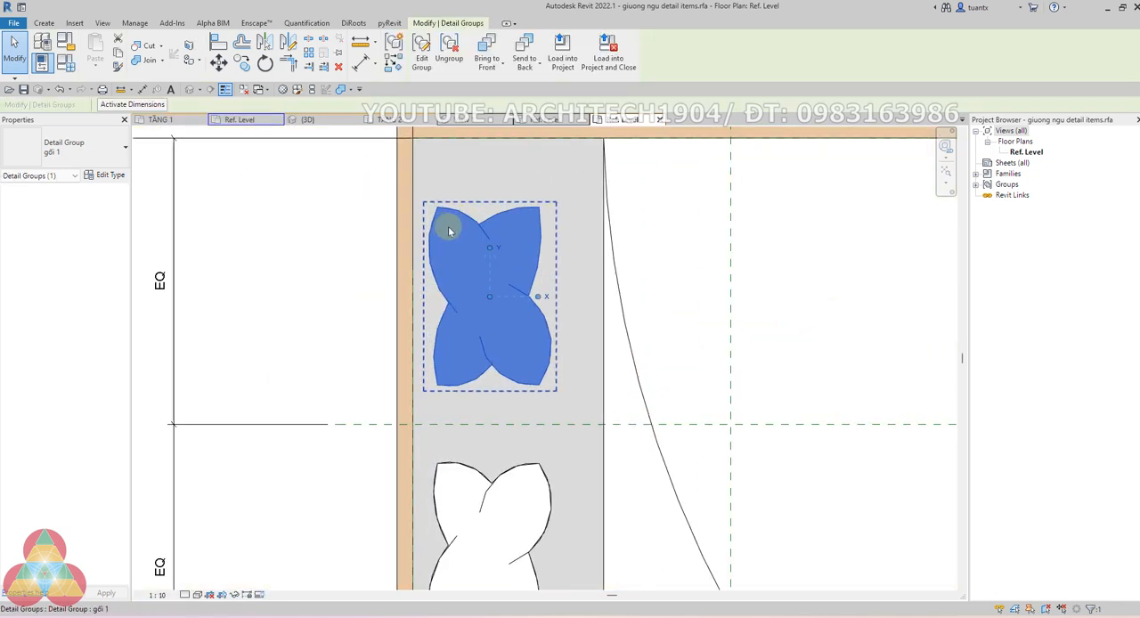
scroll(552, 227, "down", 1)
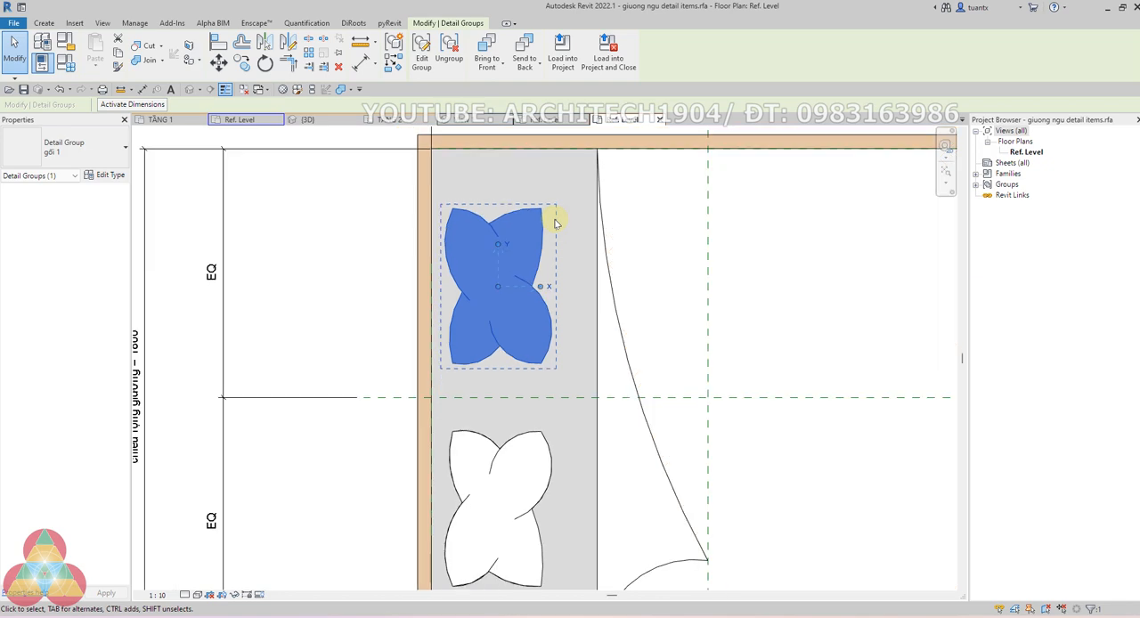
key("Escape")
left_click(475, 217)
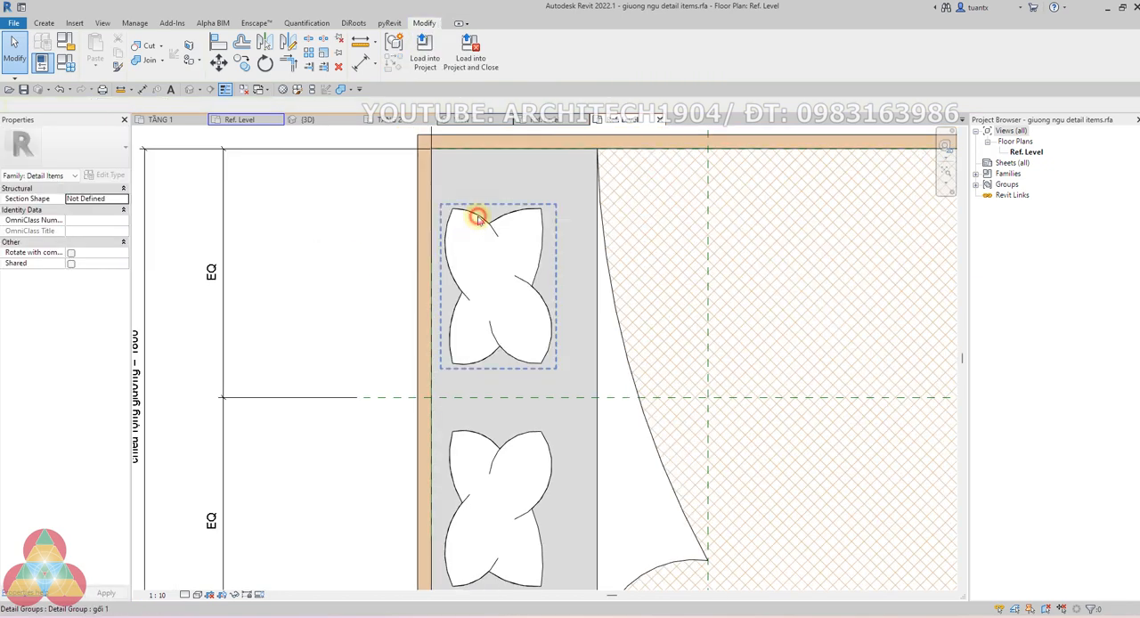
left_click(492, 447)
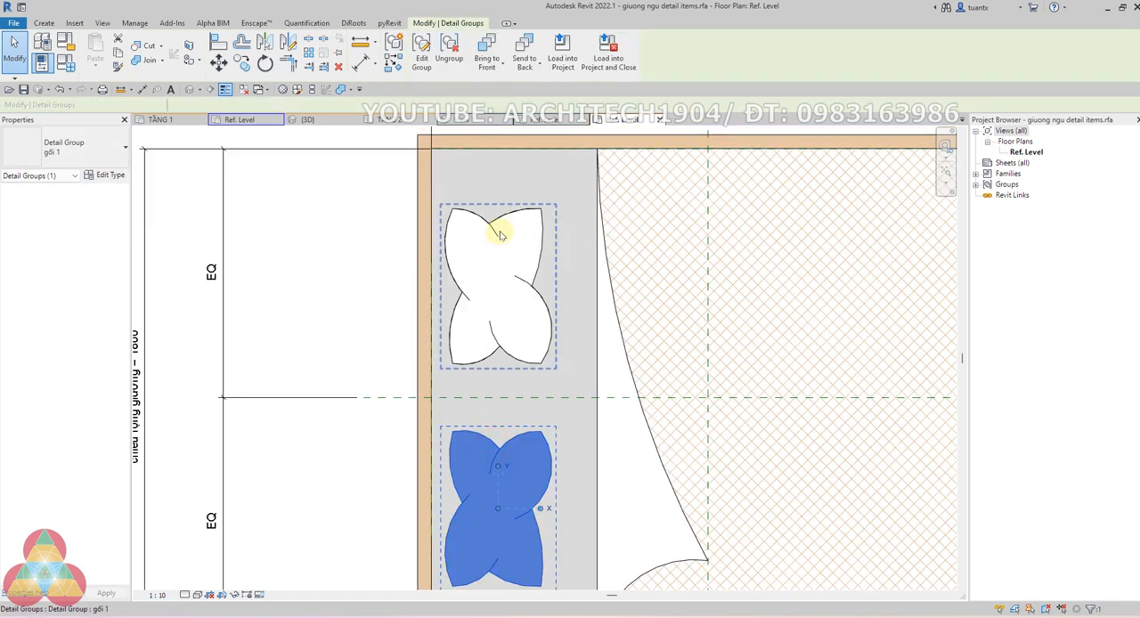
Inspect the filled regions of the folded blanket and the hatched mattress, and reselect the upper pillow group gối 1
left_click(619, 288)
scroll(619, 288, "down", 1)
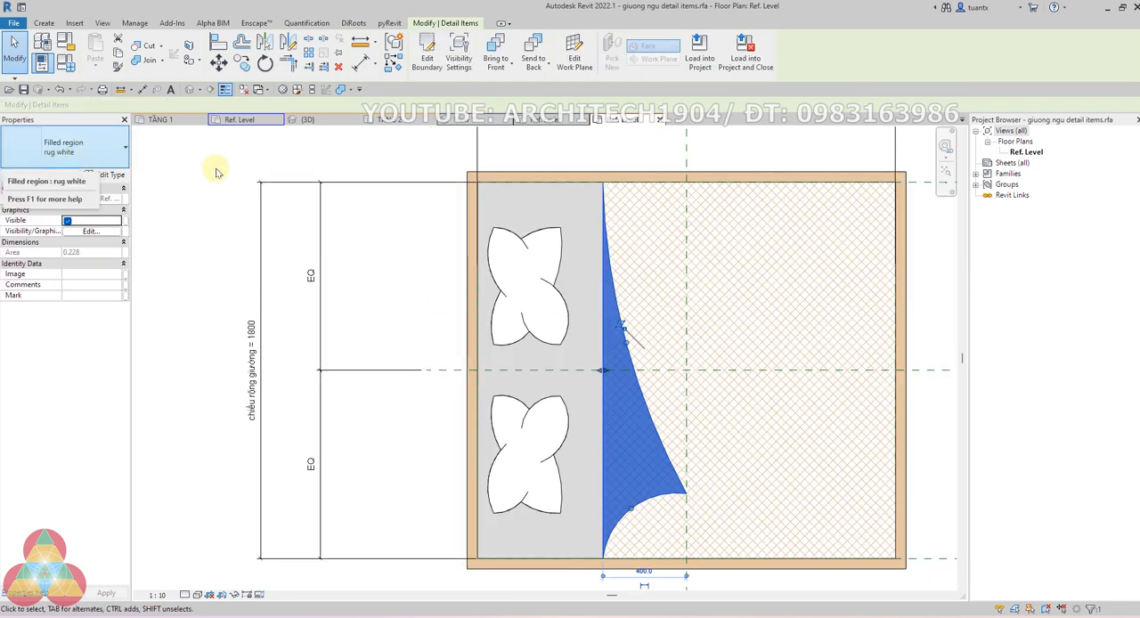
left_click(608, 193)
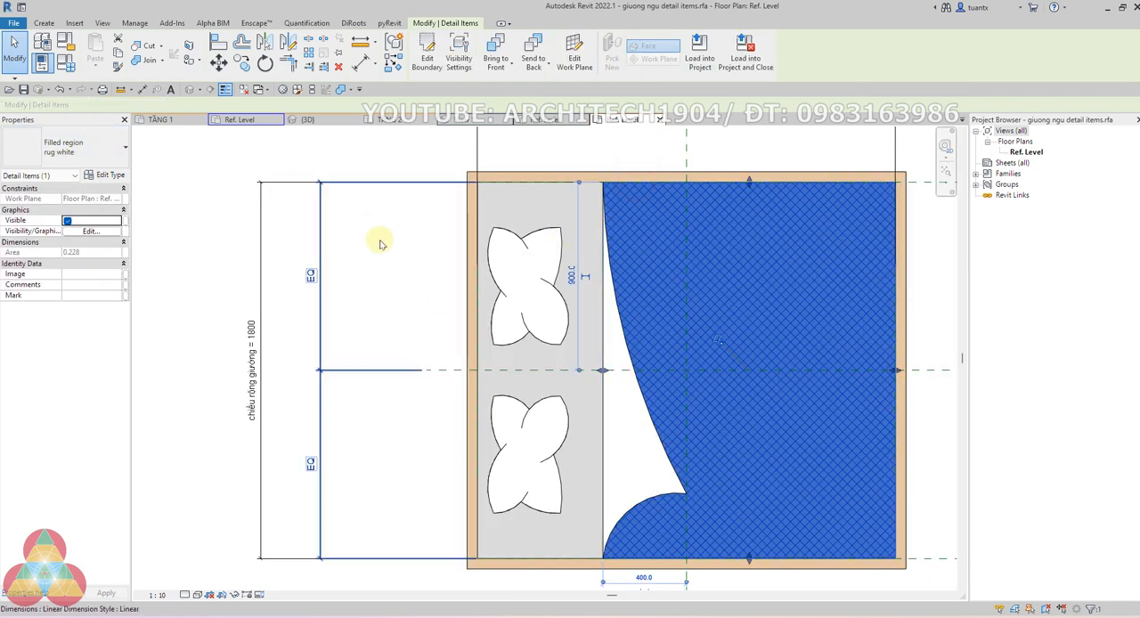
left_click(385, 236)
scroll(713, 294, "down", 1)
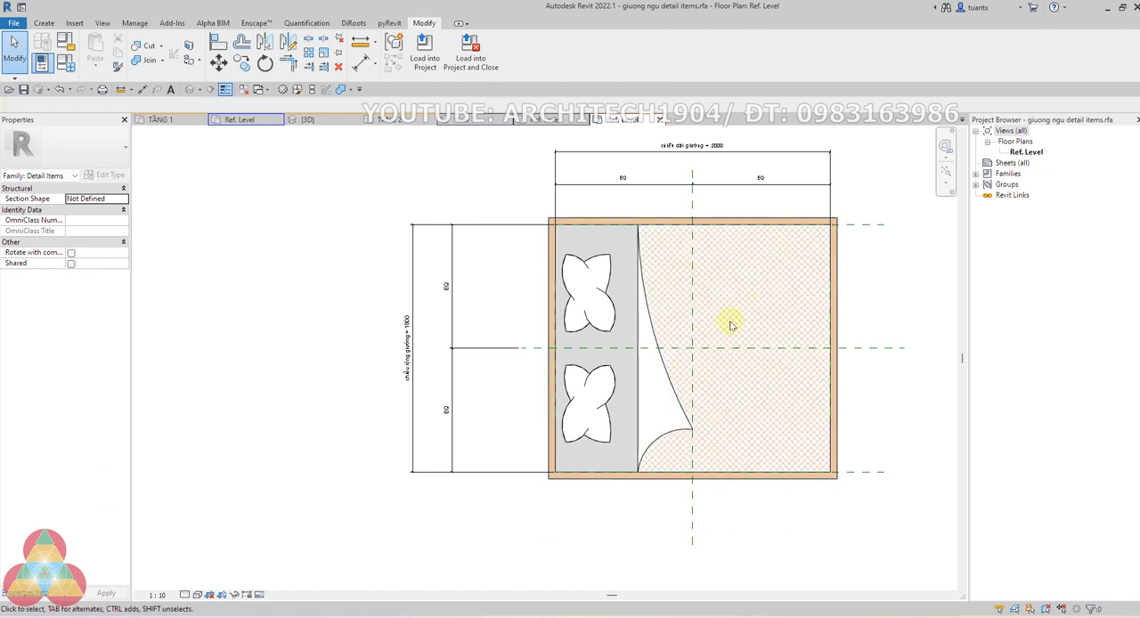
left_click(598, 269)
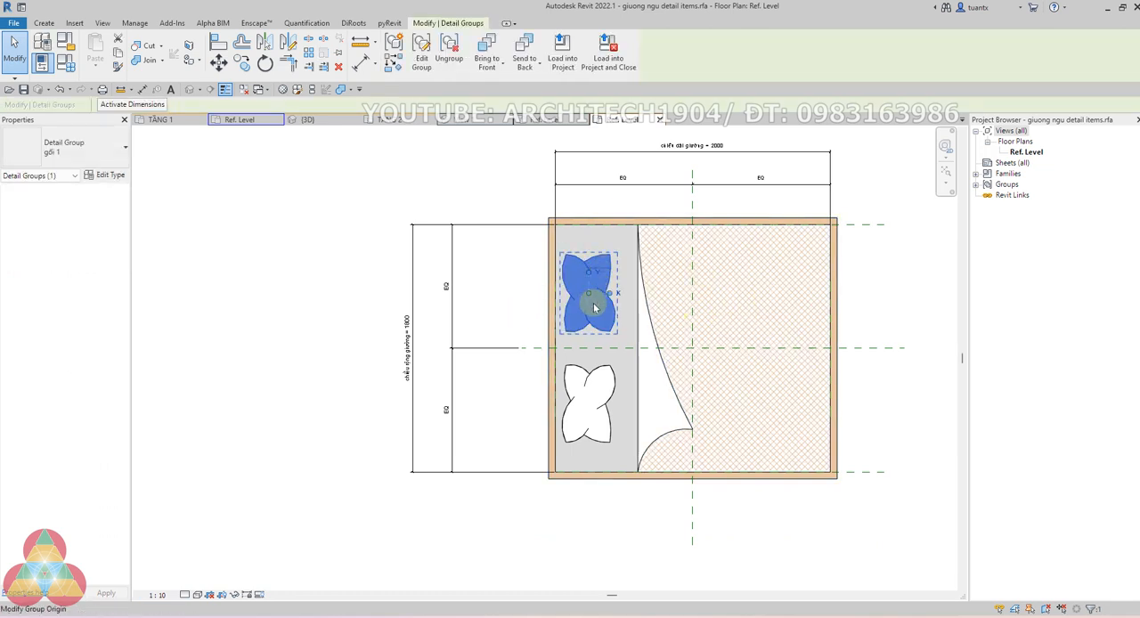
Close the families giuong ngu detail items.rfa and giuong ngu 2d.rfa without saving changes, returning to the TẦNG 2 floor plan
scroll(593, 304, "up", 2)
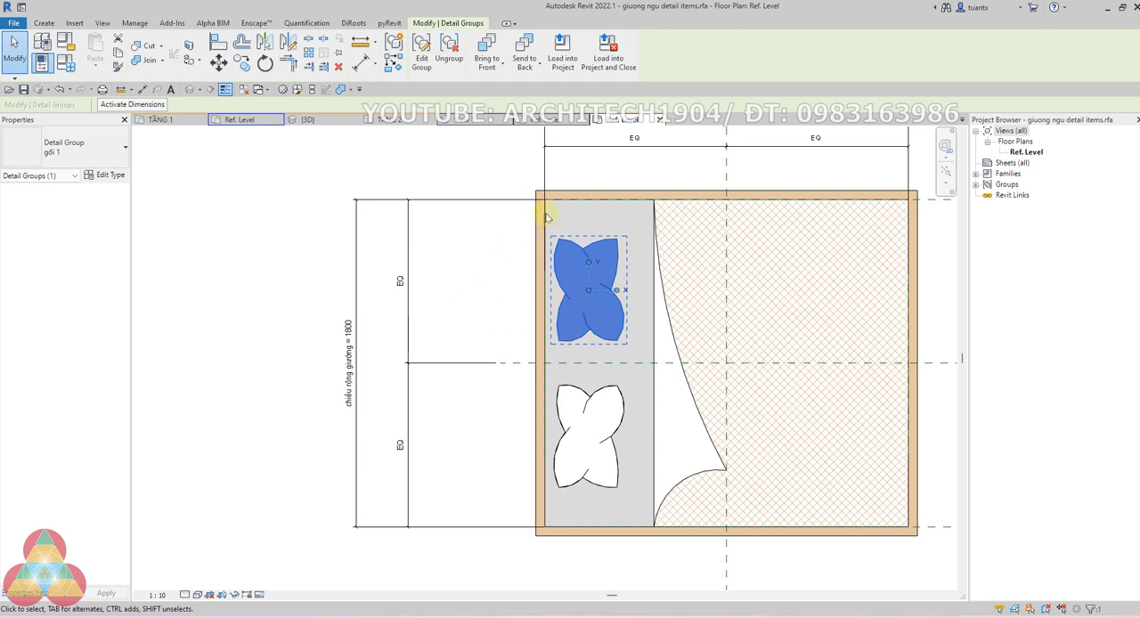
left_click(660, 120)
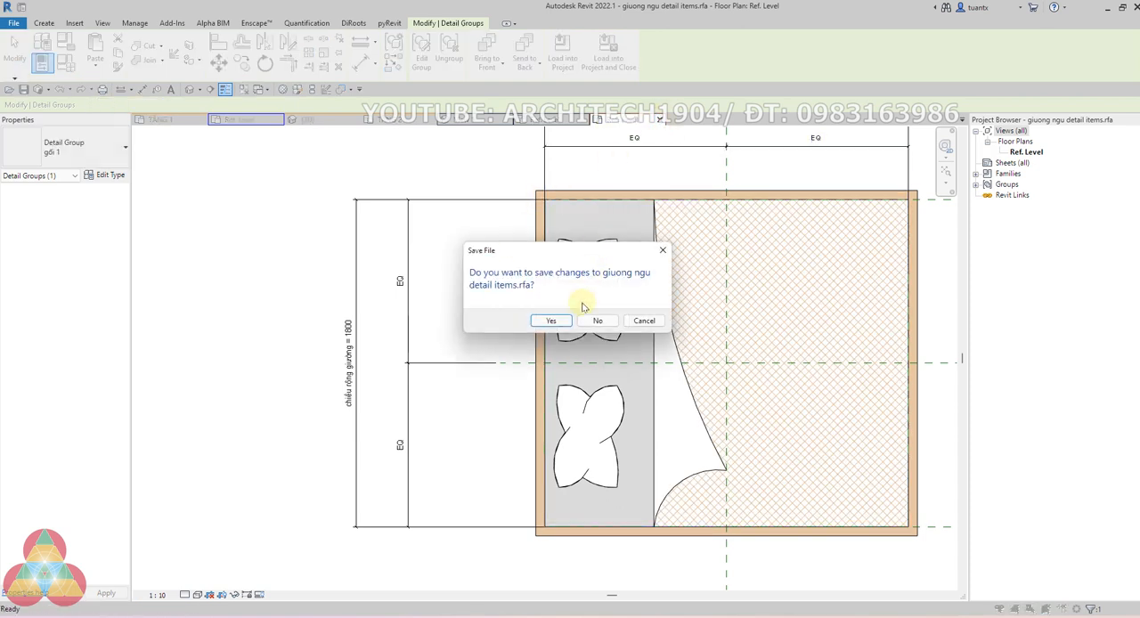
left_click(596, 321)
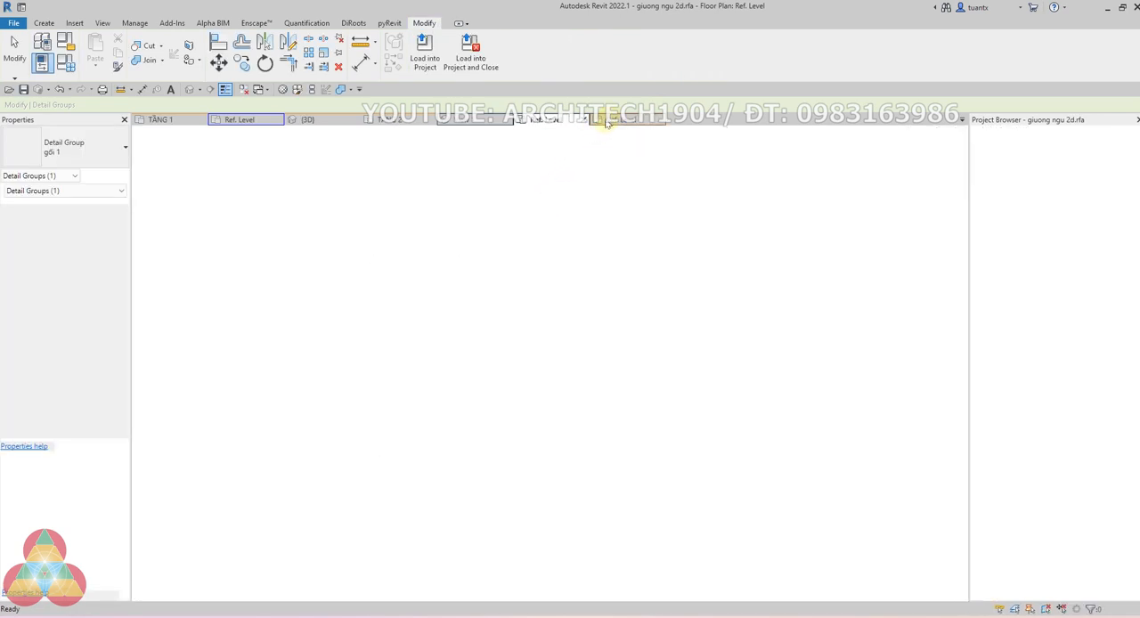
left_click(517, 121)
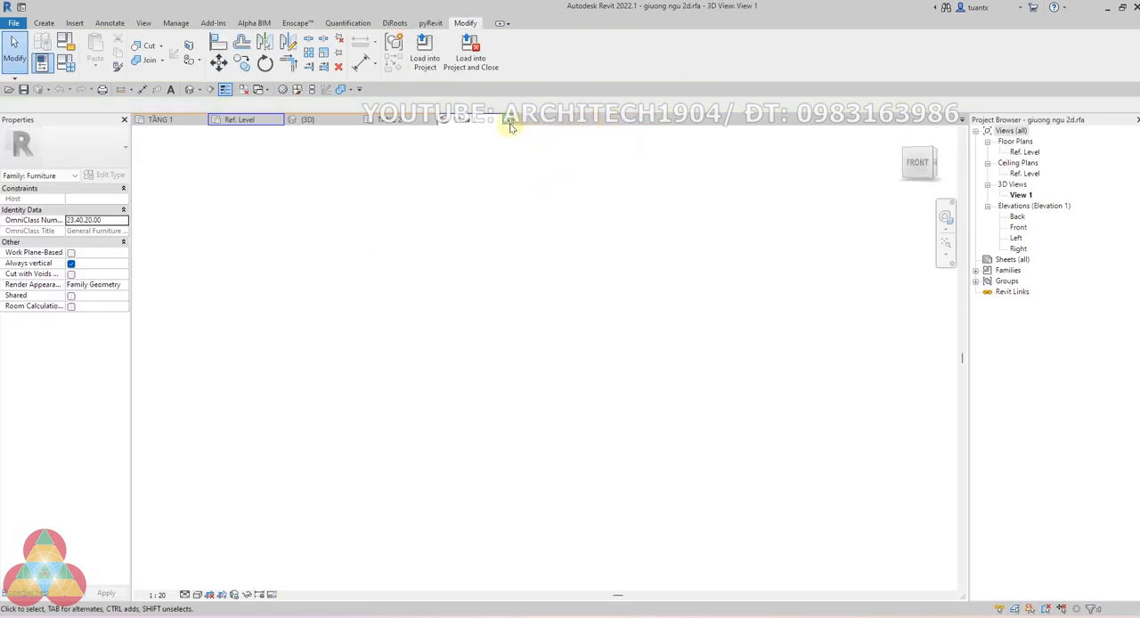
left_click(510, 120)
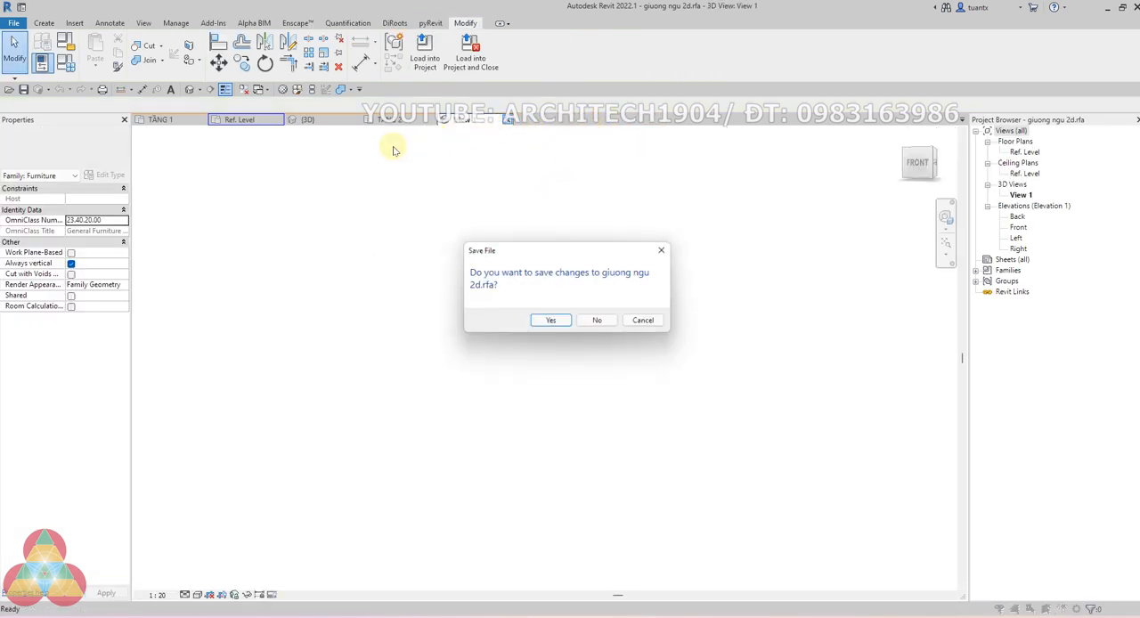
left_click(595, 321)
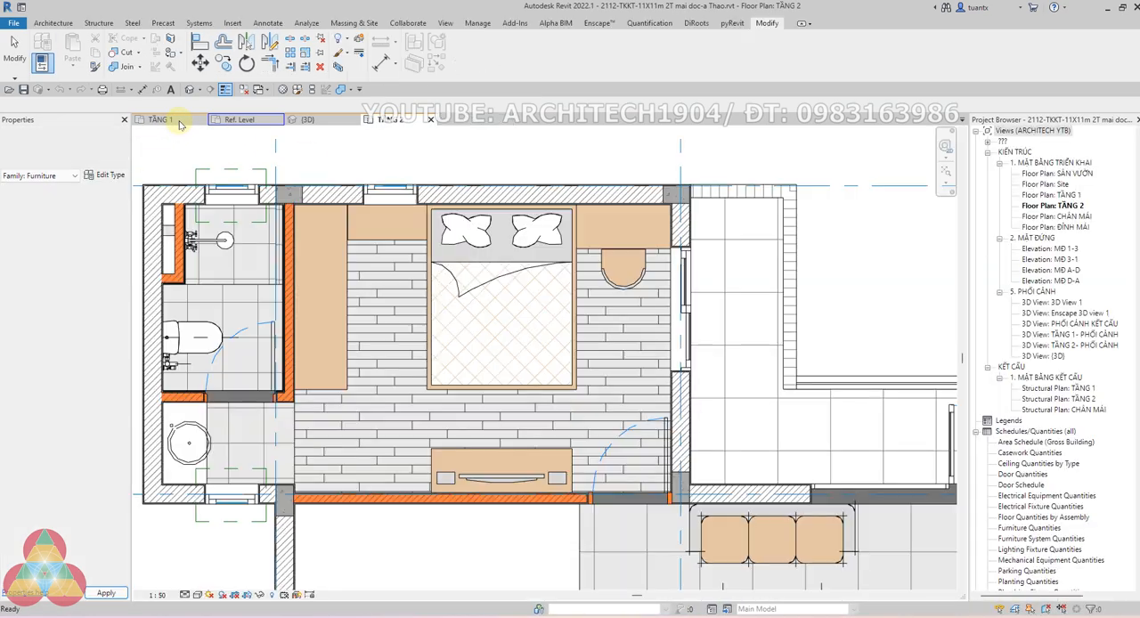
scroll(338, 287, "down", 5)
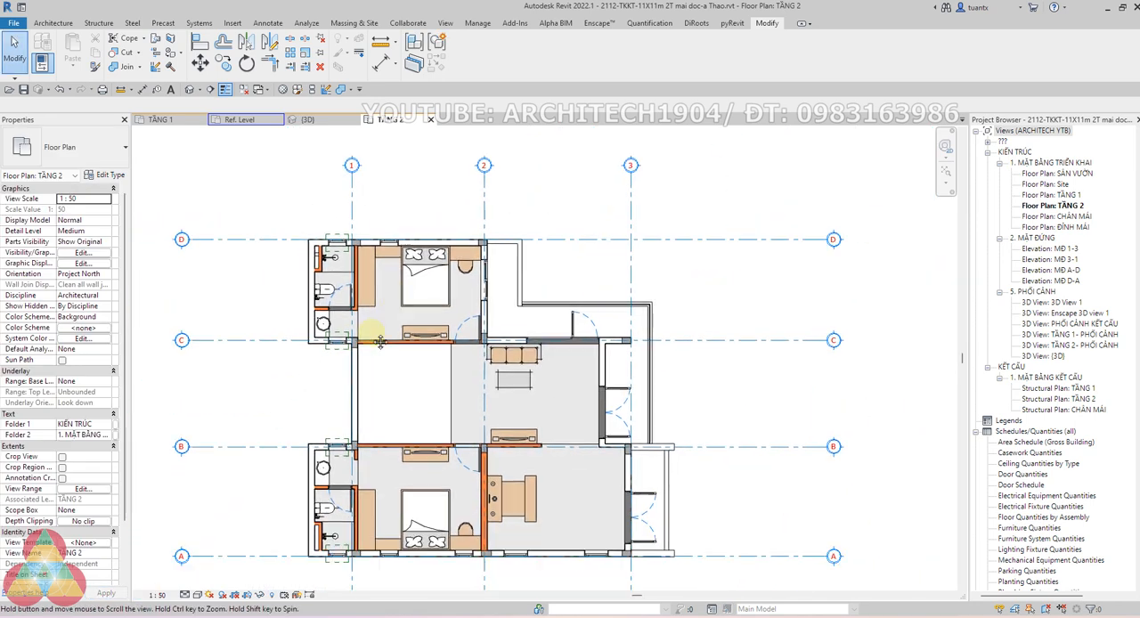
scroll(379, 343, "up", 5)
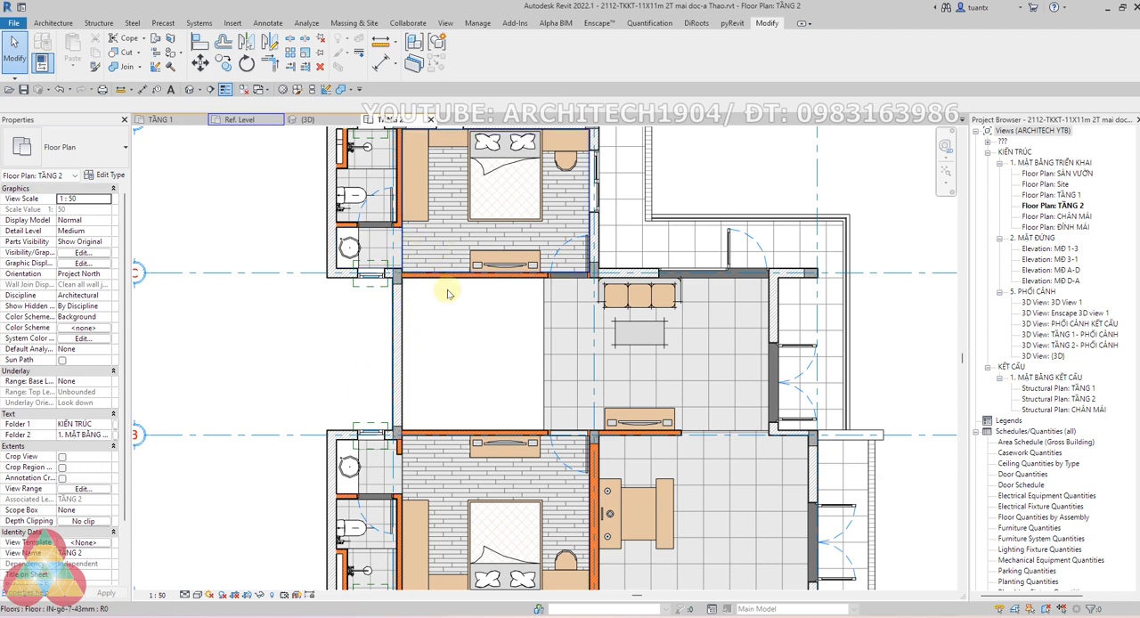
scroll(369, 318, "down", 2)
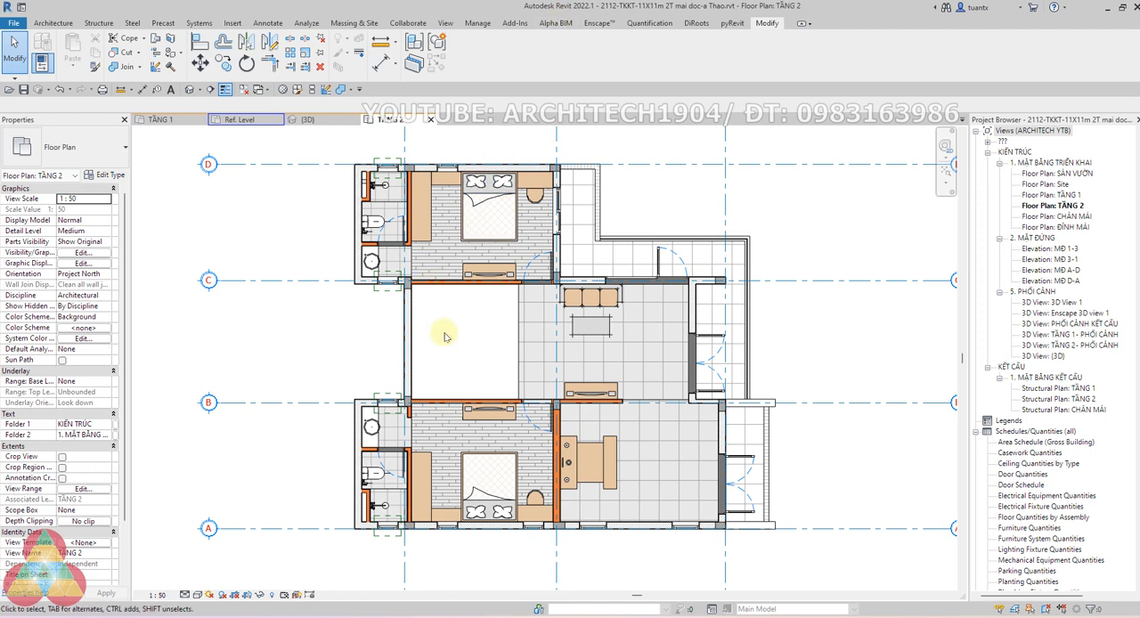
scroll(447, 330, "up", 2)
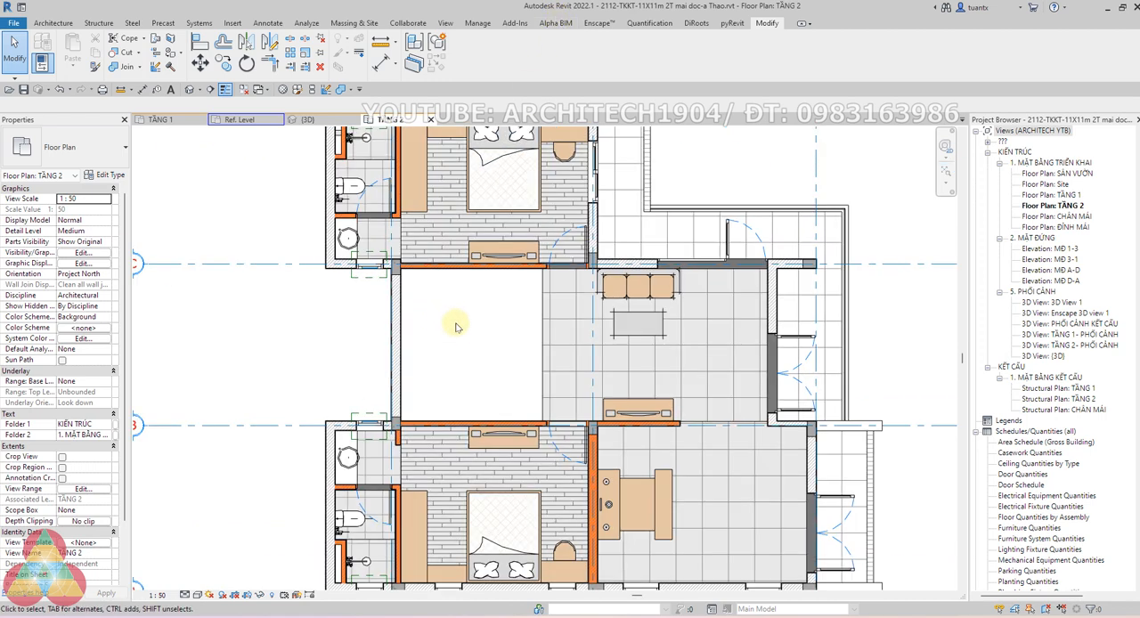